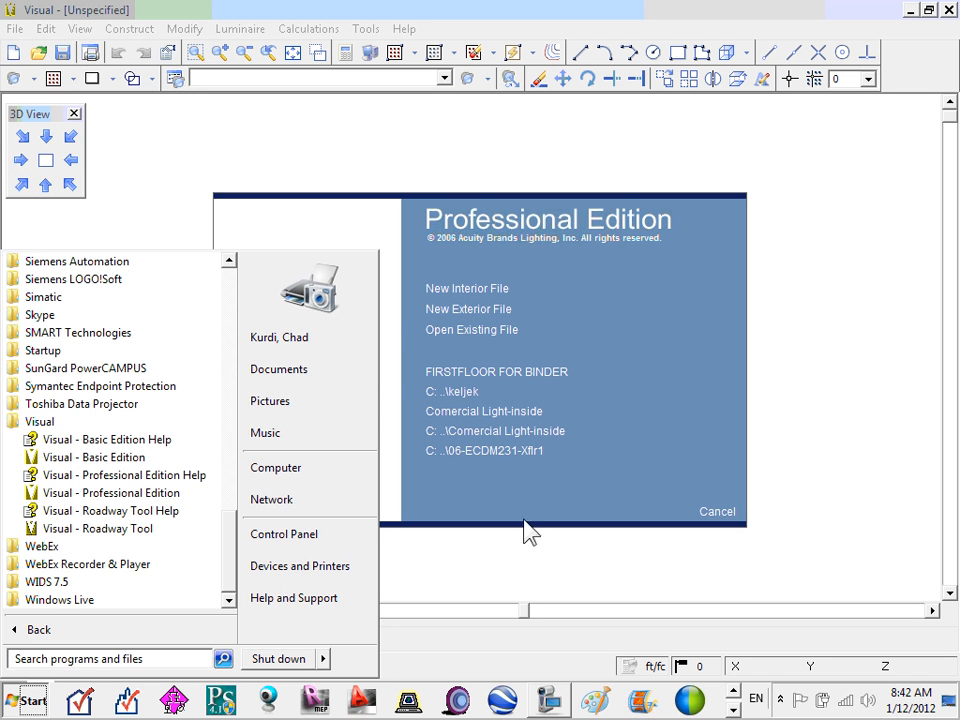
- Close the open program list and create a new interior file
left_click(911, 224)
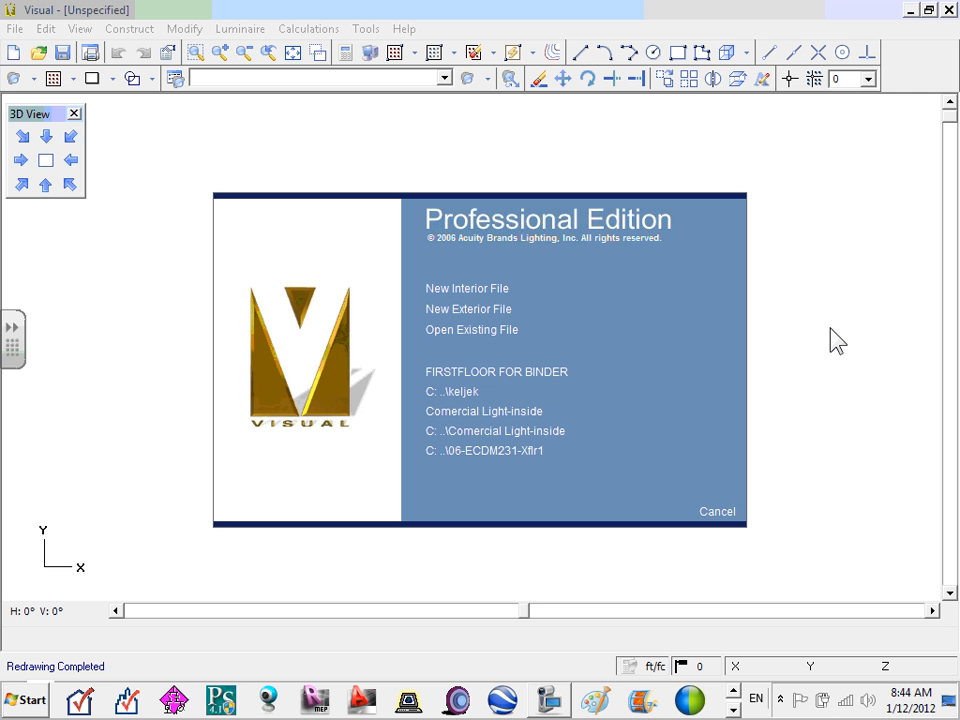
left_click(462, 289)
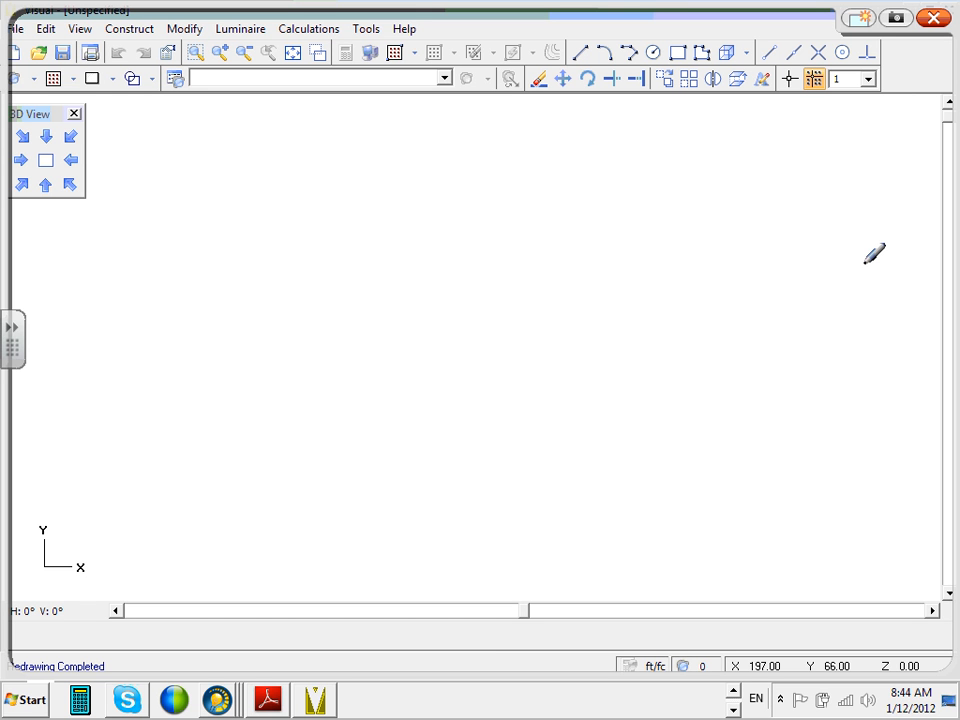
- Handwrite a circled 1 followed by "Import CAD file" in black ink across the upper drawing area
mouse_move(287, 167)
left_mouse_down()
mouse_move(287, 207)
mouse_move(288, 167)
left_mouse_up()
mouse_move(286, 159)
left_mouse_down()
mouse_move(272, 218)
mouse_move(286, 157)
left_mouse_up()
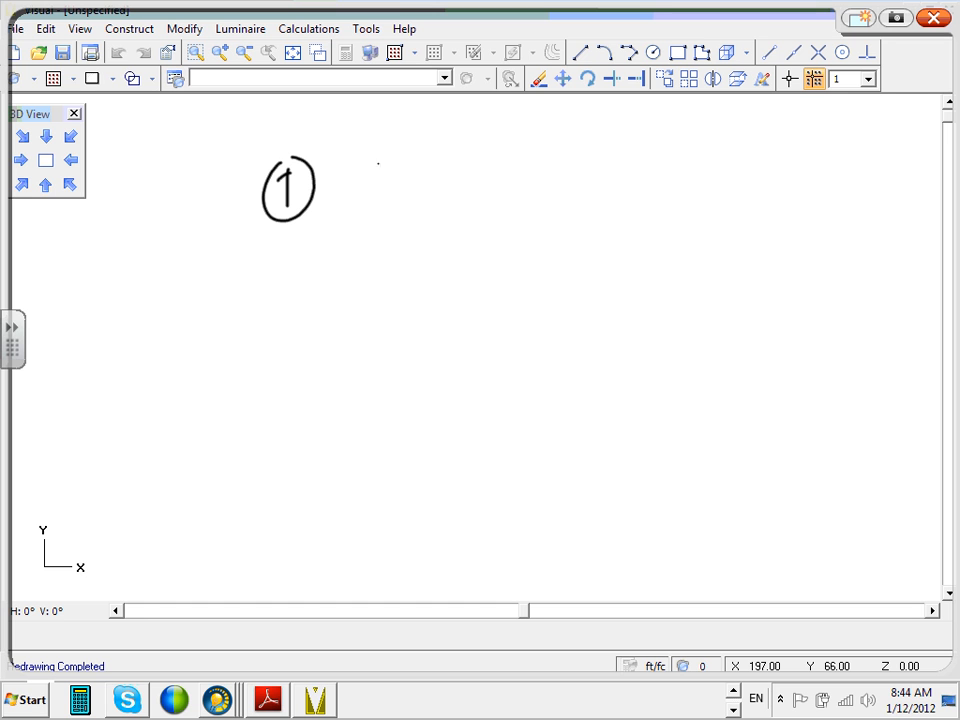
left_click_drag(377, 165, 376, 196)
mouse_move(365, 199)
left_mouse_down()
mouse_move(390, 194)
mouse_move(383, 163)
left_mouse_up()
mouse_move(409, 176)
left_mouse_down()
mouse_move(409, 190)
mouse_move(440, 188)
mouse_move(457, 200)
left_mouse_up()
mouse_move(447, 176)
left_mouse_down()
mouse_move(457, 187)
mouse_move(478, 178)
left_mouse_up()
left_click_drag(497, 181, 522, 189)
left_click_drag(512, 171, 533, 168)
left_click_drag(605, 148, 570, 193)
mouse_move(608, 163)
left_mouse_down()
mouse_move(599, 182)
mouse_move(618, 178)
left_mouse_up()
left_click_drag(600, 175, 613, 172)
mouse_move(635, 153)
left_mouse_down()
mouse_move(641, 182)
mouse_move(708, 143)
left_mouse_up()
left_click_drag(690, 171, 720, 185)
left_click_drag(740, 147, 746, 185)
left_click_drag(750, 176, 771, 182)
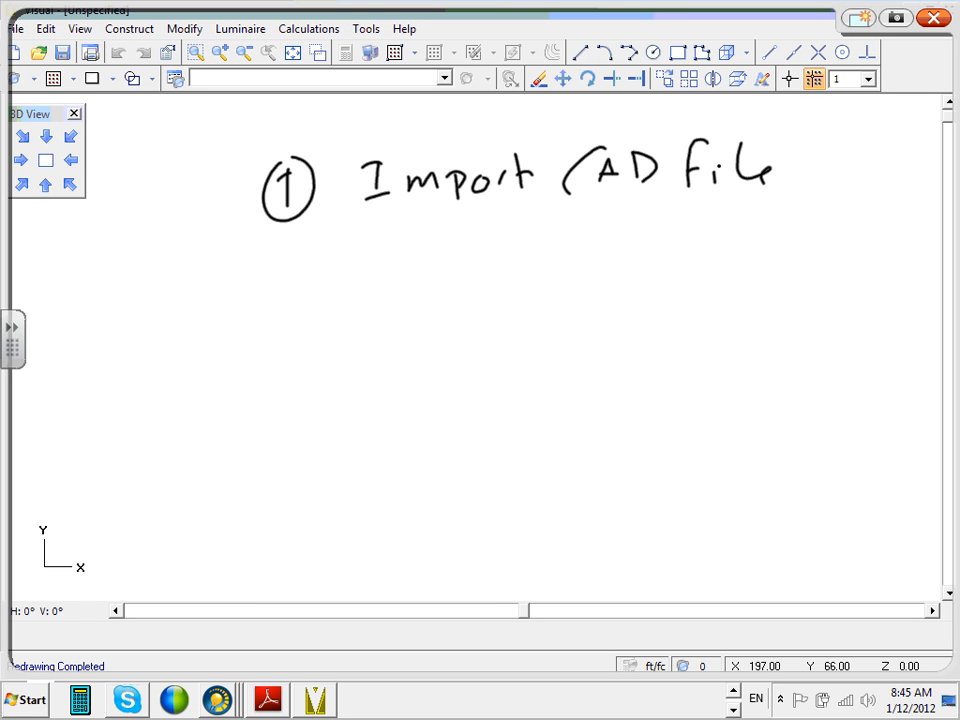
- Handwrite a circled 2 in black ink below the circled 1 to start the second list item
left_click_drag(267, 262, 282, 290)
left_click_drag(270, 238, 276, 243)
left_click_drag(374, 239, 375, 285)
mouse_move(360, 240)
left_mouse_down()
mouse_move(391, 270)
mouse_move(366, 292)
left_mouse_up()
mouse_move(399, 255)
left_mouse_down()
mouse_move(421, 255)
mouse_move(428, 281)
left_mouse_up()
mouse_move(452, 264)
left_mouse_down()
mouse_move(449, 278)
mouse_move(458, 258)
mouse_move(461, 280)
left_mouse_up()
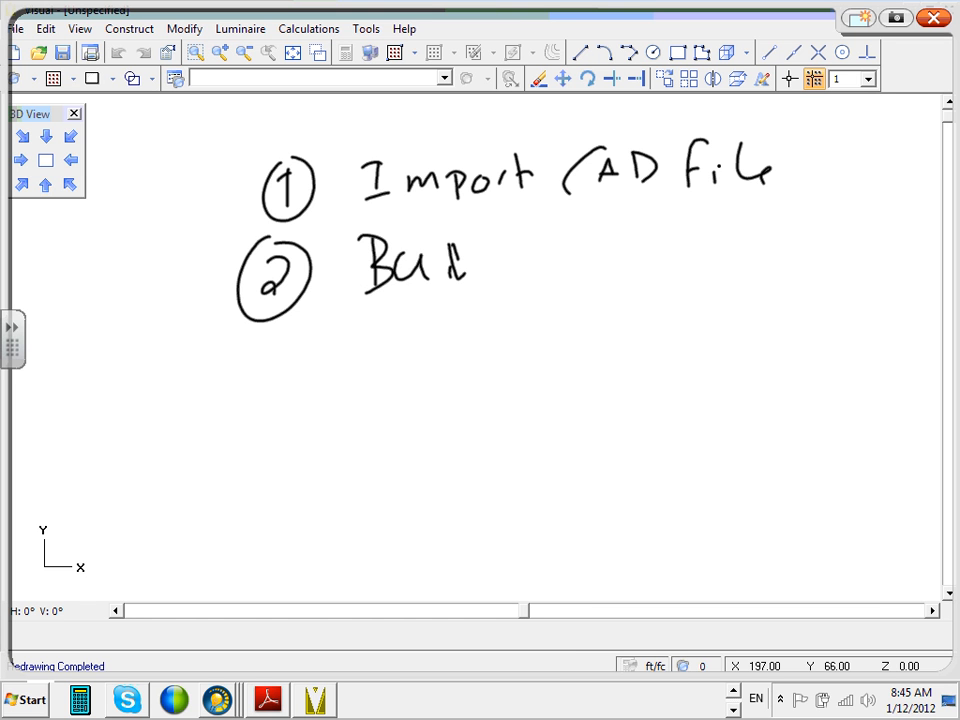
mouse_move(372, 262)
left_mouse_down()
mouse_move(429, 255)
mouse_move(440, 273)
left_mouse_up()
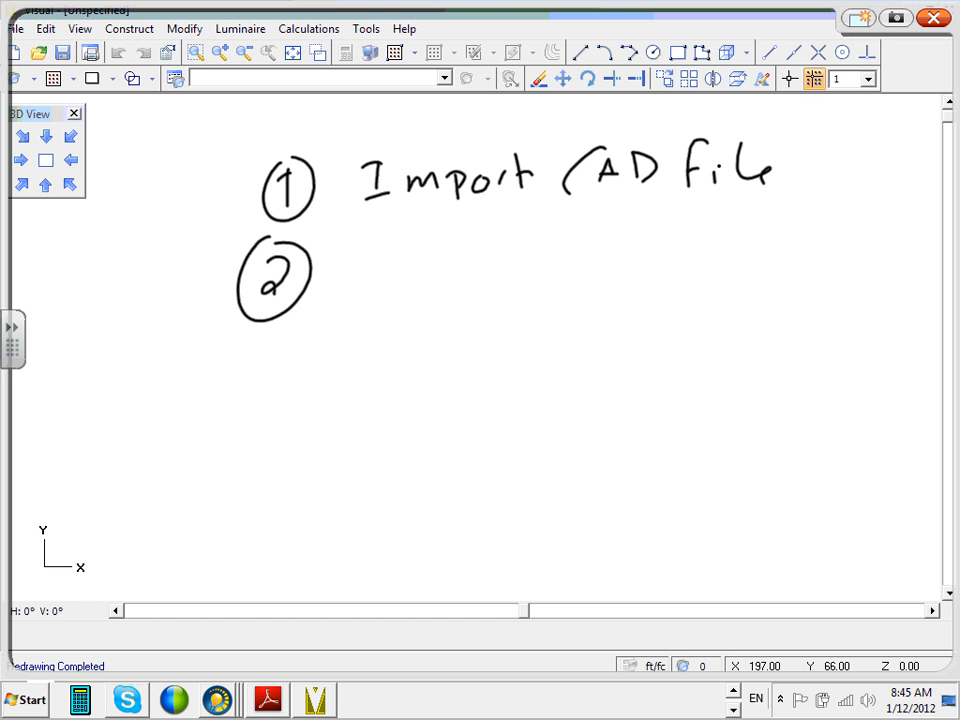
- Handwrite "Build the 3D Model." beside the circled 2 and add a full stop after the first item
mouse_move(372, 255)
left_mouse_down()
mouse_move(372, 292)
mouse_move(443, 287)
left_mouse_up()
mouse_move(464, 233)
left_mouse_down()
mouse_move(461, 284)
mouse_move(504, 284)
left_mouse_up()
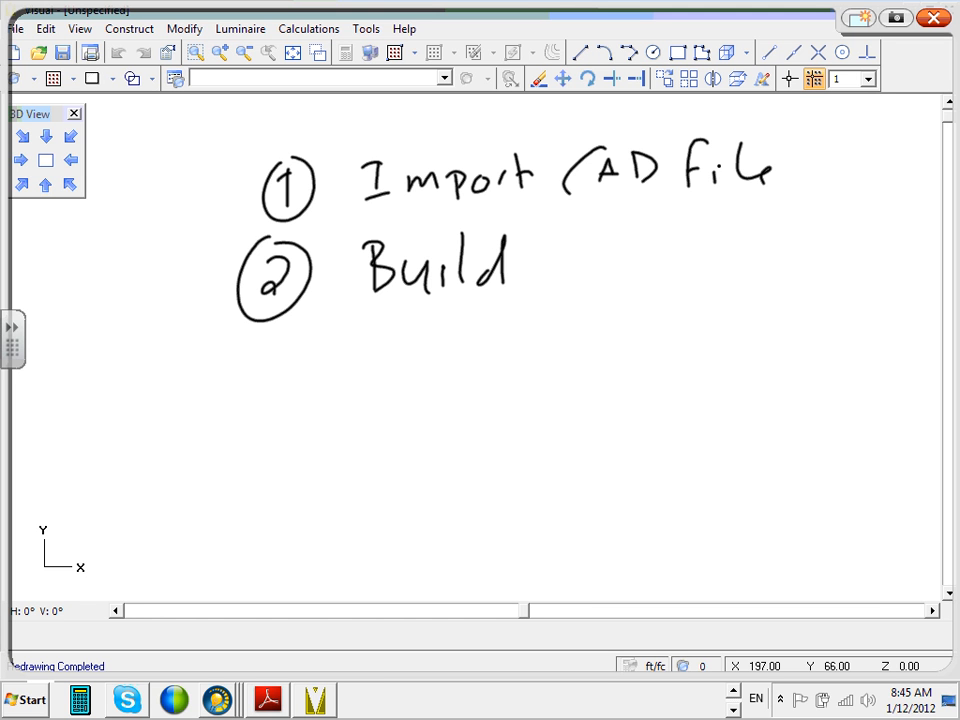
left_click_drag(548, 234, 547, 273)
mouse_move(540, 267)
left_mouse_down()
mouse_move(563, 262)
mouse_move(580, 286)
left_mouse_up()
mouse_move(581, 270)
left_mouse_down()
mouse_move(603, 283)
mouse_move(641, 248)
mouse_move(632, 282)
left_mouse_up()
mouse_move(680, 240)
left_mouse_down()
mouse_move(680, 280)
mouse_move(765, 224)
mouse_move(810, 270)
left_mouse_up()
mouse_move(813, 218)
left_mouse_down()
mouse_move(811, 272)
mouse_move(830, 268)
left_mouse_up()
left_click_drag(848, 222, 853, 266)
left_click(873, 264)
left_click(811, 176)
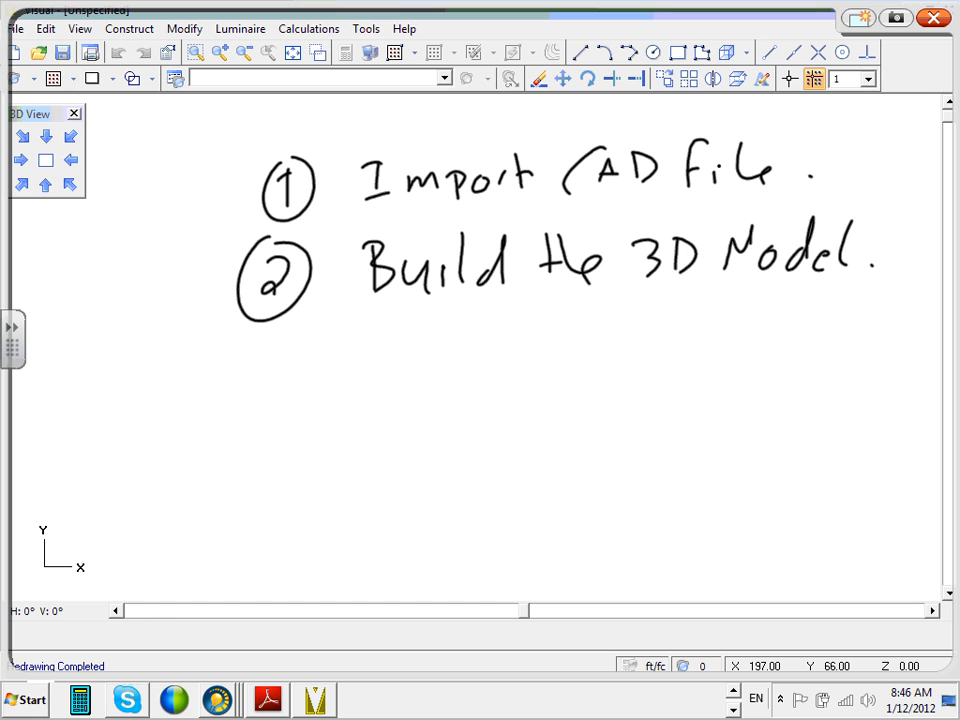
- Handwrite a circled 3 followed by "Place fixtures." in black ink below the second item
mouse_move(246, 346)
left_mouse_down()
mouse_move(262, 342)
mouse_move(248, 391)
left_mouse_up()
left_click_drag(237, 323, 247, 324)
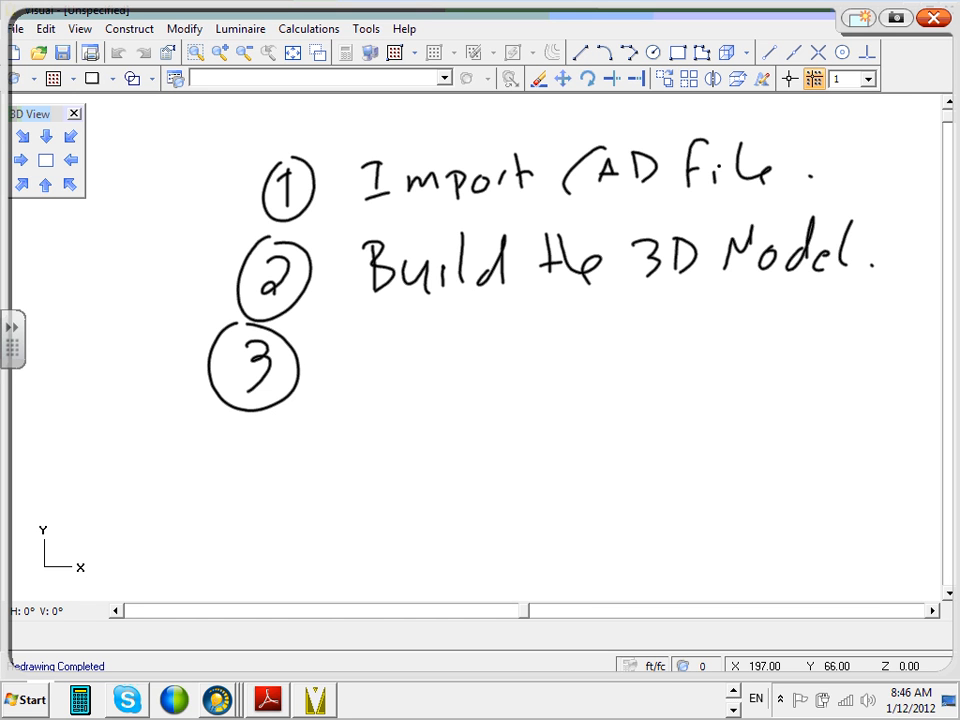
left_click_drag(331, 347, 349, 398)
mouse_move(375, 340)
left_mouse_down()
mouse_move(378, 388)
mouse_move(410, 385)
mouse_move(432, 366)
left_mouse_up()
left_click_drag(437, 374, 455, 381)
mouse_move(527, 318)
left_mouse_down()
mouse_move(517, 372)
mouse_move(530, 343)
left_mouse_up()
mouse_move(538, 350)
left_mouse_down()
mouse_move(538, 375)
mouse_move(575, 375)
left_mouse_up()
left_click_drag(575, 346, 548, 375)
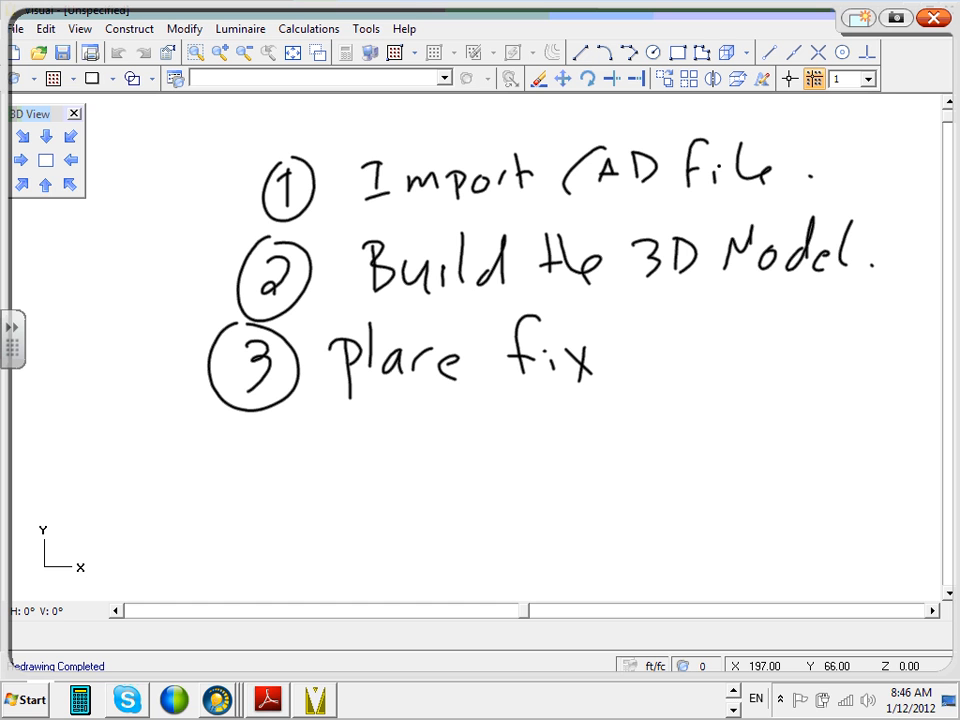
left_click_drag(603, 330, 600, 375)
mouse_move(585, 352)
left_mouse_down()
mouse_move(620, 346)
mouse_move(645, 370)
left_mouse_up()
mouse_move(652, 368)
left_mouse_down()
mouse_move(665, 350)
mouse_move(690, 370)
left_mouse_up()
left_click(717, 368)
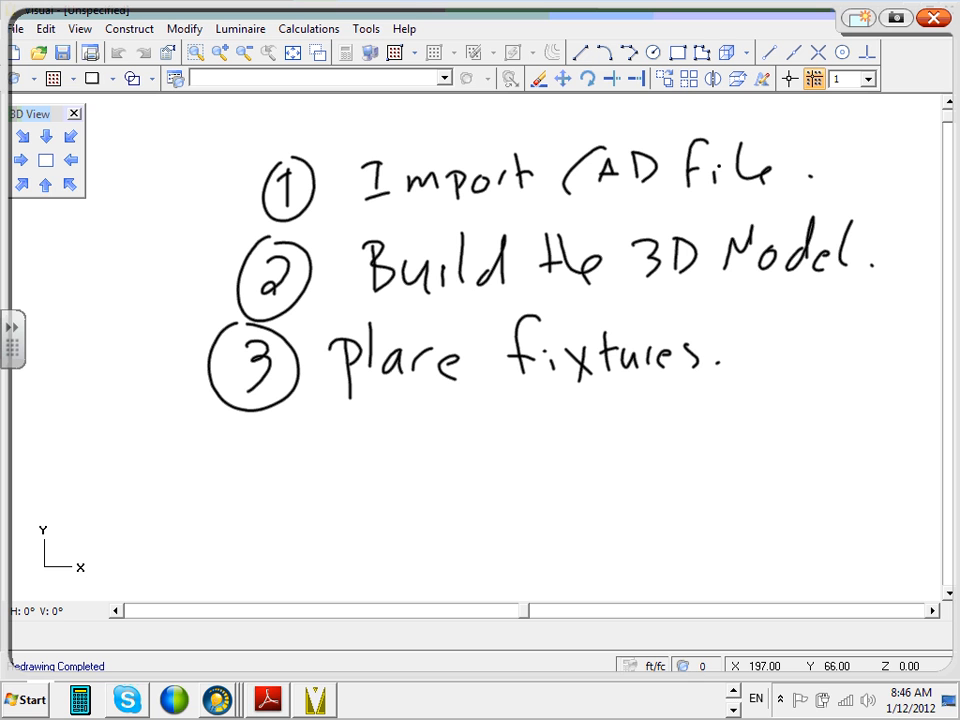
- Handwrite "IES" after the third item and enclose it in quotation marks
left_click_drag(754, 321, 750, 364)
mouse_move(739, 364)
left_mouse_down()
mouse_move(765, 357)
mouse_move(757, 322)
left_mouse_up()
mouse_move(781, 331)
left_mouse_down()
mouse_move(793, 321)
mouse_move(773, 361)
left_mouse_up()
left_click_drag(775, 343, 791, 338)
mouse_move(824, 323)
left_mouse_down()
mouse_move(802, 331)
mouse_move(799, 360)
left_mouse_up()
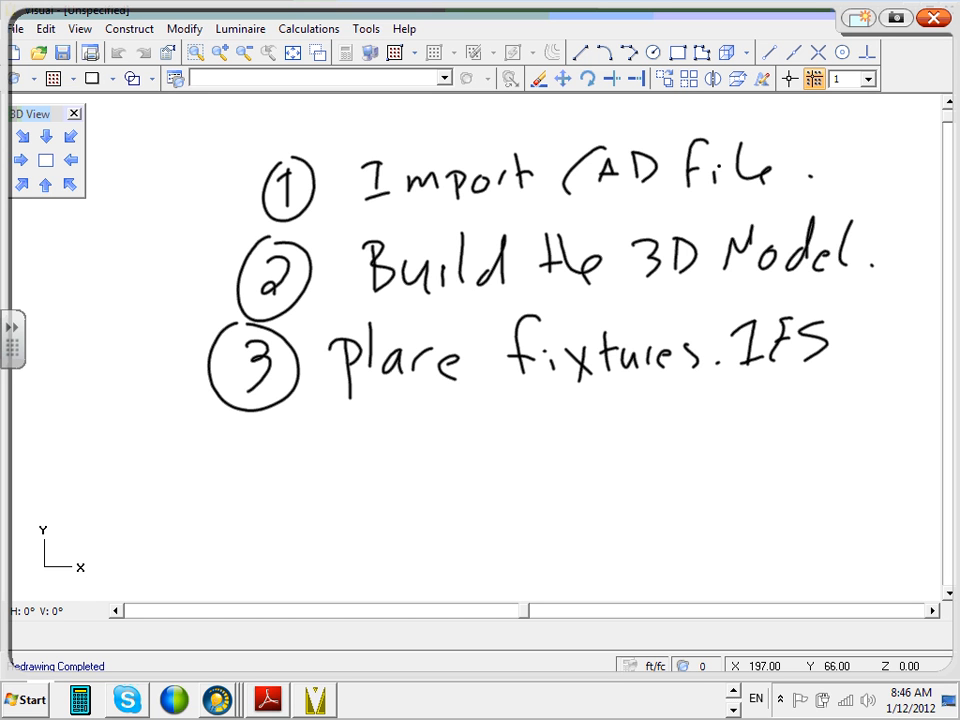
left_click_drag(870, 308, 871, 320)
left_click_drag(883, 307, 884, 320)
left_click_drag(691, 313, 692, 332)
left_click_drag(703, 312, 705, 330)
- Handwrite a circled 4 followed by "Perform calculation." in black ink below the third item
mouse_move(232, 443)
left_mouse_down()
mouse_move(265, 463)
mouse_move(240, 493)
left_mouse_up()
mouse_move(242, 423)
left_mouse_down()
mouse_move(214, 440)
mouse_move(252, 432)
mouse_move(306, 482)
left_mouse_up()
mouse_move(291, 423)
left_mouse_down()
mouse_move(306, 455)
mouse_move(332, 455)
mouse_move(342, 439)
left_mouse_up()
mouse_move(368, 427)
left_mouse_down()
mouse_move(354, 460)
mouse_move(412, 440)
left_mouse_up()
mouse_move(416, 455)
left_mouse_down()
mouse_move(445, 440)
mouse_move(456, 450)
left_mouse_up()
mouse_move(525, 427)
left_mouse_down()
mouse_move(503, 453)
mouse_move(547, 453)
left_mouse_up()
left_click_drag(557, 420, 573, 454)
left_click_drag(592, 443, 614, 458)
left_click_drag(622, 421, 626, 443)
mouse_move(655, 440)
left_mouse_down()
mouse_move(640, 452)
mouse_move(658, 463)
left_mouse_up()
mouse_move(674, 425)
left_mouse_down()
mouse_move(669, 463)
mouse_move(686, 445)
left_mouse_up()
mouse_move(694, 452)
left_mouse_down()
mouse_move(696, 461)
mouse_move(717, 449)
mouse_move(750, 458)
left_mouse_up()
left_click_drag(764, 466, 765, 468)
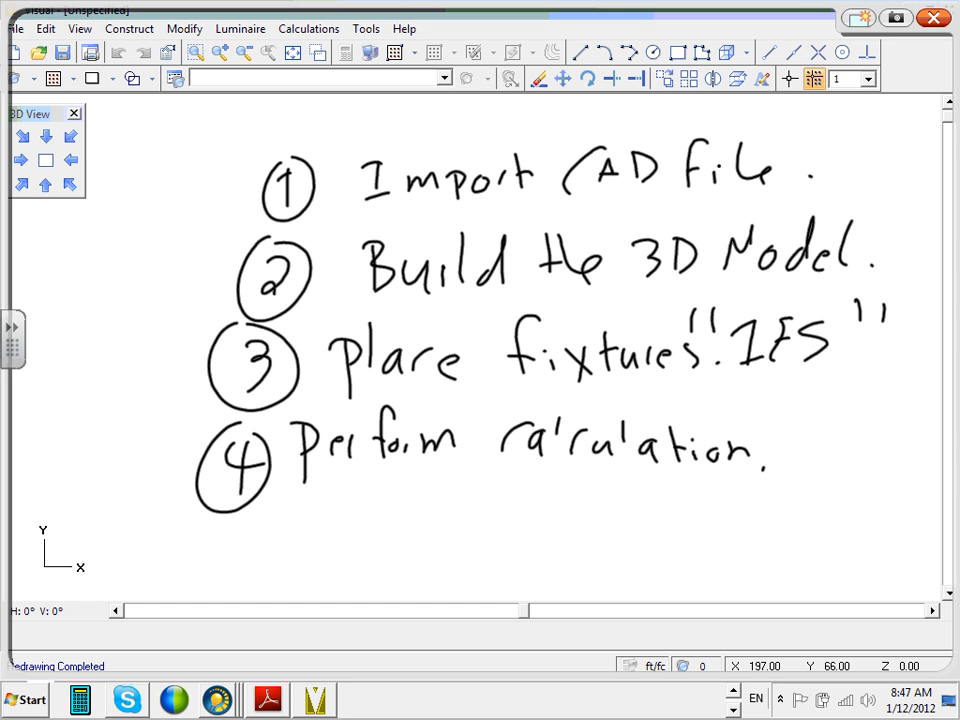
- Handwrite a circled 5 followed by "Print Reports" in black ink below the fourth item
mouse_move(243, 529)
left_mouse_down()
mouse_move(212, 567)
mouse_move(226, 516)
left_mouse_up()
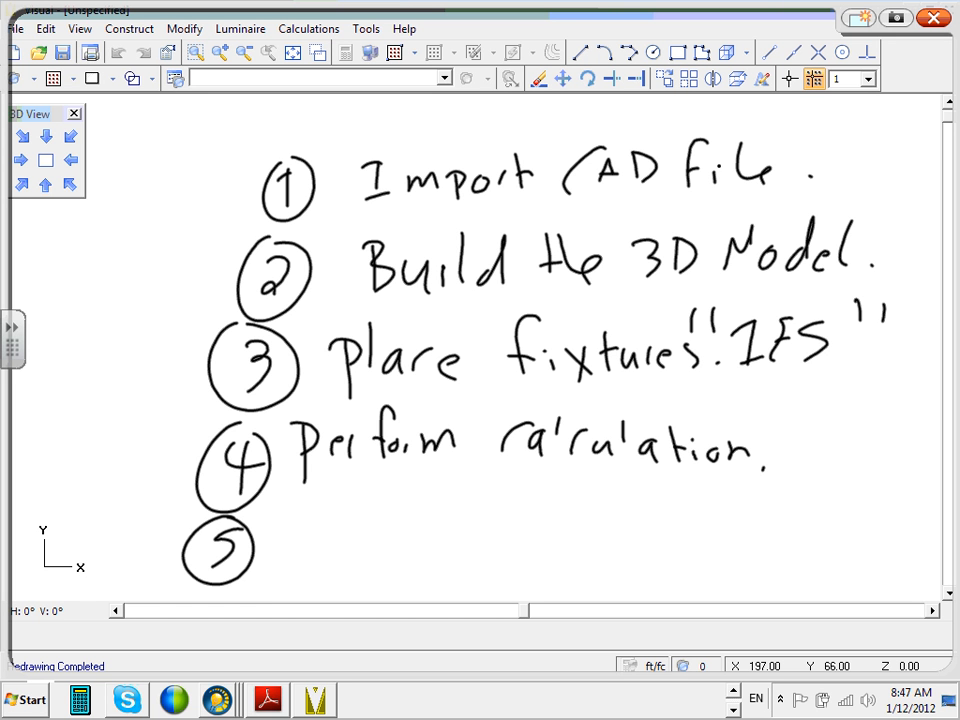
mouse_move(299, 503)
left_mouse_down()
mouse_move(300, 549)
mouse_move(300, 531)
mouse_move(332, 522)
left_mouse_up()
mouse_move(348, 525)
left_mouse_down()
mouse_move(350, 543)
mouse_move(381, 552)
left_mouse_up()
left_click(342, 516)
left_click_drag(399, 503, 397, 548)
mouse_move(386, 517)
left_mouse_down()
mouse_move(413, 514)
mouse_move(431, 548)
left_mouse_up()
left_click_drag(430, 508, 451, 544)
left_click_drag(458, 527, 479, 552)
mouse_move(479, 517)
left_mouse_down()
mouse_move(480, 532)
mouse_move(503, 517)
left_mouse_up()
mouse_move(518, 515)
left_mouse_down()
mouse_move(519, 541)
mouse_move(528, 513)
left_mouse_up()
left_click_drag(534, 503, 536, 545)
mouse_move(526, 517)
left_mouse_down()
mouse_move(545, 515)
mouse_move(547, 543)
left_mouse_up()
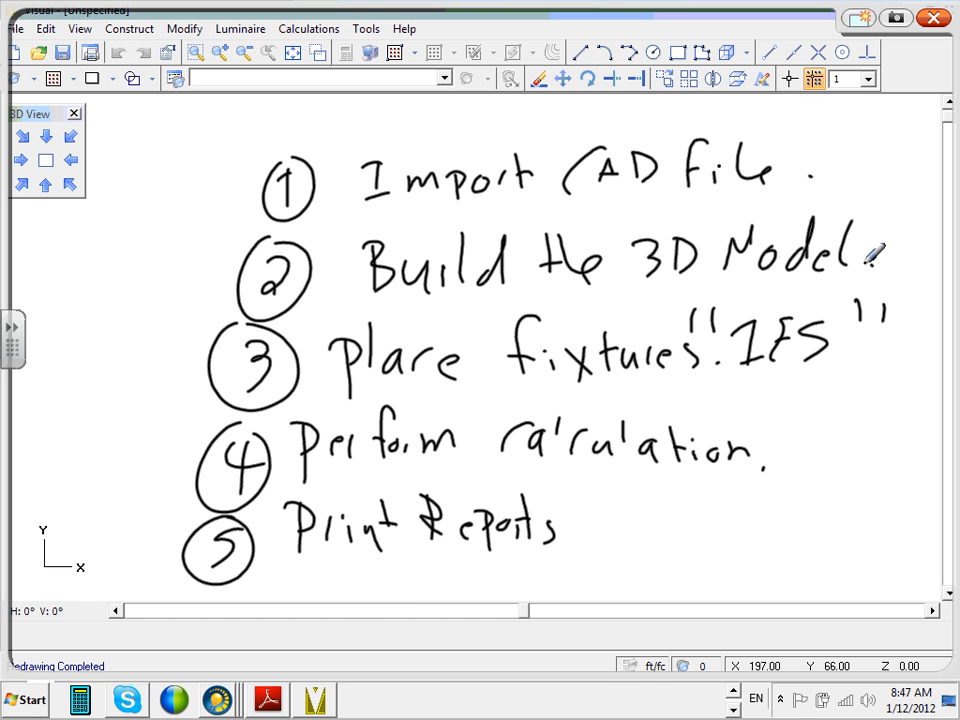
- Handwrite a circled 6 followed by "Export To CAD." in red ink beside the fifth item
mouse_move(633, 488)
left_mouse_down()
mouse_move(592, 522)
mouse_move(612, 470)
left_mouse_up()
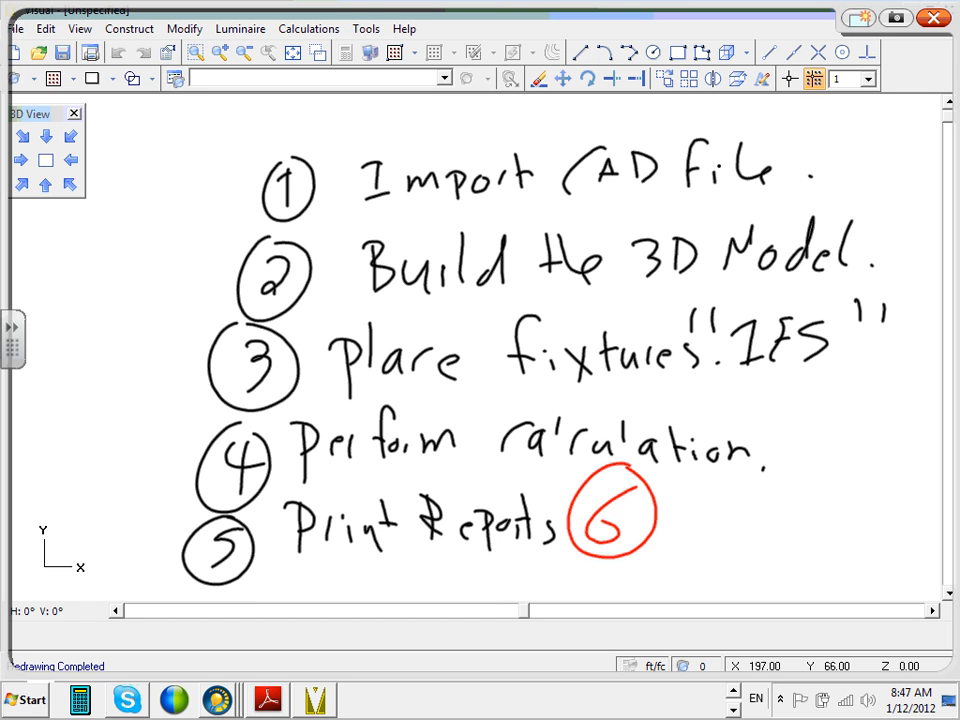
mouse_move(731, 487)
left_mouse_down()
mouse_move(669, 514)
mouse_move(698, 533)
left_mouse_up()
mouse_move(670, 515)
left_mouse_down()
mouse_move(690, 509)
mouse_move(727, 530)
left_mouse_up()
left_click_drag(719, 500, 699, 531)
left_click_drag(735, 502, 731, 539)
left_click_drag(726, 504, 738, 521)
left_click_drag(760, 510, 779, 506)
mouse_move(789, 487)
left_mouse_down()
mouse_move(791, 522)
mouse_move(800, 497)
mouse_move(832, 528)
mouse_move(848, 493)
left_mouse_up()
mouse_move(868, 500)
left_mouse_down()
mouse_move(856, 512)
mouse_move(866, 498)
left_mouse_up()
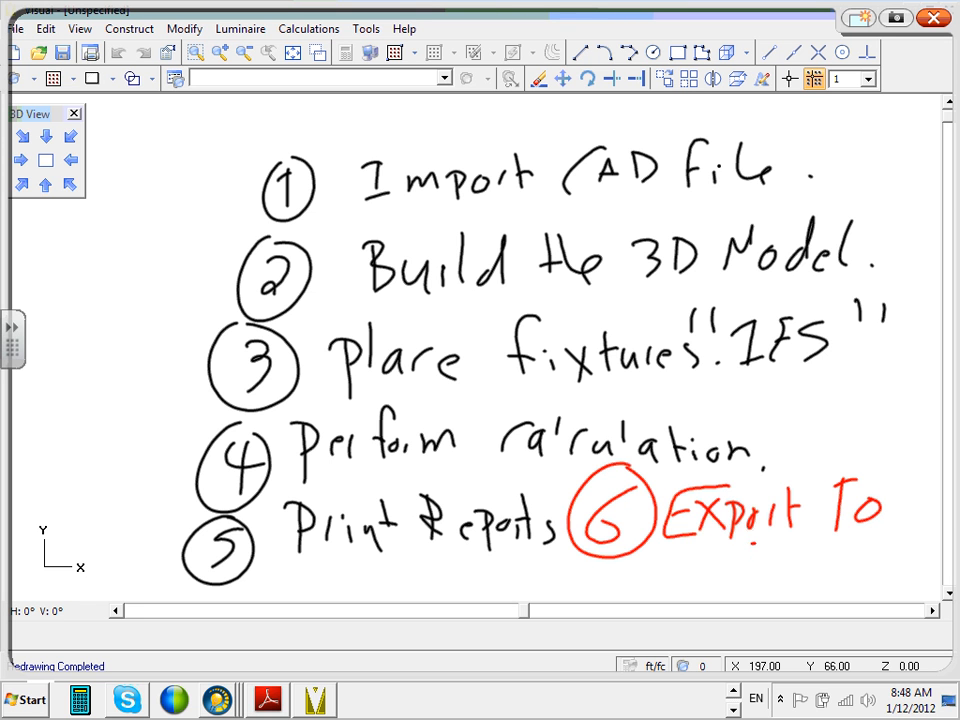
left_click_drag(738, 552, 728, 584)
mouse_move(745, 580)
left_mouse_down()
mouse_move(756, 546)
mouse_move(786, 574)
left_mouse_up()
left_click_drag(761, 570, 778, 563)
left_click_drag(803, 540, 802, 587)
left_click(838, 563)
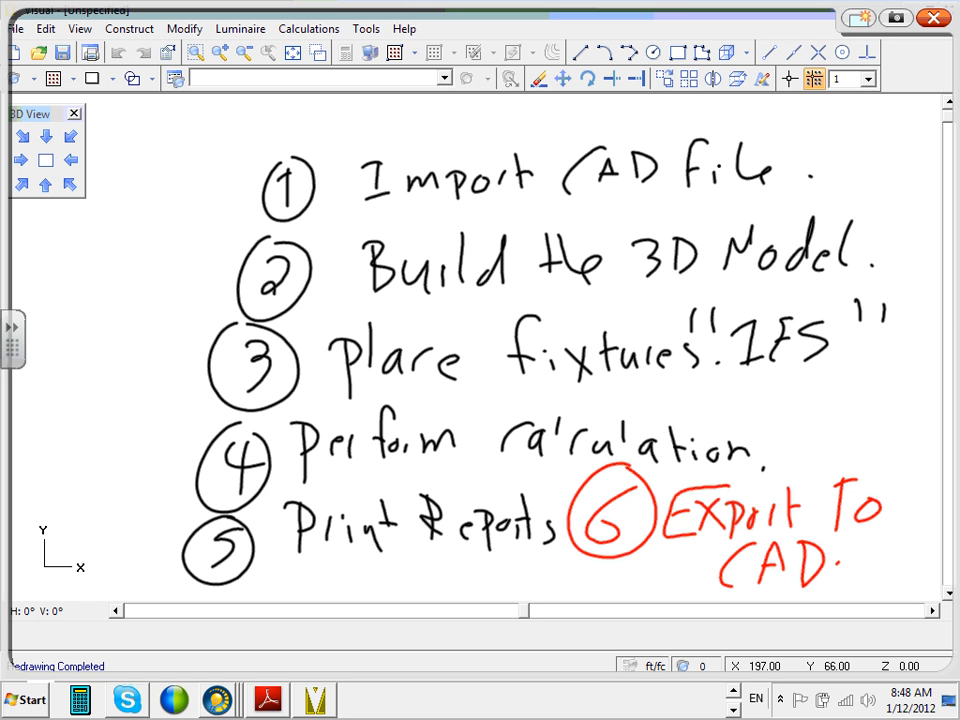
- Underline "CAD" in the first item in red and write "Revit MEP" with an arrow in green after "Export To CAD"
left_click_drag(562, 197, 684, 199)
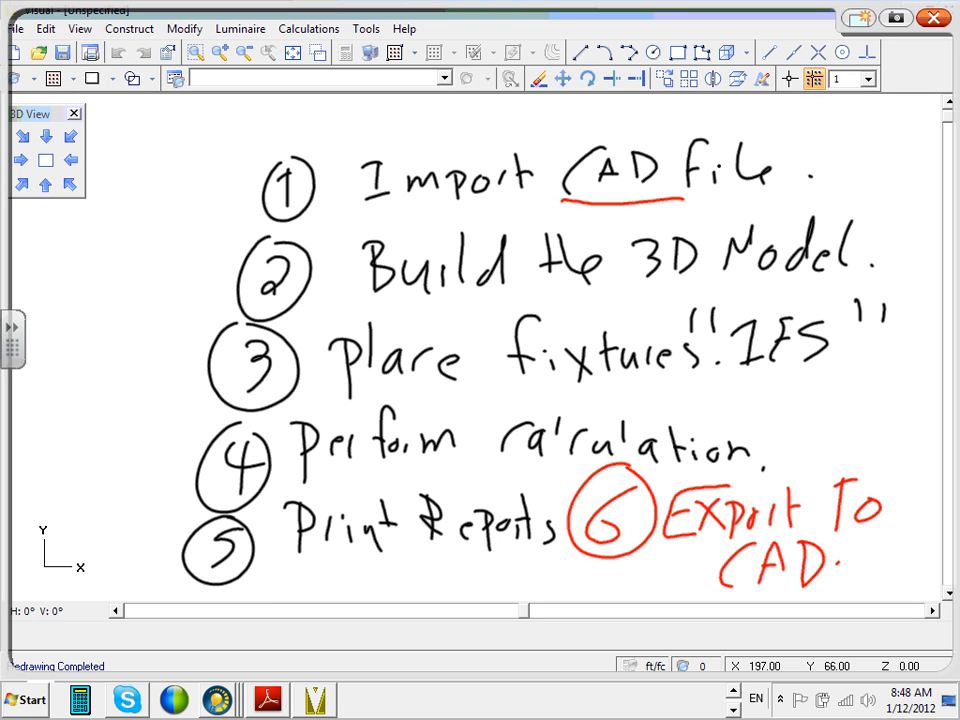
mouse_move(838, 563)
left_mouse_down()
mouse_move(886, 561)
mouse_move(828, 596)
left_mouse_up()
mouse_move(822, 574)
left_mouse_down()
mouse_move(834, 571)
mouse_move(843, 588)
left_mouse_up()
left_click_drag(846, 583, 860, 586)
left_click_drag(860, 579, 893, 596)
mouse_move(884, 581)
left_mouse_down()
mouse_move(908, 577)
mouse_move(915, 596)
left_mouse_up()
mouse_move(918, 578)
left_mouse_down()
mouse_move(918, 596)
mouse_move(925, 580)
left_mouse_up()
mouse_move(926, 578)
left_mouse_down()
mouse_move(927, 597)
mouse_move(934, 588)
left_mouse_up()
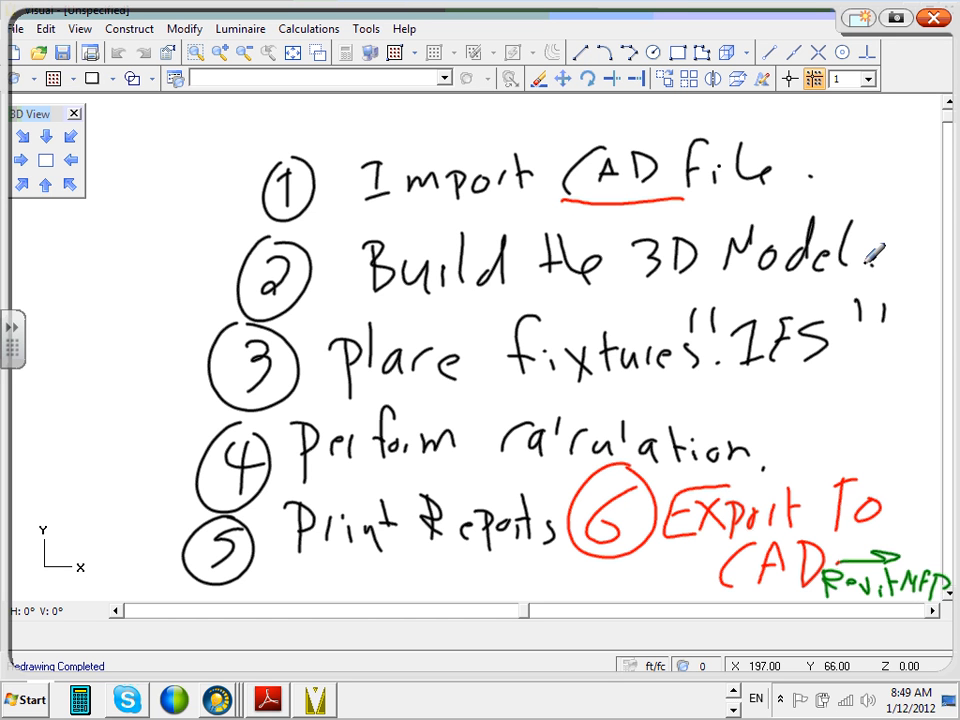
- Draw a circled 2.1 in blue ink with an arrow pointing between the second and third items
mouse_move(190, 268)
left_mouse_down()
mouse_move(215, 315)
mouse_move(383, 316)
mouse_move(352, 326)
left_mouse_up()
mouse_move(126, 240)
left_mouse_down()
mouse_move(155, 226)
mouse_move(165, 270)
mouse_move(191, 264)
left_mouse_up()
left_click(177, 268)
left_click_drag(170, 193, 200, 240)
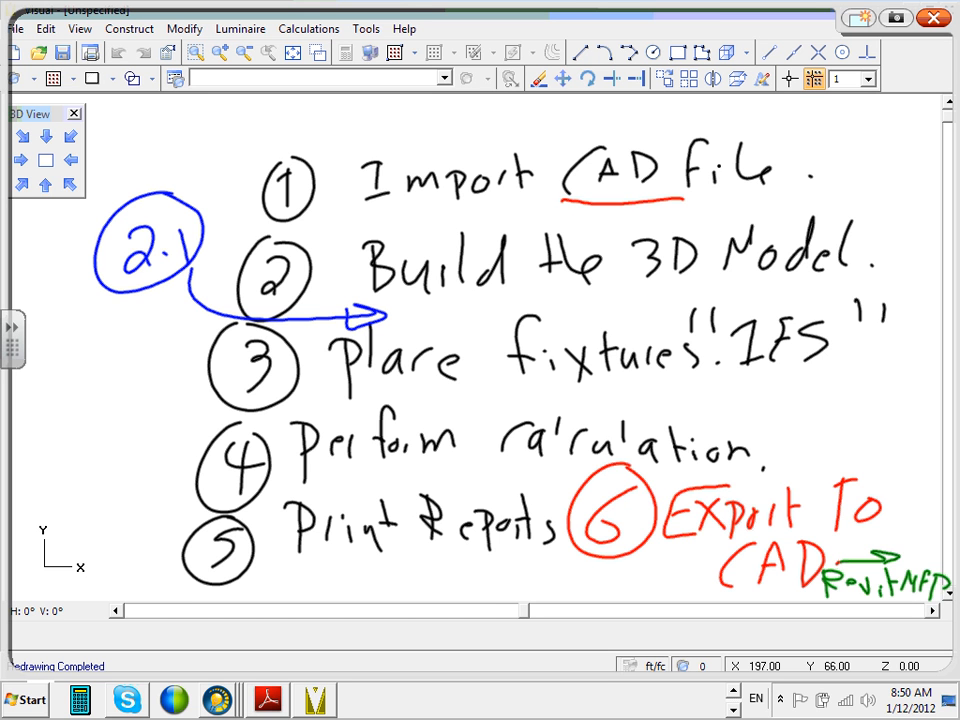
- Handwrite "Place Calculation Zone!!" in blue ink at the tip of the 2.1 arrow
left_click_drag(388, 305, 420, 322)
mouse_move(444, 310)
left_mouse_down()
mouse_move(448, 322)
mouse_move(482, 322)
left_mouse_up()
mouse_move(540, 290)
left_mouse_down()
mouse_move(507, 314)
mouse_move(515, 320)
left_mouse_up()
mouse_move(545, 299)
left_mouse_down()
mouse_move(534, 314)
mouse_move(547, 320)
left_mouse_up()
left_click_drag(554, 289, 556, 311)
mouse_move(574, 295)
left_mouse_down()
mouse_move(568, 312)
mouse_move(602, 312)
left_mouse_up()
mouse_move(617, 301)
left_mouse_down()
mouse_move(618, 313)
mouse_move(641, 312)
left_mouse_up()
mouse_move(656, 302)
left_mouse_down()
mouse_move(652, 310)
mouse_move(687, 319)
left_mouse_up()
mouse_move(714, 287)
left_mouse_down()
mouse_move(753, 314)
mouse_move(771, 296)
mouse_move(805, 307)
mouse_move(865, 288)
left_mouse_up()
left_click(818, 297)
left_click(847, 298)
left_click(865, 297)
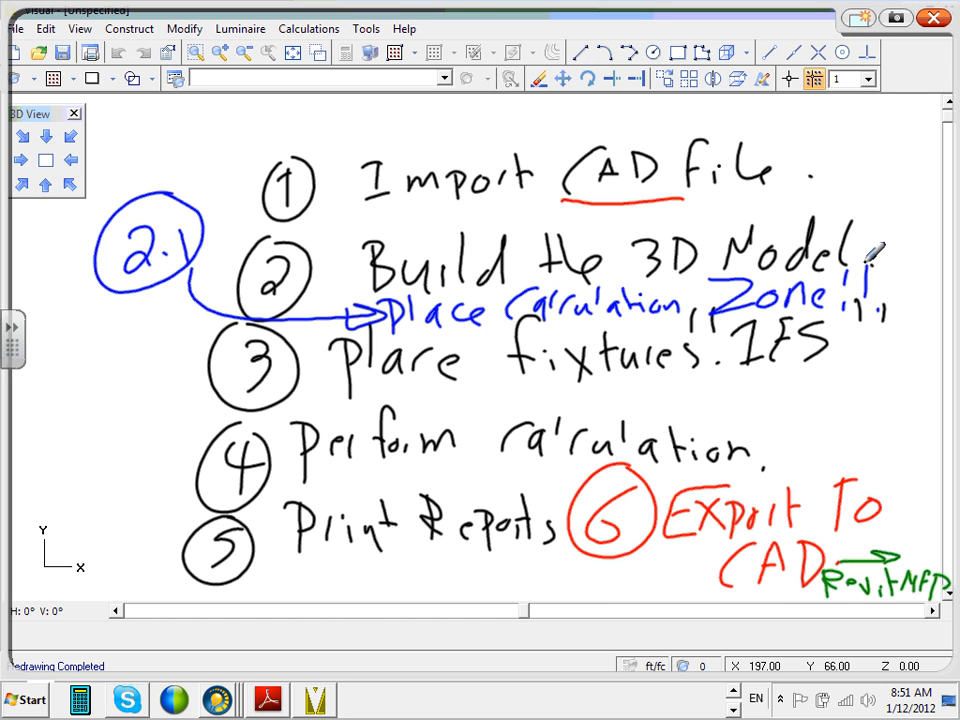
- Capture the handwritten notes into the notebook and clear the ink from the screen
left_click(899, 21)
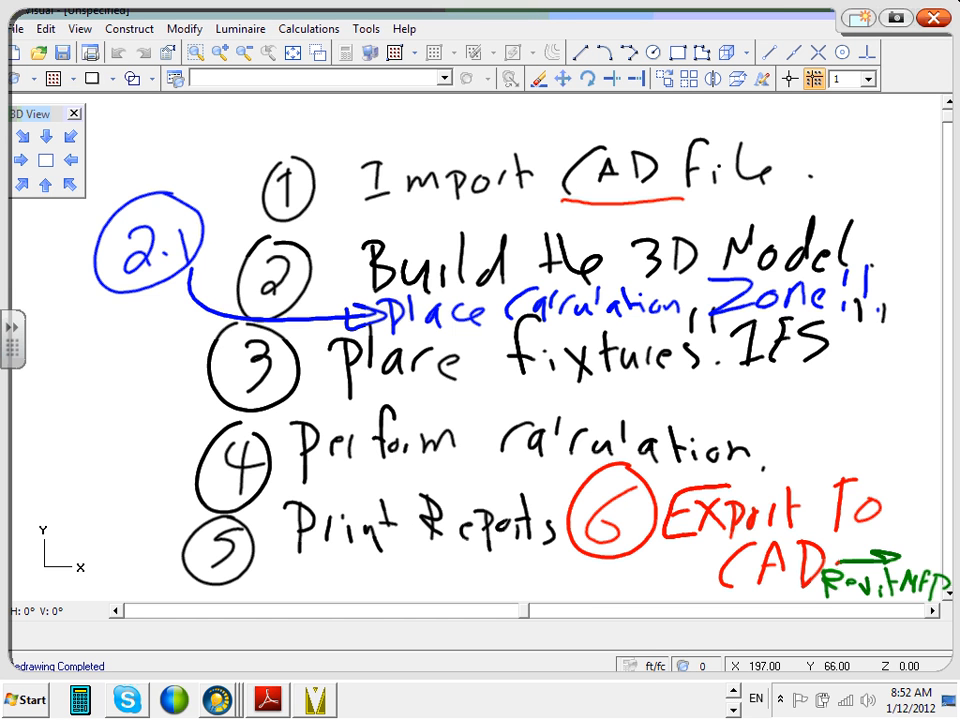
left_click(931, 18)
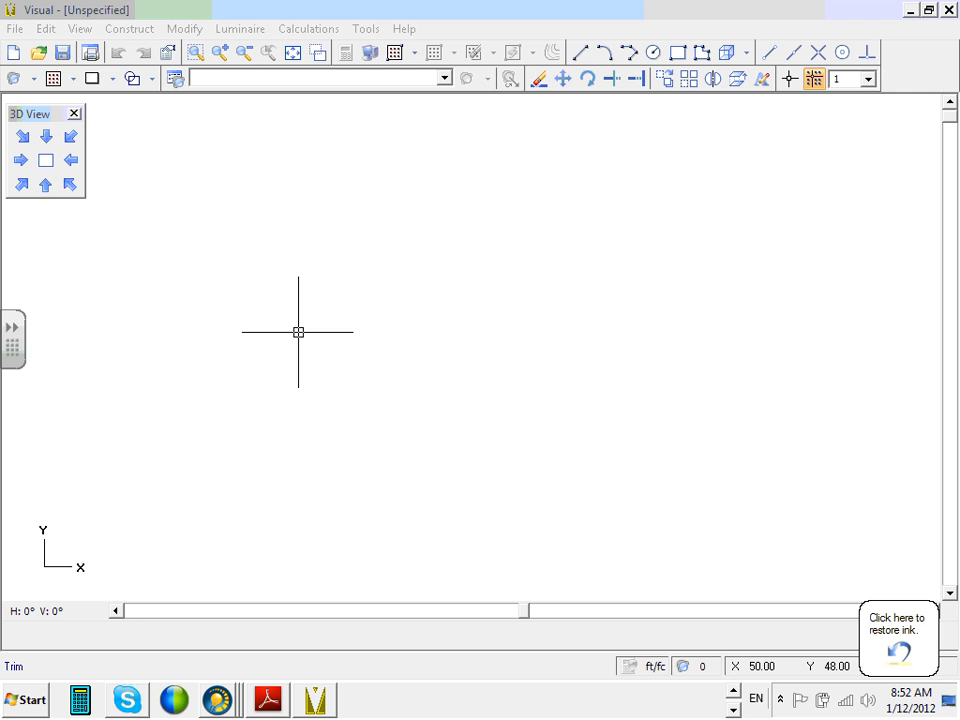
- Switch to SMART Notebook, check the captured notes page in full screen, and minimize the notebook
left_click(734, 710)
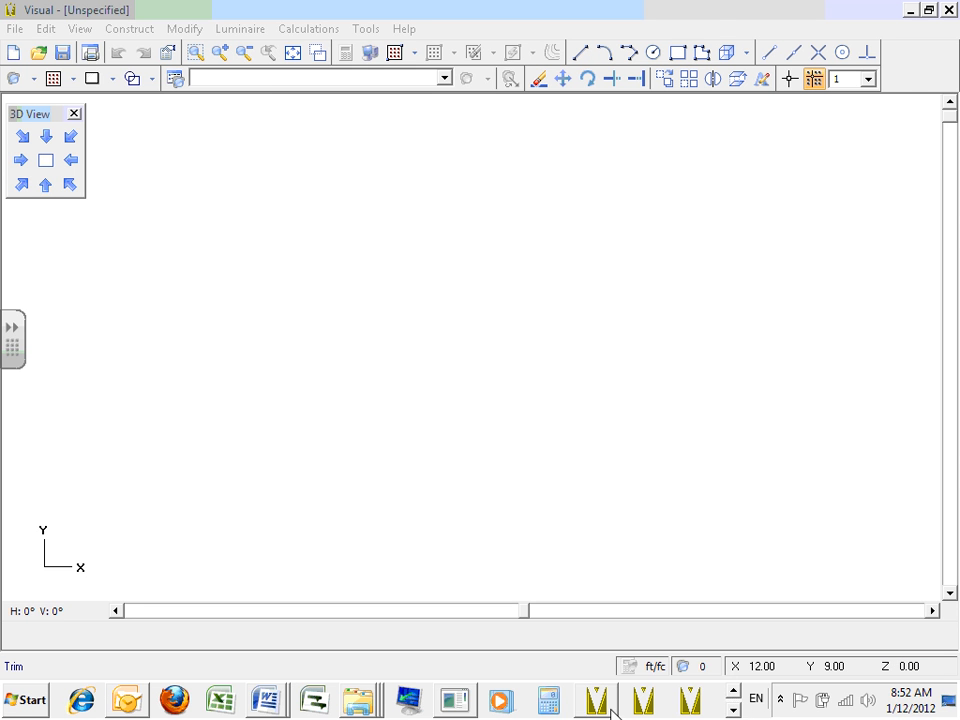
left_click(455, 701)
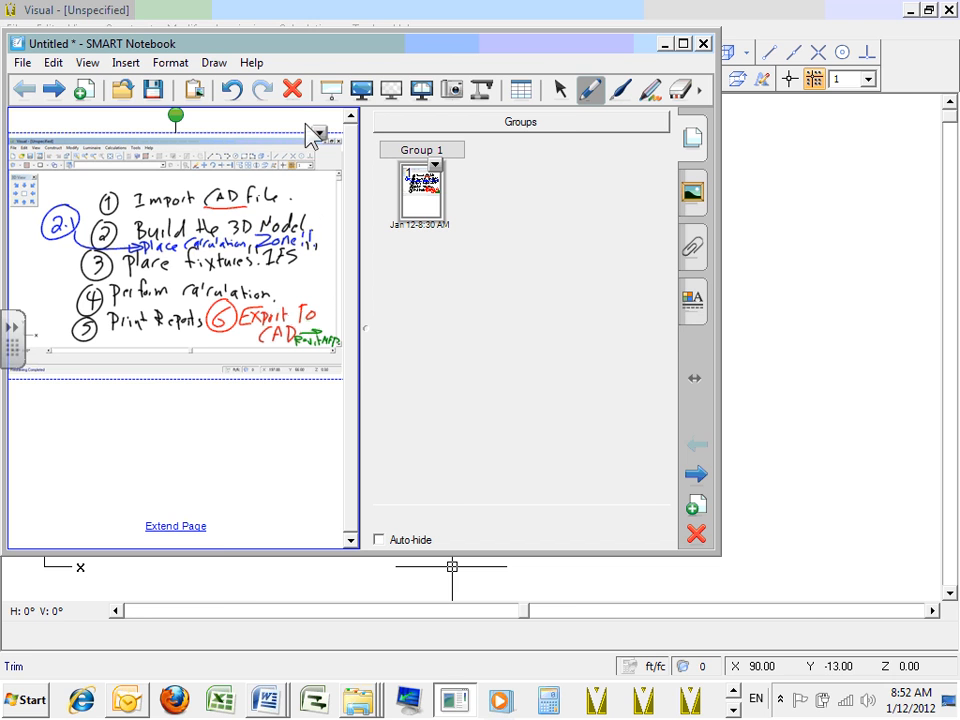
left_click(361, 89)
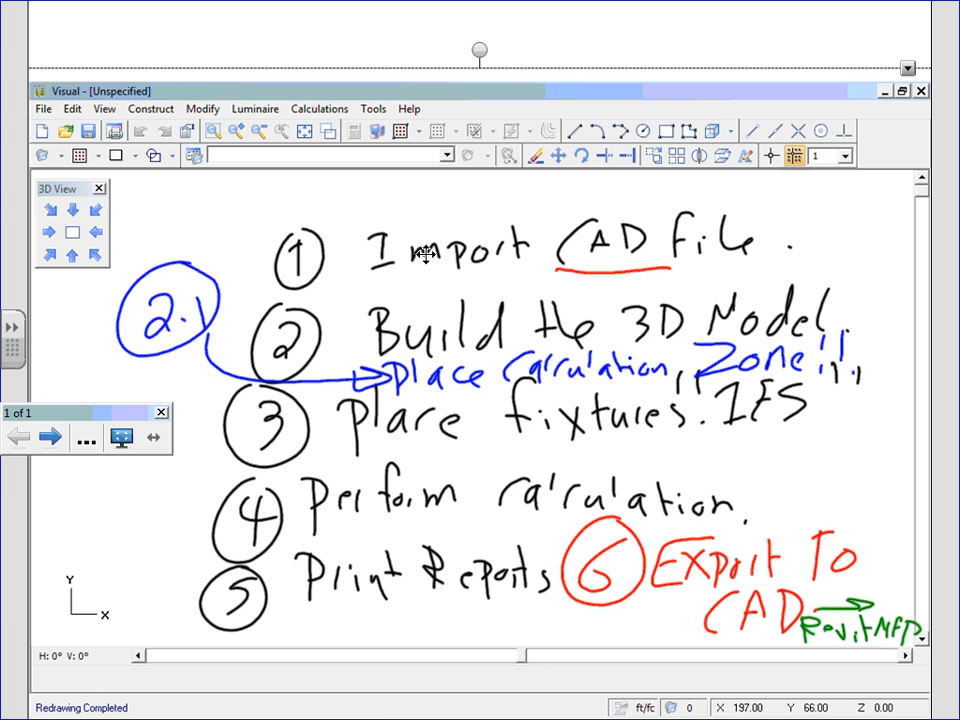
key("Escape")
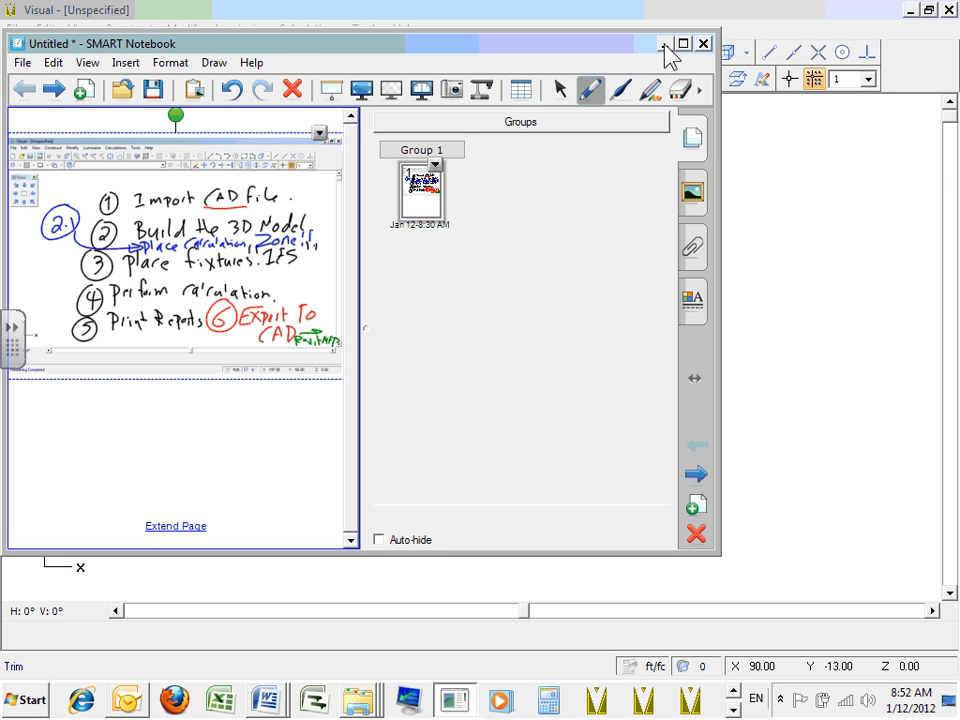
left_click(663, 44)
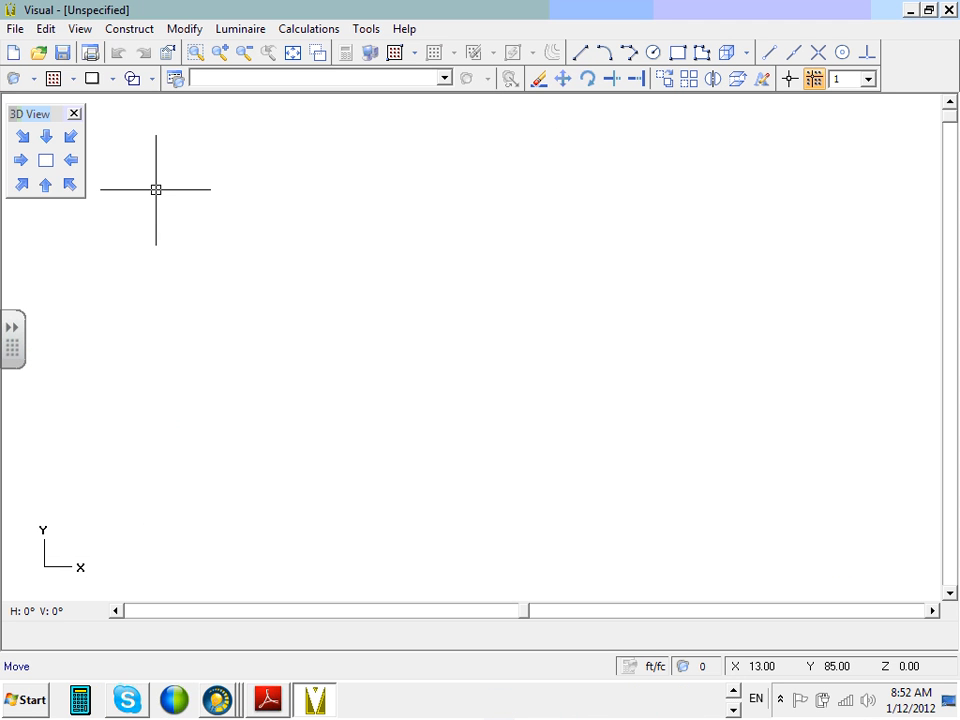
- Start a CAD file import and browse from the 2012 shortcut through Instructor, Q#5-Winter and ECDM221 to the AutoCad folder
left_click(15, 29)
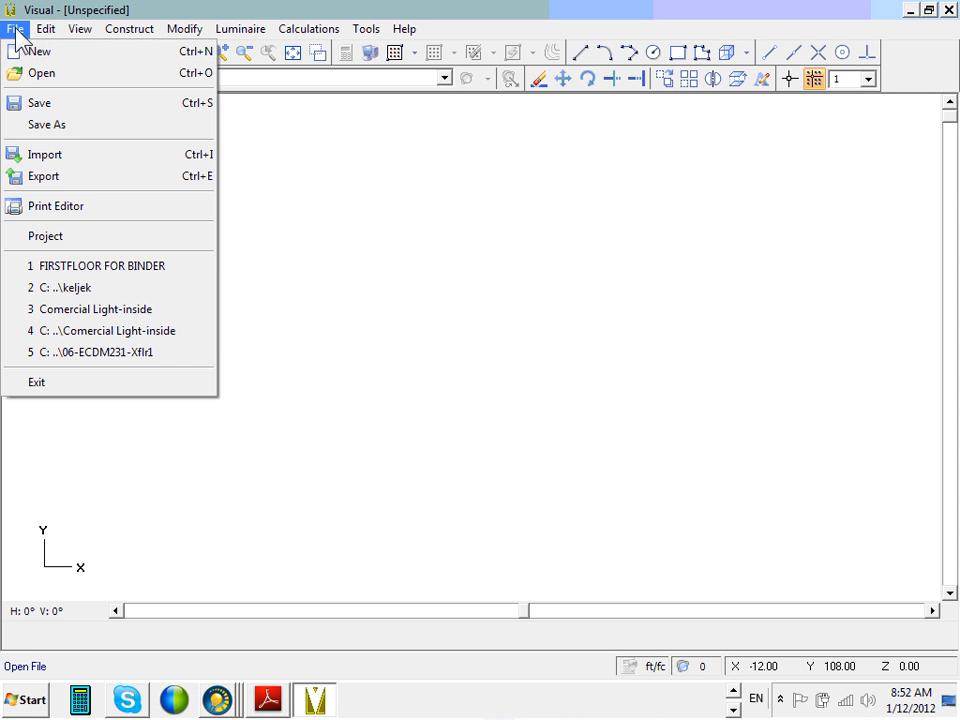
left_click(38, 160)
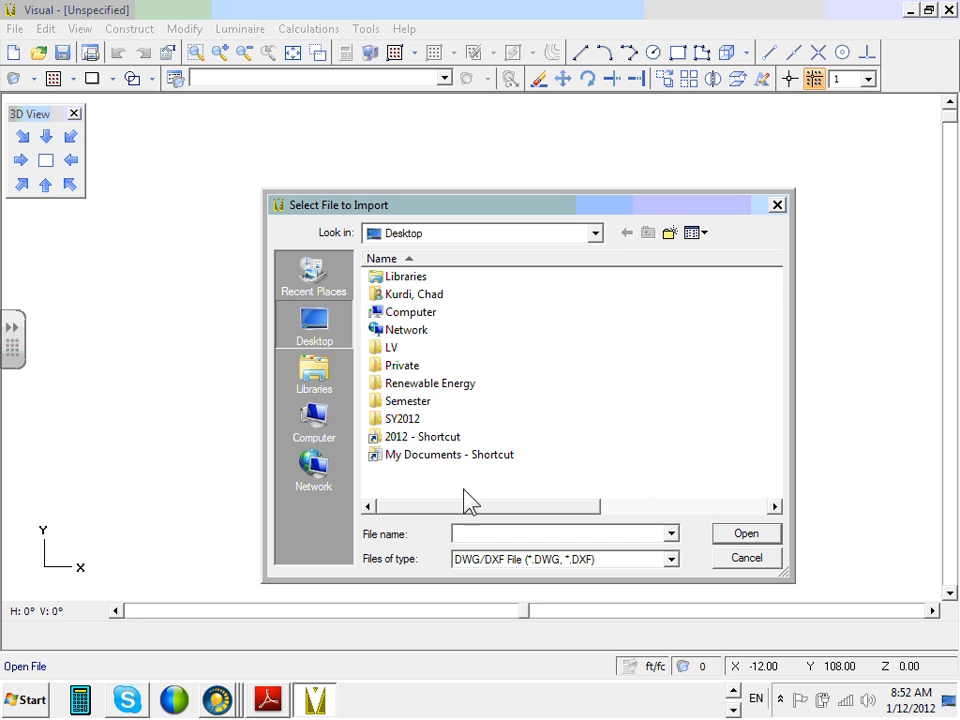
double_click(439, 437)
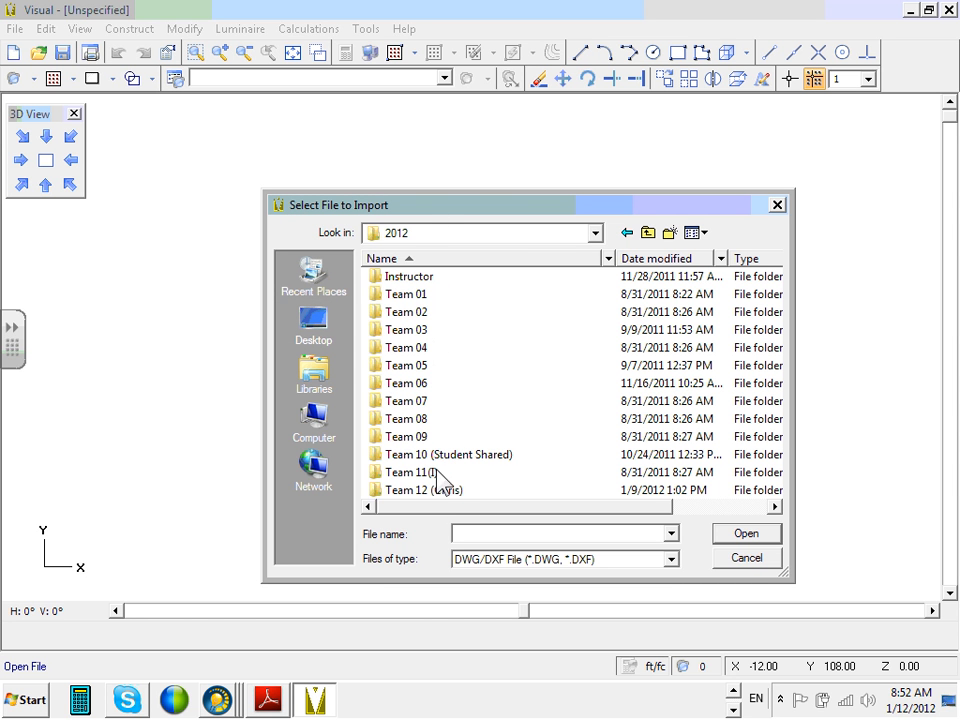
double_click(419, 278)
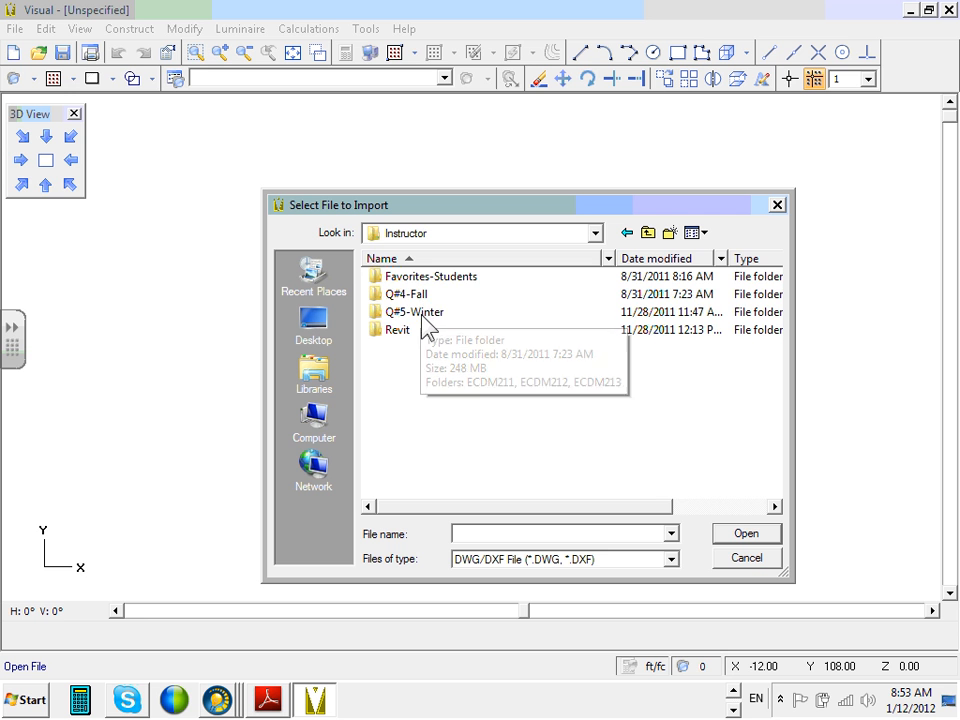
double_click(424, 313)
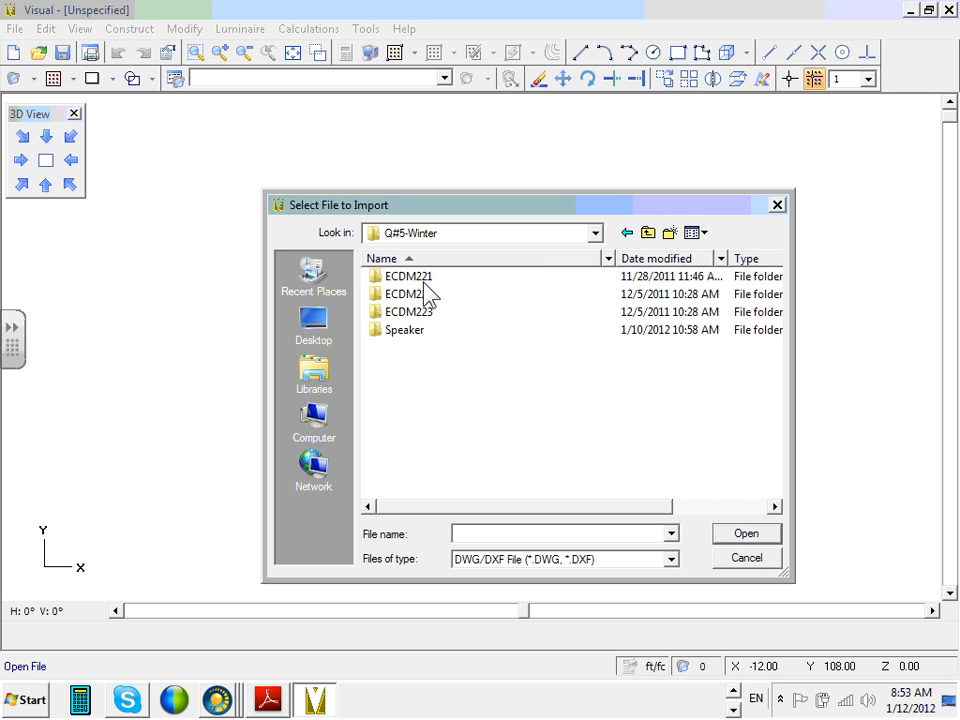
left_click(425, 281)
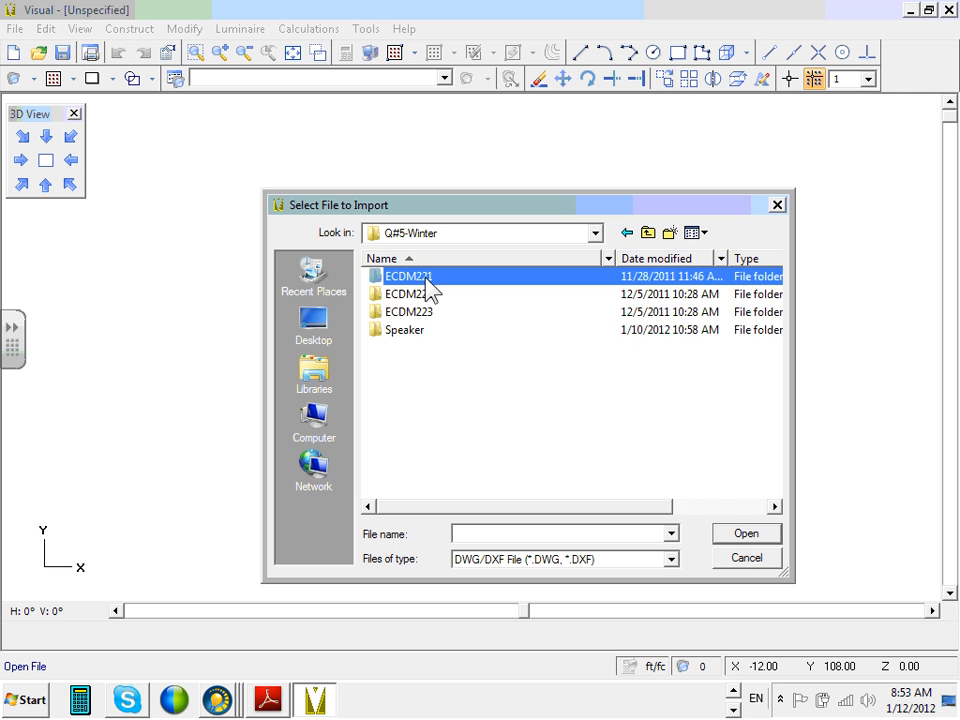
double_click(427, 283)
double_click(414, 293)
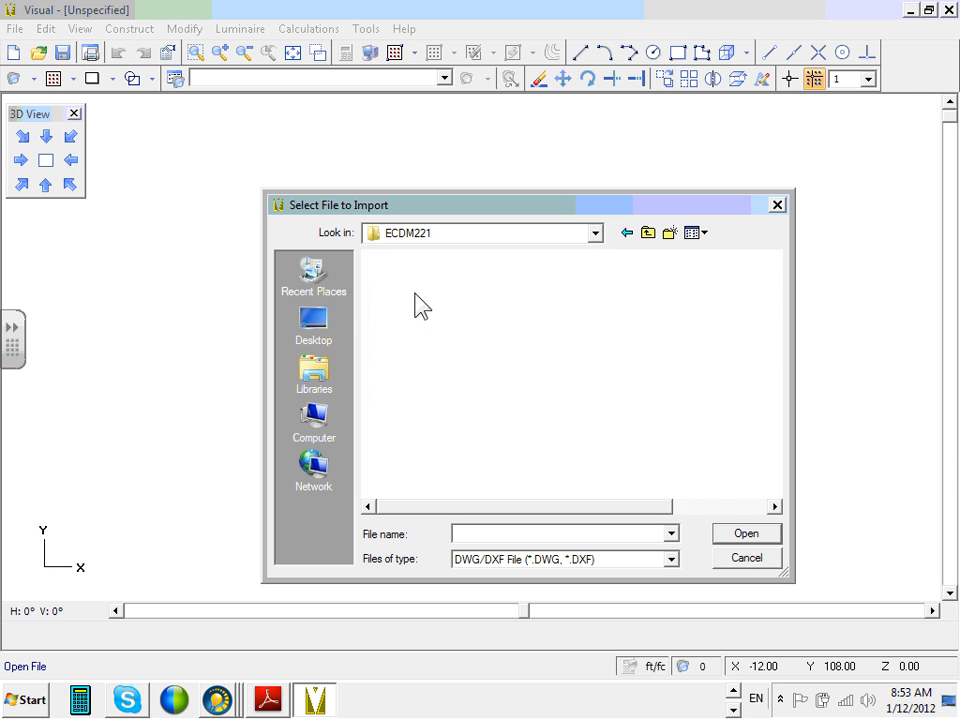
- Import the ELEC_Commerical_ECEN-2012_FloorPlan drawing with all of its layers selected
left_click(517, 401)
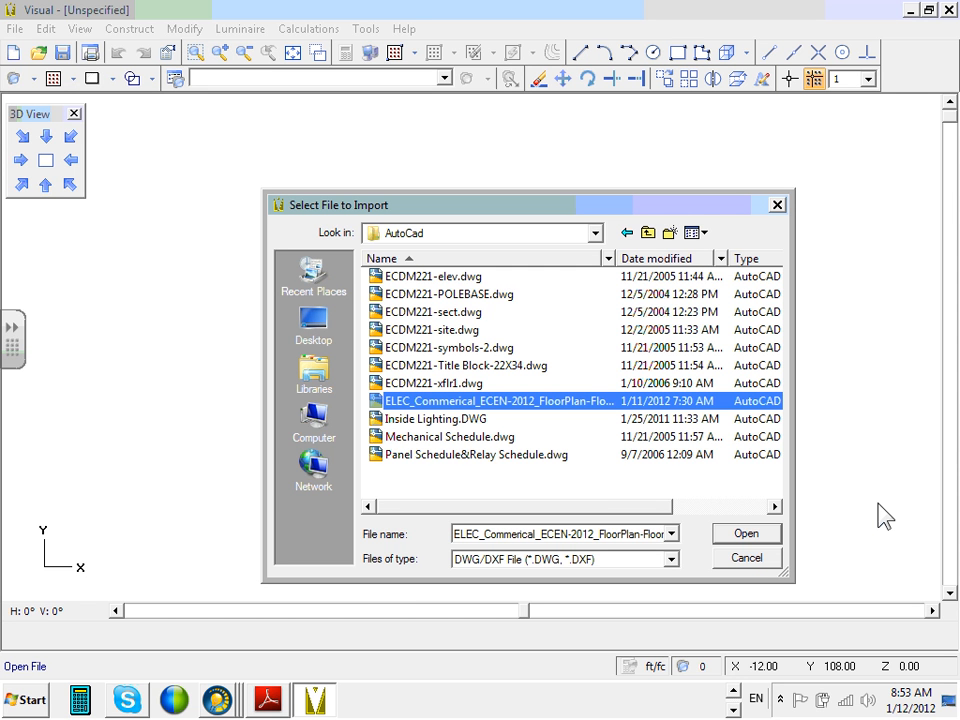
left_click(748, 534)
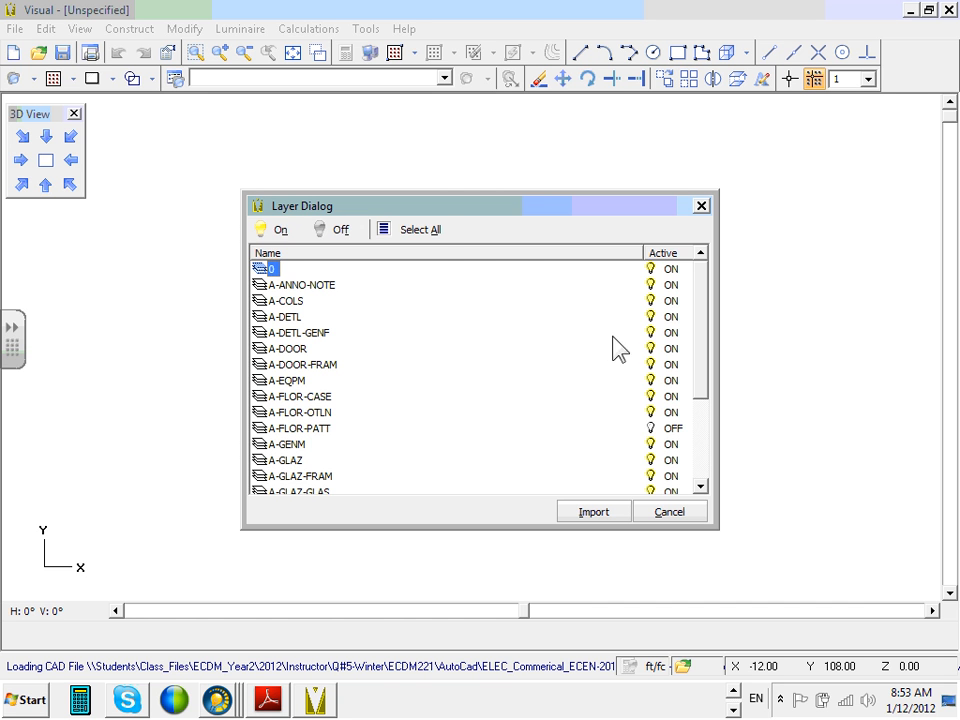
left_click(434, 240)
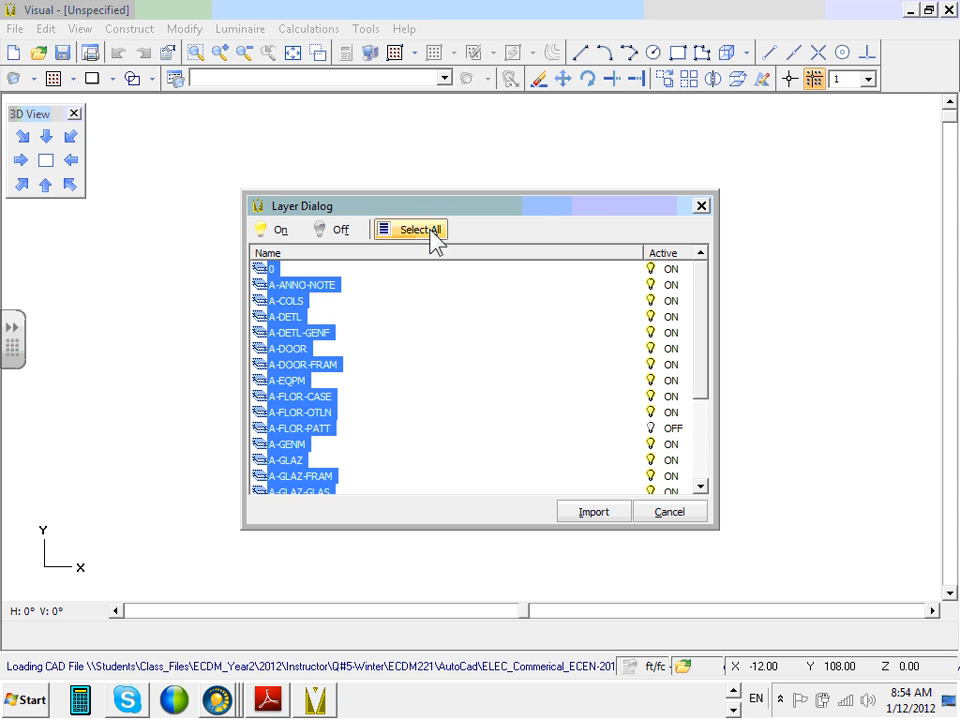
left_click(593, 512)
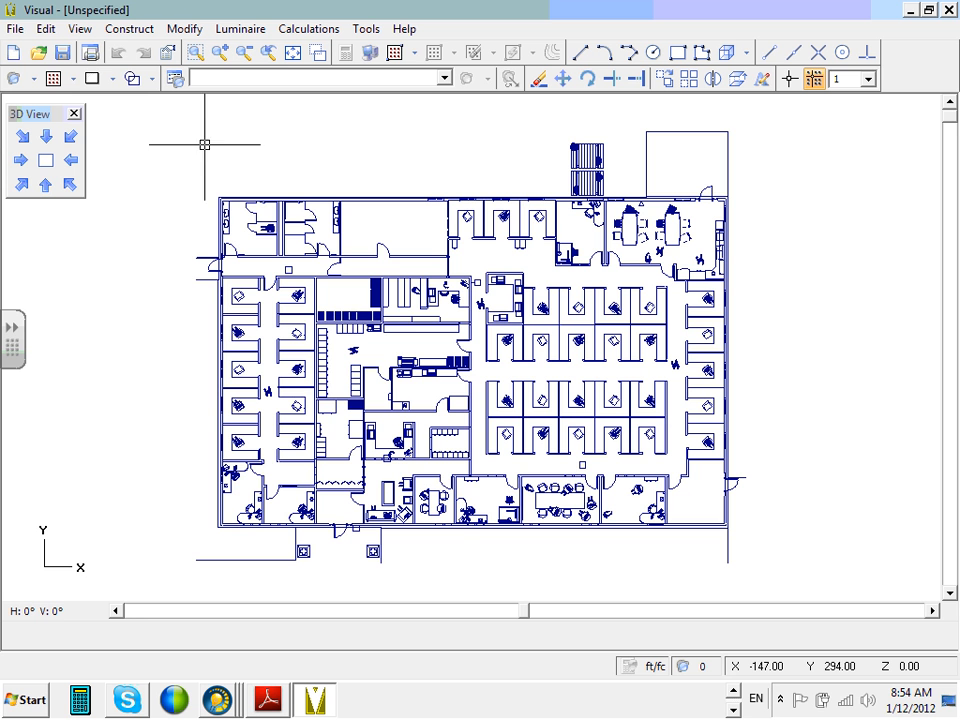
- Examine the imported floor plan at several zoom levels and finish with the whole plan fitted to the view
scroll(222, 157, "down", 1)
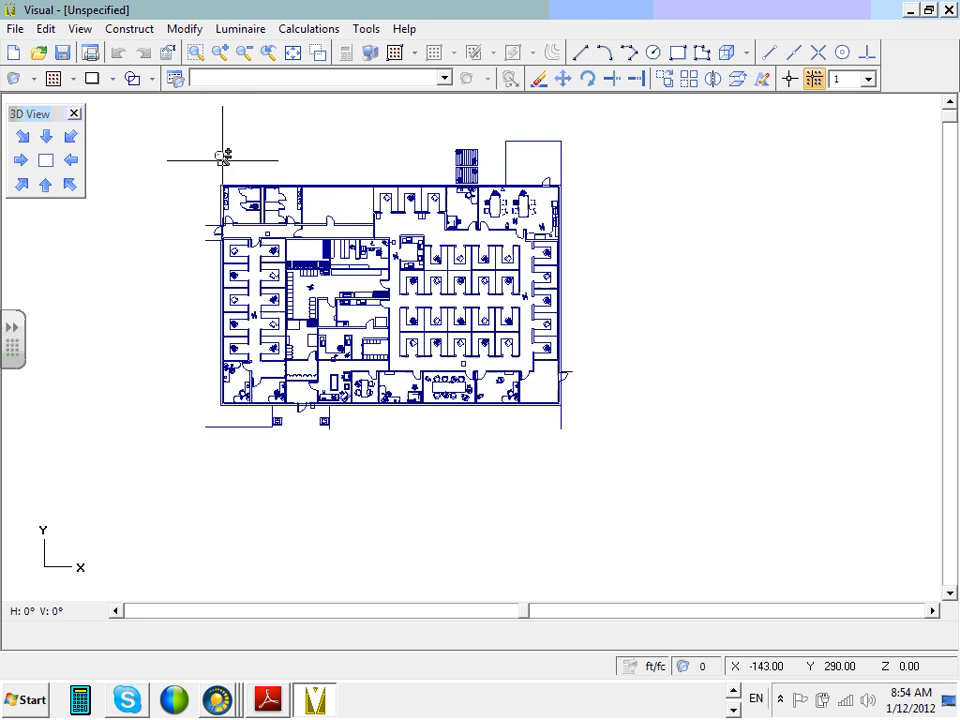
scroll(213, 156, "down", 1)
scroll(205, 137, "up", 1)
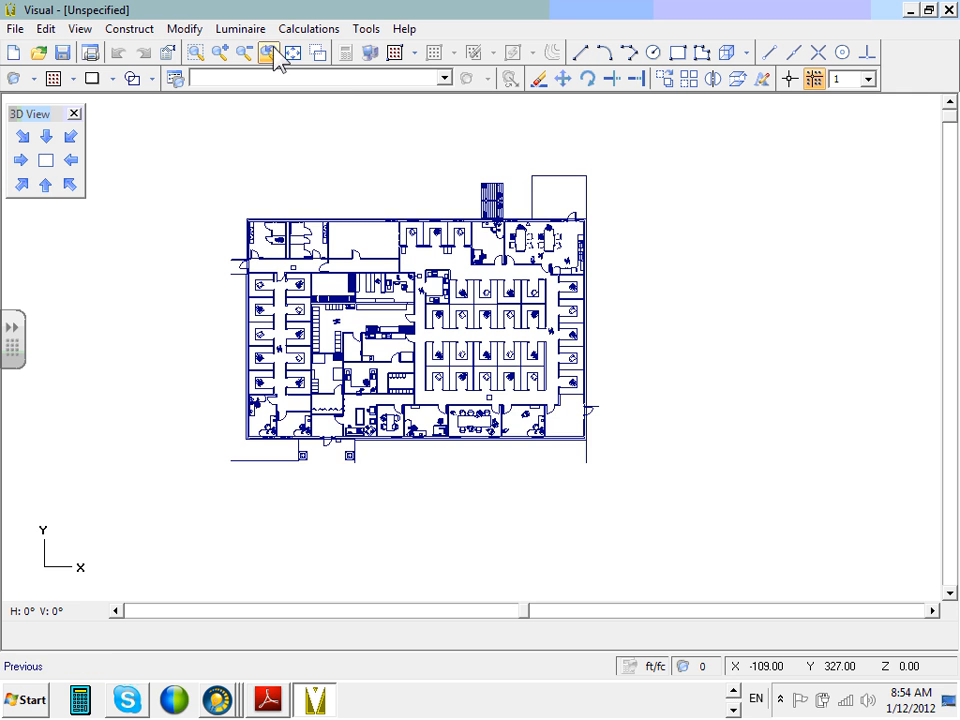
left_click(295, 56)
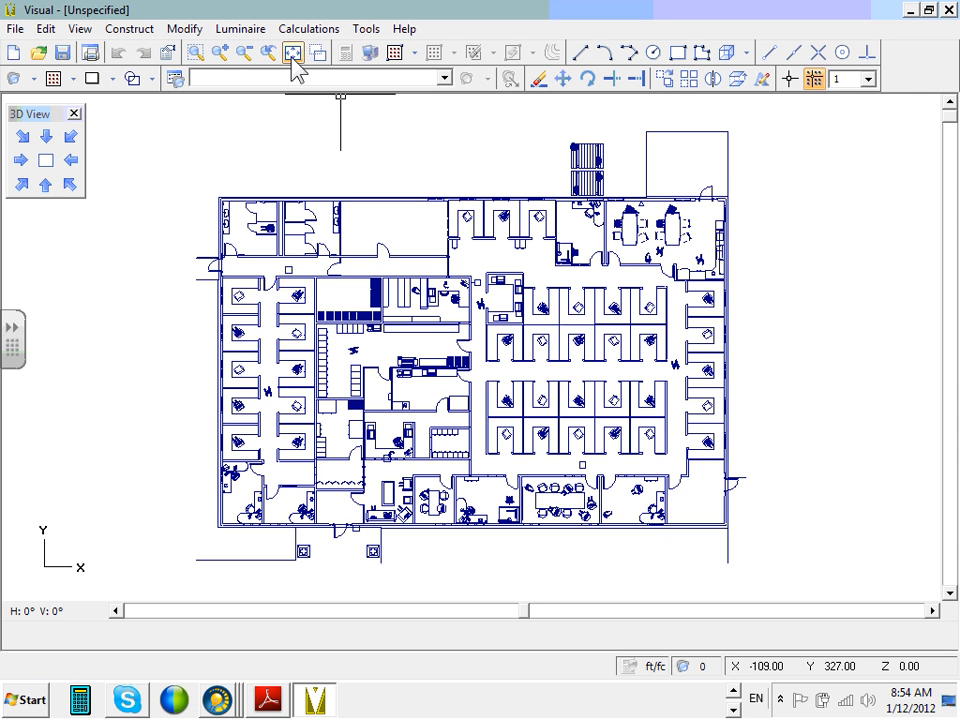
left_click(238, 54)
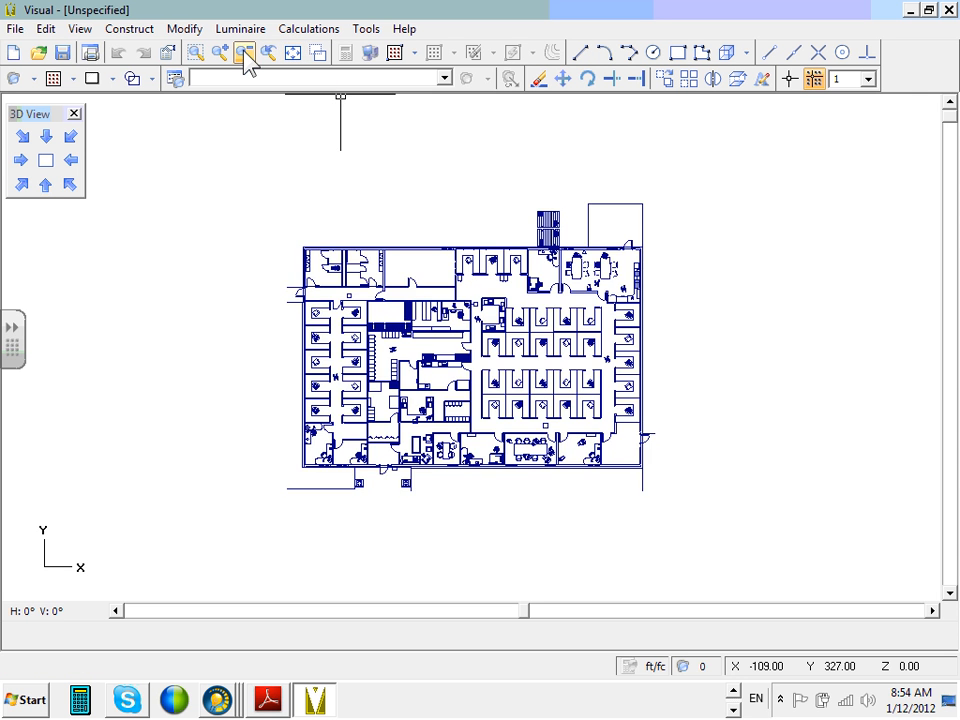
left_click(238, 54)
left_click(238, 54)
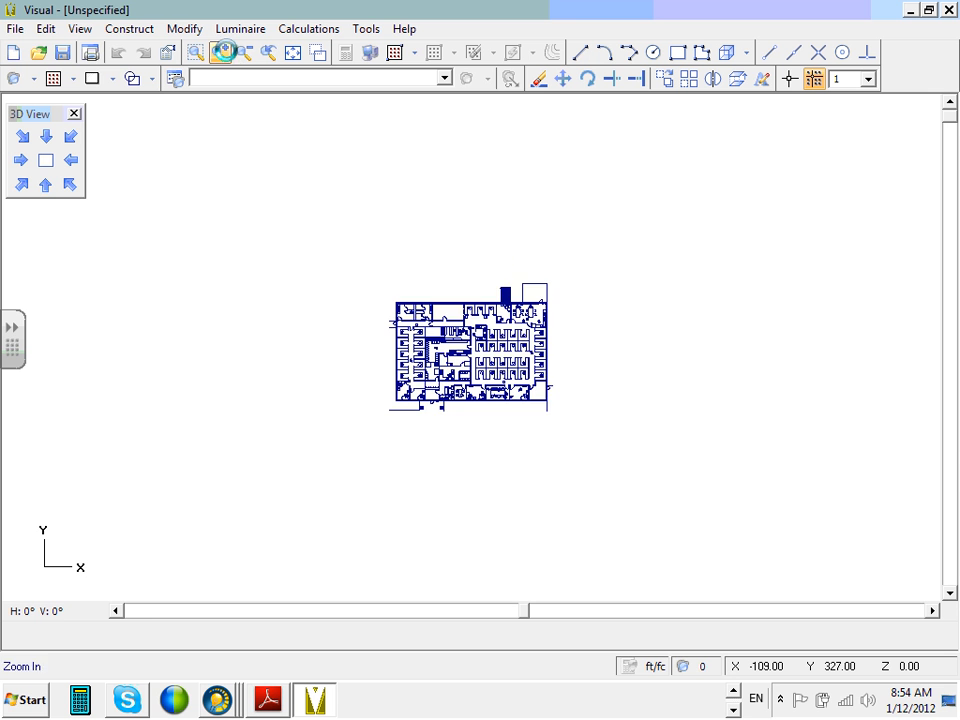
left_click(221, 52)
left_click(221, 52)
left_click(222, 54)
left_click(291, 53)
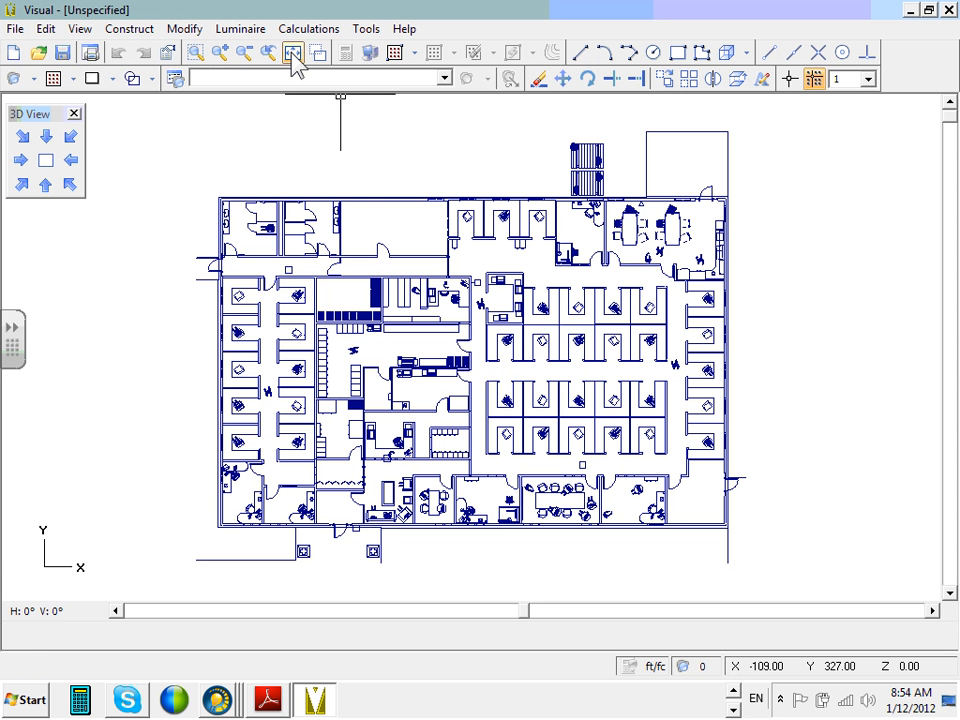
left_click(293, 52)
left_click(293, 51)
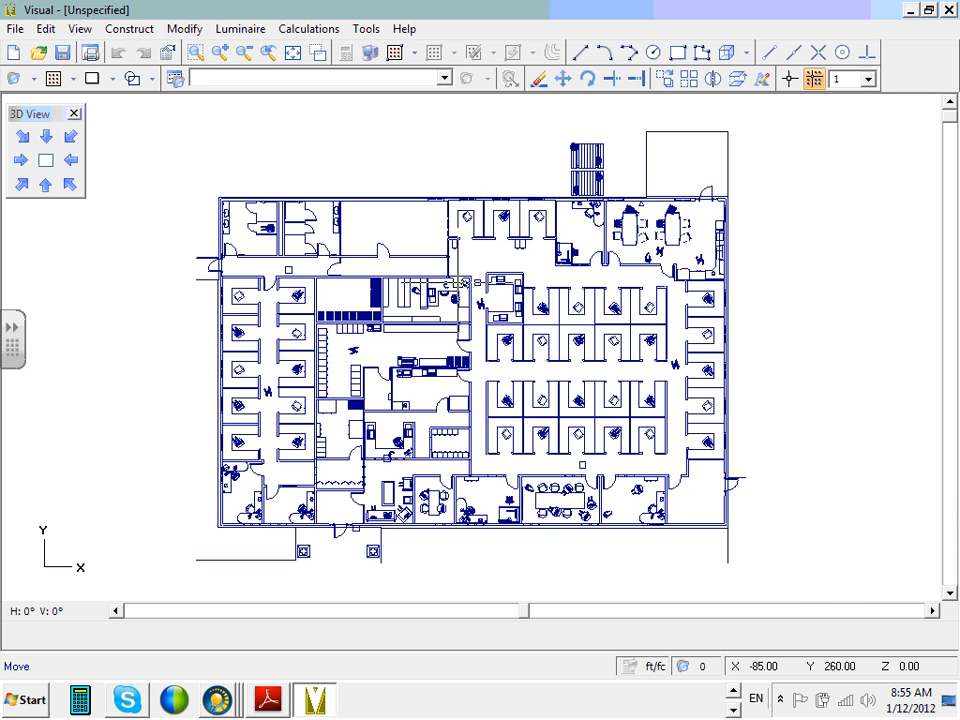
- Set the background state of the imported floor plan to Uneditable
left_click(506, 280)
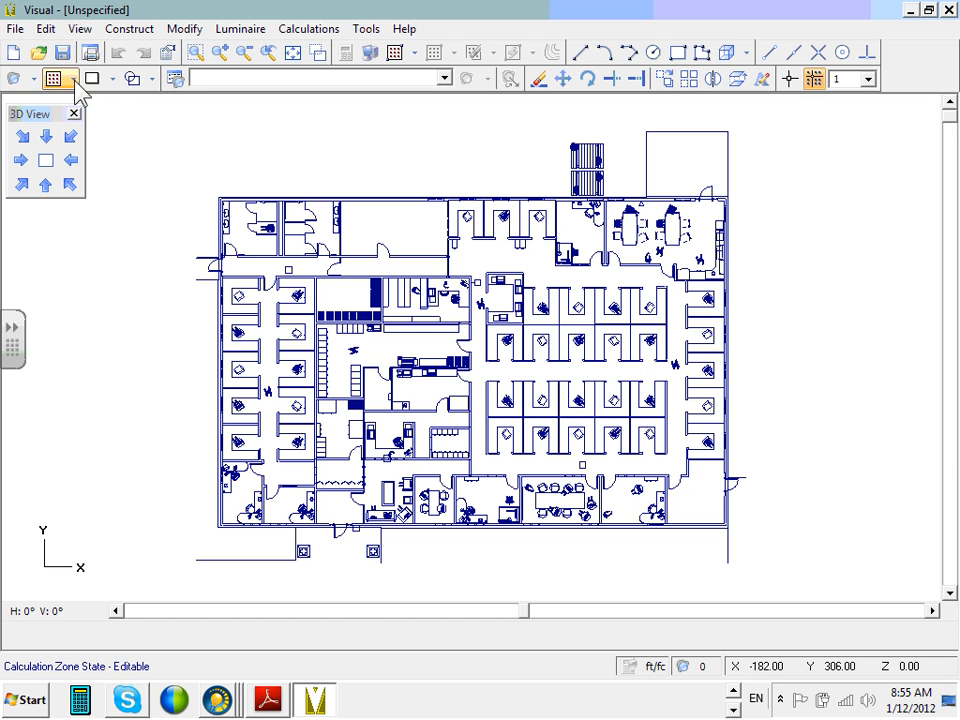
left_click(152, 80)
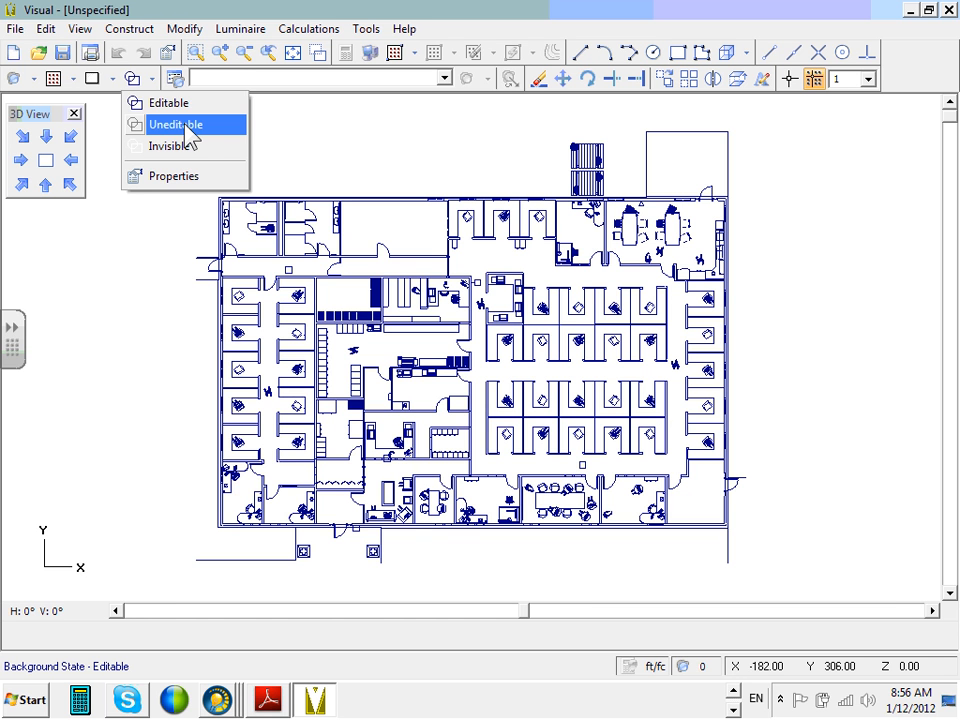
left_click(190, 126)
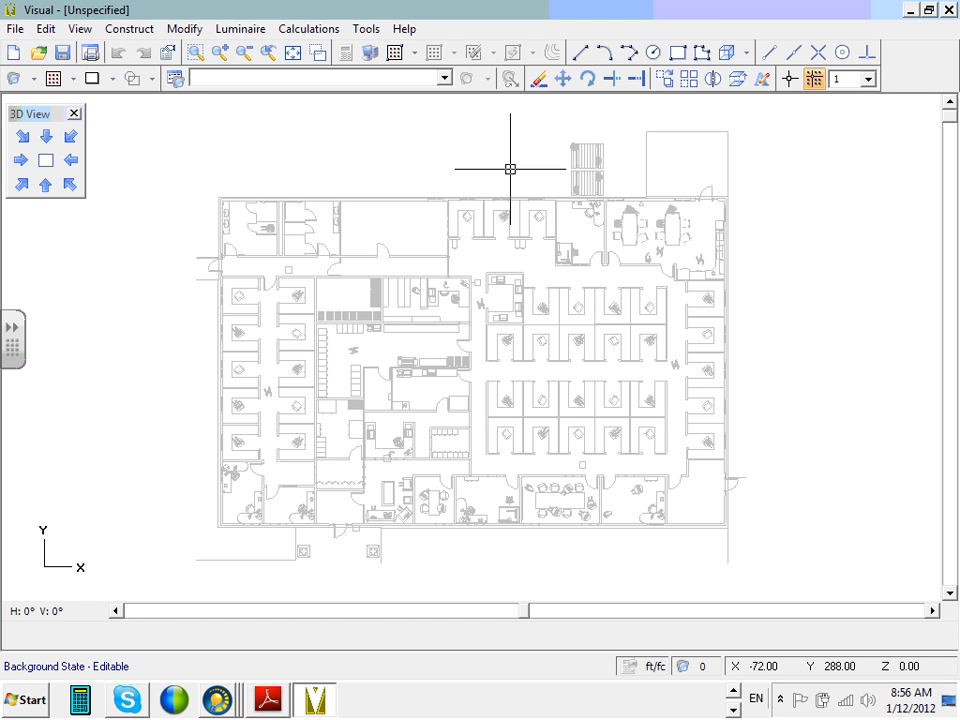
- Start saving the file as "Floor Plan- Visual" and browse to Team 11(I)'s Lighting Calculation folder under Q#5-Winter
left_click(62, 50)
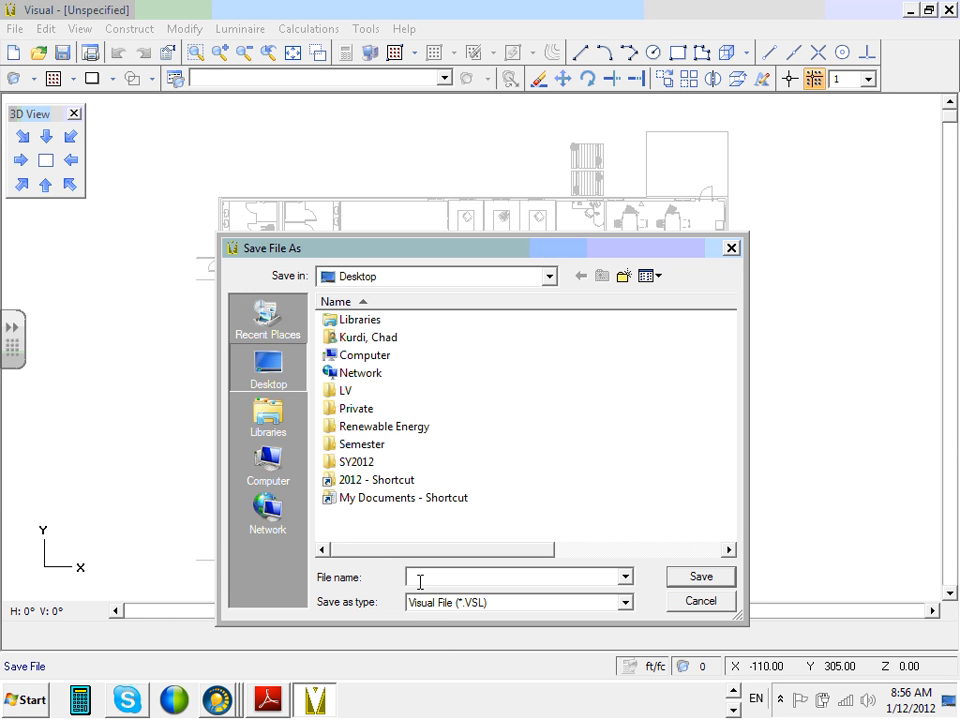
type("Floor Plan- Visual")
double_click(380, 482)
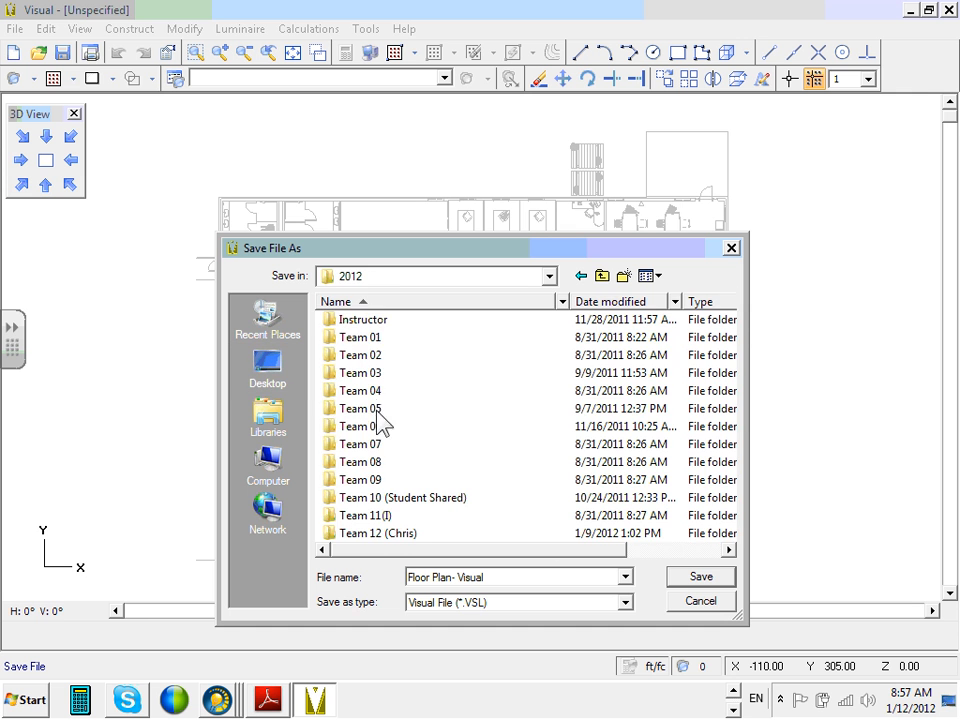
double_click(386, 517)
double_click(391, 340)
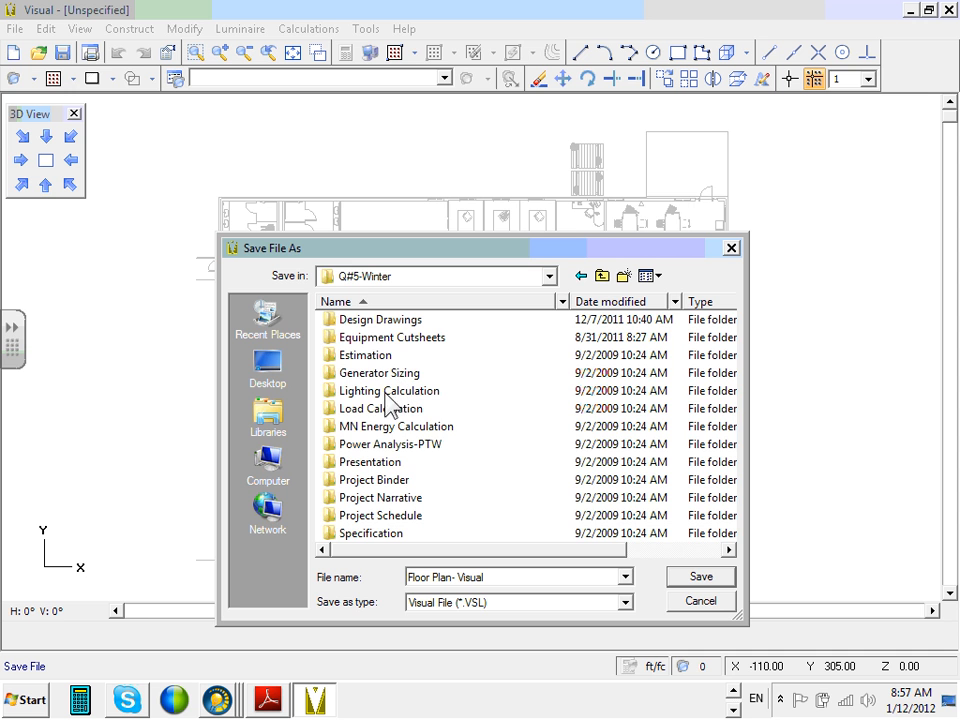
double_click(393, 391)
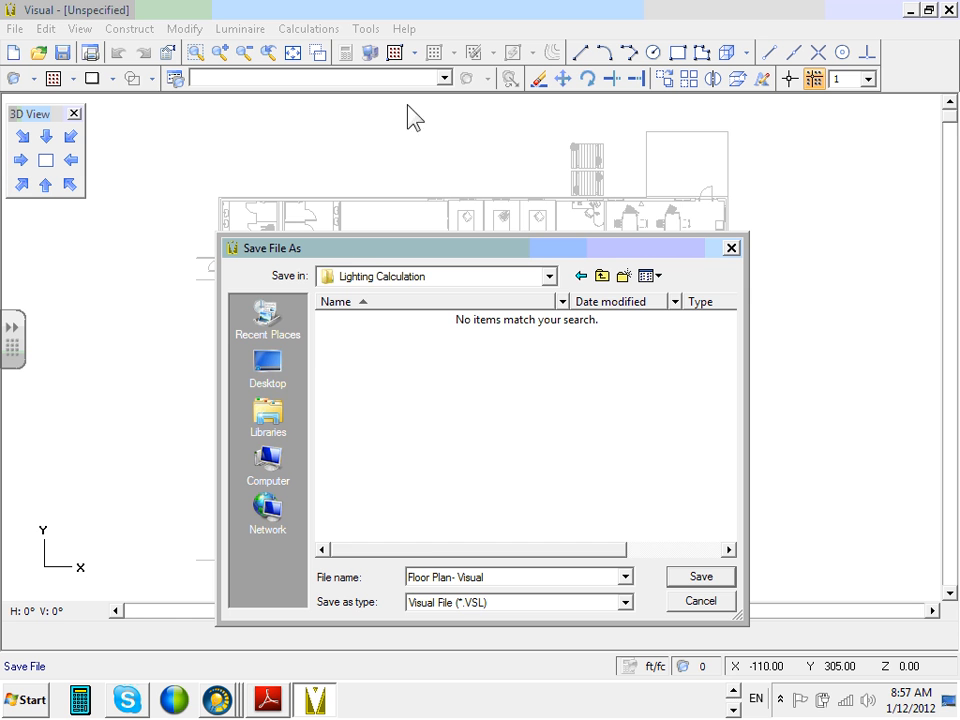
- Change the save location to the Desktop and save the Visual file there
left_click(281, 368)
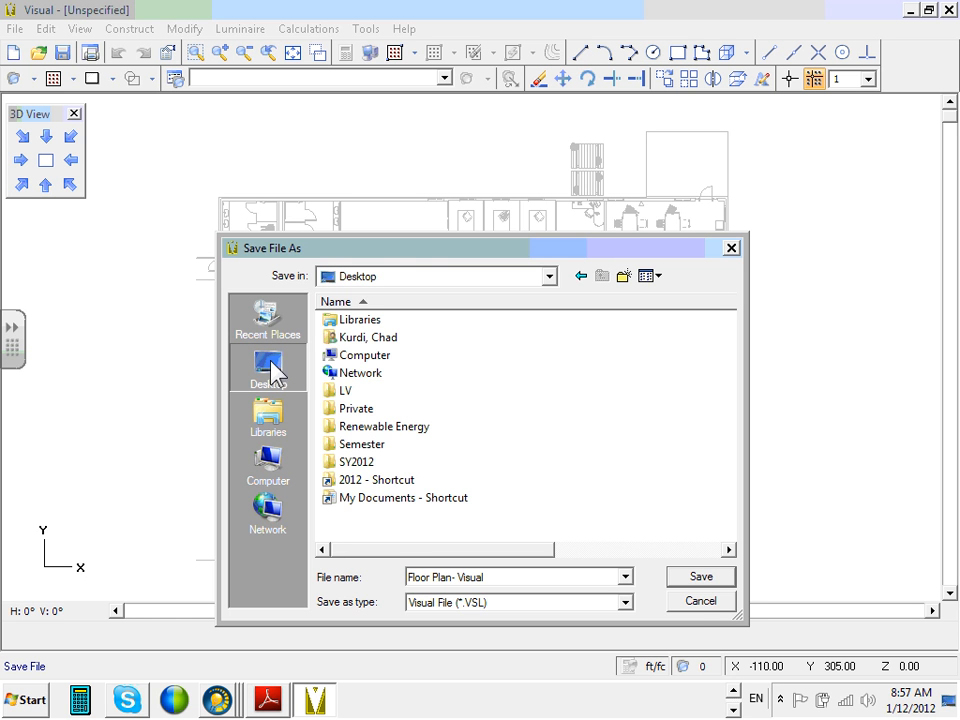
left_click(701, 577)
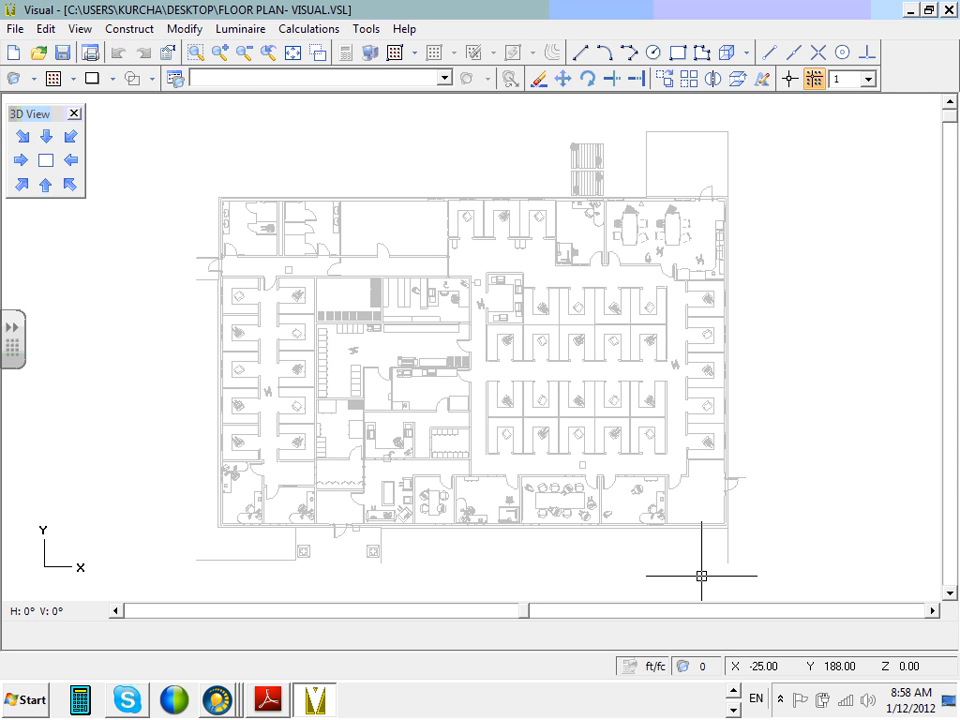
- Minimize the drawing, move the saved Floor Plan- Visual.VSL file to an open area of the desktop, and return to Visual
left_click(911, 9)
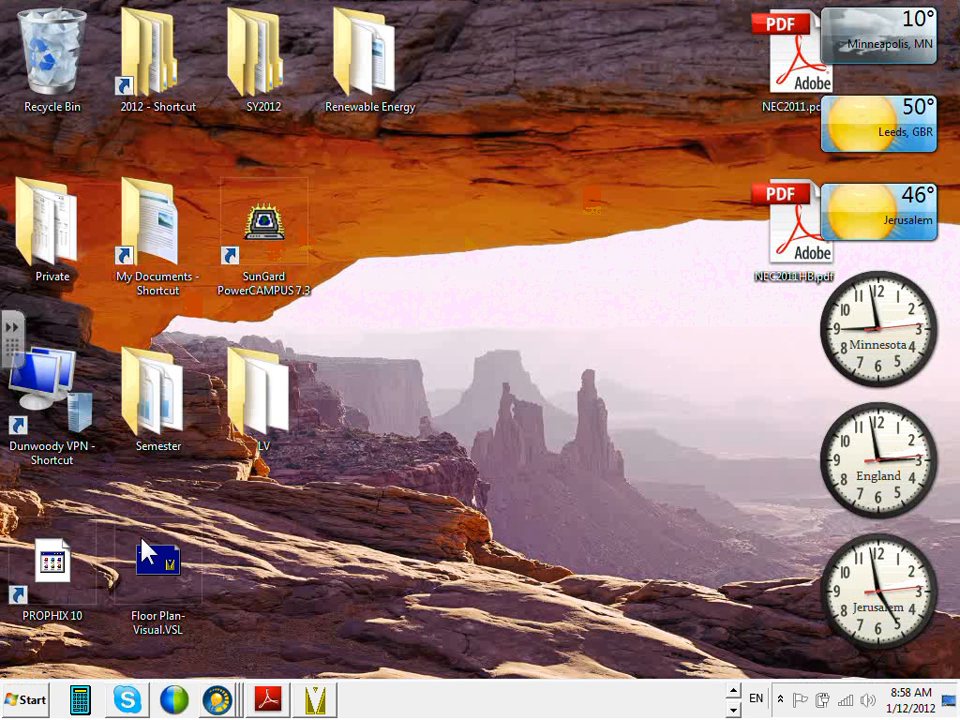
left_click_drag(150, 558, 558, 305)
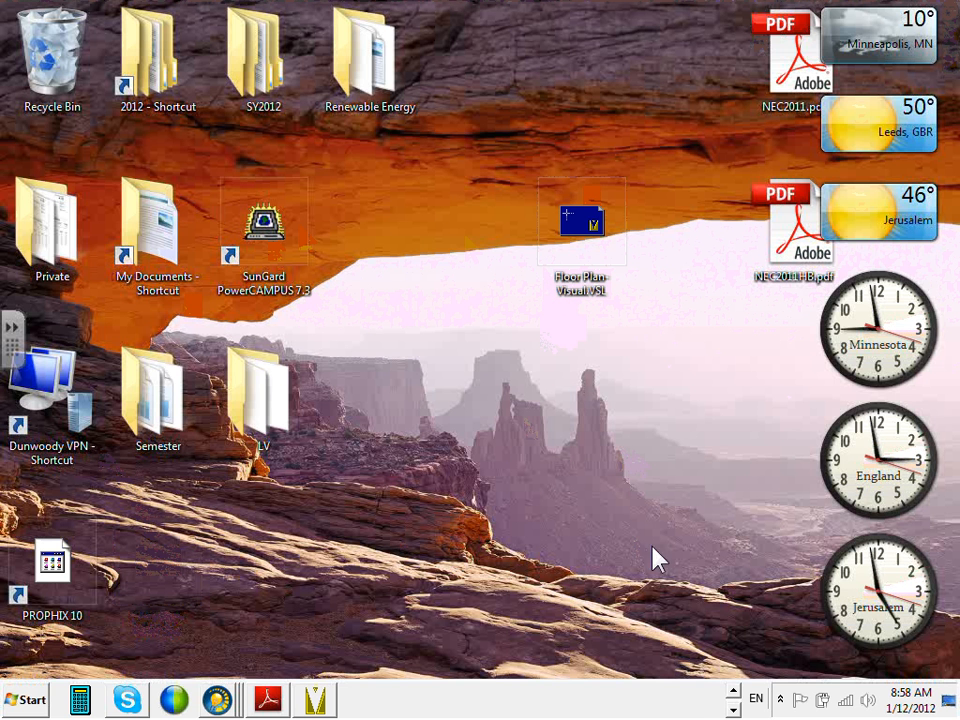
mouse_move(315, 703)
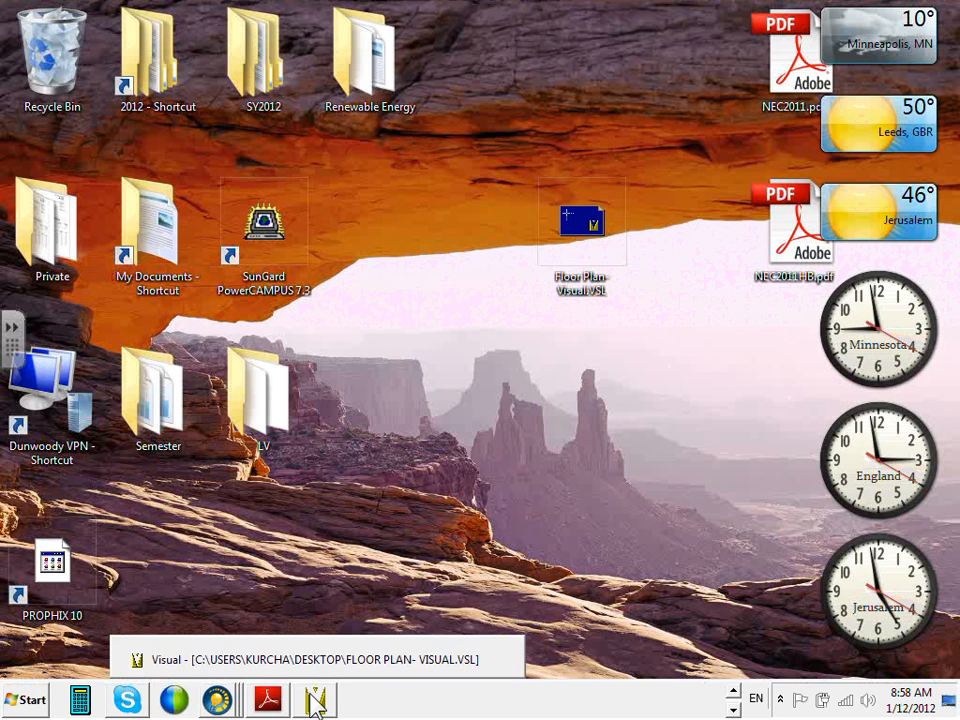
left_click(317, 662)
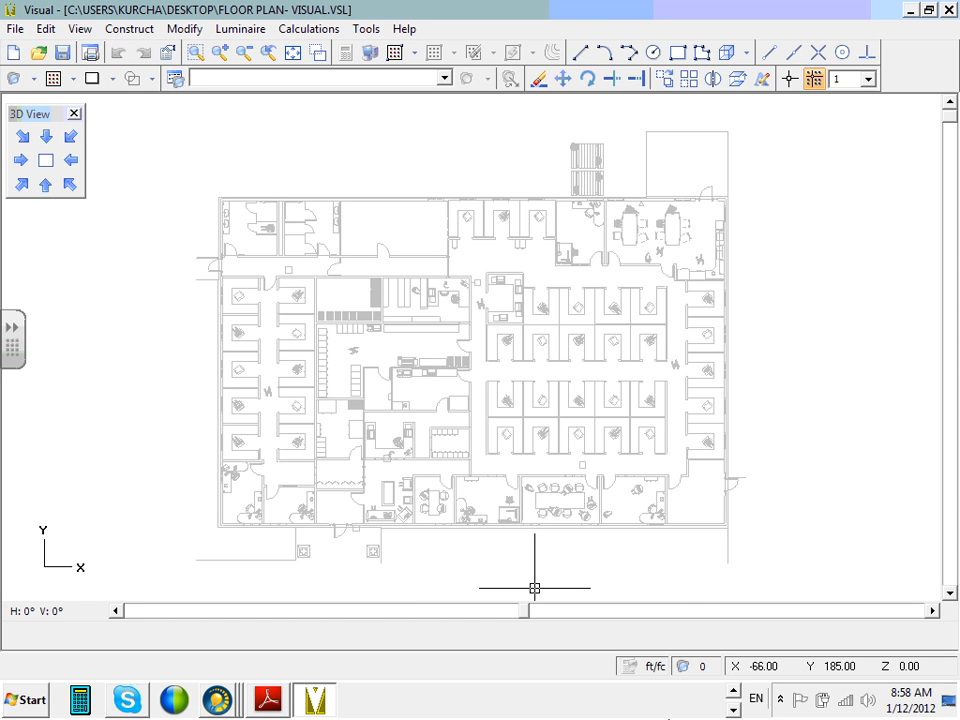
- Reopen the CAD import and choose the ELEC_Commerical_ECEN-2012_FloorPlan drawing from the AutoCad folder
left_click(12, 29)
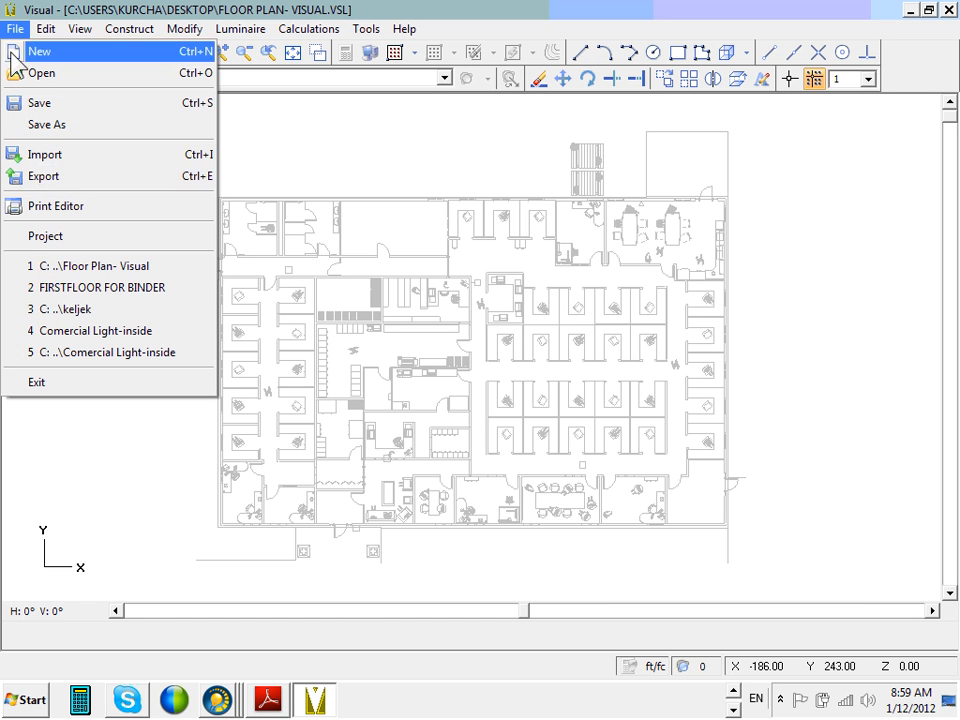
left_click(53, 156)
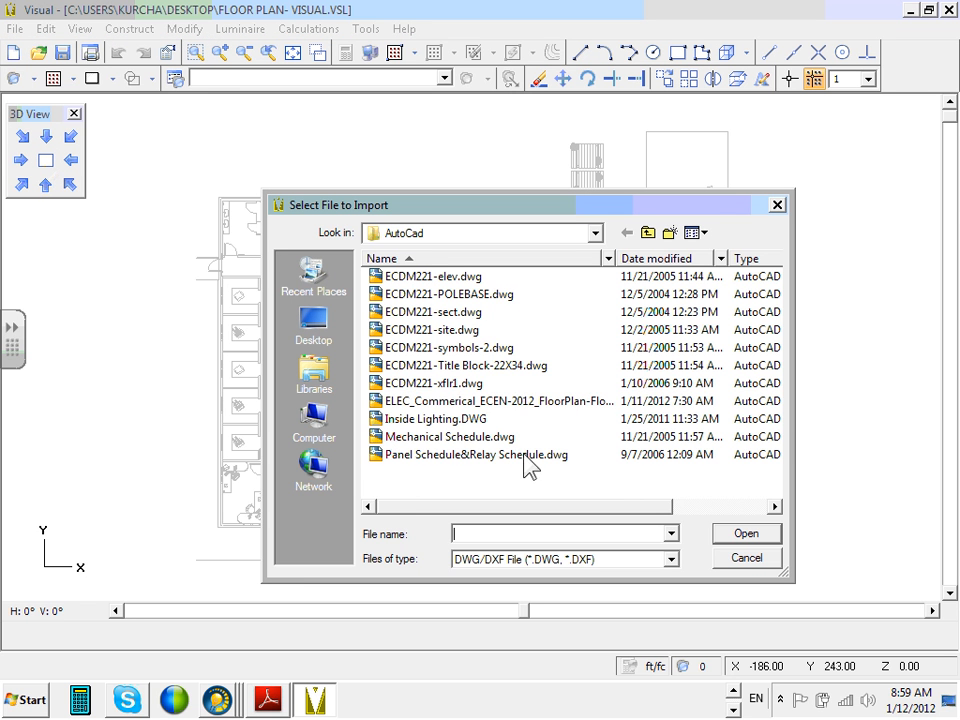
left_click(522, 403)
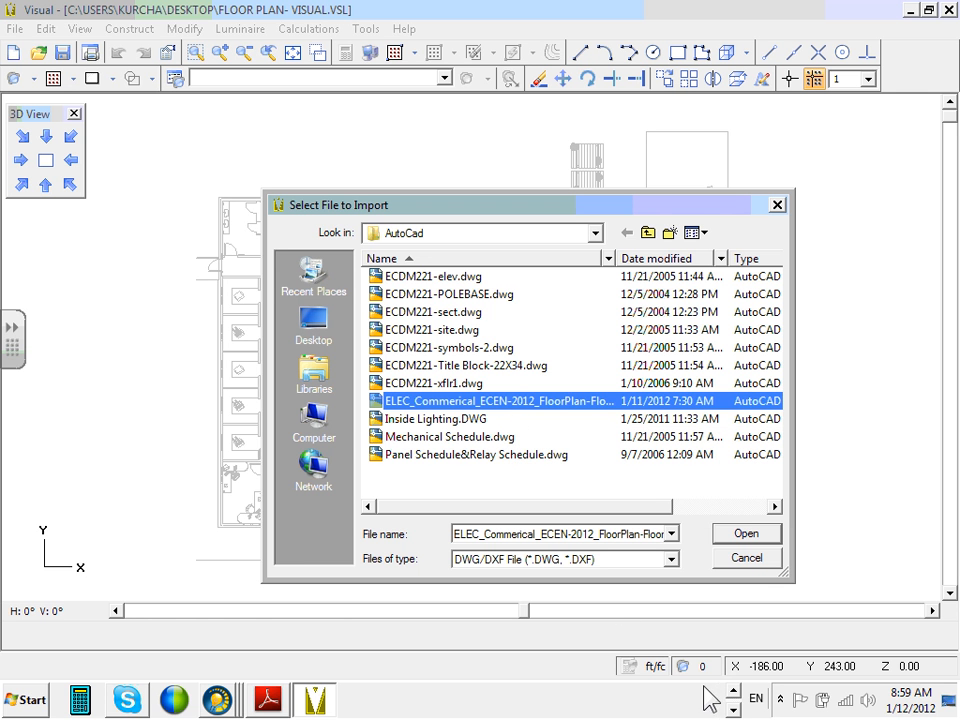
left_click(734, 711)
left_click(734, 711)
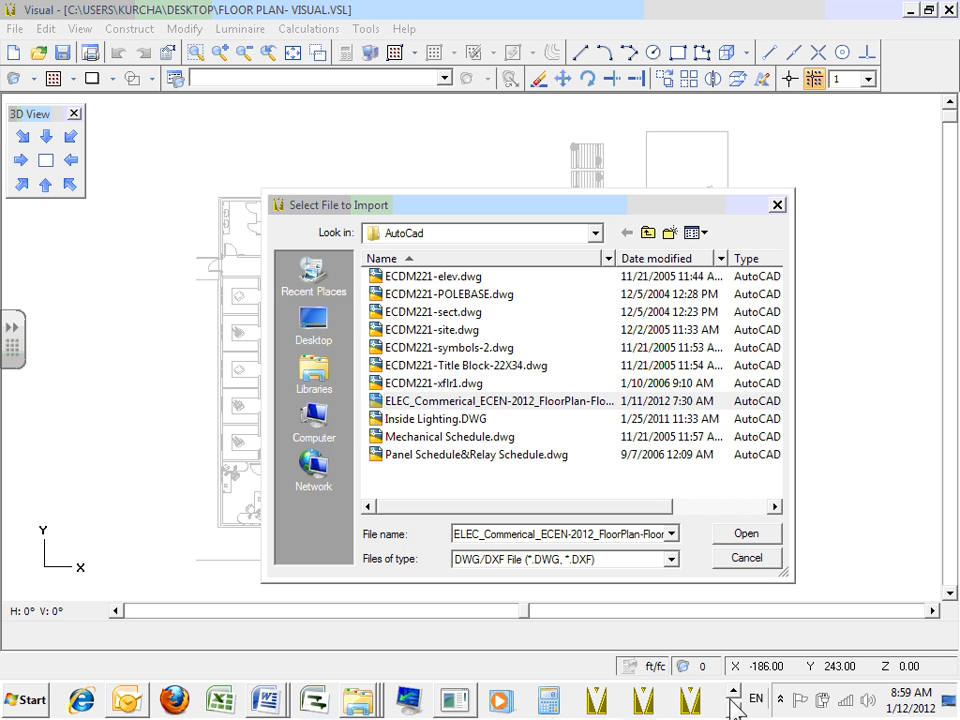
left_click(734, 711)
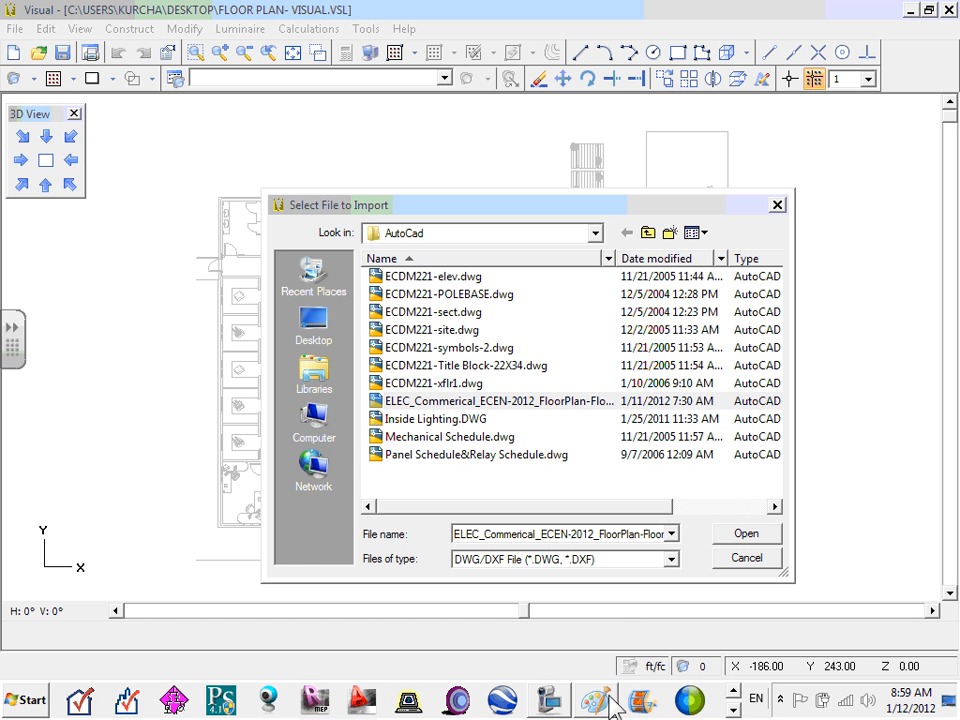
left_click(551, 700)
left_click(196, 299)
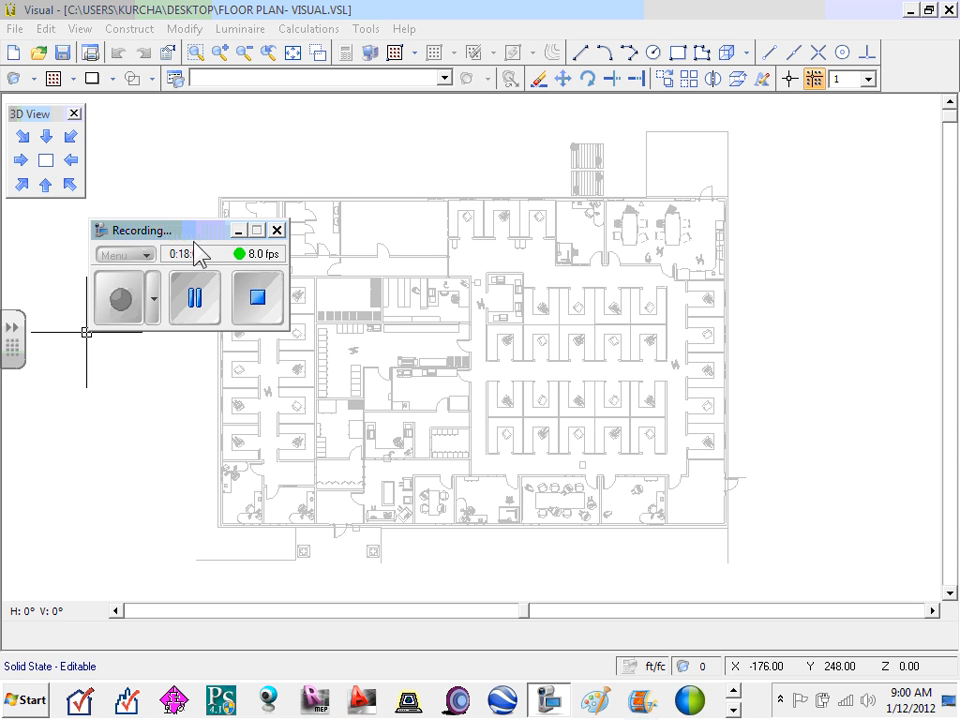
left_click(237, 230)
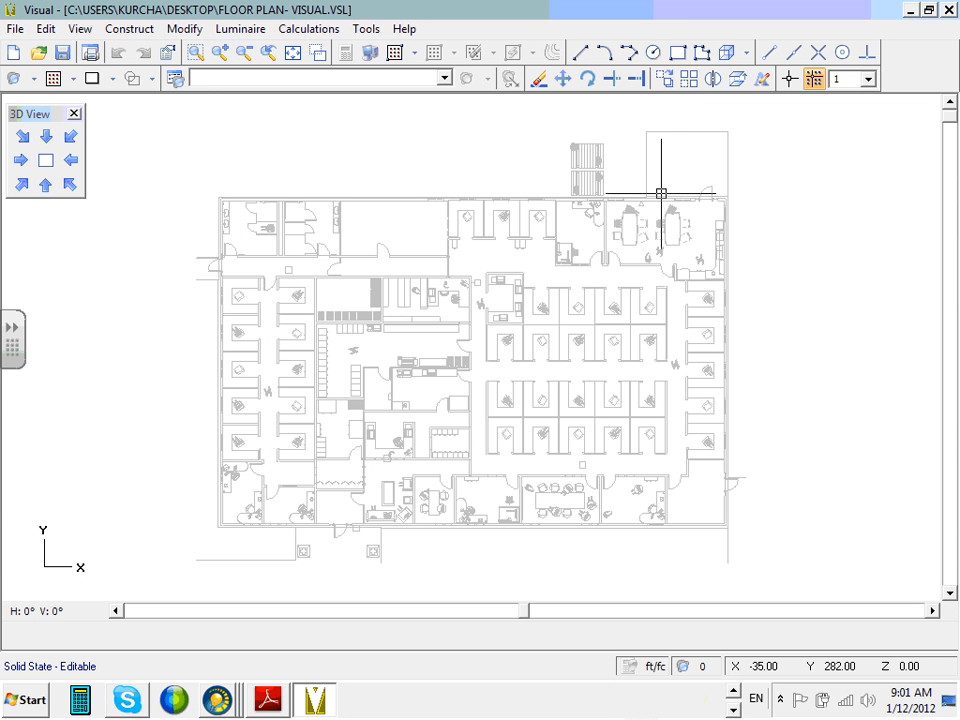
scroll(694, 201, "up", 3)
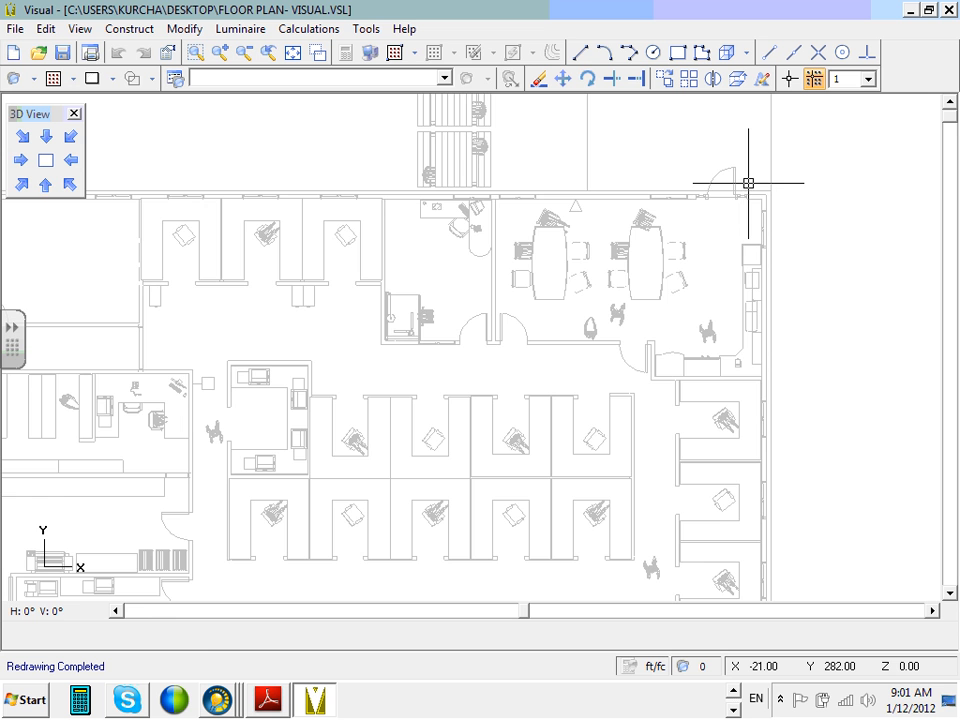
scroll(758, 170, "up", 2)
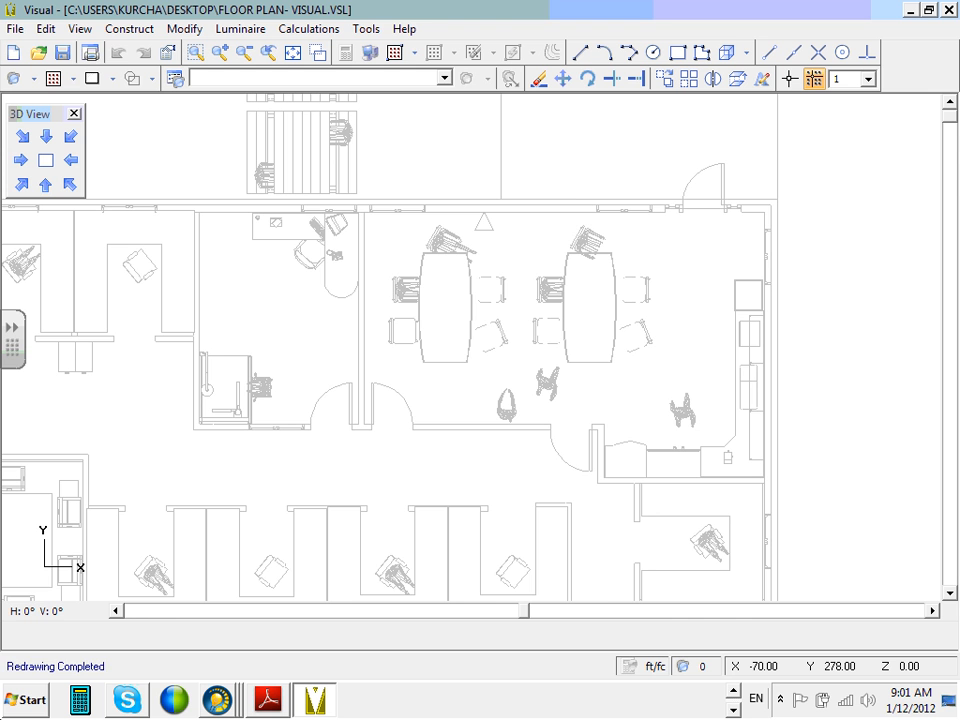
left_click(401, 38)
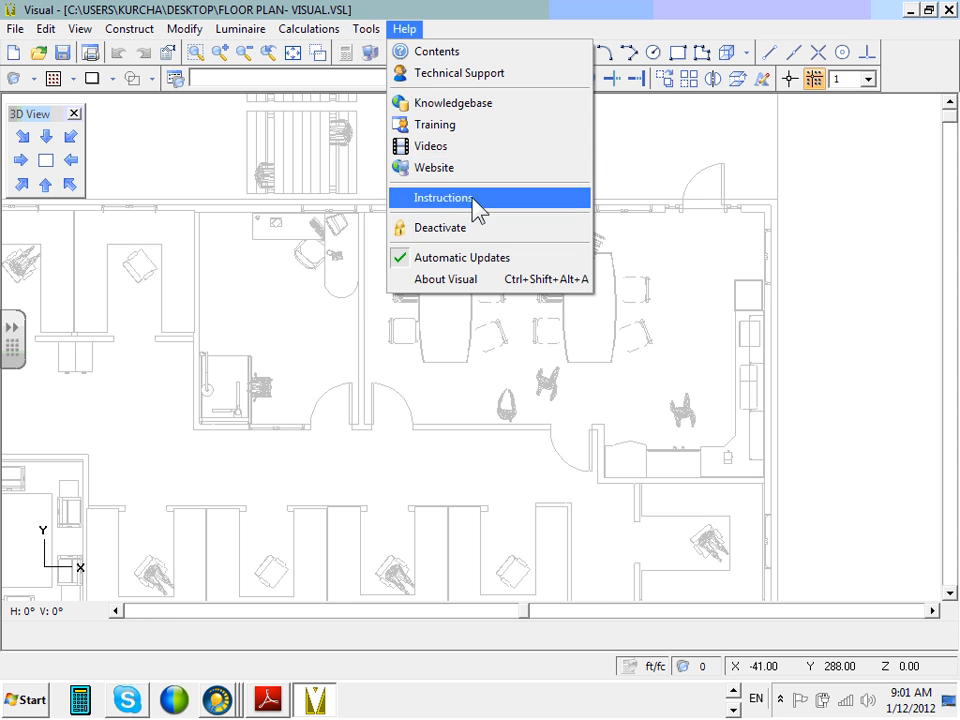
mouse_move(367, 34)
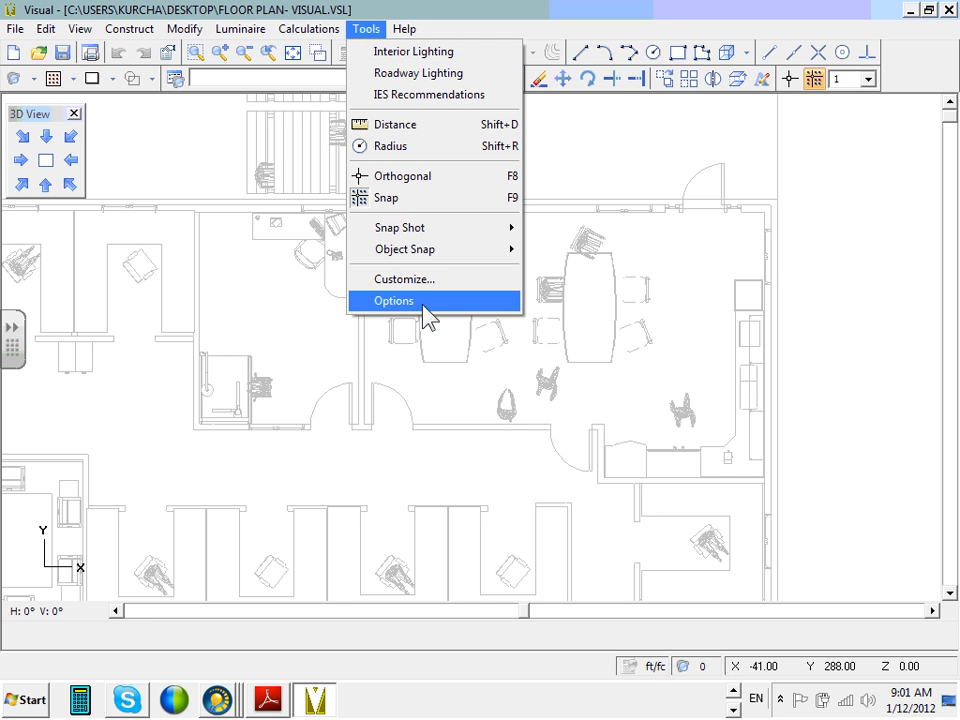
left_click(634, 174)
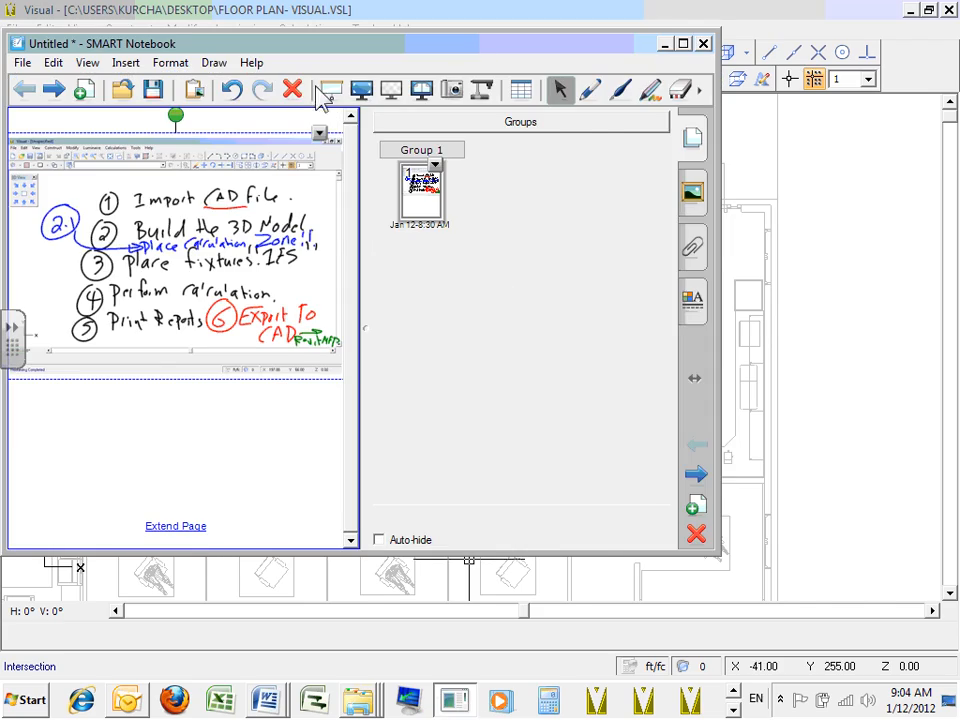
- Review the handwritten lighting workflow notes full screen in SMART Notebook and return to the floor plan in Visual
left_click(363, 94)
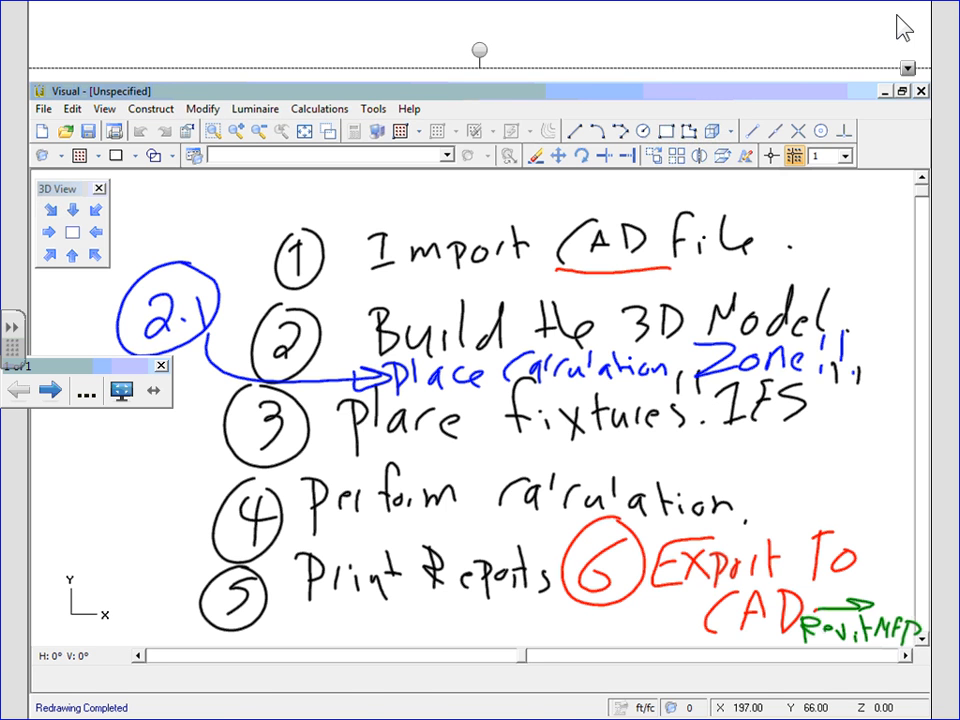
key("Escape")
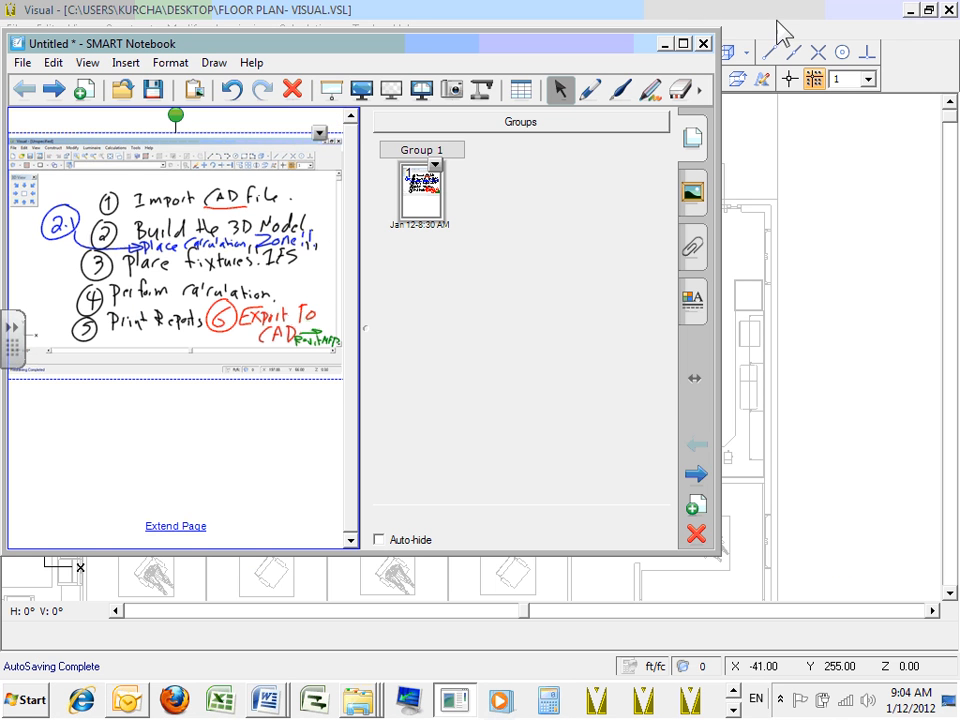
left_click(663, 44)
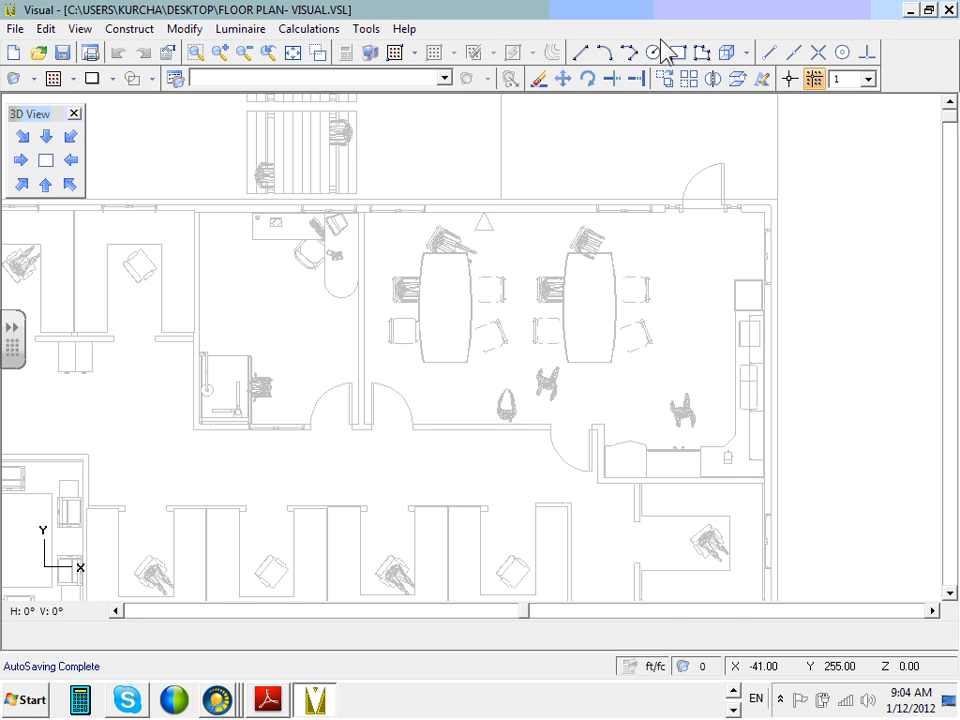
left_click(172, 40)
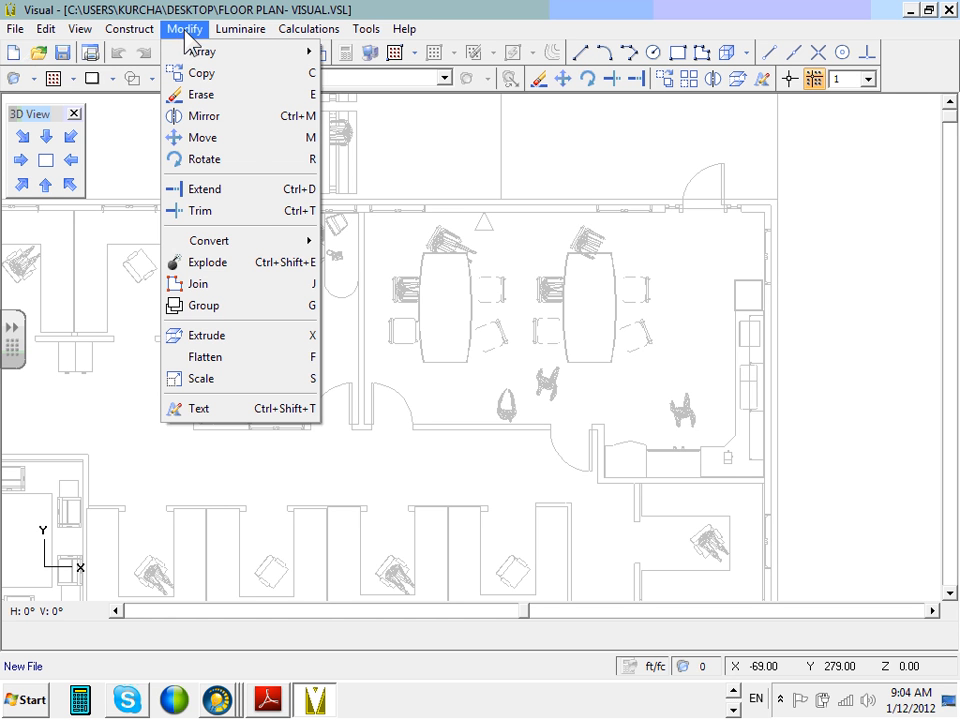
mouse_move(113, 40)
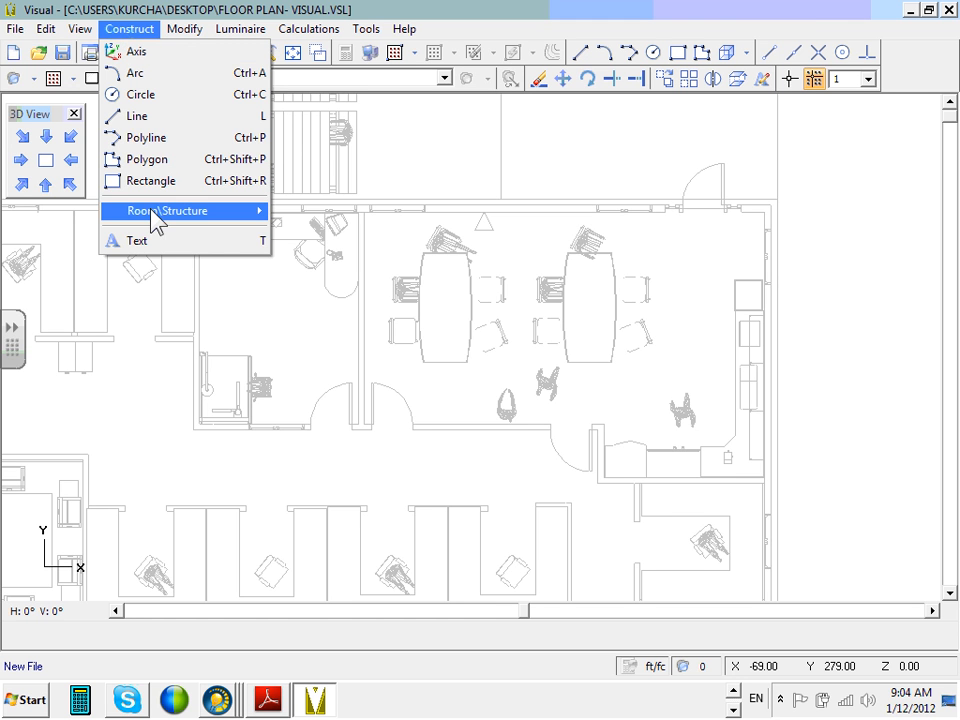
mouse_move(151, 212)
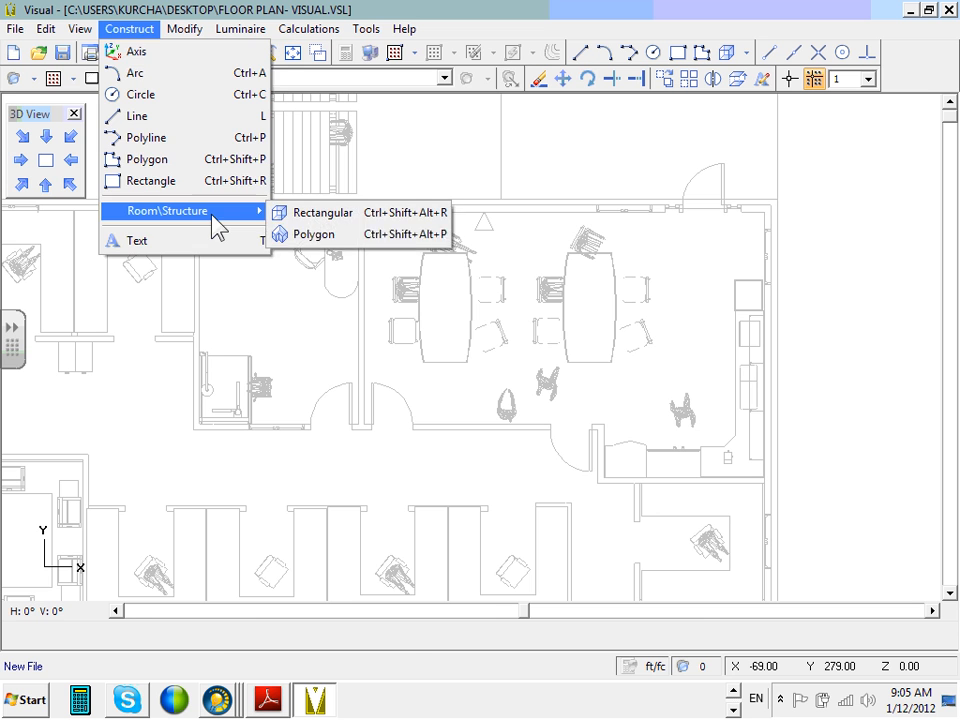
left_click(310, 236)
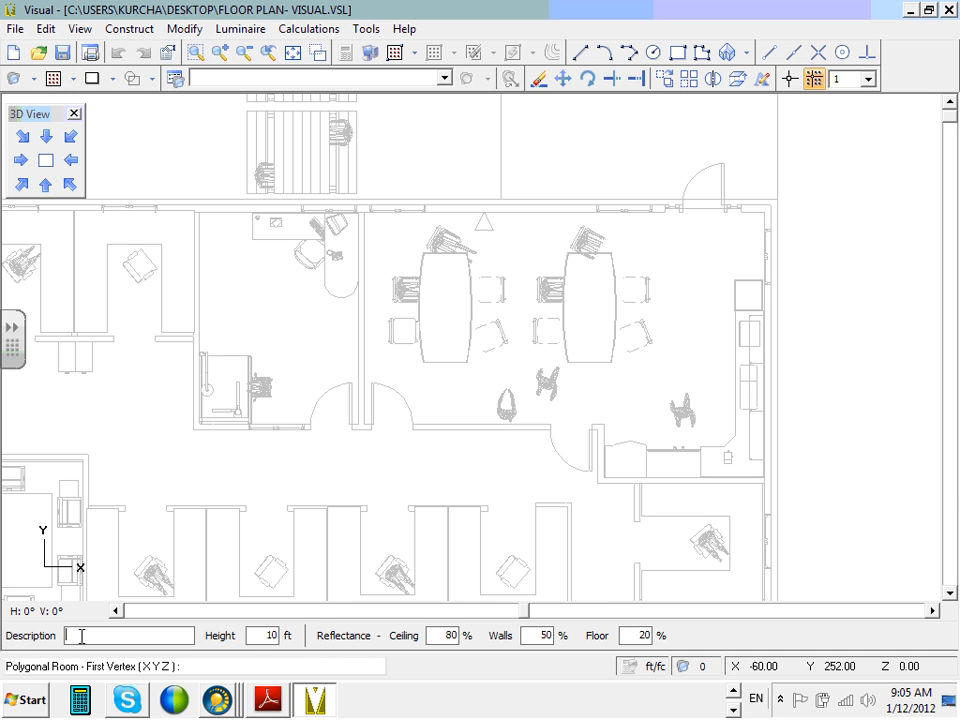
type("Room")
type("119-Lunch room")
key("BackSpace")
key("BackSpace")
key("BackSpace")
key("BackSpace")
key("BackSpace")
key("BackSpace")
key("BackSpace")
key("BackSpace")
key("BackSpace")
key("BackSpace")
key("BackSpace")
key("Tab")
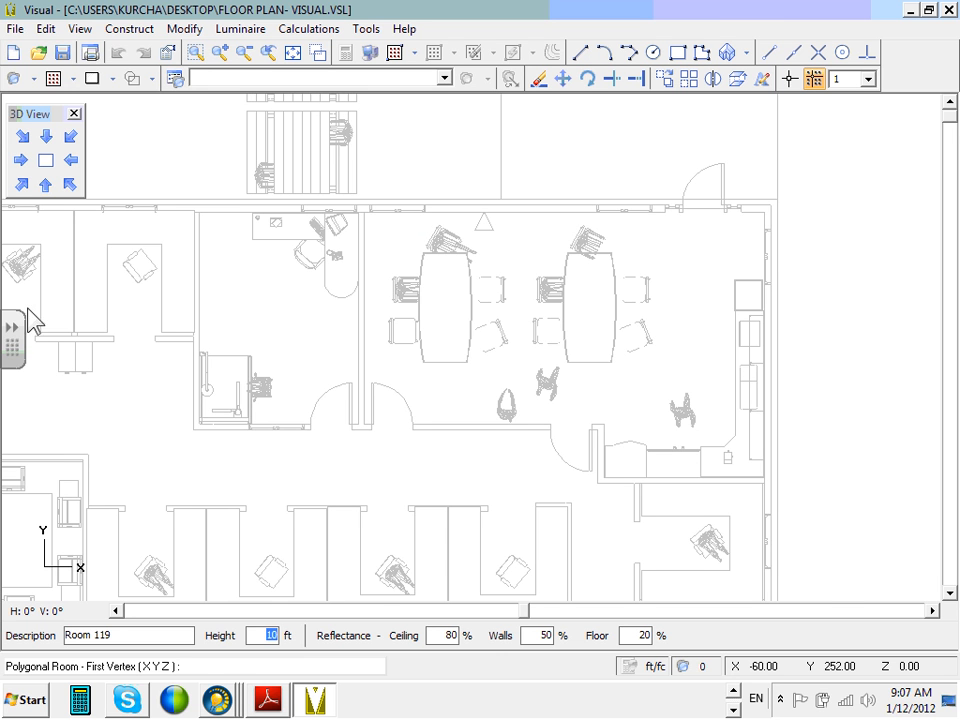
left_click(365, 214)
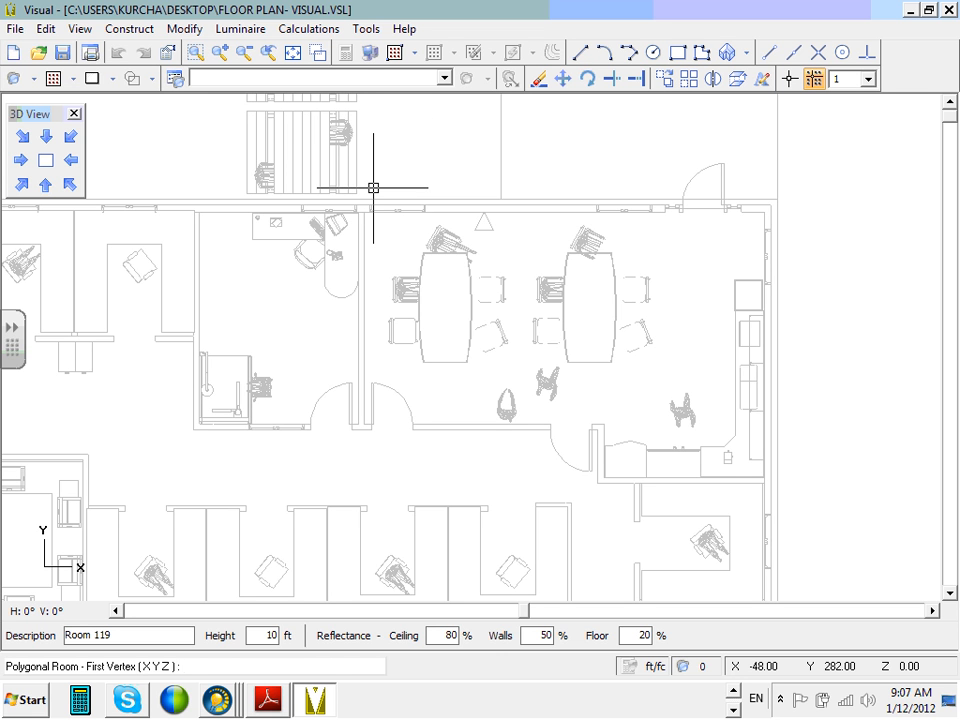
key("Escape")
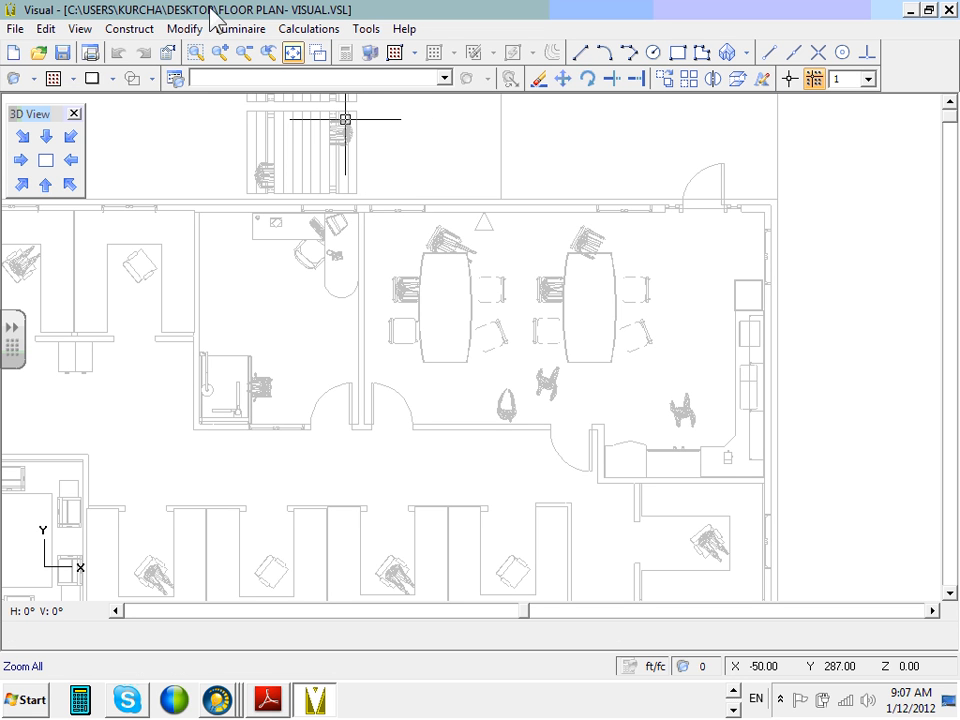
- Start a polygonal room structure and enter Room 119 as its description
left_click(146, 30)
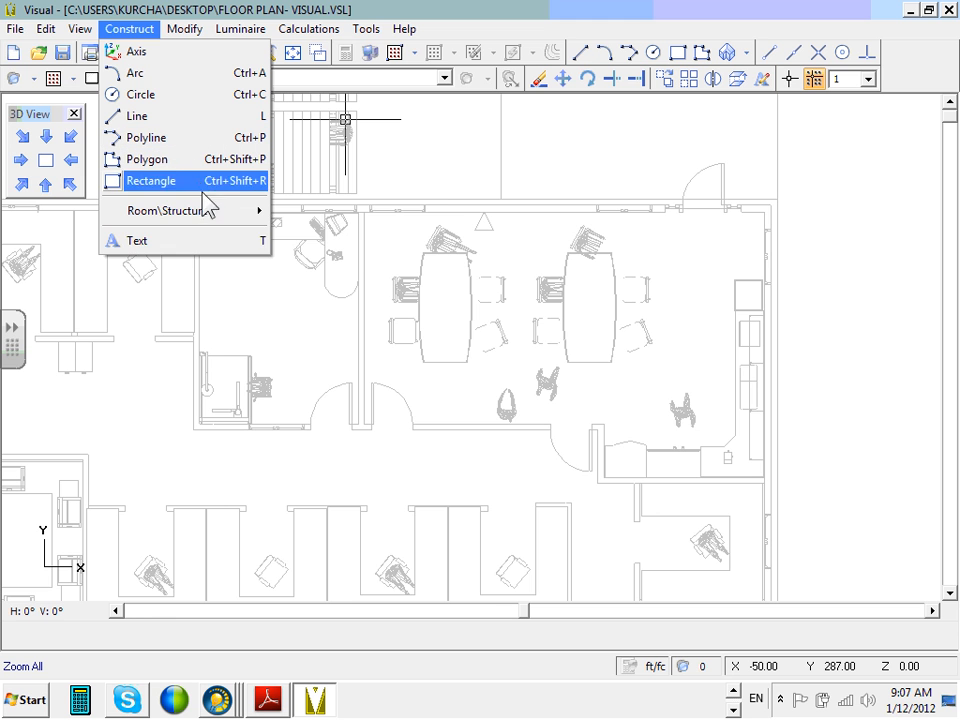
mouse_move(226, 226)
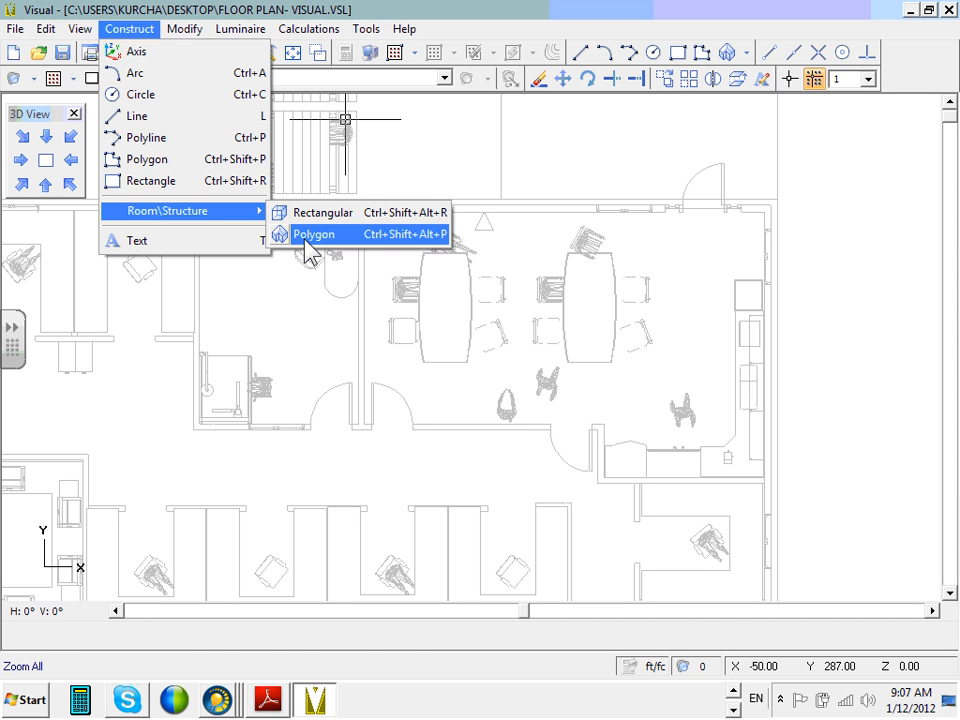
left_click(314, 236)
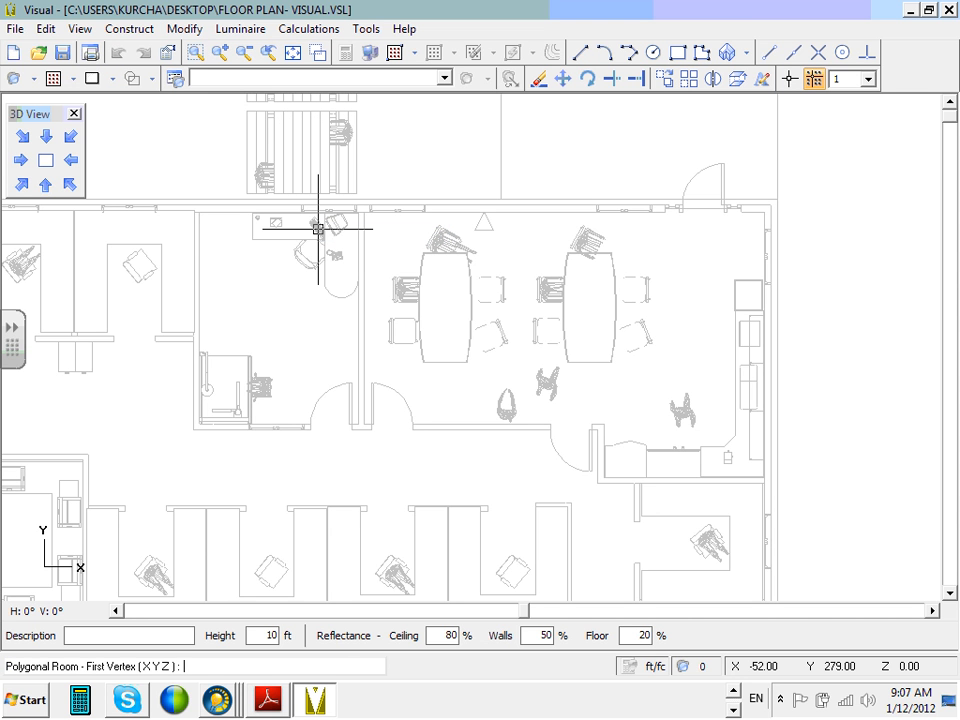
left_click(80, 636)
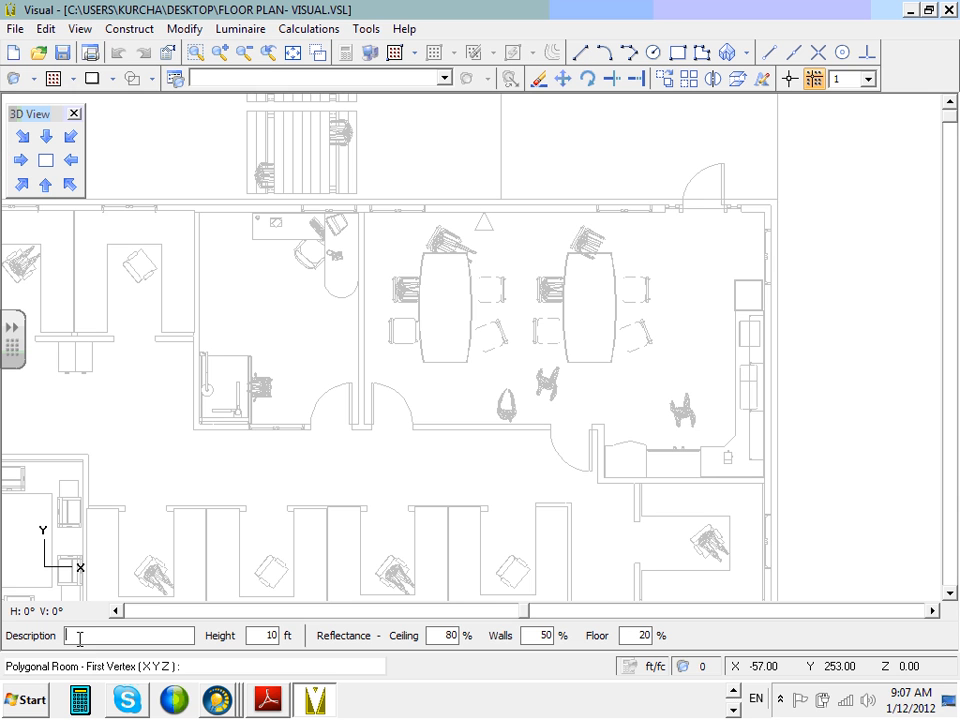
type("Room 119")
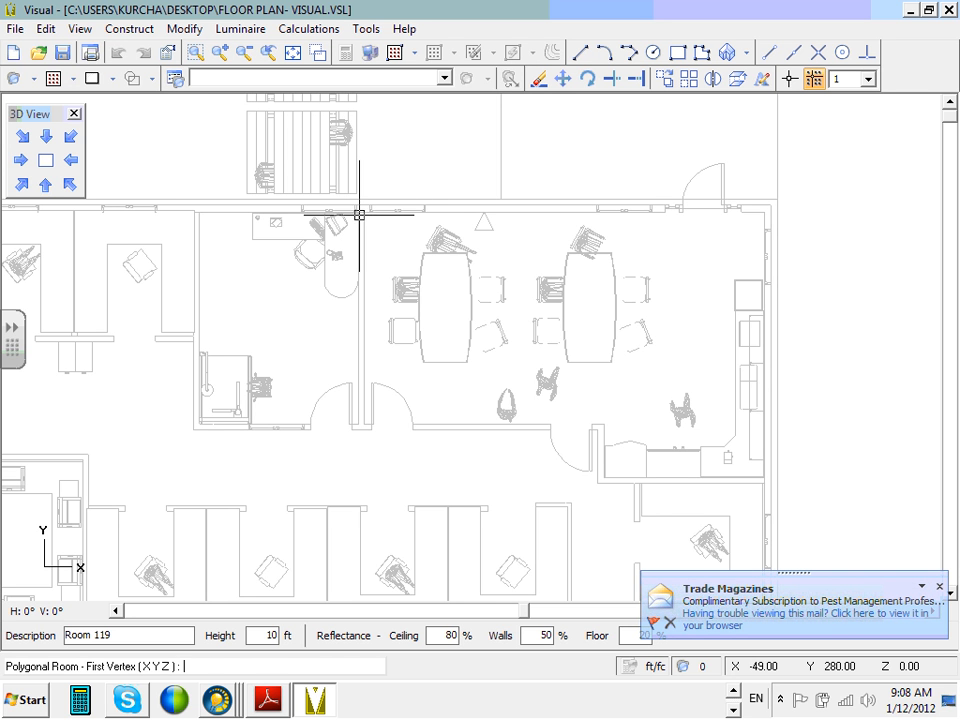
- Set the snap spacing to 0.1 for placing the vertices of Room 119
scroll(366, 208, "up", 3)
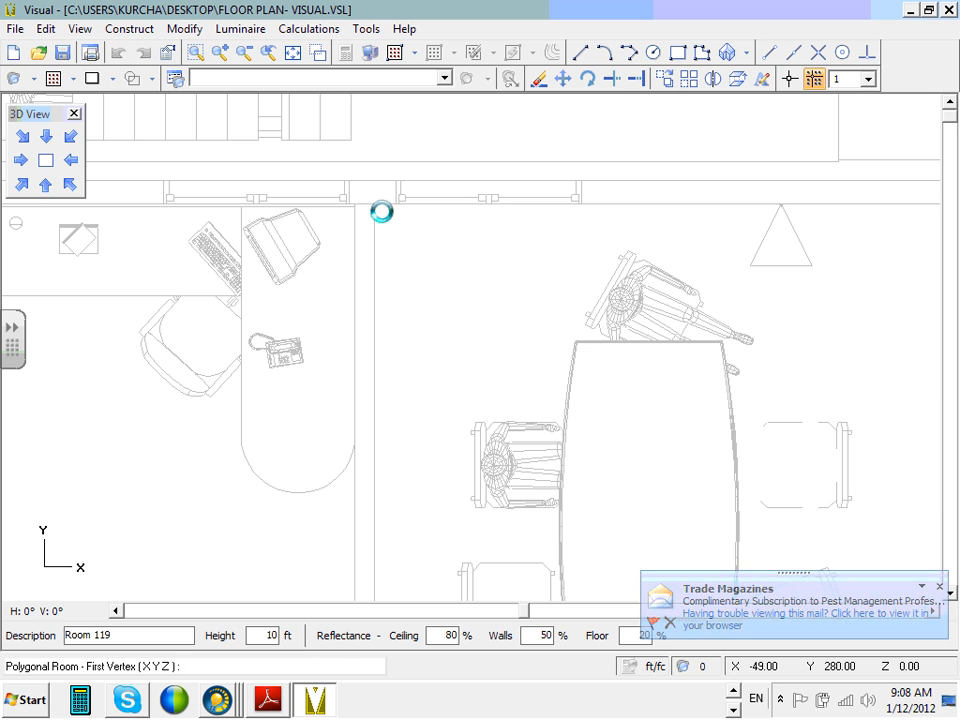
scroll(373, 203, "down", 4)
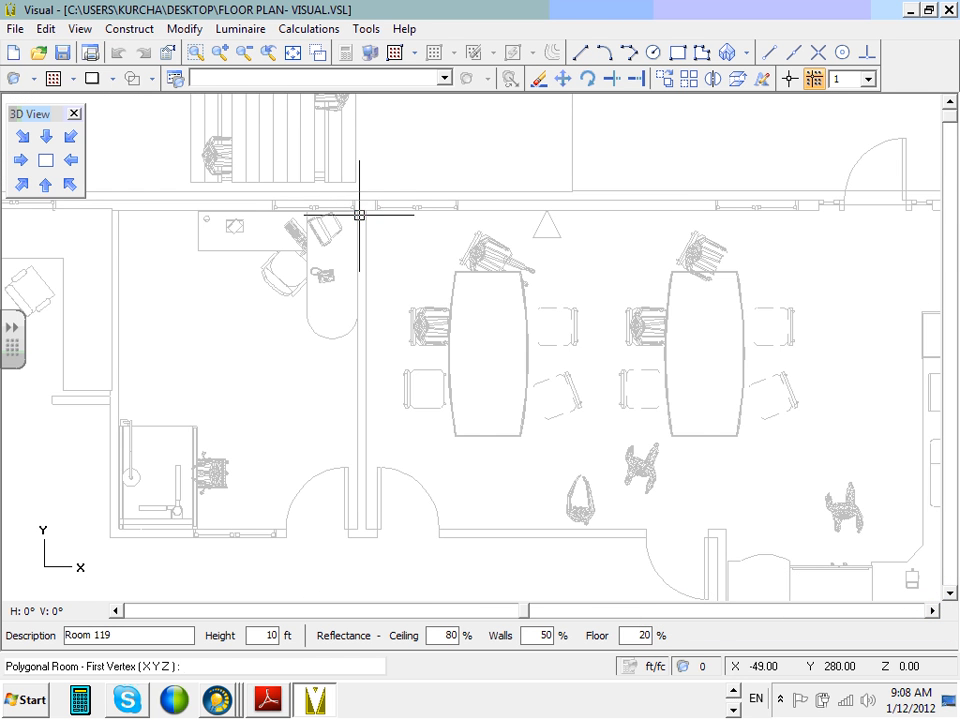
scroll(368, 208, "down", 1)
scroll(370, 204, "up", 1)
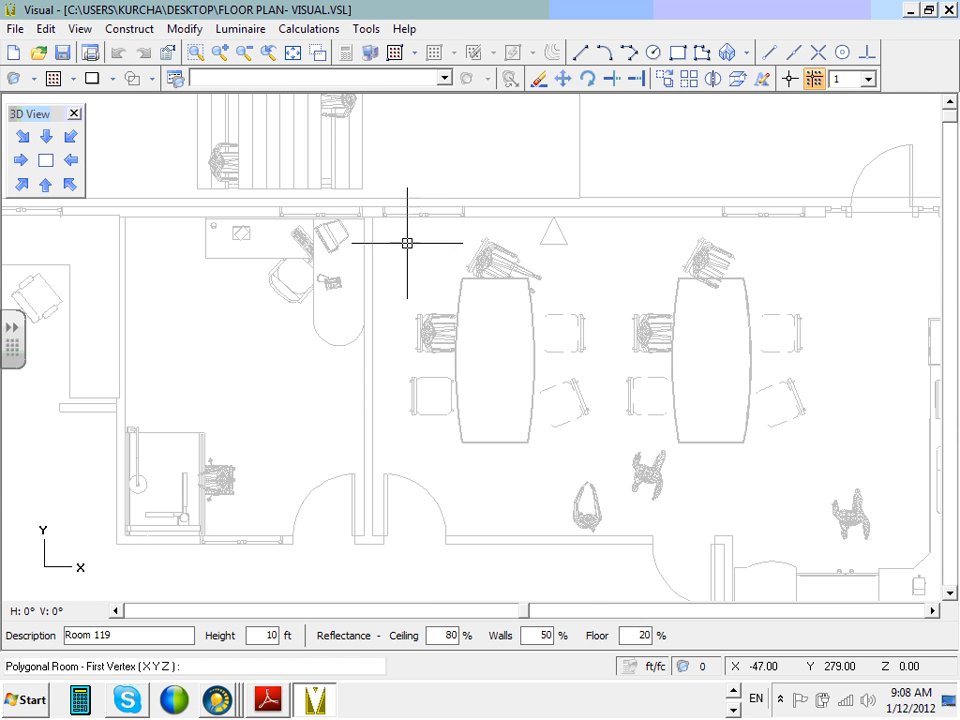
left_click(869, 80)
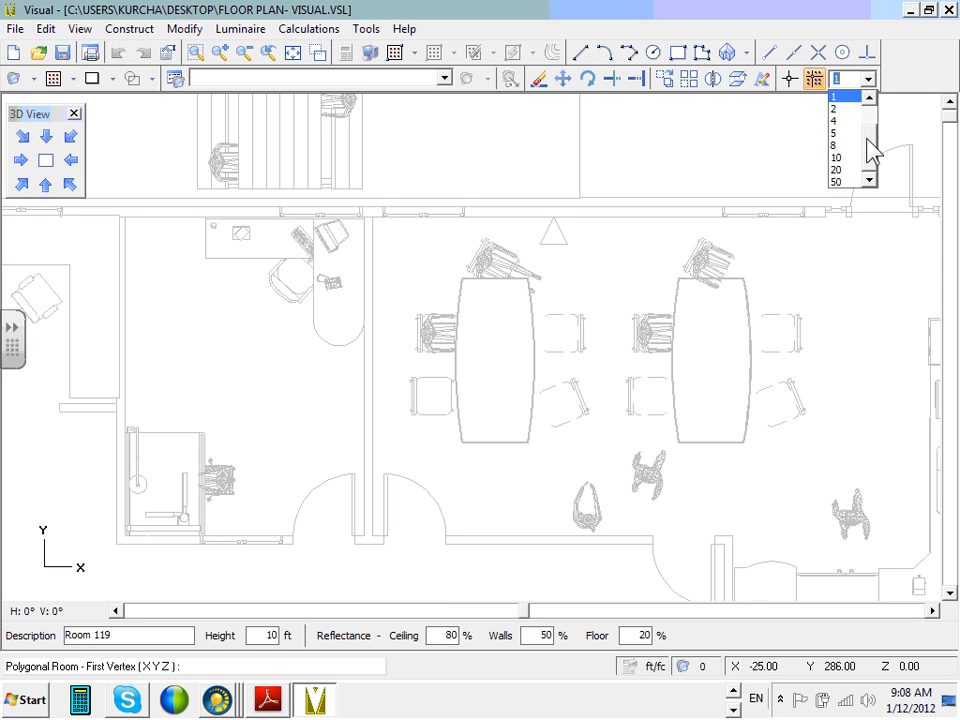
left_click_drag(867, 141, 871, 124)
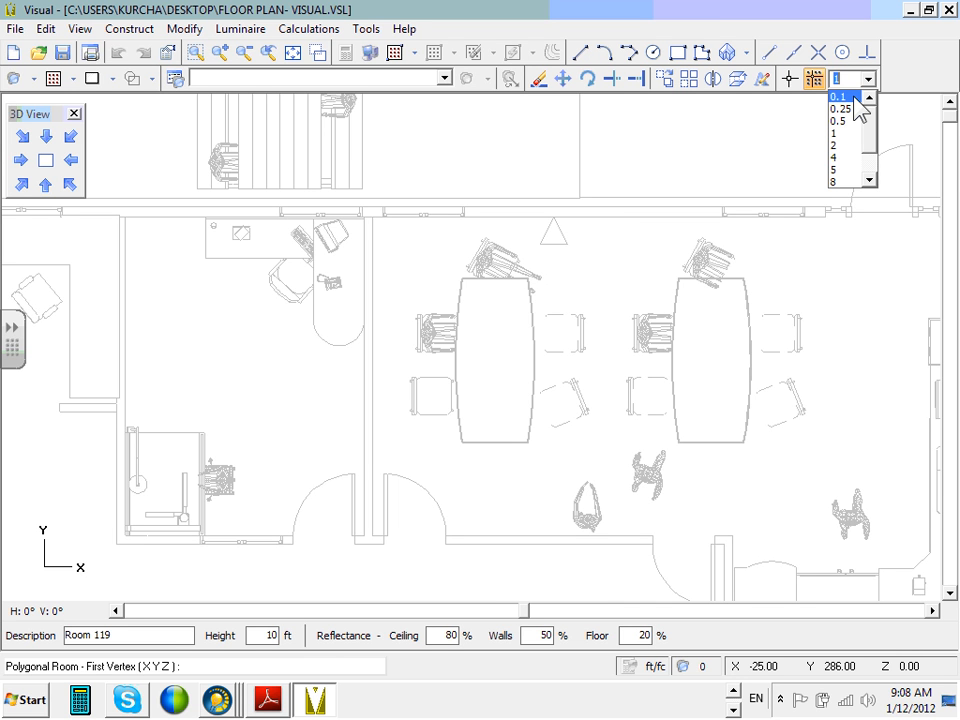
left_click(853, 98)
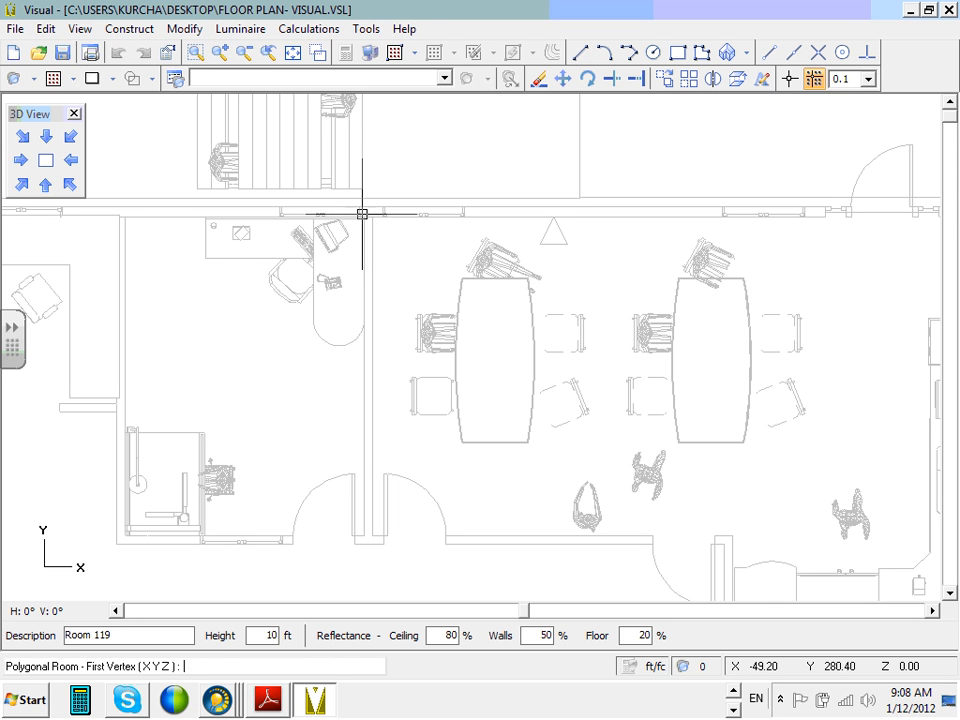
left_click(868, 79)
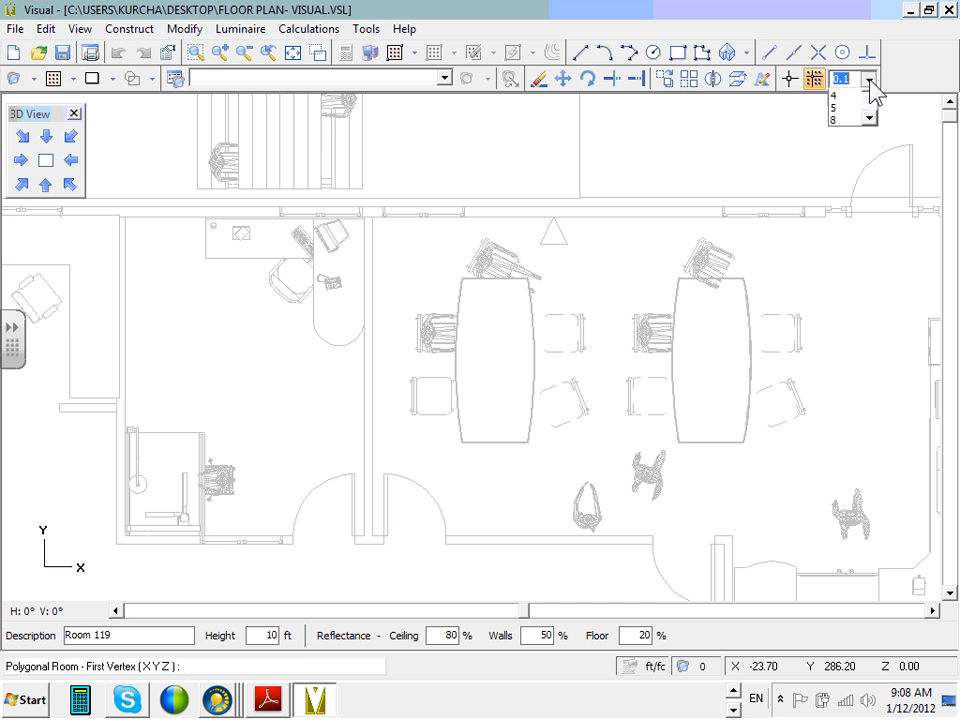
mouse_move(872, 138)
left_mouse_down()
mouse_move(868, 161)
mouse_move(870, 118)
left_mouse_up()
left_click(845, 97)
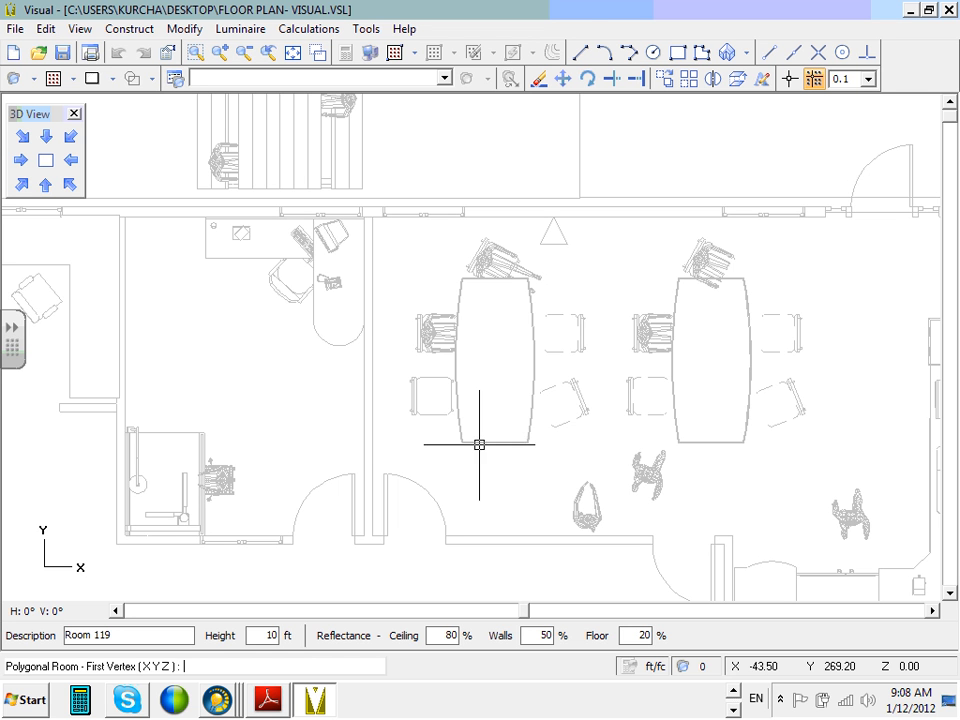
scroll(489, 394, "down", 3)
scroll(392, 444, "down", 2)
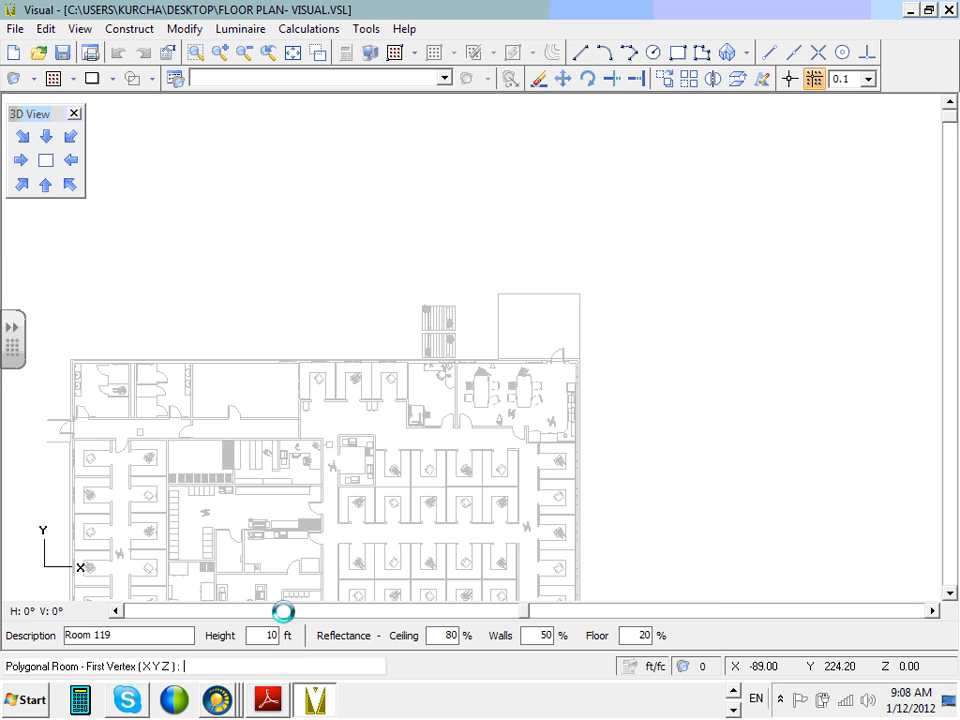
scroll(320, 550, "up", 3)
scroll(358, 472, "down", 3)
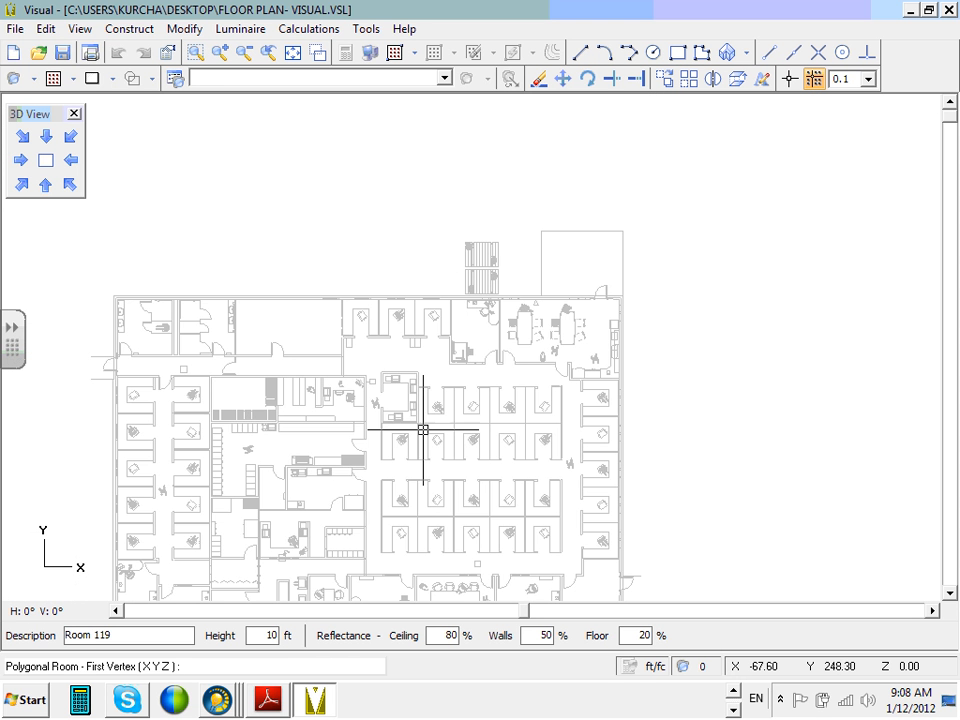
middle_click_drag(381, 405, 456, 306)
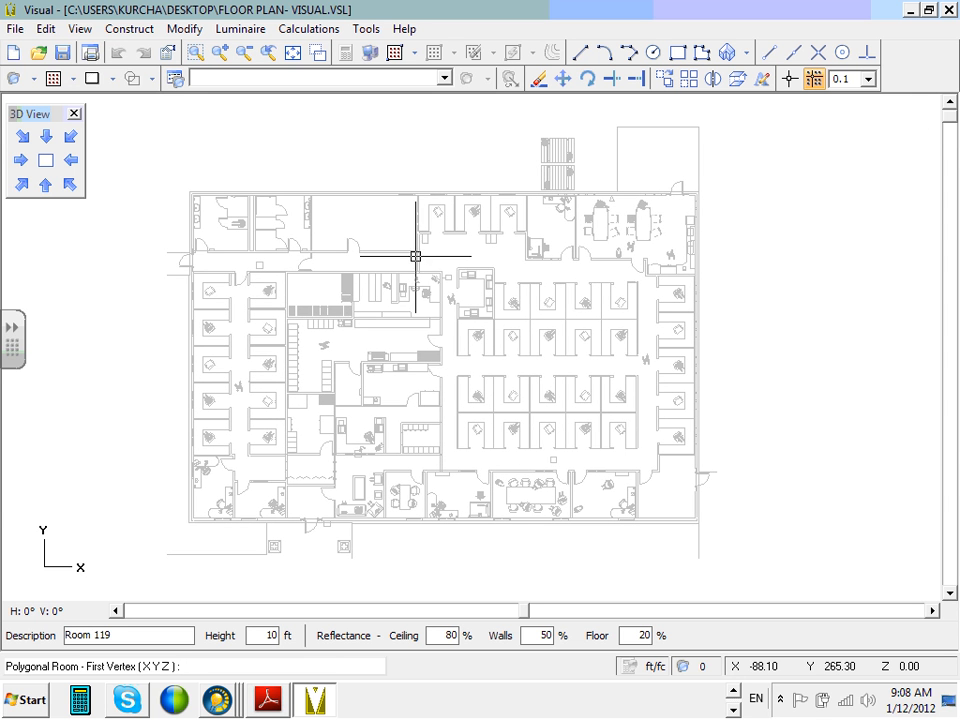
- Place the first vertex of Room 119 at the upper-left inner corner of the lunch-table room
scroll(640, 200, "up", 2)
scroll(632, 205, "down", 1)
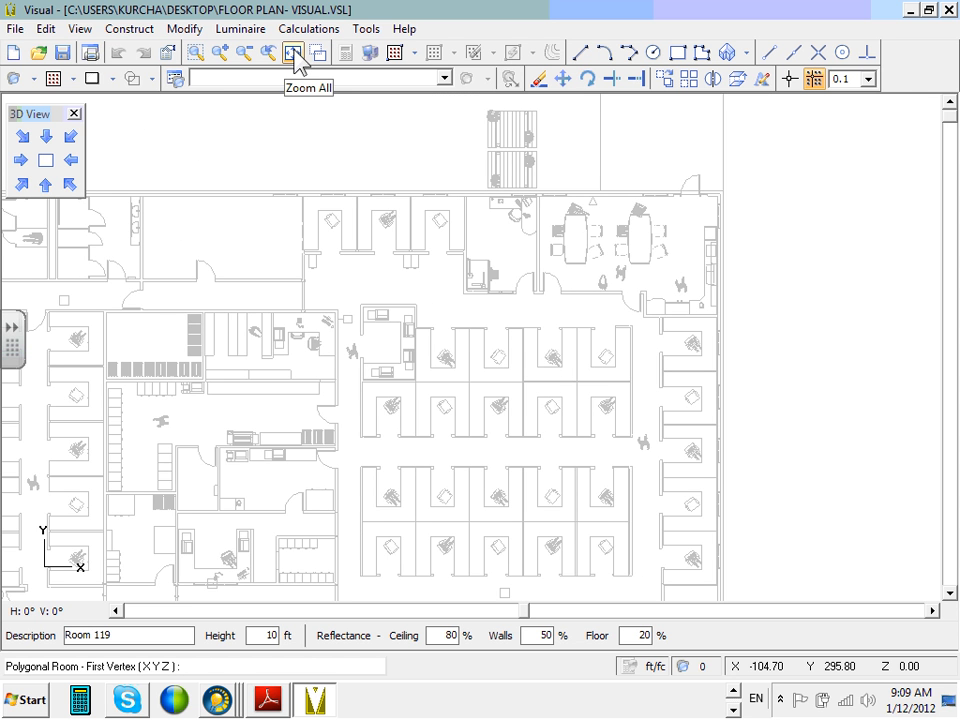
left_click(293, 55)
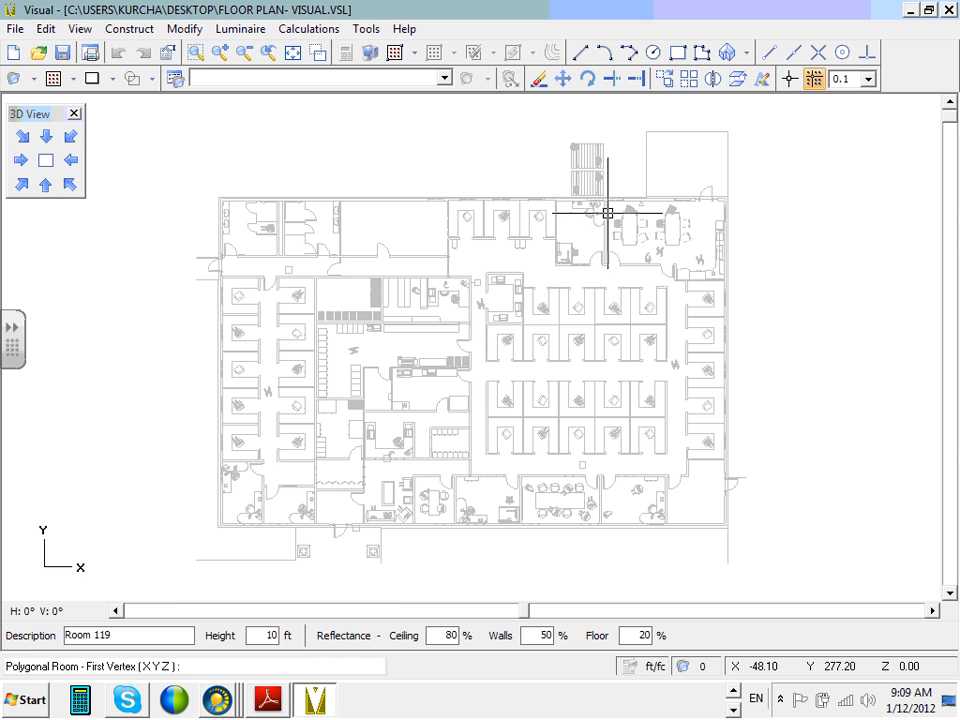
scroll(612, 205, "up", 1)
scroll(780, 189, "up", 2)
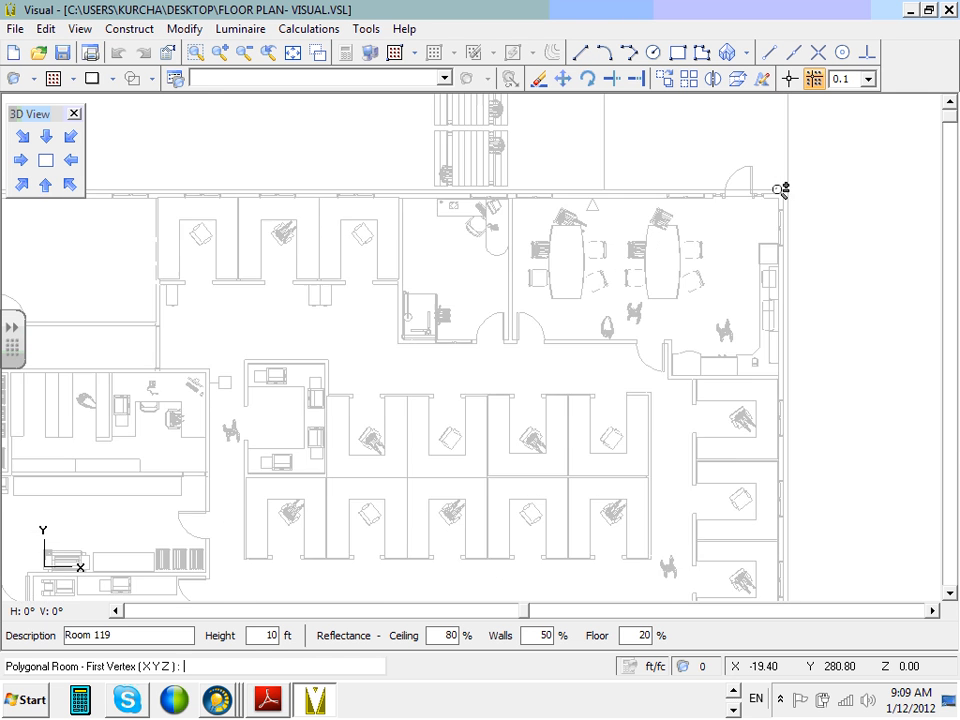
scroll(365, 217, "up", 2)
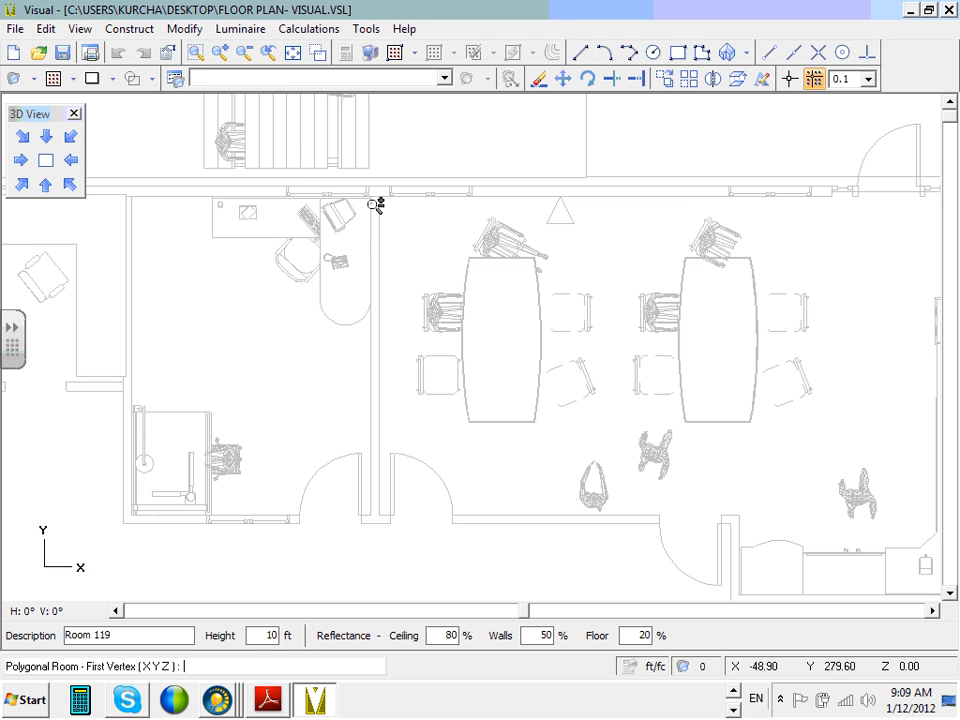
left_click(381, 191)
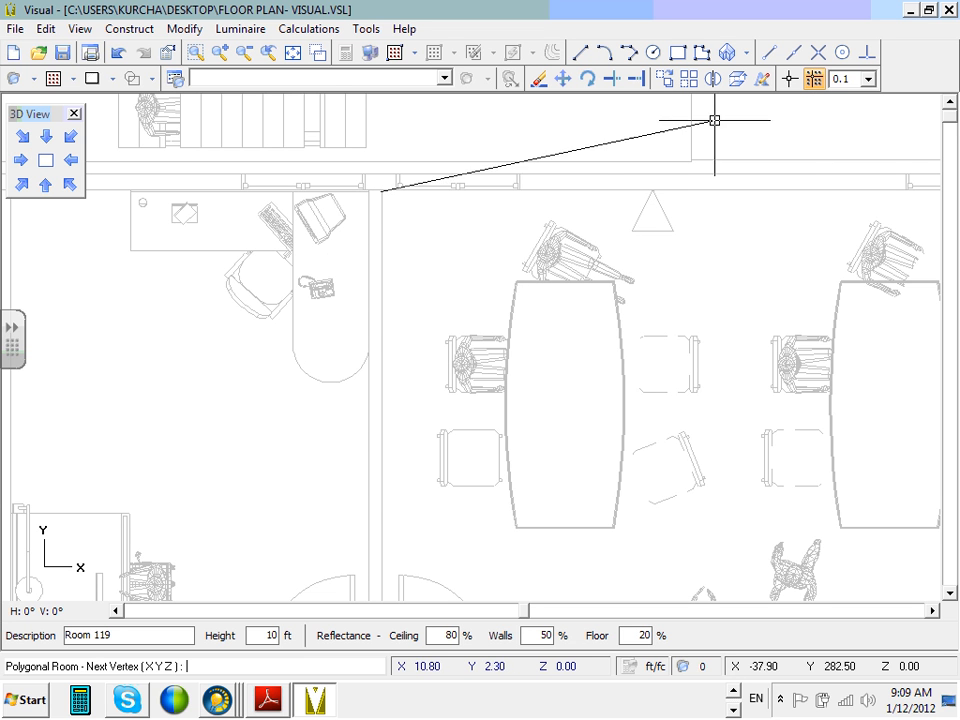
- Turn on orthogonal drawing and place the second vertex of Room 119 at the upper-right inner wall corner
left_click(790, 80)
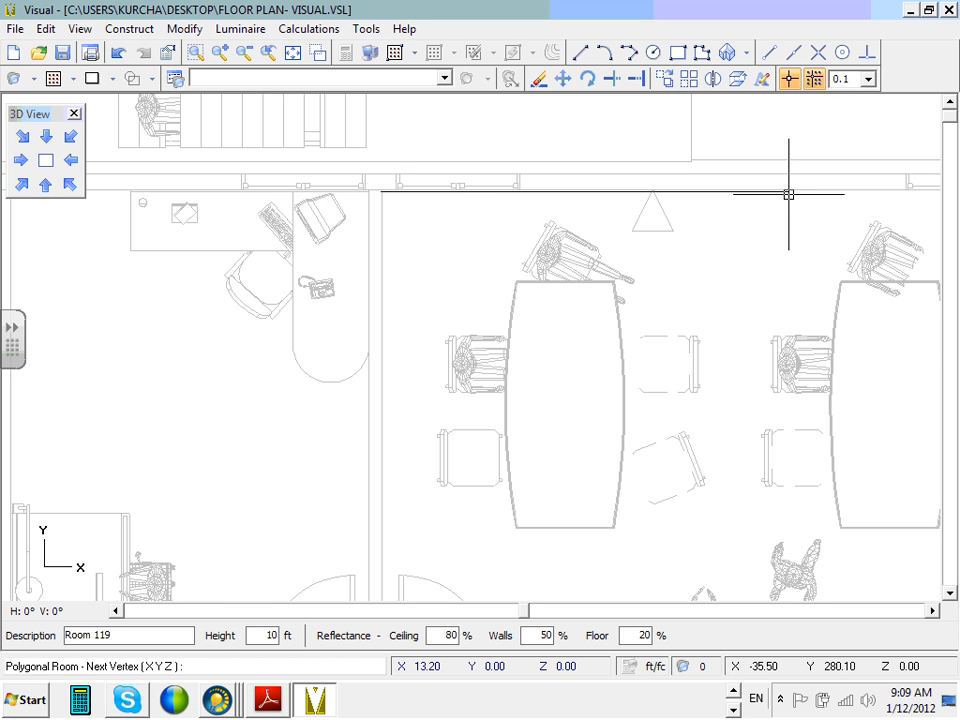
scroll(789, 193, "down", 2)
middle_click_drag(857, 192, 657, 202)
scroll(786, 202, "up", 2)
scroll(786, 202, "up", 1)
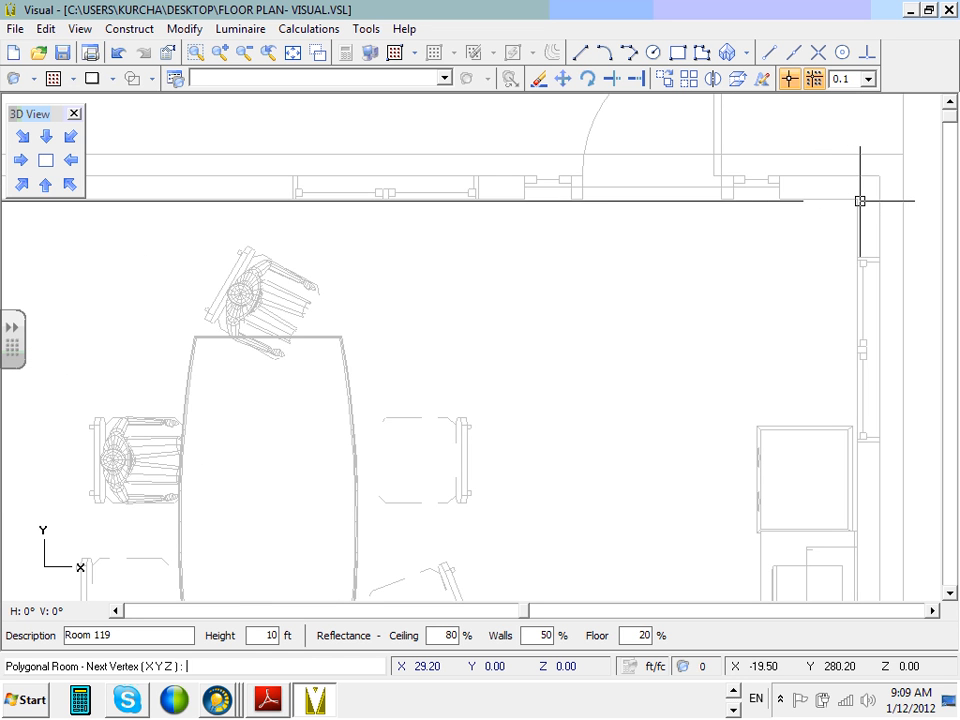
scroll(860, 200, "up", 1)
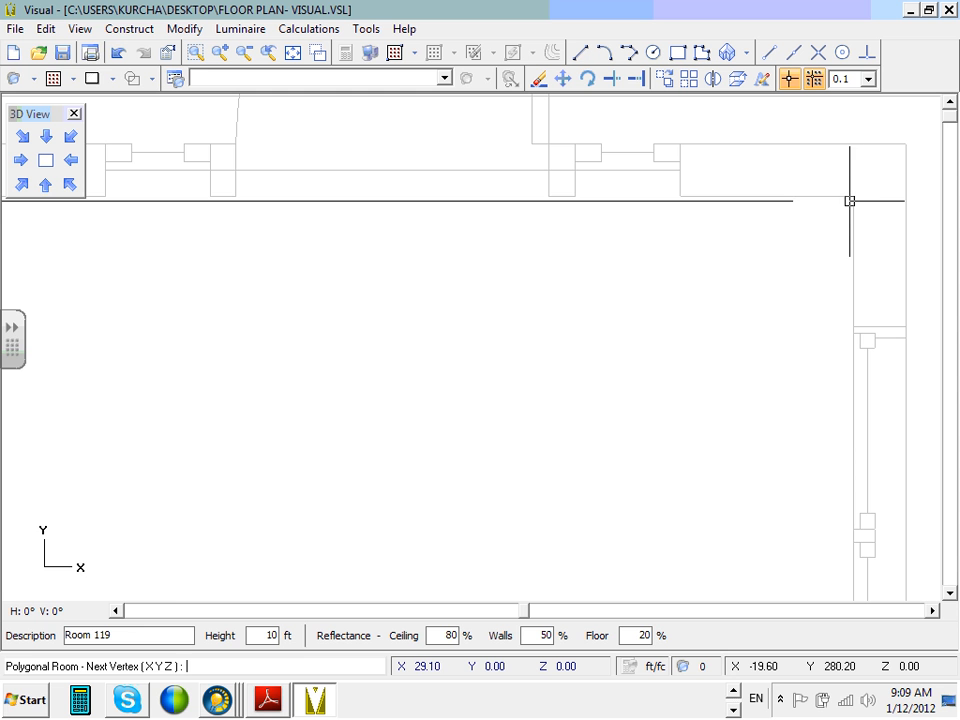
- Place the vertex of Room 119 at the lower-right inner corner behind the kitchen counter
scroll(840, 251, "down", 2)
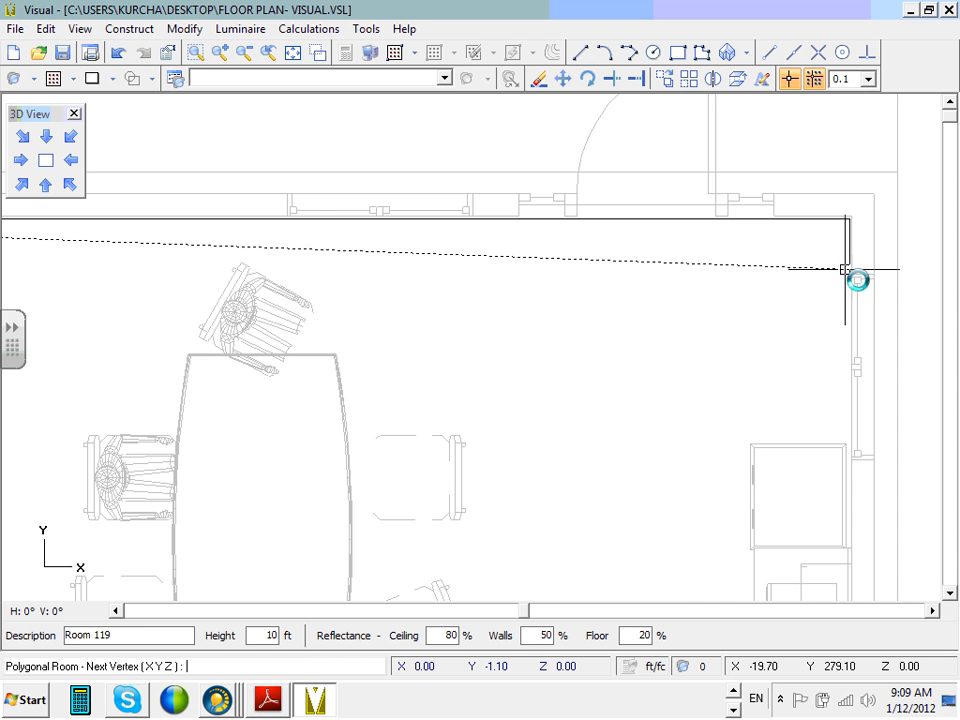
scroll(840, 328, "down", 1)
middle_click_drag(821, 432, 821, 280)
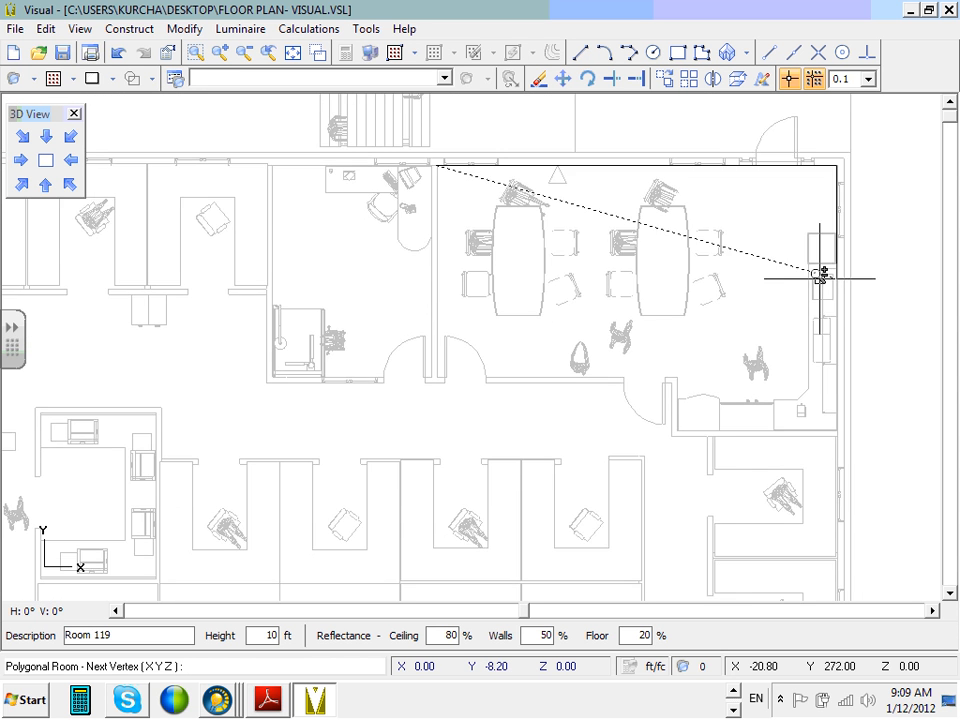
scroll(821, 279, "up", 1)
scroll(816, 430, "up", 2)
scroll(845, 490, "down", 2)
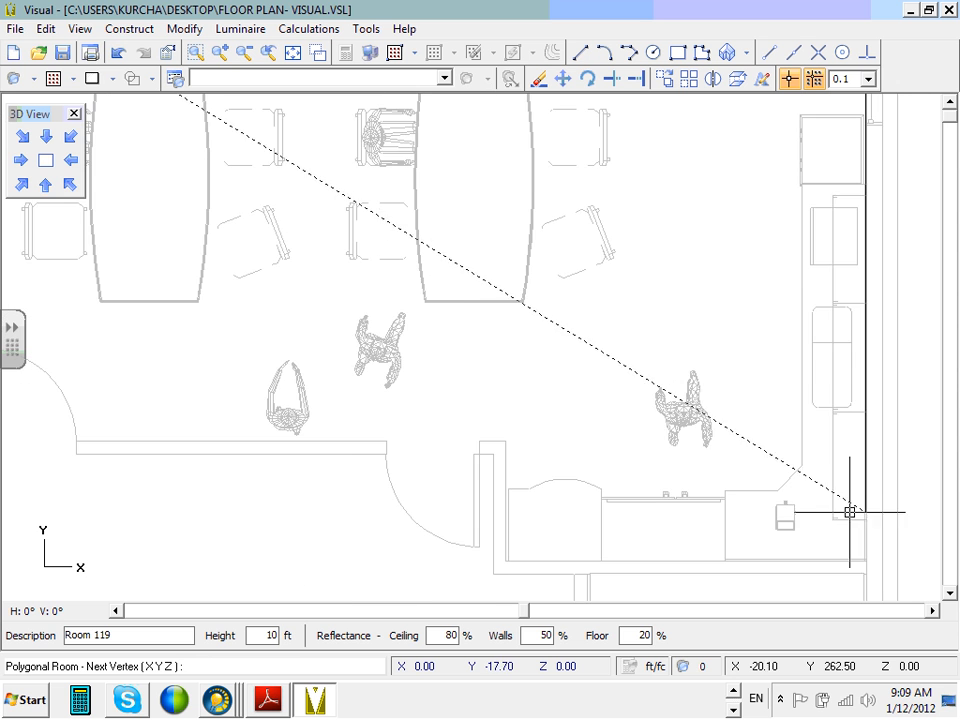
scroll(866, 565, "up", 2)
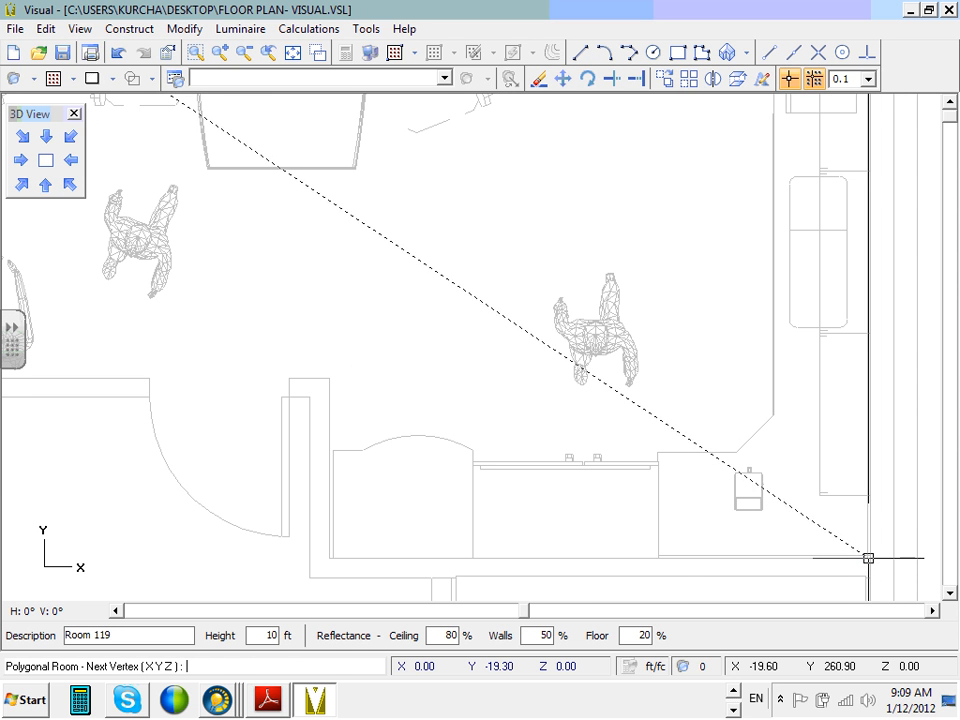
left_click(863, 552)
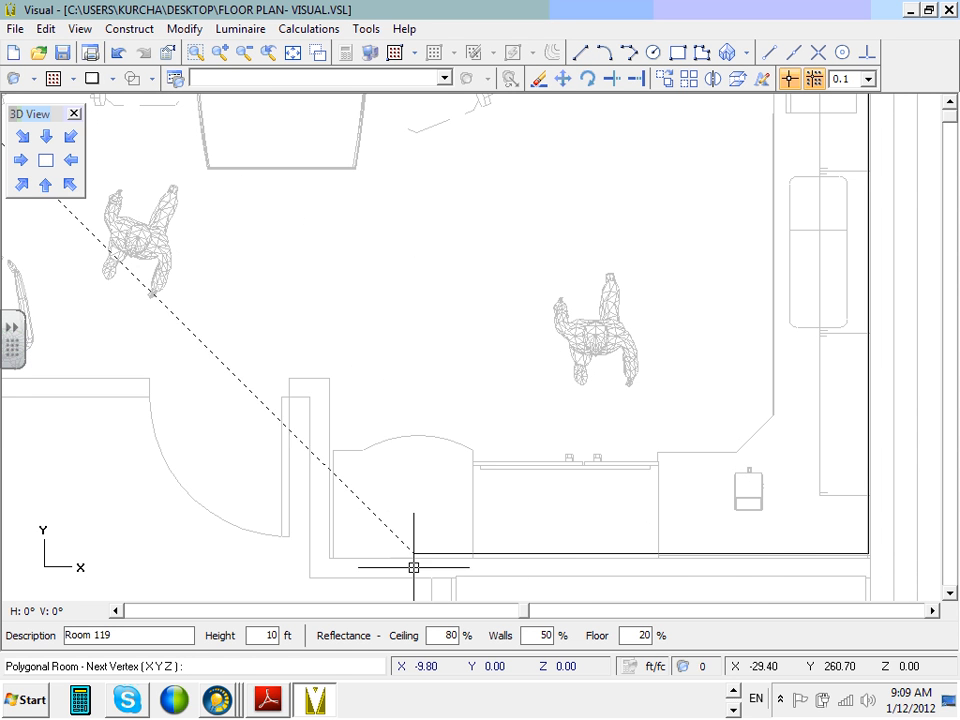
- Trace the counter alcove's two corners and the lower wall to the room's lower-left inner corner beside the door
left_click(330, 552)
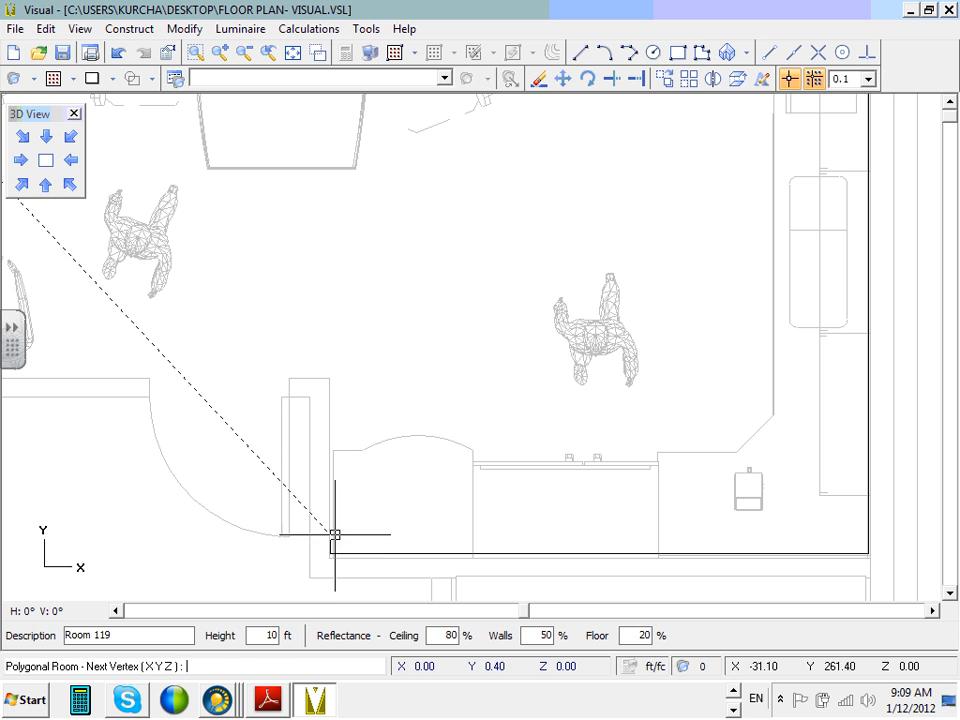
left_click(330, 377)
scroll(199, 454, "down", 3)
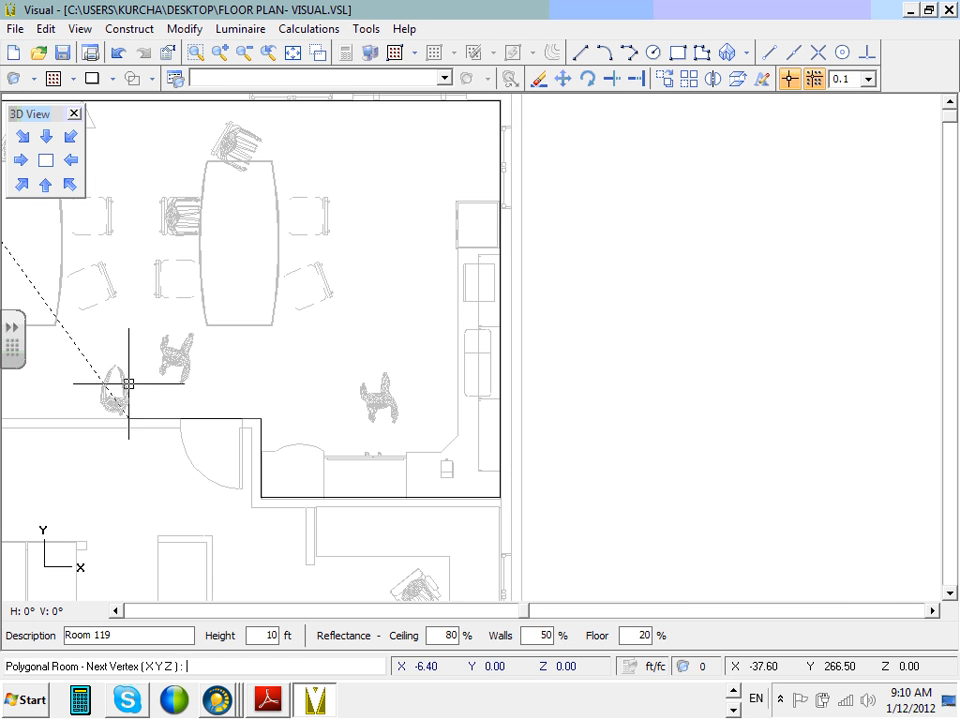
middle_click_drag(141, 387, 476, 375)
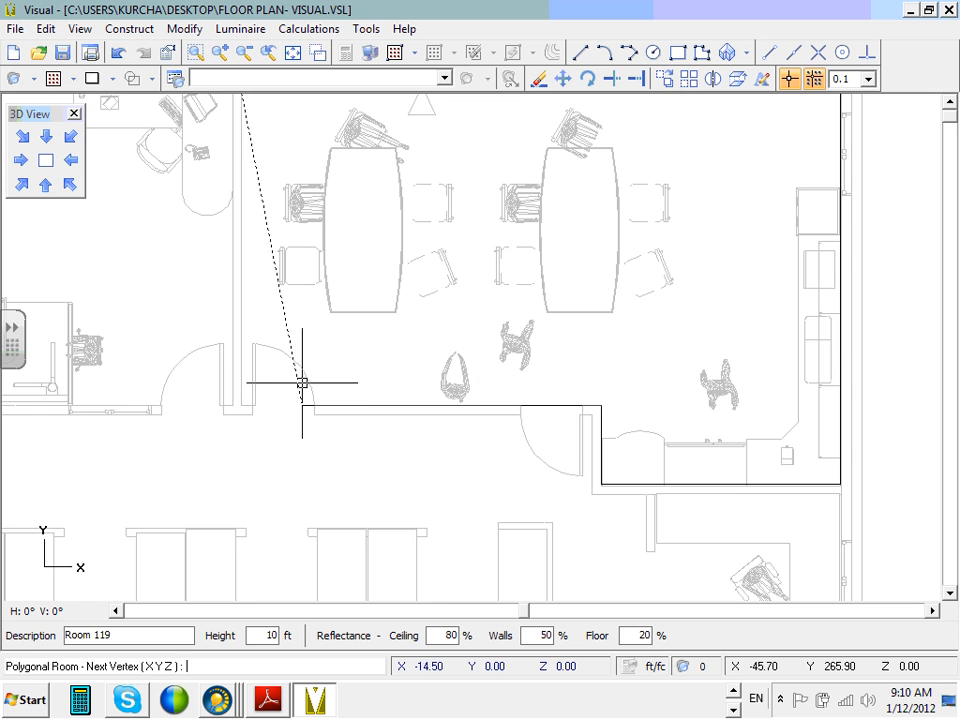
scroll(236, 397, "up", 4)
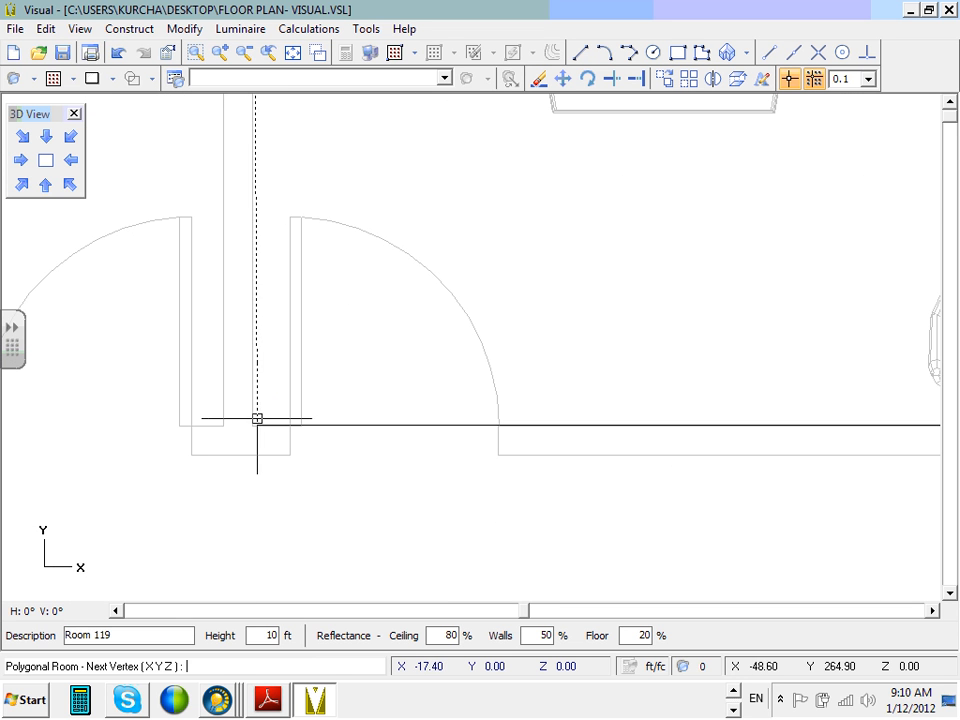
left_click(250, 420)
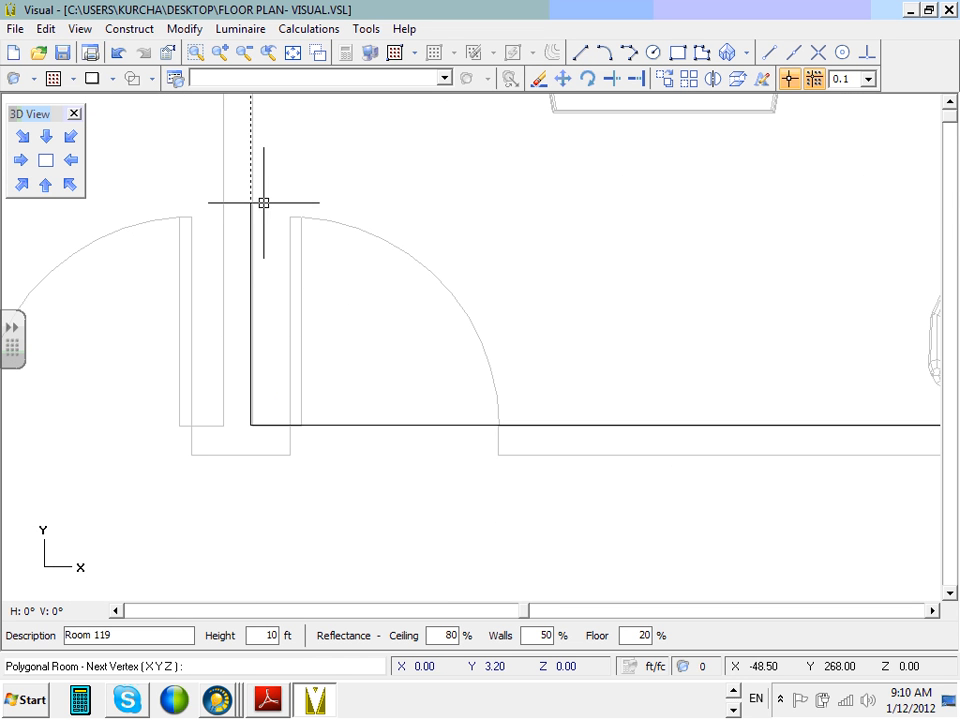
- Close the Room 119 outline at its starting vertex in the upper-left corner
scroll(264, 199, "up", 2)
scroll(264, 200, "down", 3)
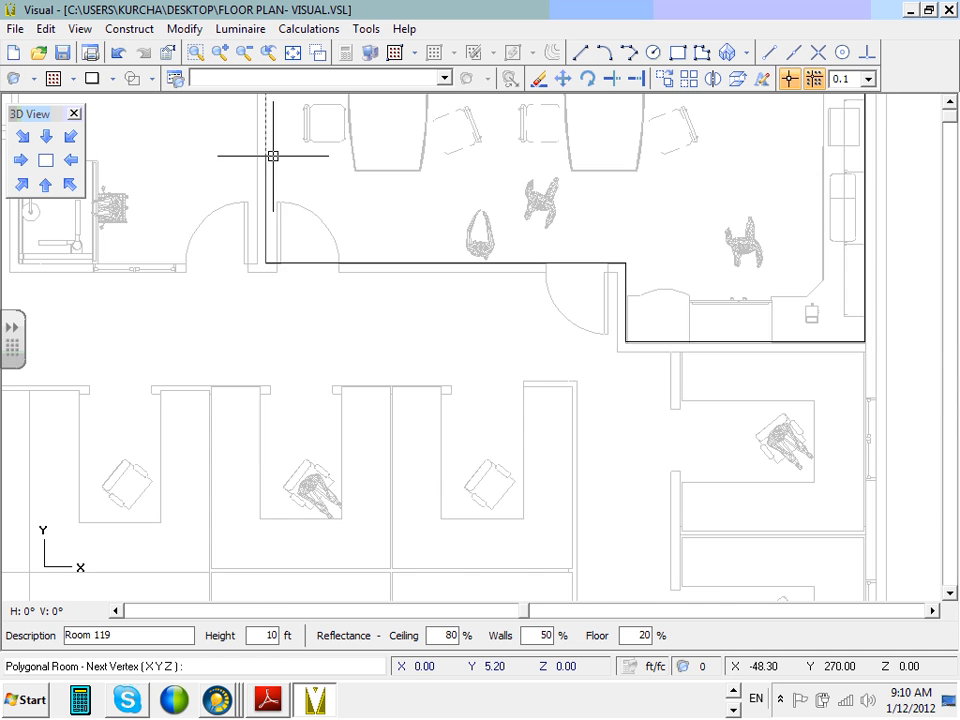
scroll(283, 270, "up", 2)
middle_click_drag(298, 176, 294, 294)
scroll(294, 294, "up", 1)
scroll(278, 209, "up", 1)
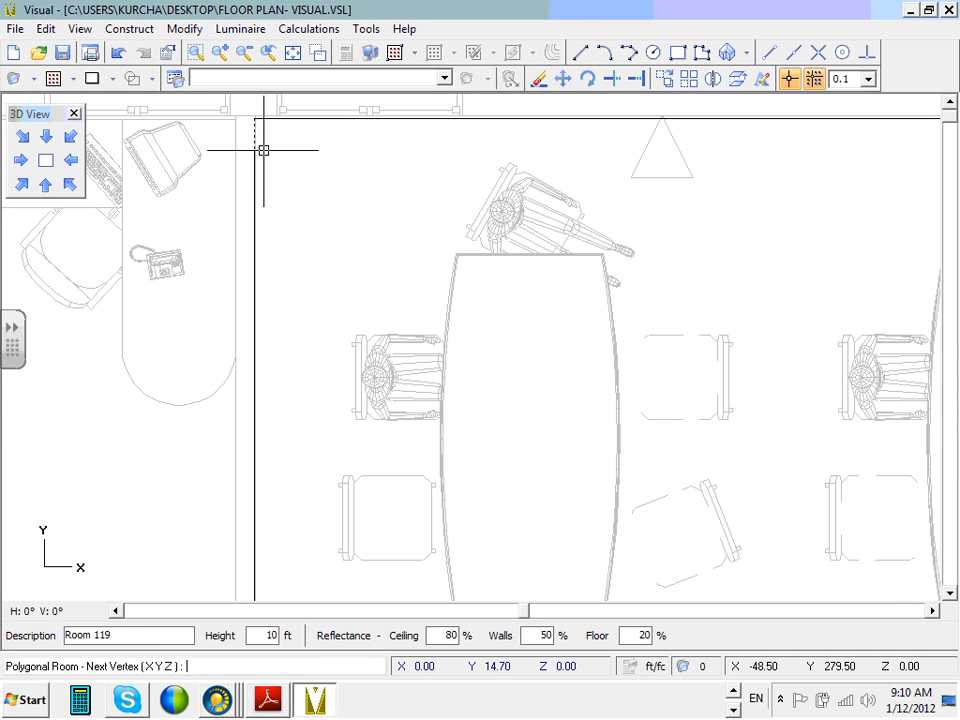
scroll(256, 110, "up", 1)
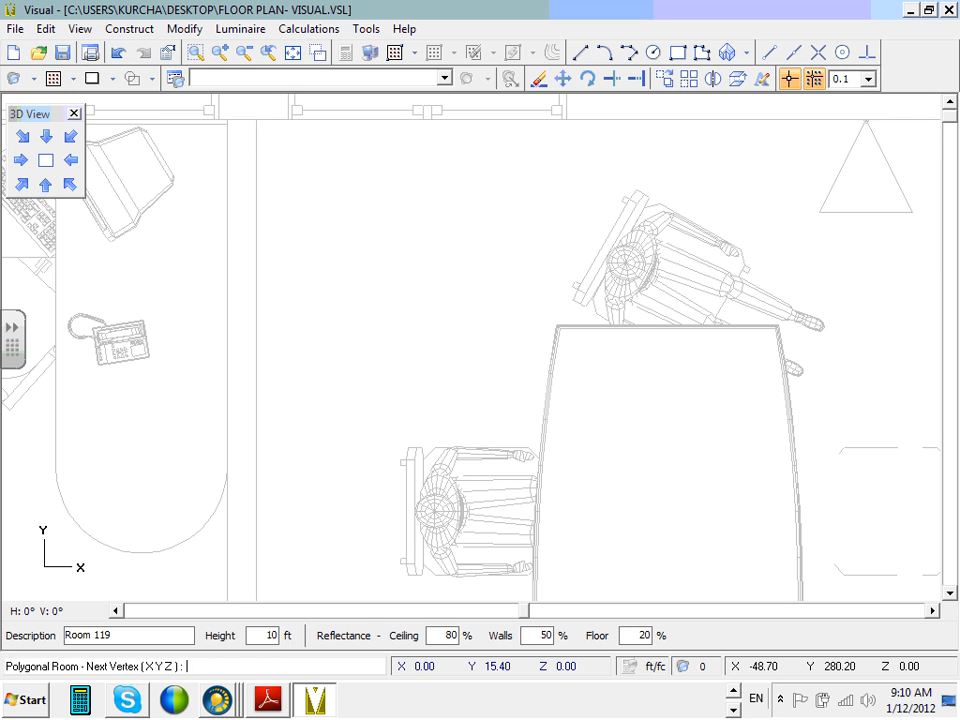
left_click(255, 122)
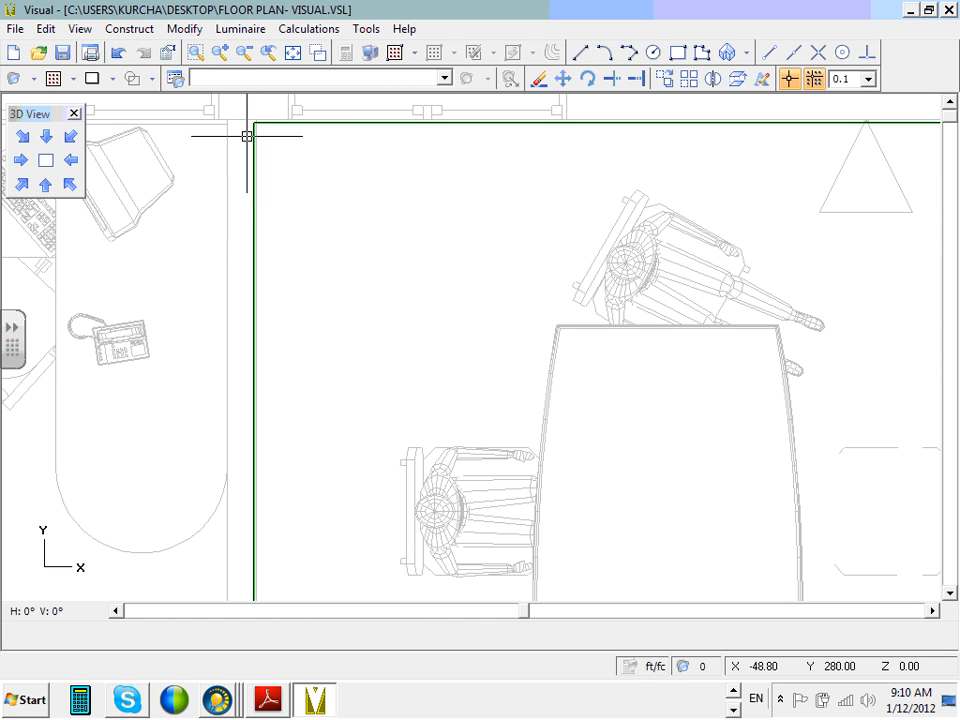
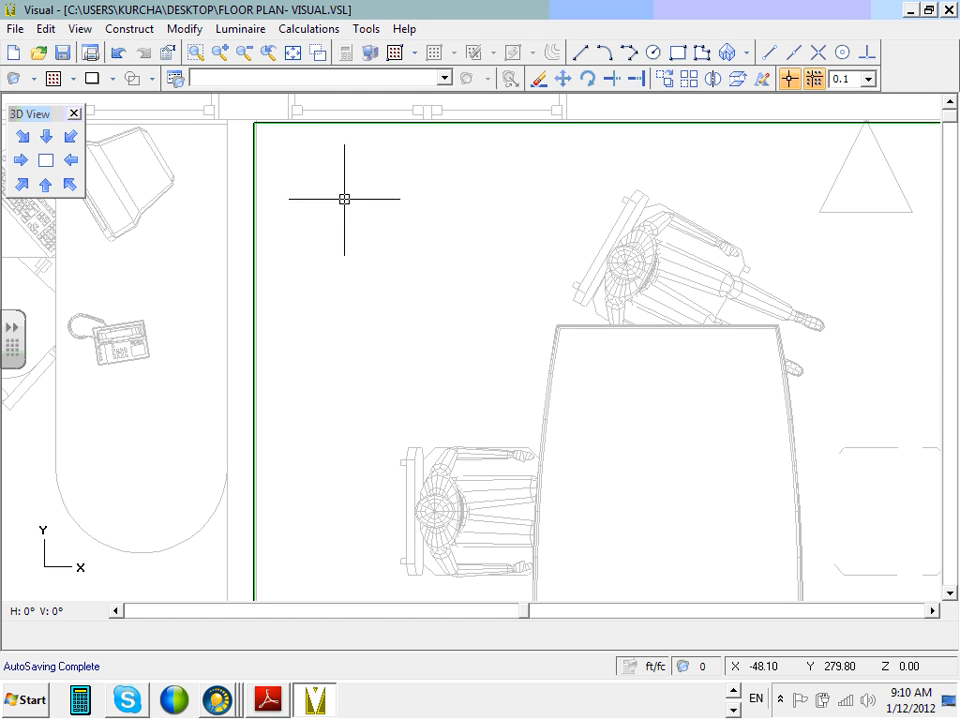
- Undo the creation of the Room 119 structure
left_click(118, 52)
scroll(280, 285, "down", 2)
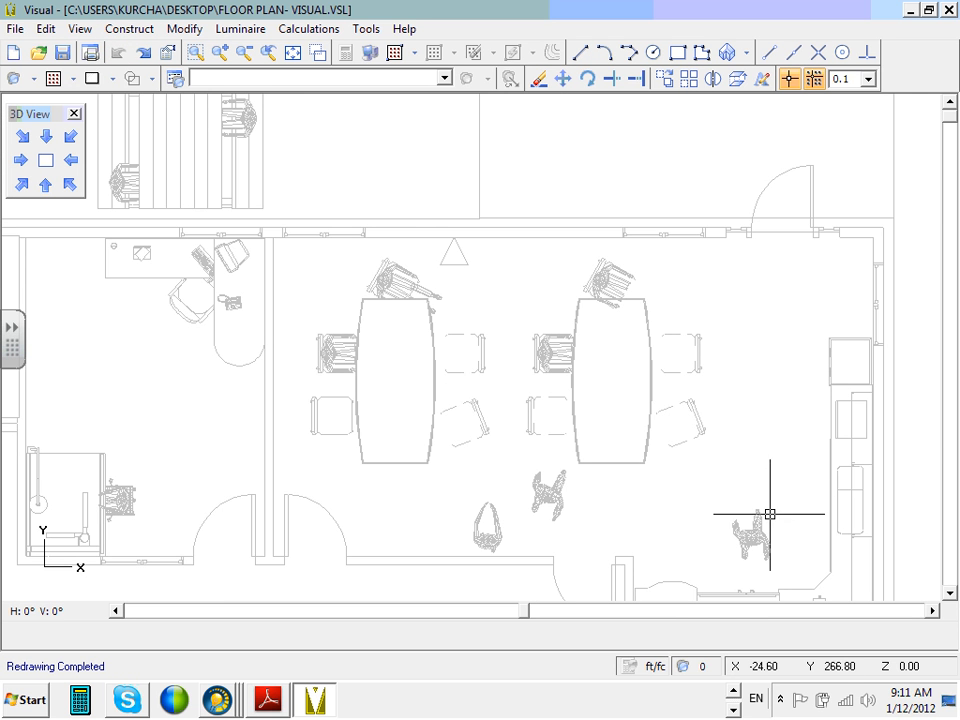
middle_click_drag(763, 566, 746, 431)
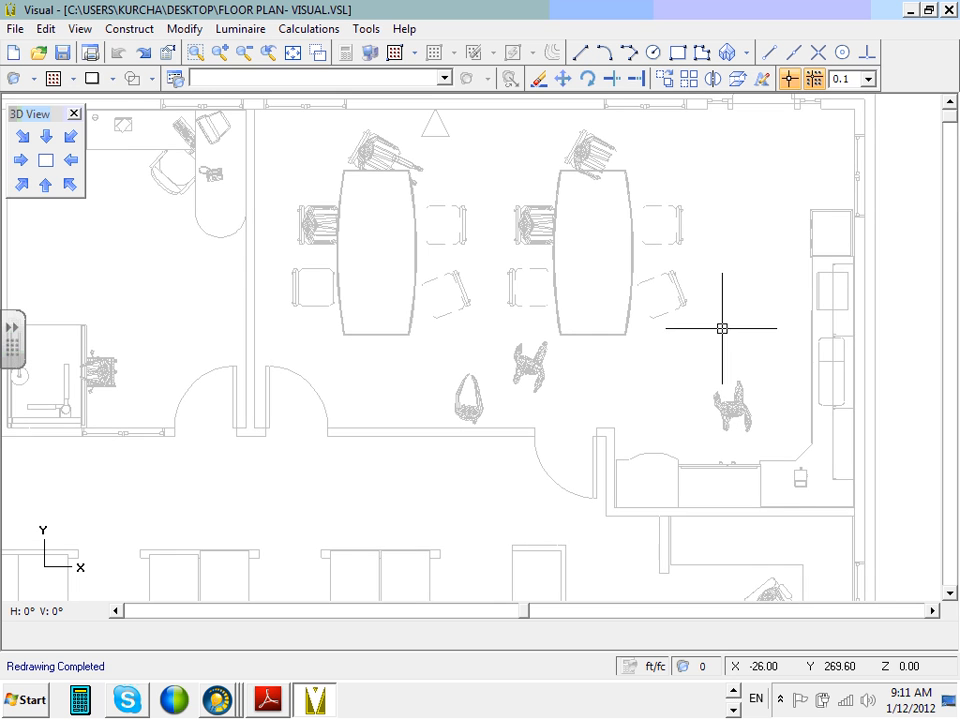
middle_click_drag(720, 237, 719, 271)
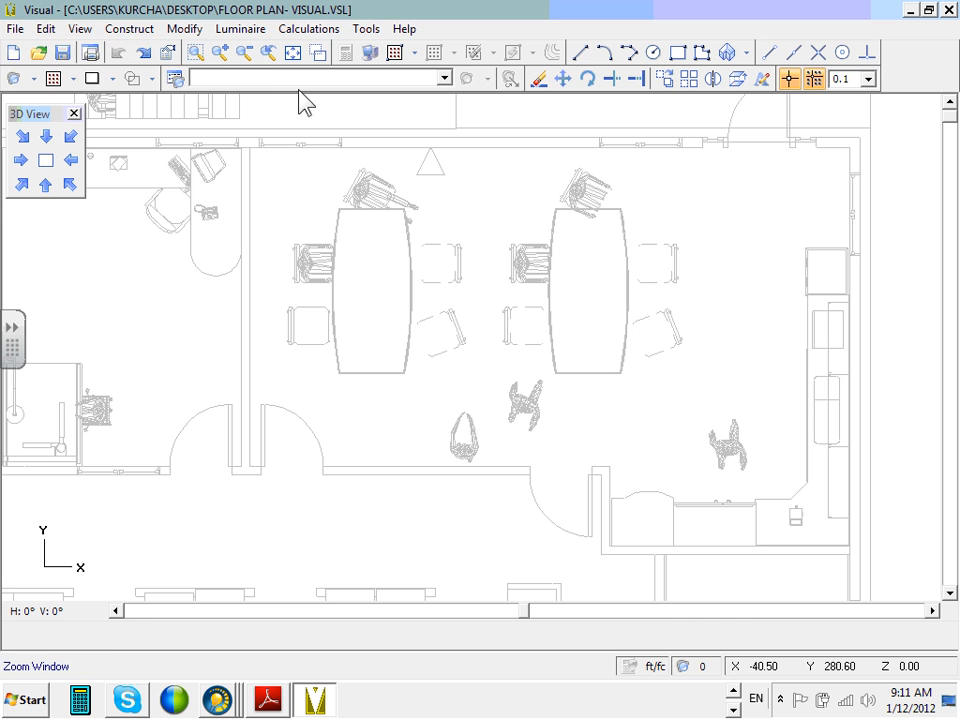
- Start a polygonal room structure described as room 119 and place its first vertex at the upper-left inner corner
left_click(116, 30)
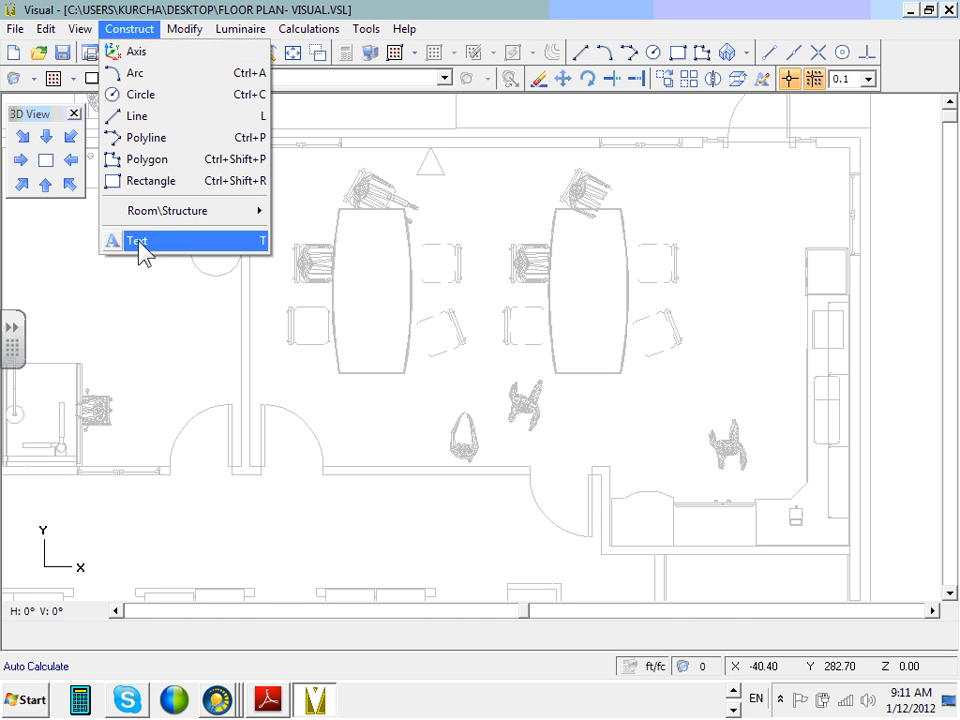
mouse_move(166, 214)
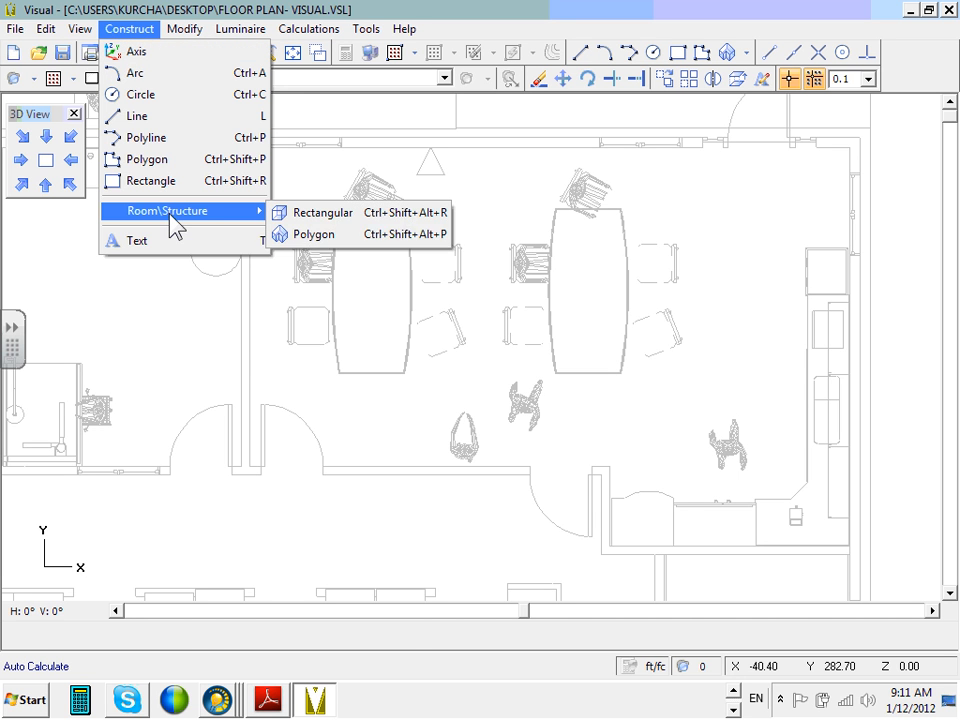
left_click(305, 246)
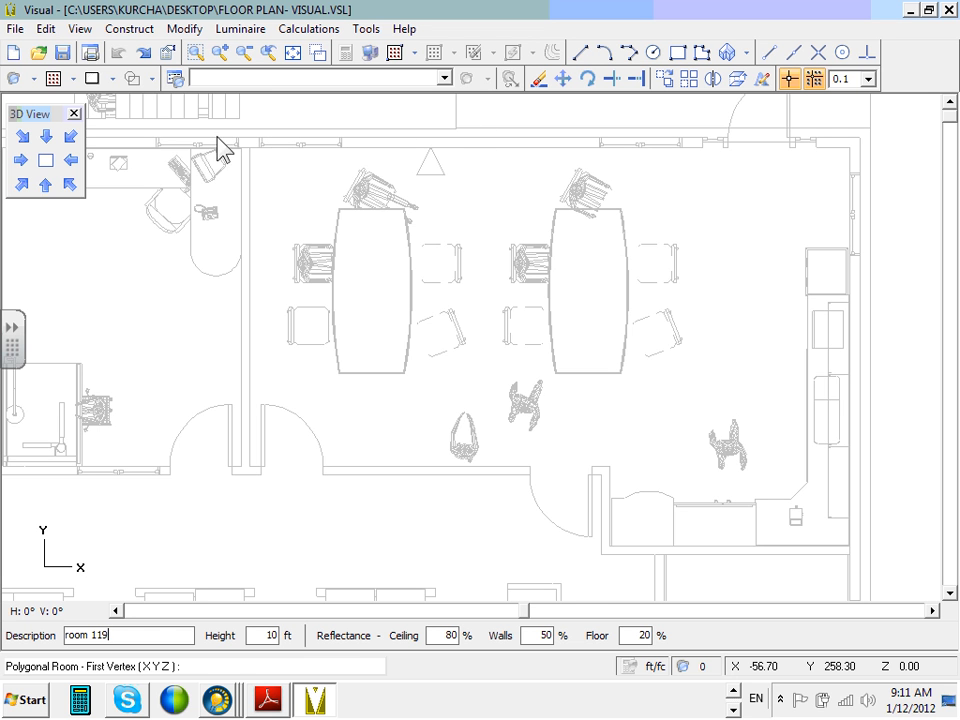
scroll(251, 153, "up", 3)
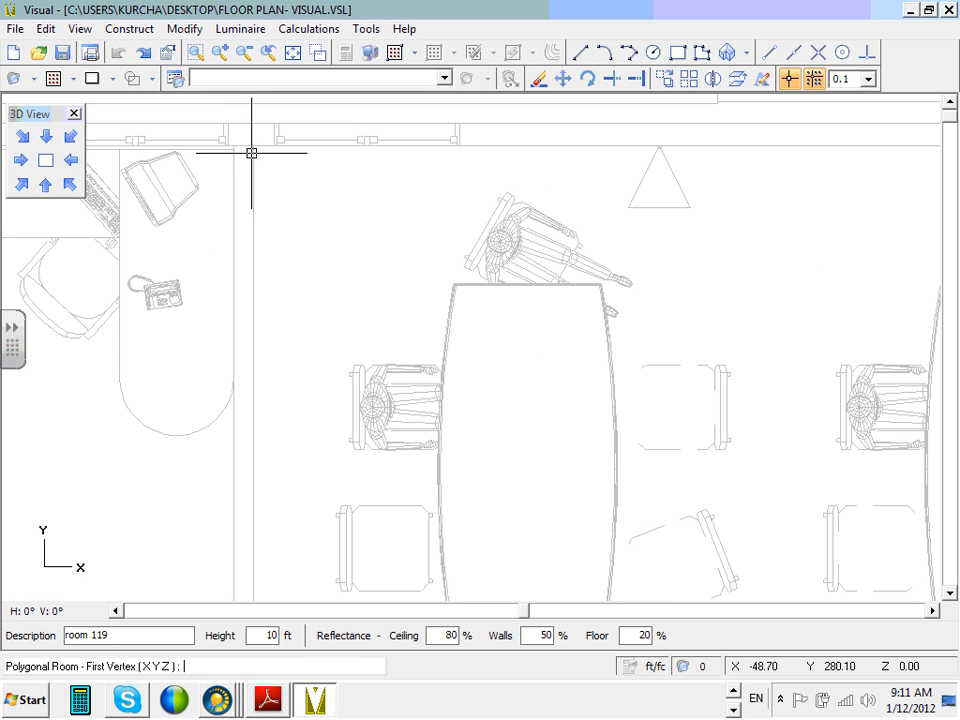
left_click(251, 147)
- Trace Room 119's upper wall about 29 ft, right wall about 19.3 ft, and the counter alcove's two left corners
scroll(470, 153, "down", 3)
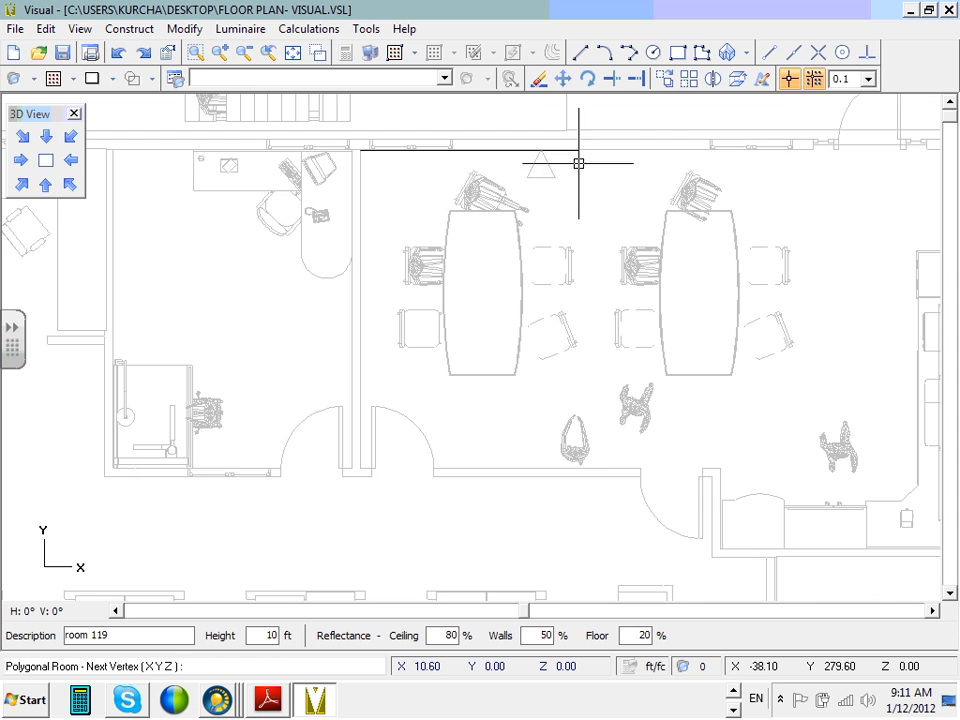
middle_click_drag(750, 154, 422, 176)
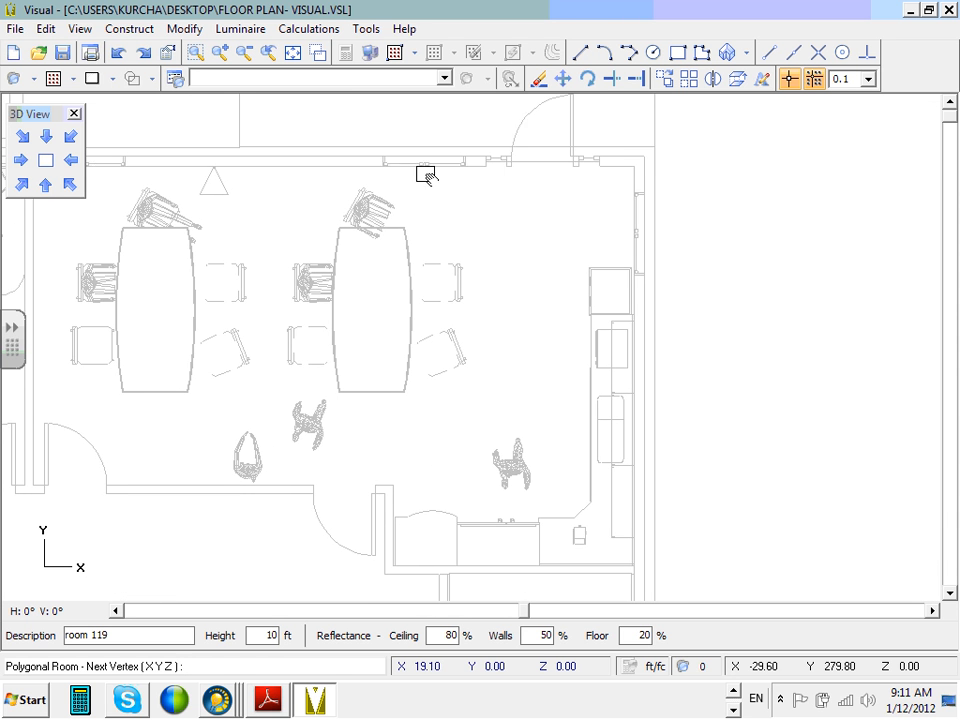
left_click(629, 167)
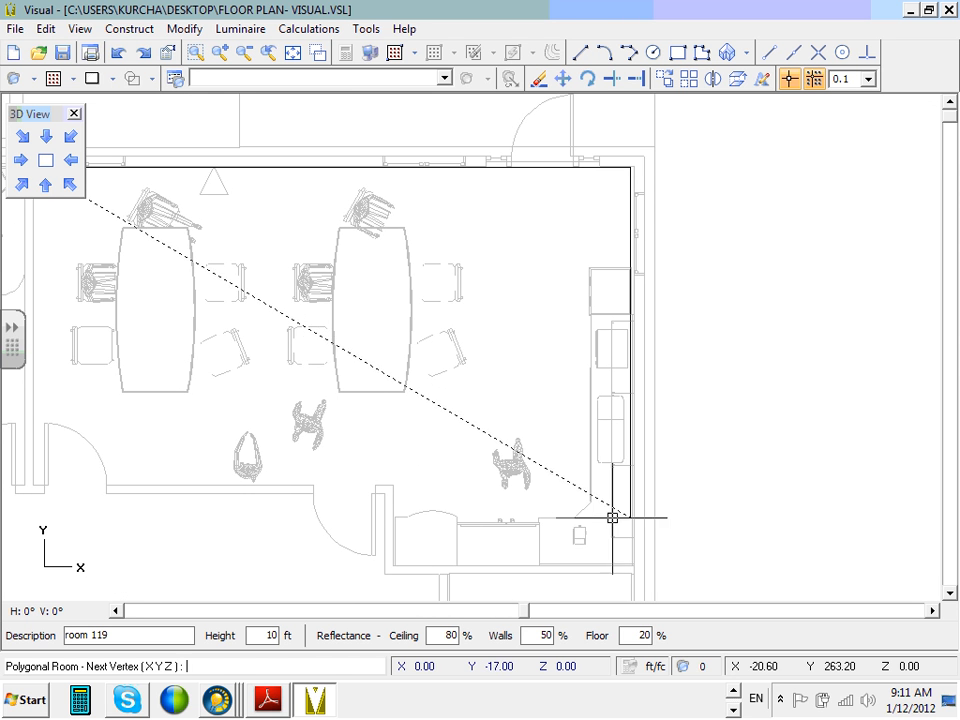
left_click(630, 566)
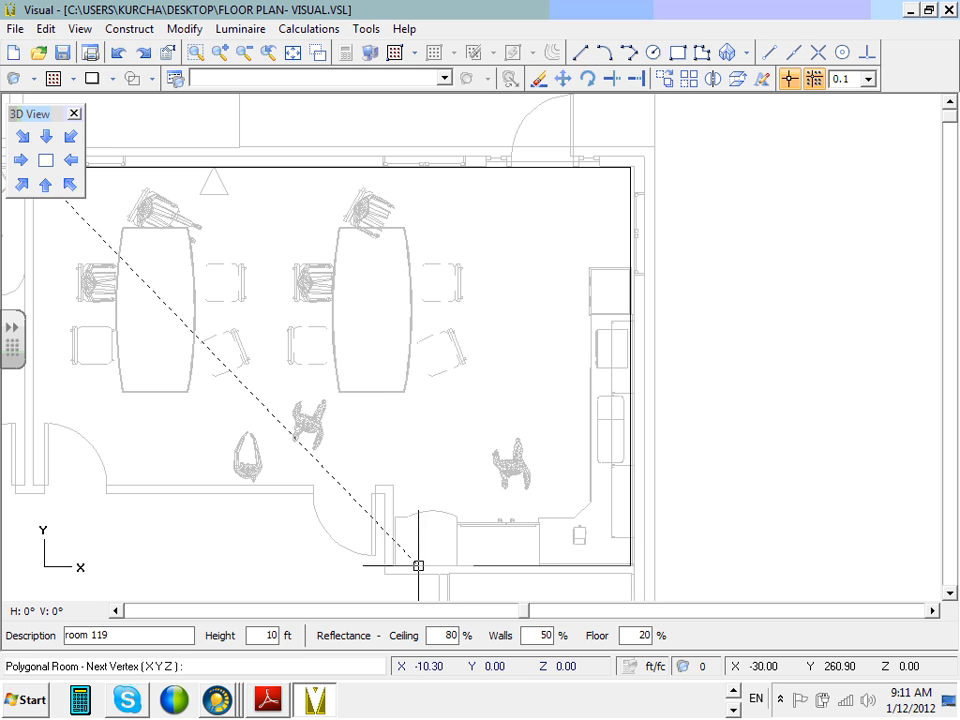
left_click(392, 486)
- Place the vertex at the inner corner beside the lower-left door and close the Room 119 outline at its starting vertex
middle_click_drag(216, 482, 484, 529)
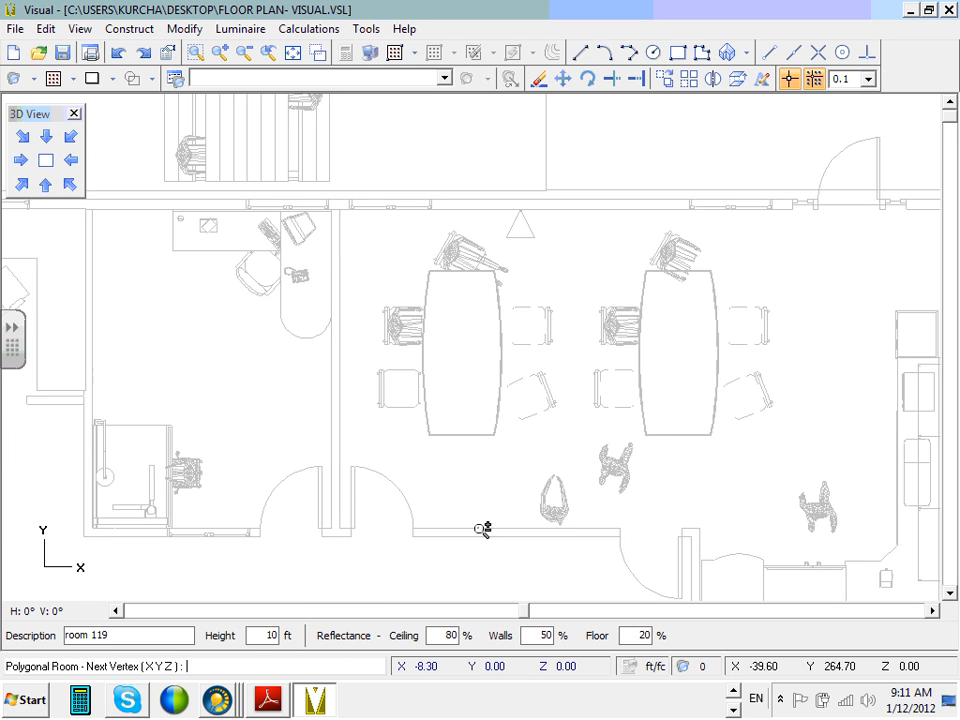
scroll(332, 525, "up", 2)
scroll(240, 528, "up", 2)
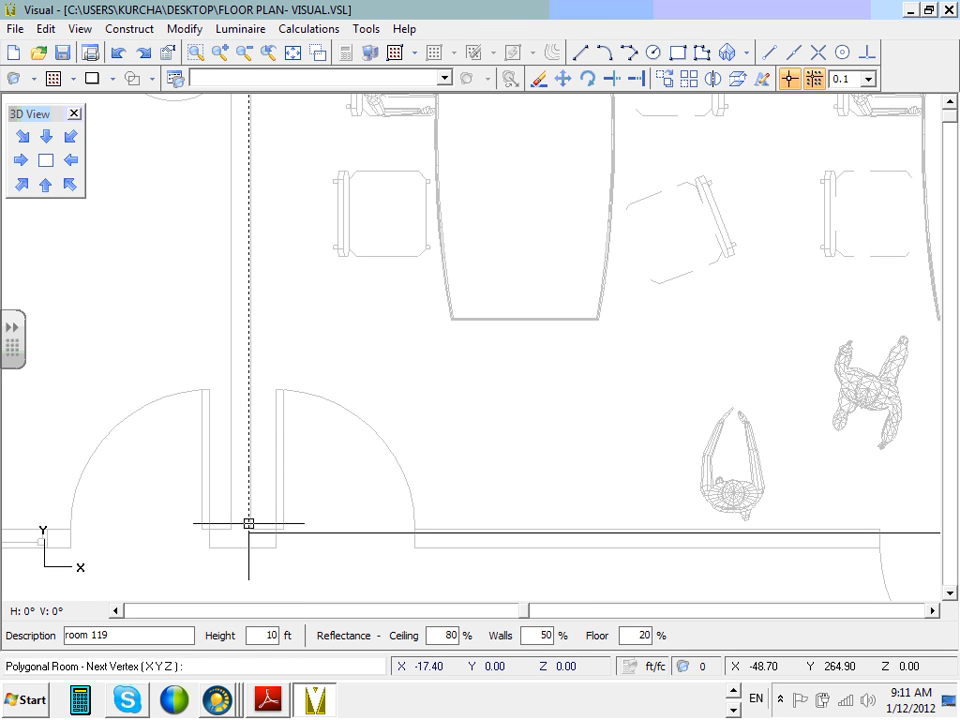
left_click(248, 523)
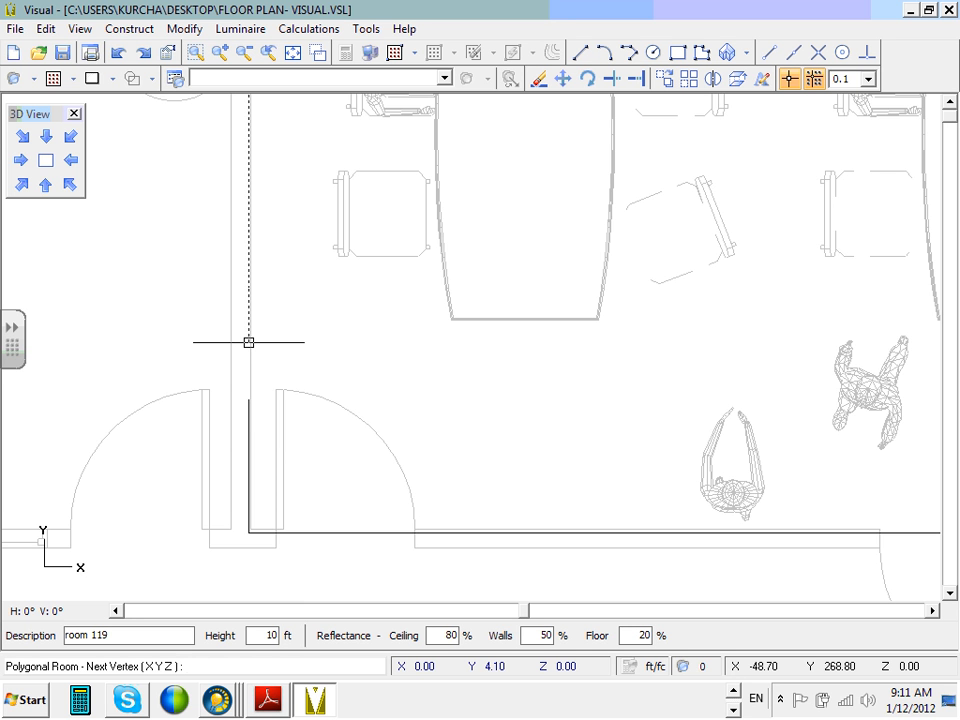
scroll(260, 461, "up", 5)
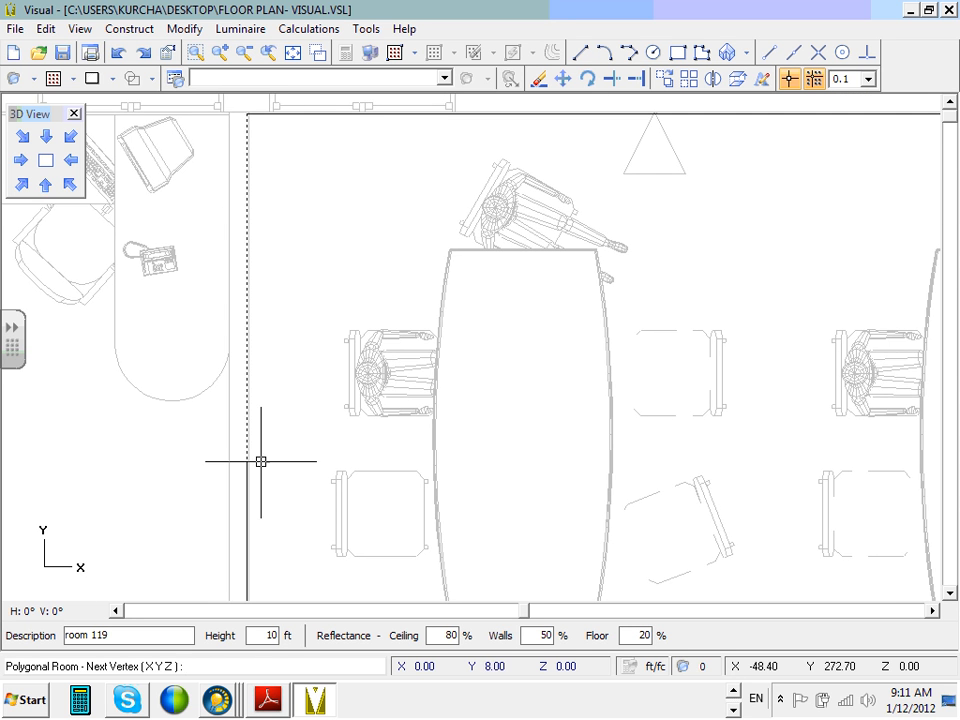
left_click(247, 114)
scroll(247, 118, "down", 2)
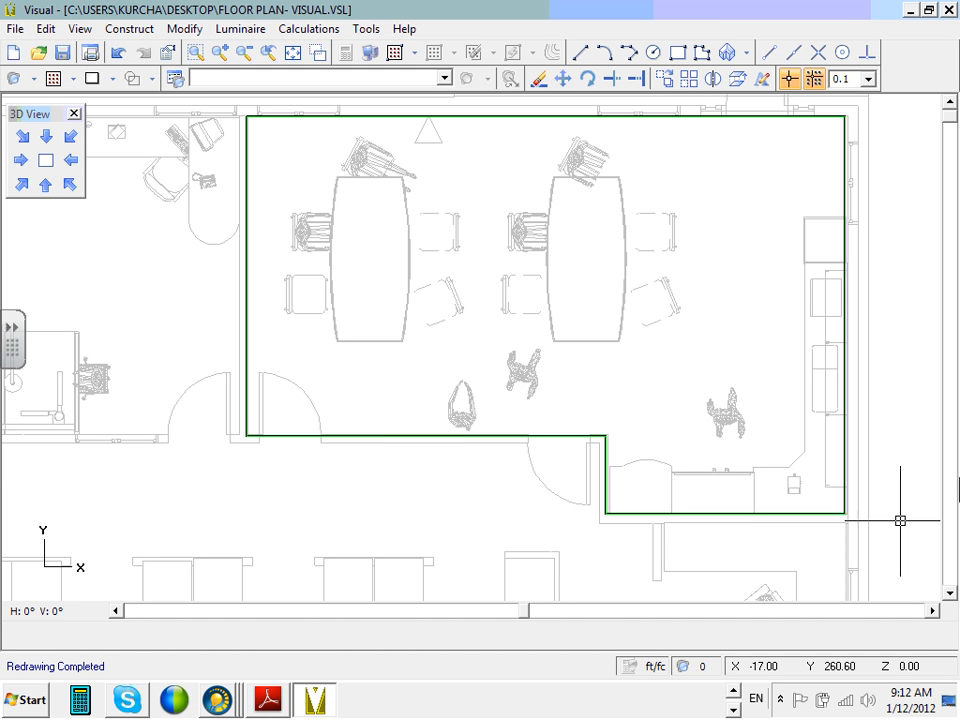
left_click(733, 711)
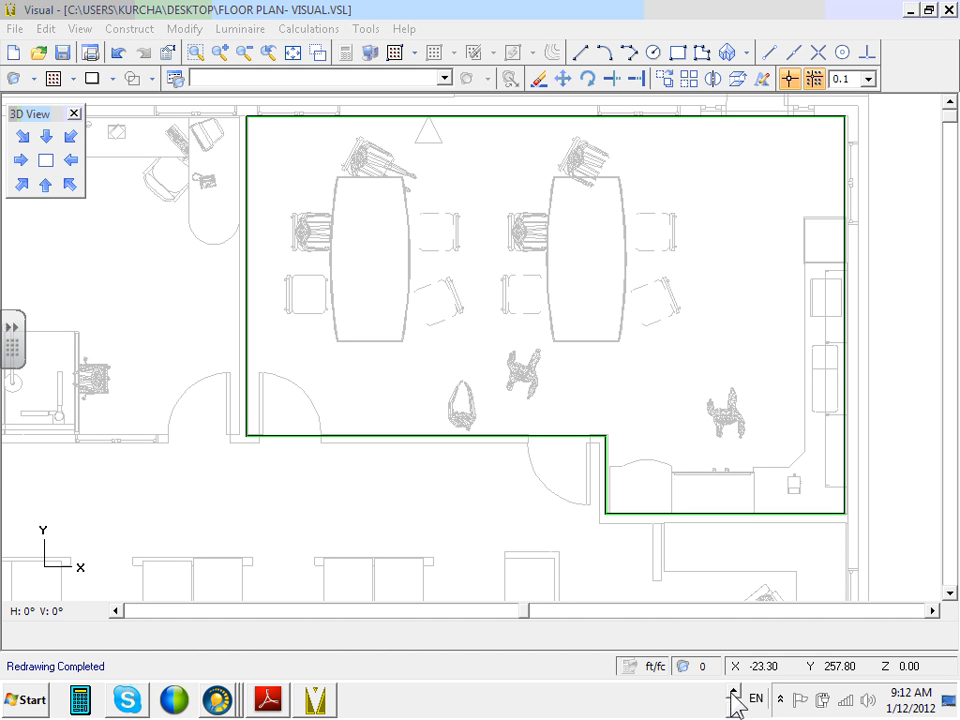
left_click(734, 708)
left_click(734, 710)
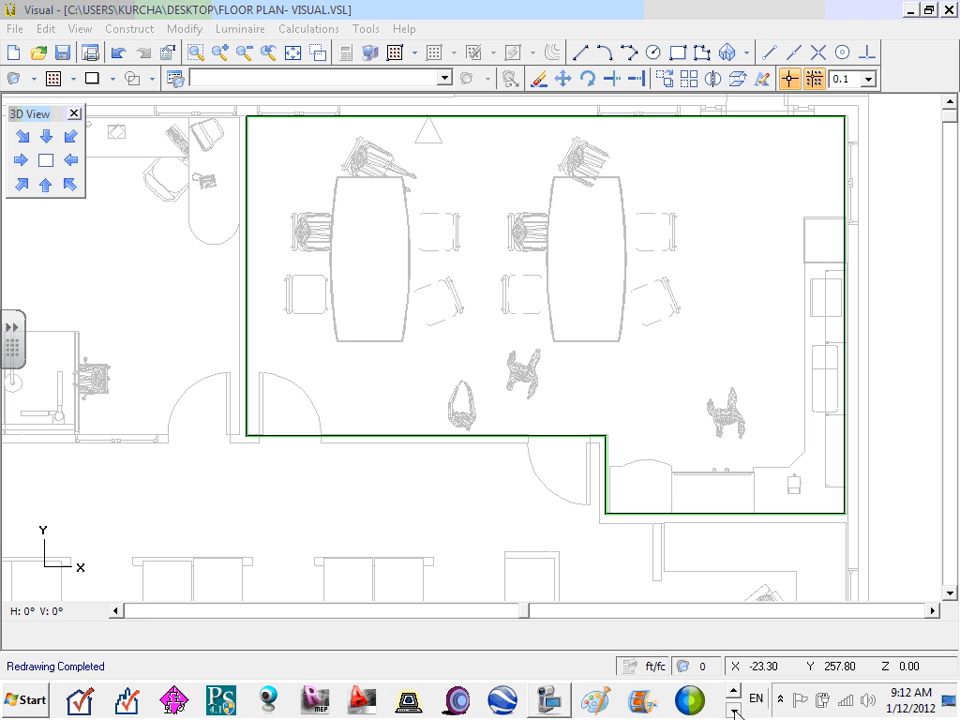
left_click(549, 700)
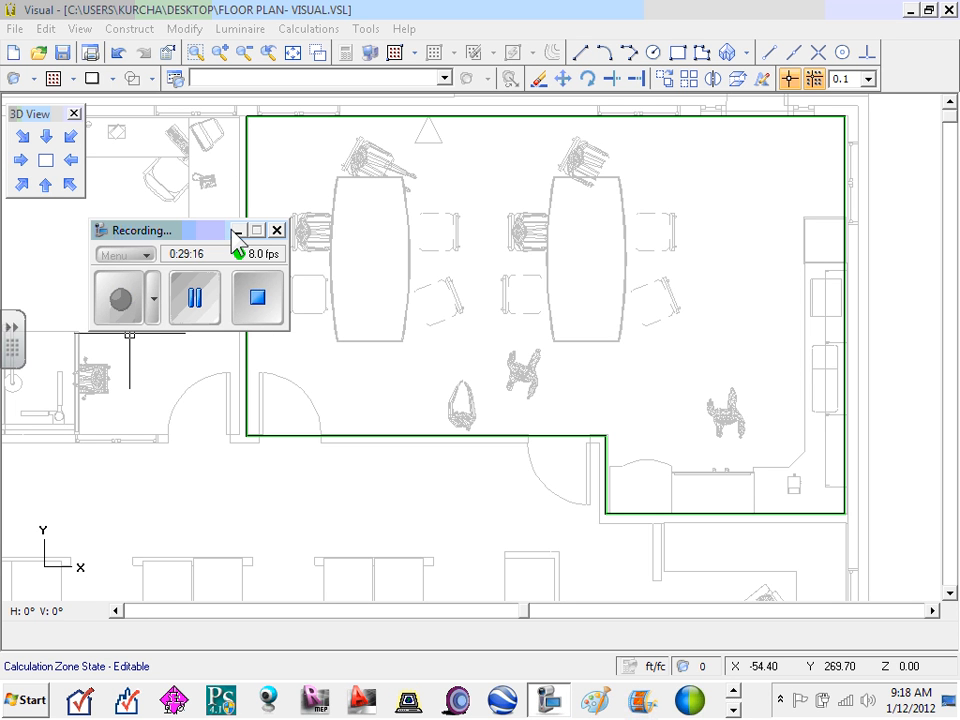
left_click(237, 230)
- Window-select the Room 119 structure, open its properties and expand its list of surfaces
scroll(570, 184, "down", 2)
scroll(565, 101, "up", 1)
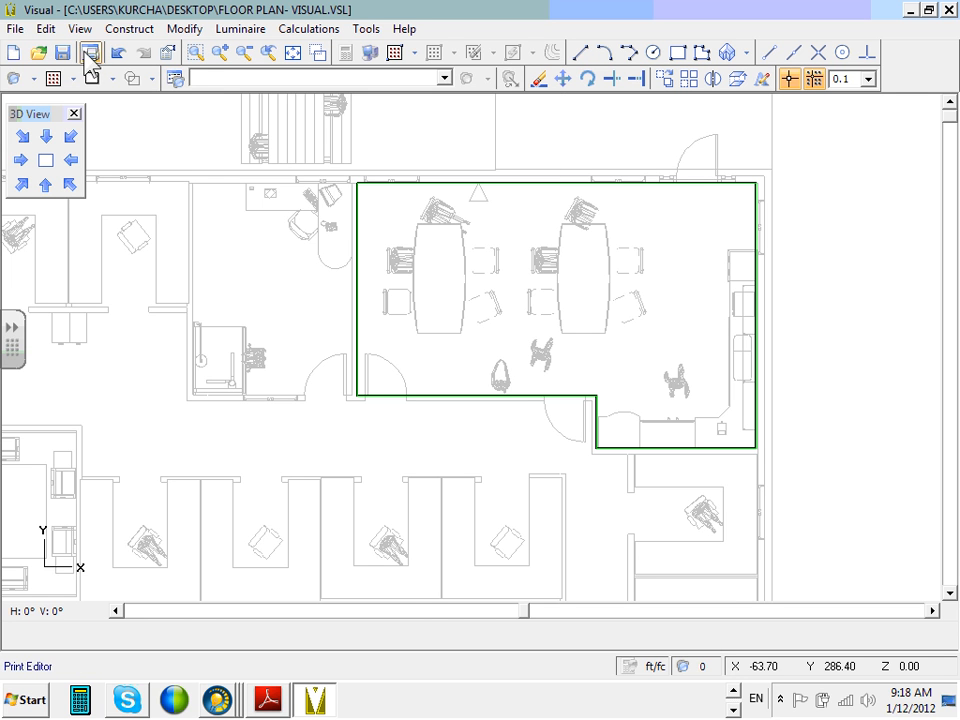
left_click(170, 60)
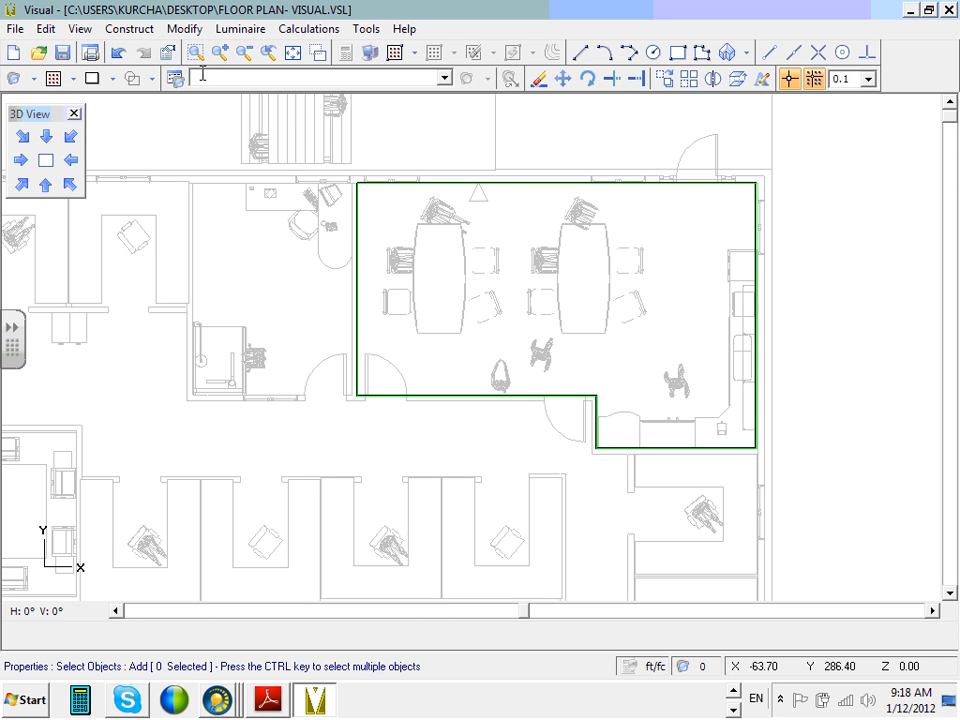
left_click(307, 140)
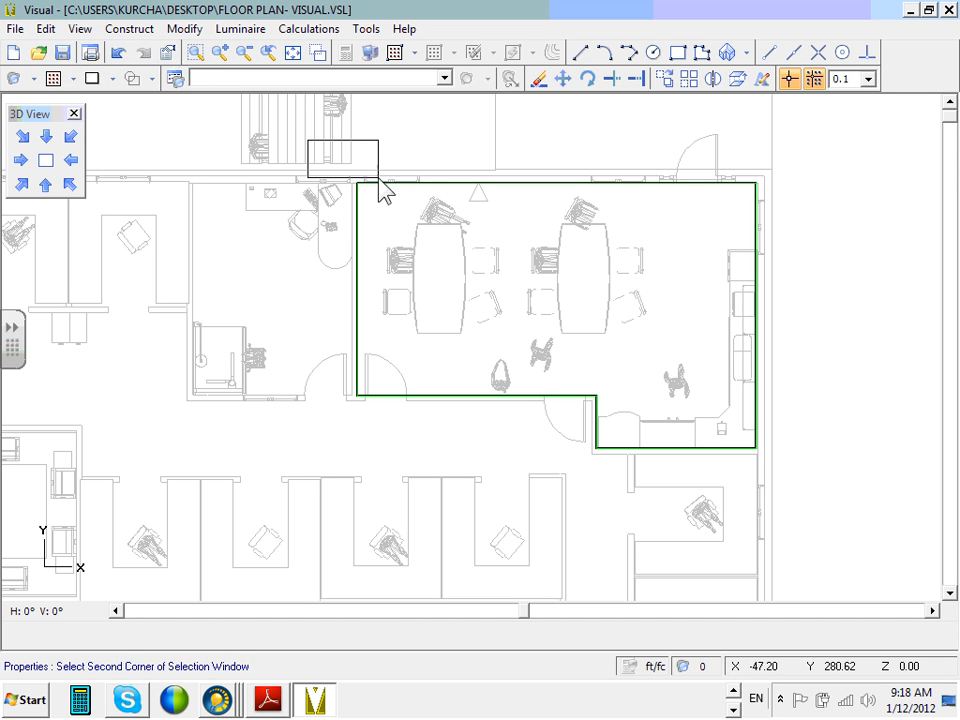
left_click(777, 469)
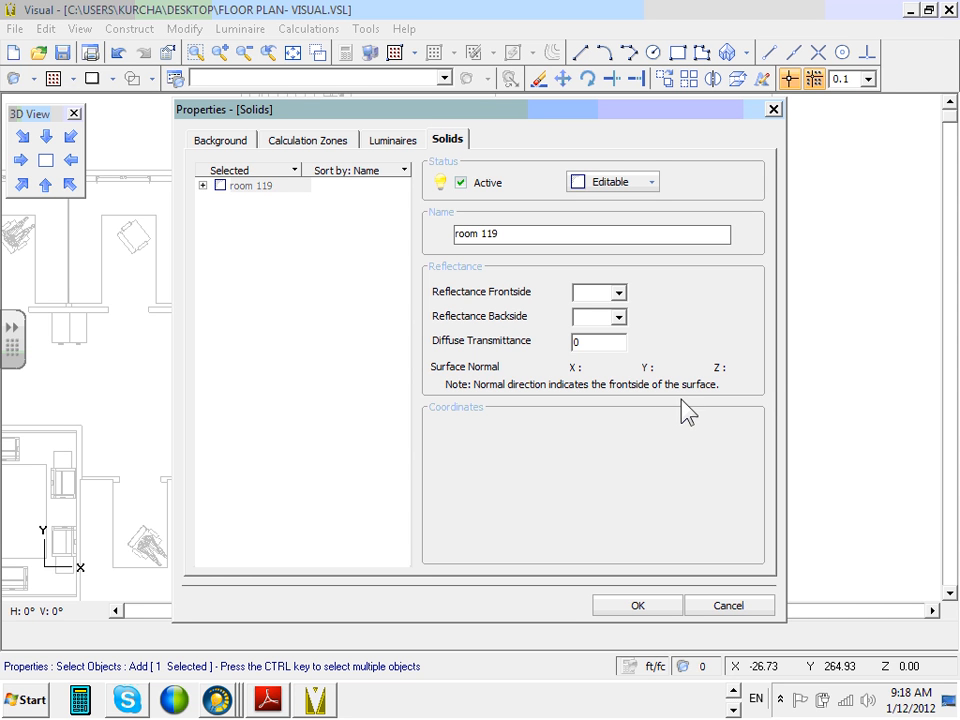
left_click(203, 186)
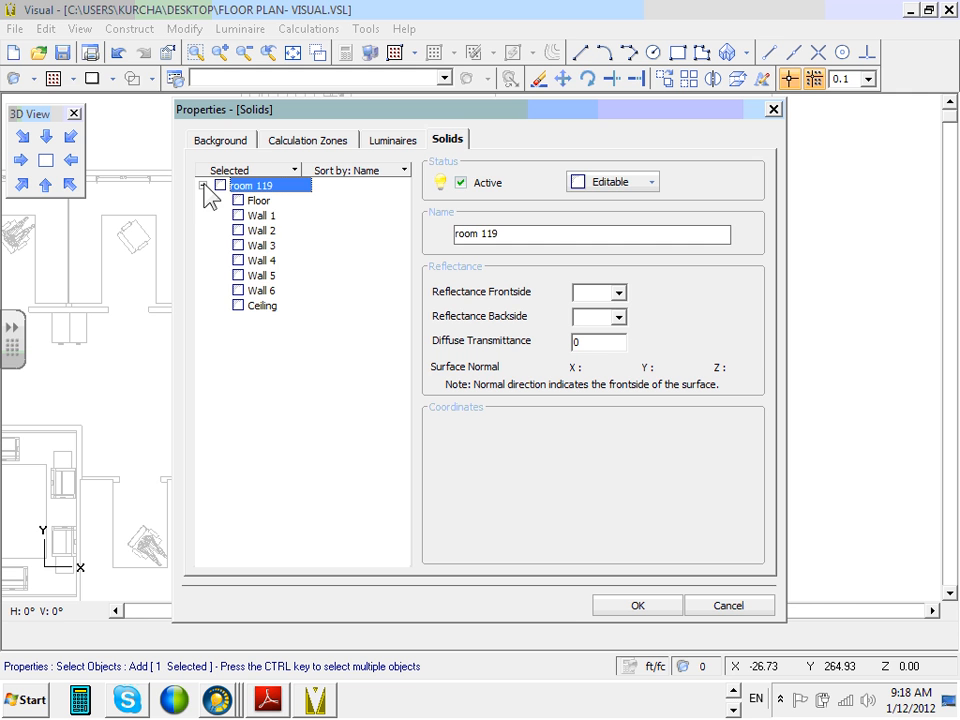
- Examine the reflectances and vertex coordinates of Room 119's walls and ceiling, and close the properties
left_click(264, 215)
left_click(268, 230)
left_click(268, 245)
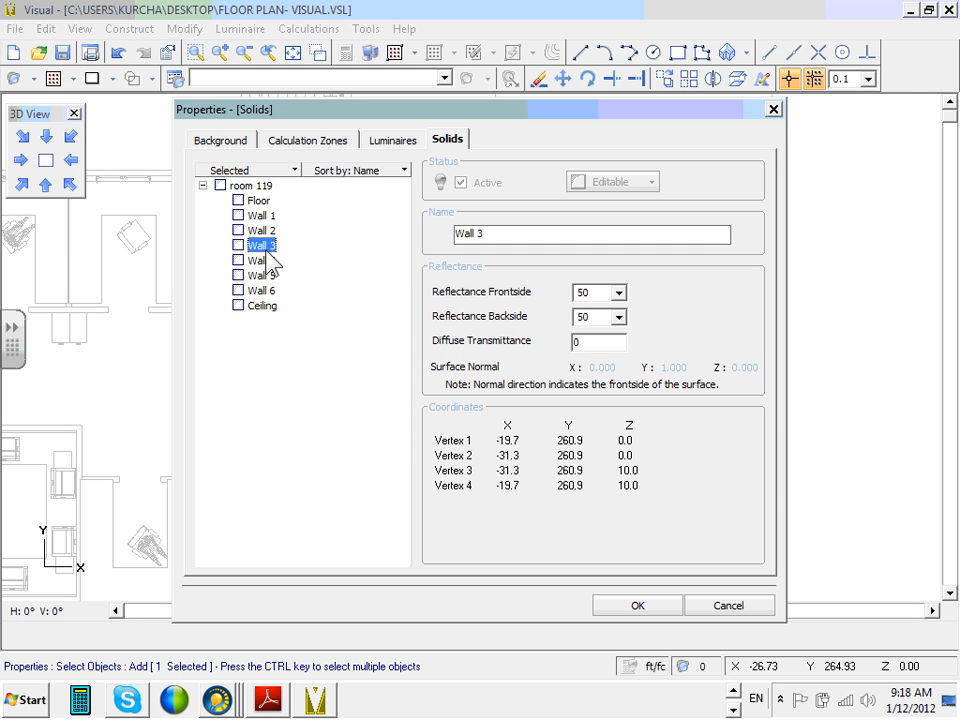
left_click(262, 260)
left_click(265, 290)
left_click(266, 305)
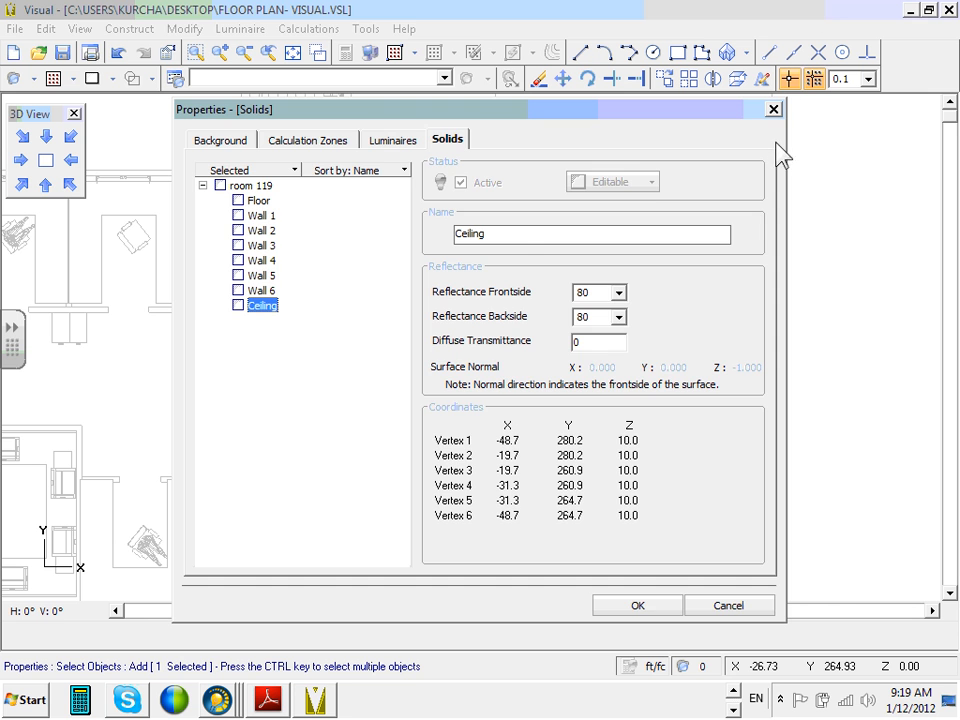
left_click(774, 110)
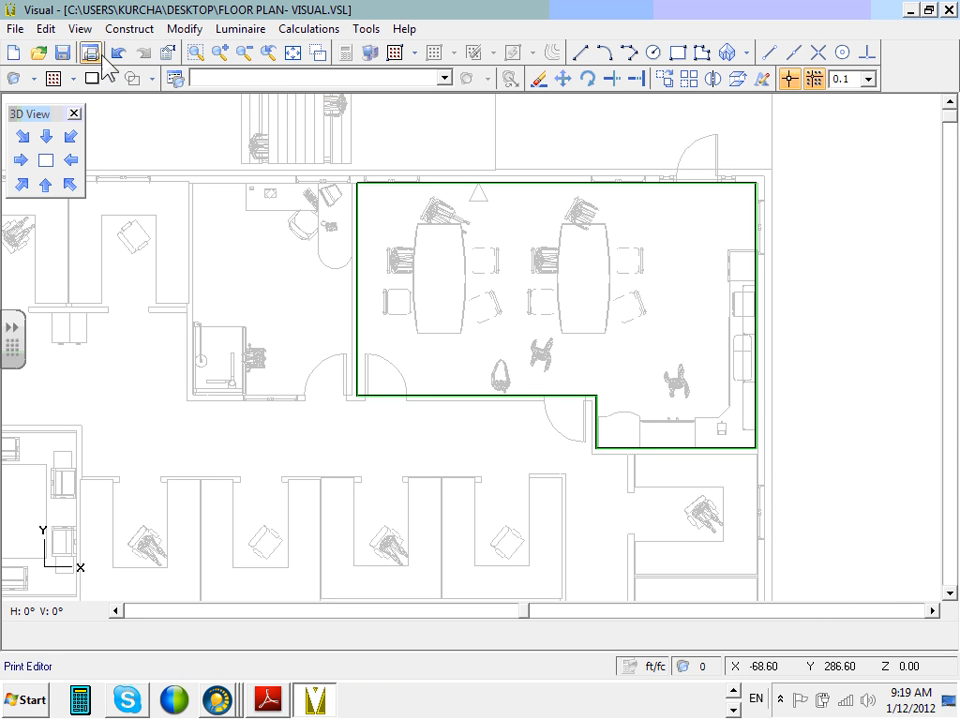
- Reopen the properties of the window-selected Room 119 structure and view its ceiling surface's properties
left_click(168, 70)
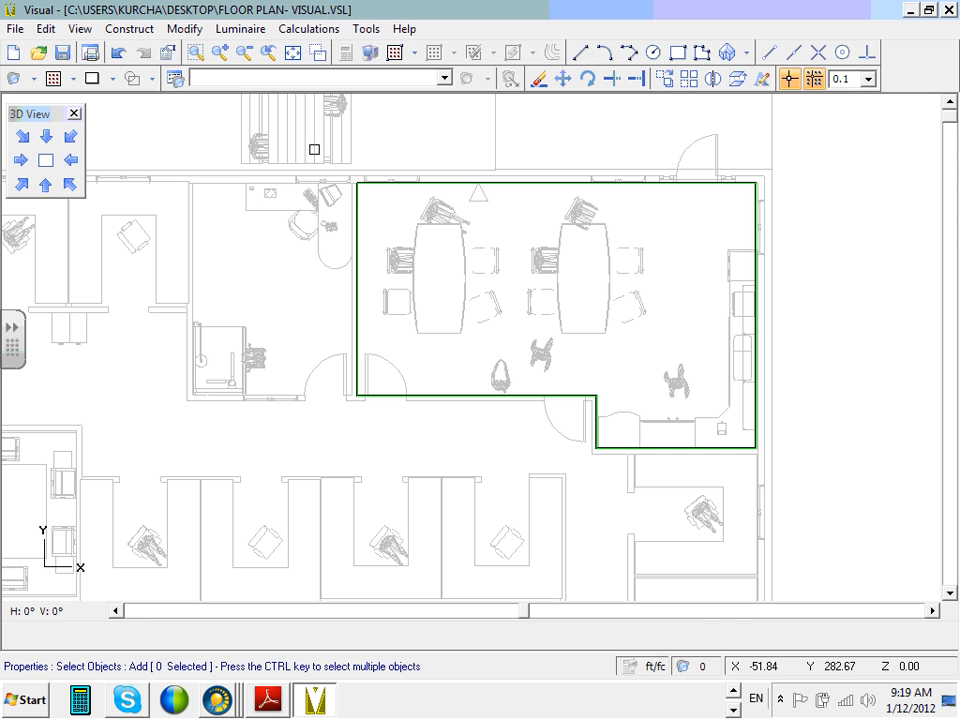
left_click(321, 148)
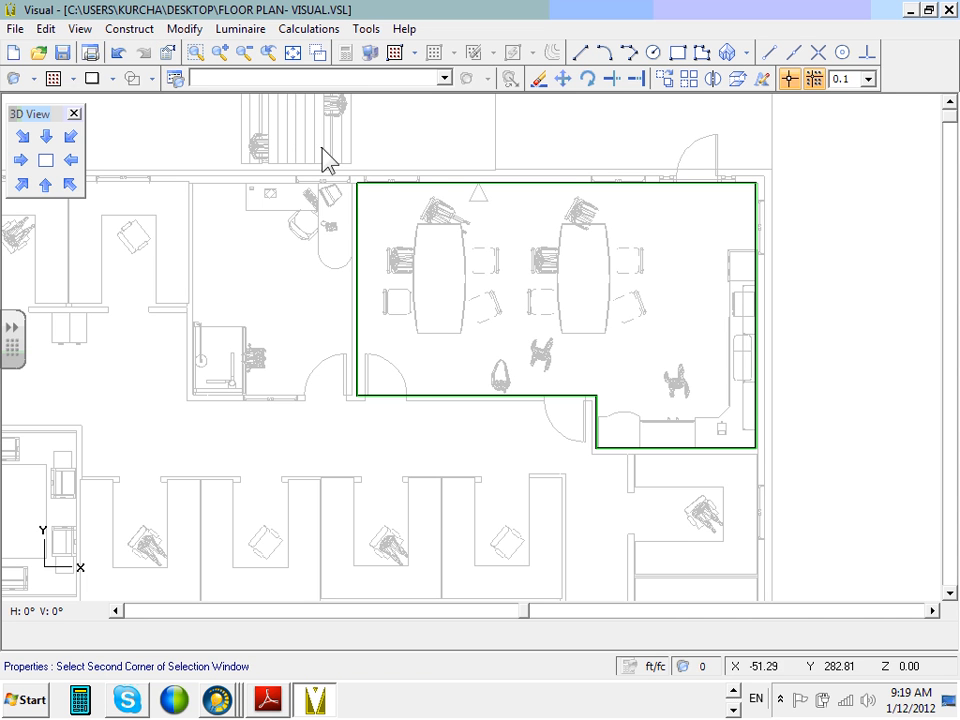
left_click(792, 506)
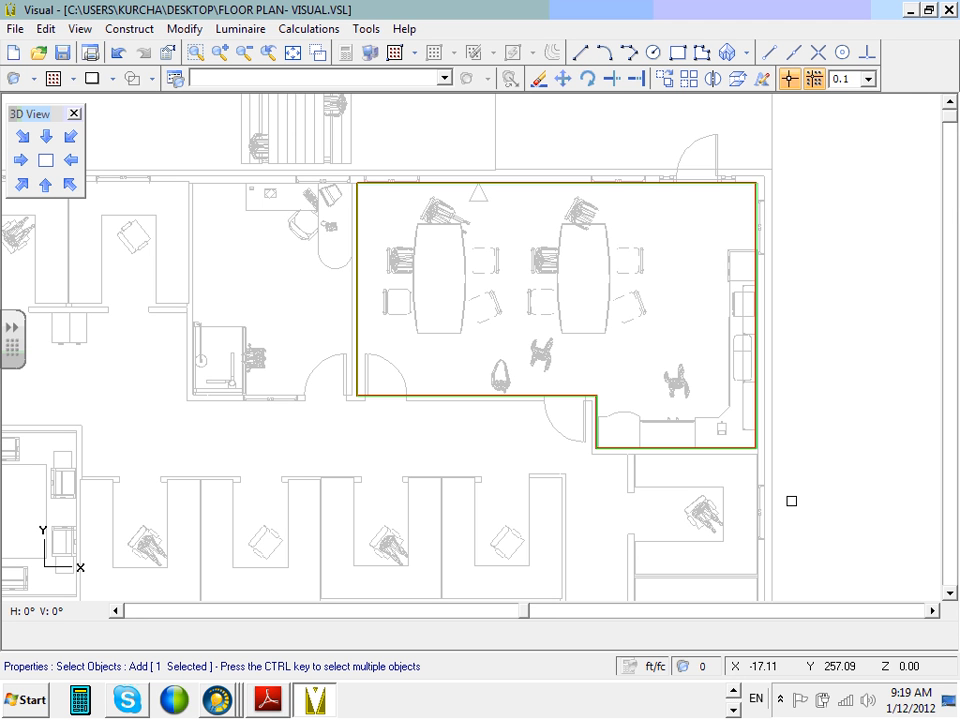
key("Return")
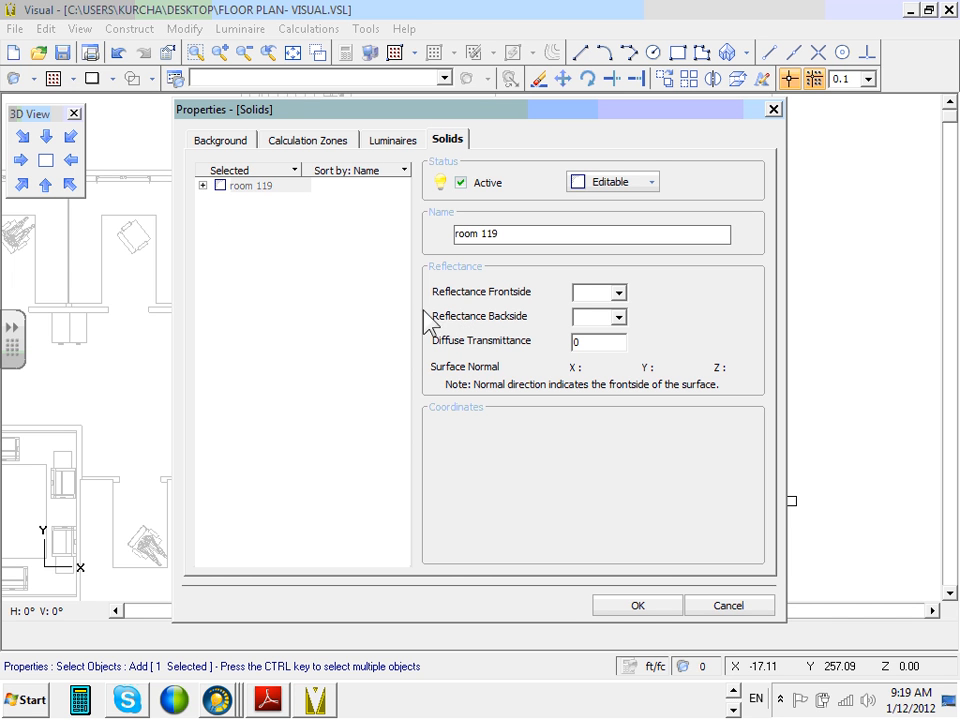
left_click(203, 185)
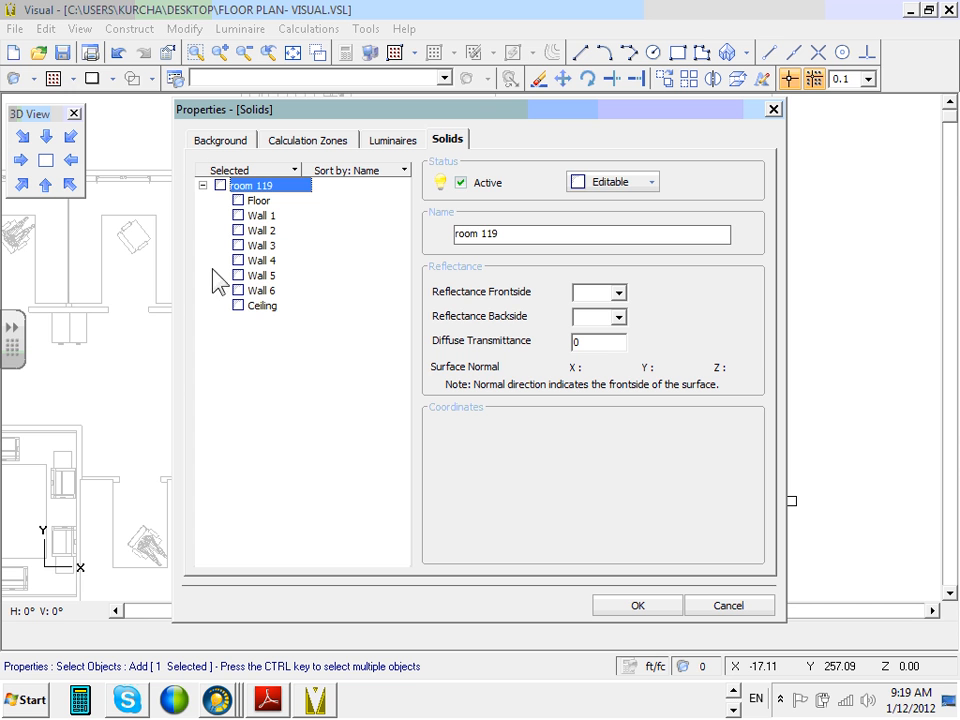
left_click(262, 305)
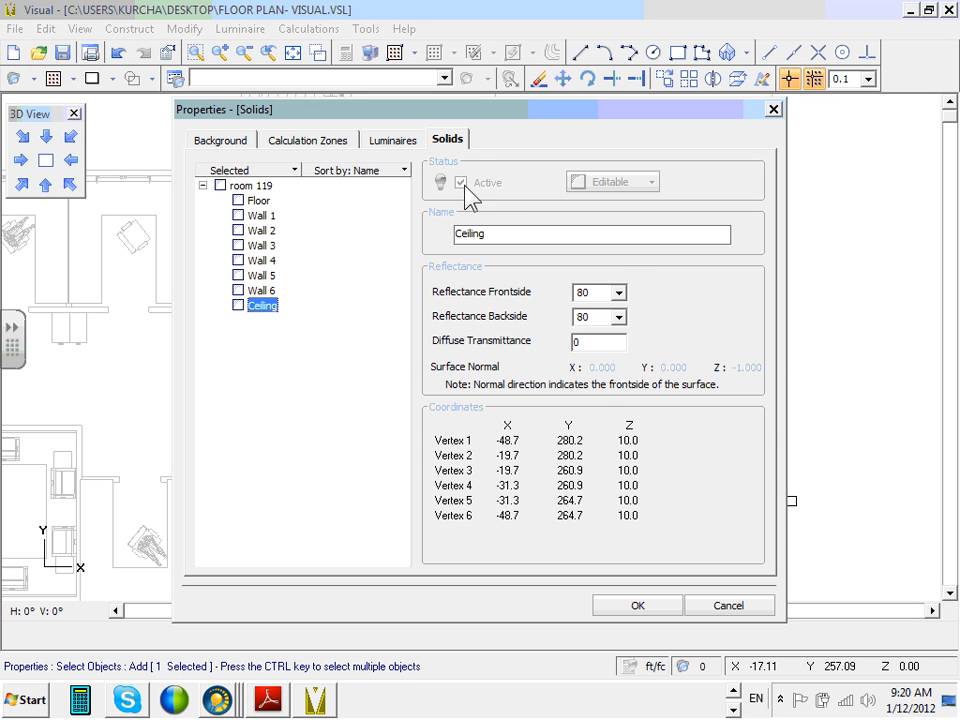
- Review the Luminaires, Calculation Zones and Background properties, including the arc and polyline lists, and close the properties
left_click(388, 142)
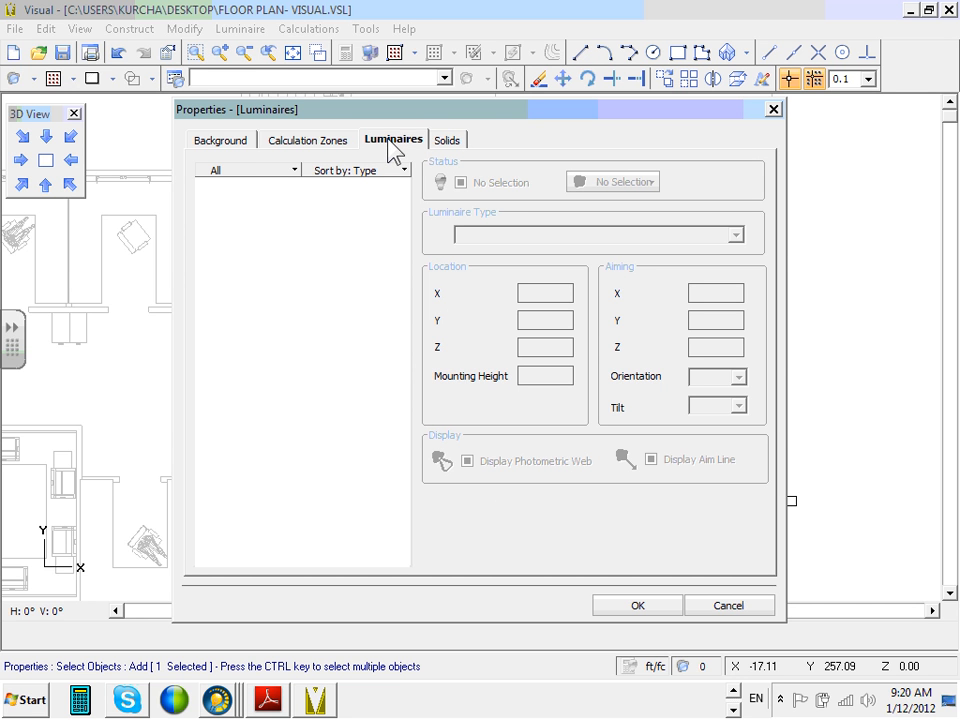
left_click(322, 148)
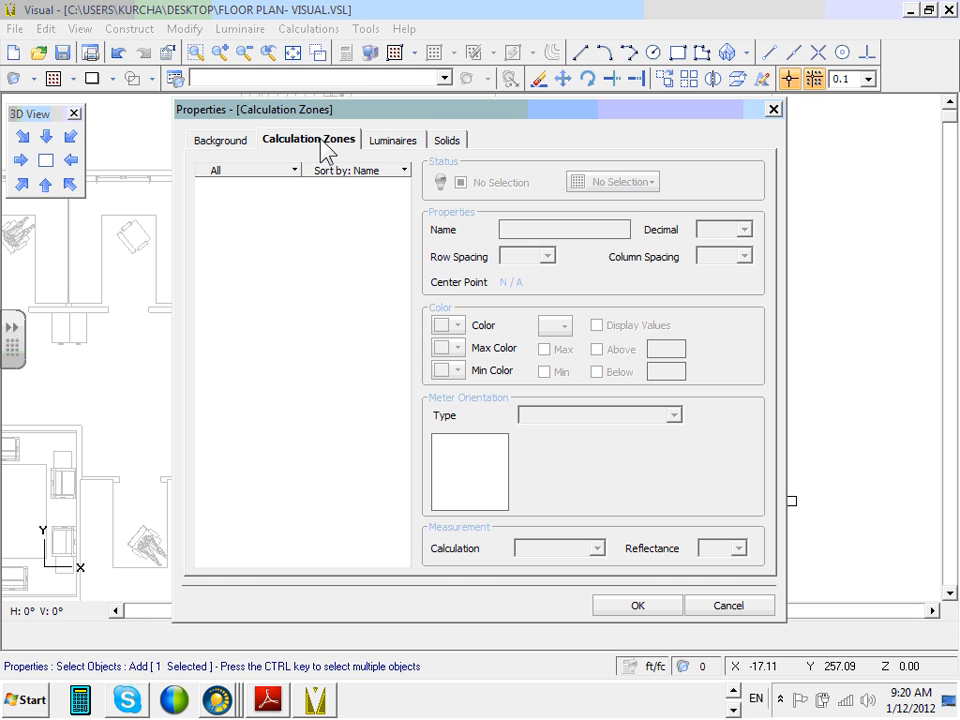
left_click(214, 143)
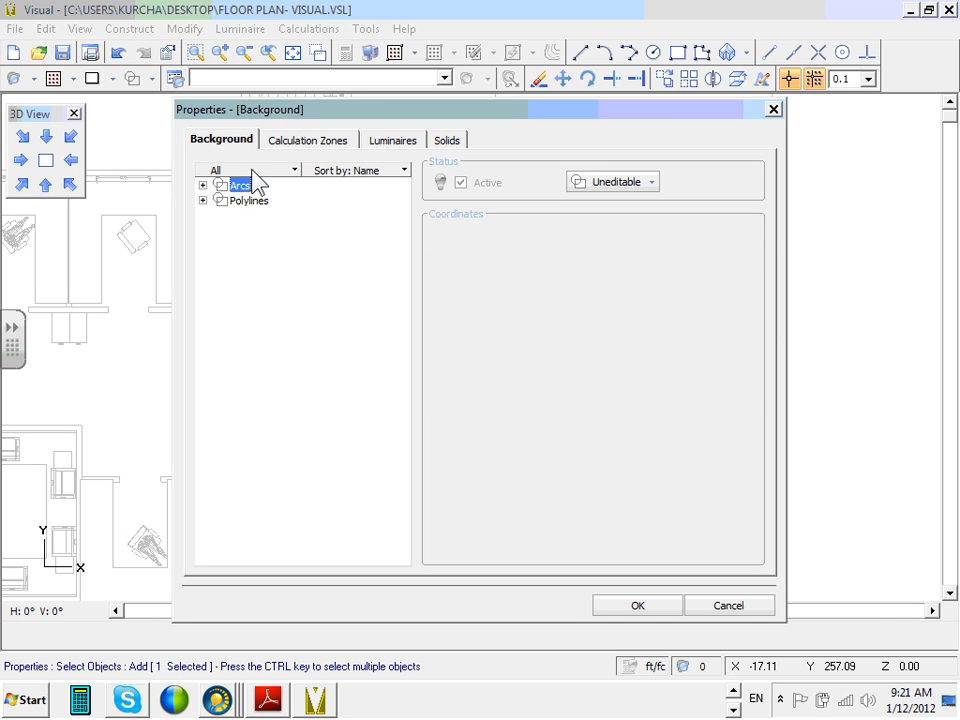
left_click(203, 186)
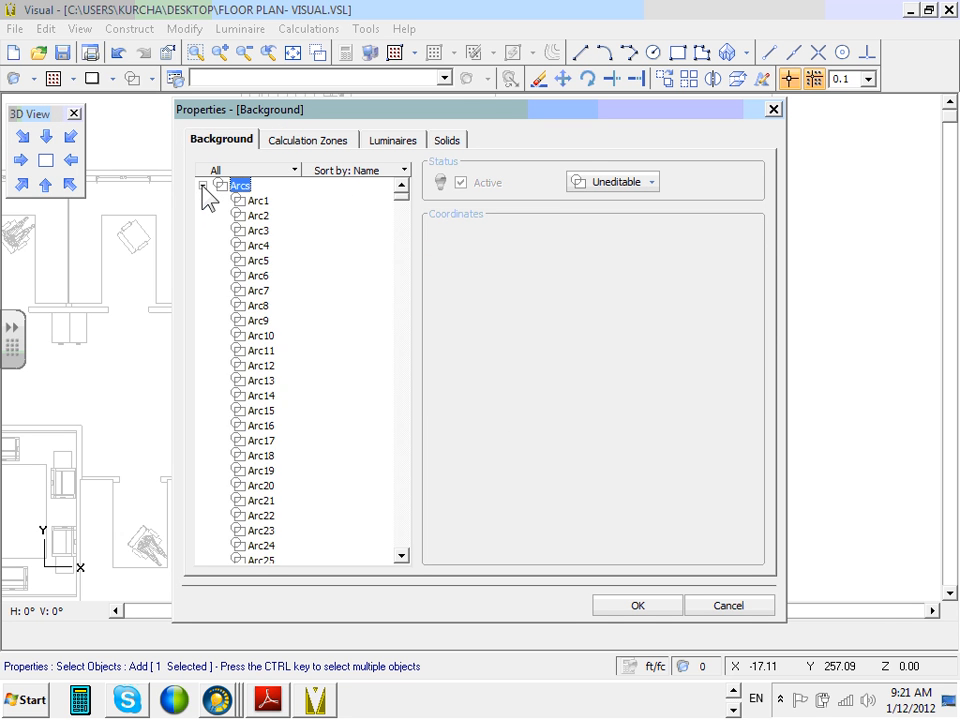
left_click(203, 186)
left_click(203, 200)
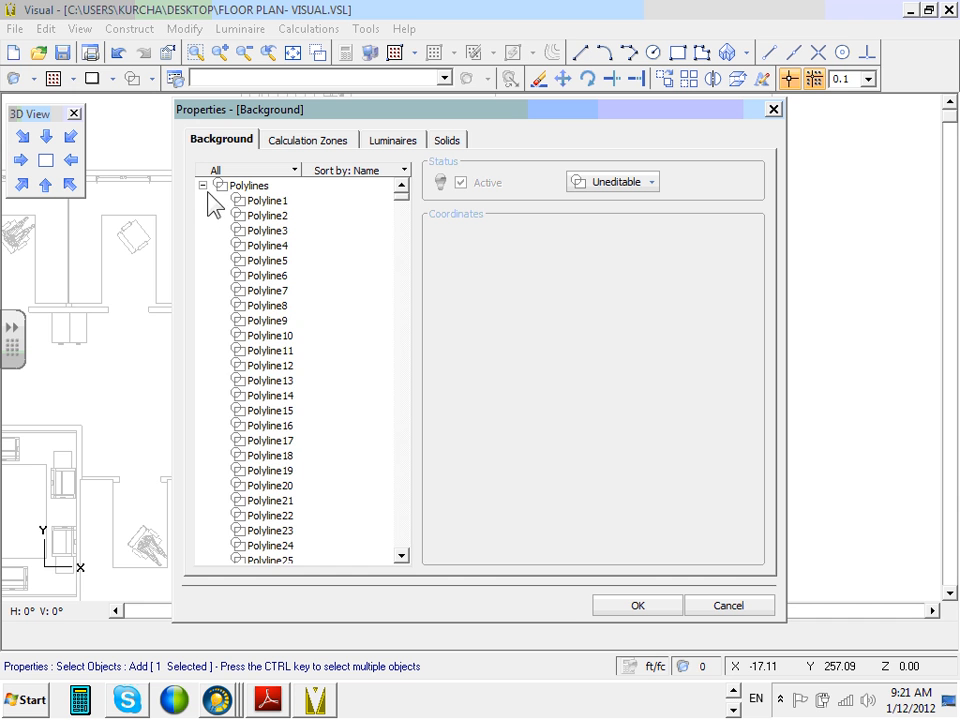
left_click(203, 200)
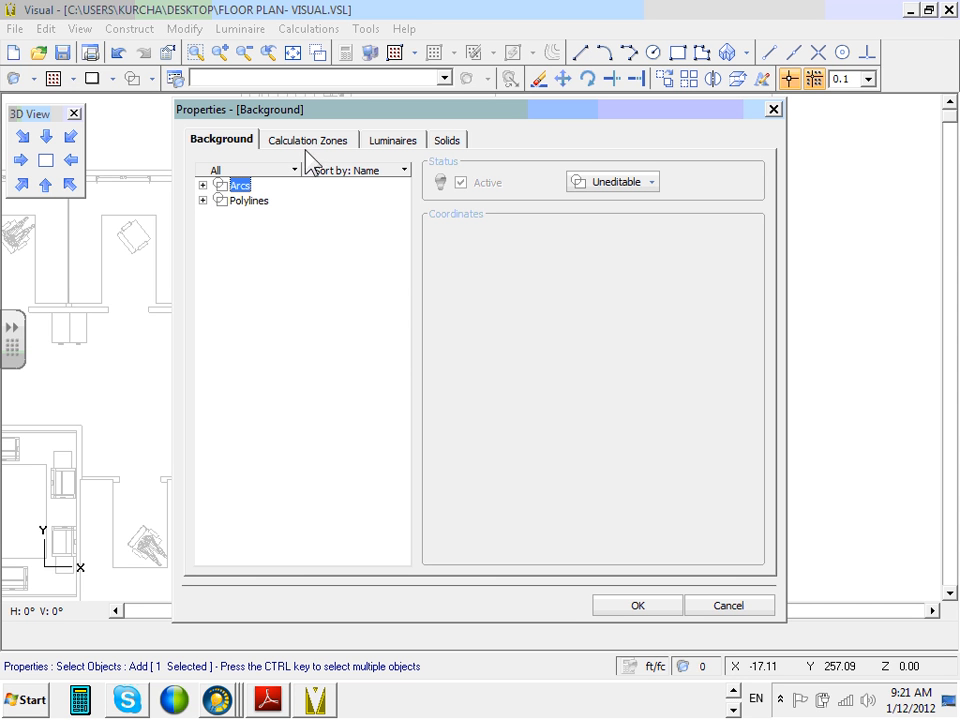
left_click(774, 110)
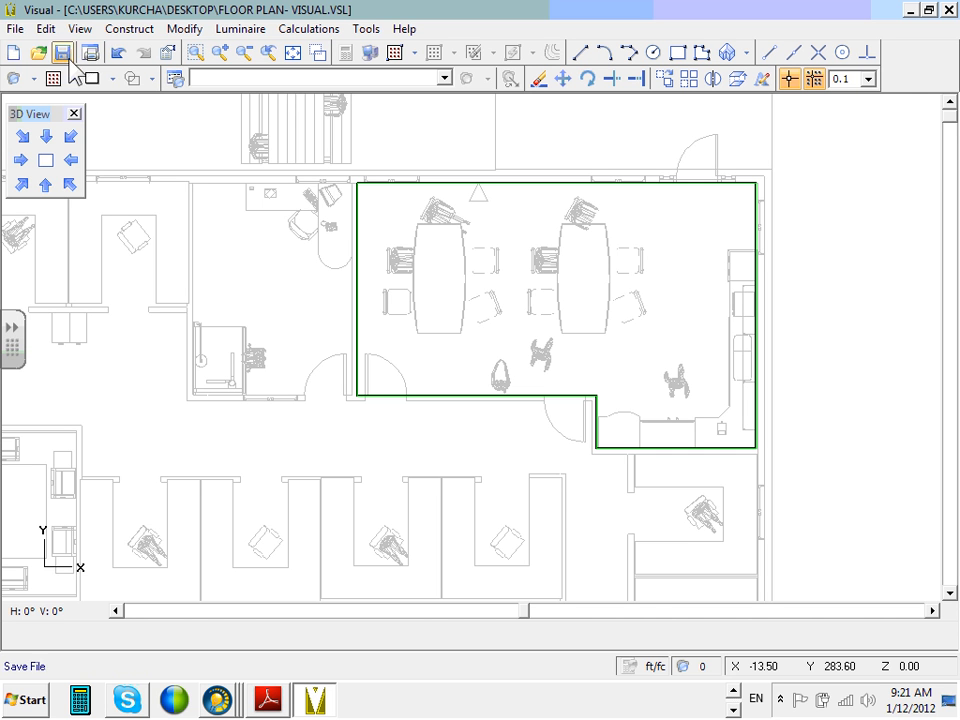
- Move the floating 3D View palette slightly to the right
left_click(33, 118)
left_click_drag(33, 118, 55, 119)
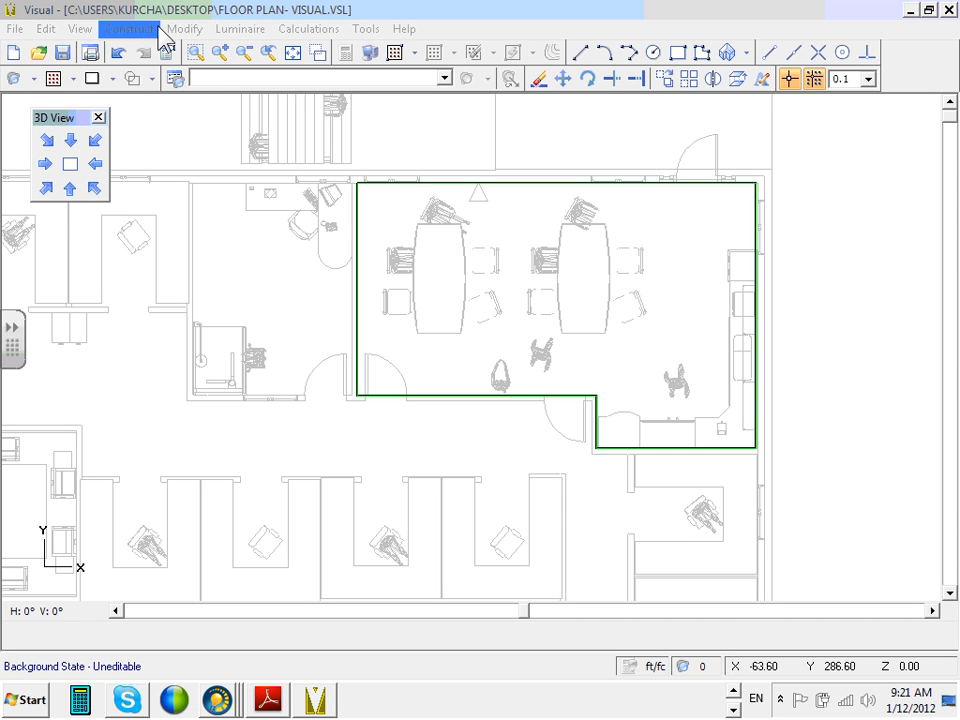
left_click(175, 144)
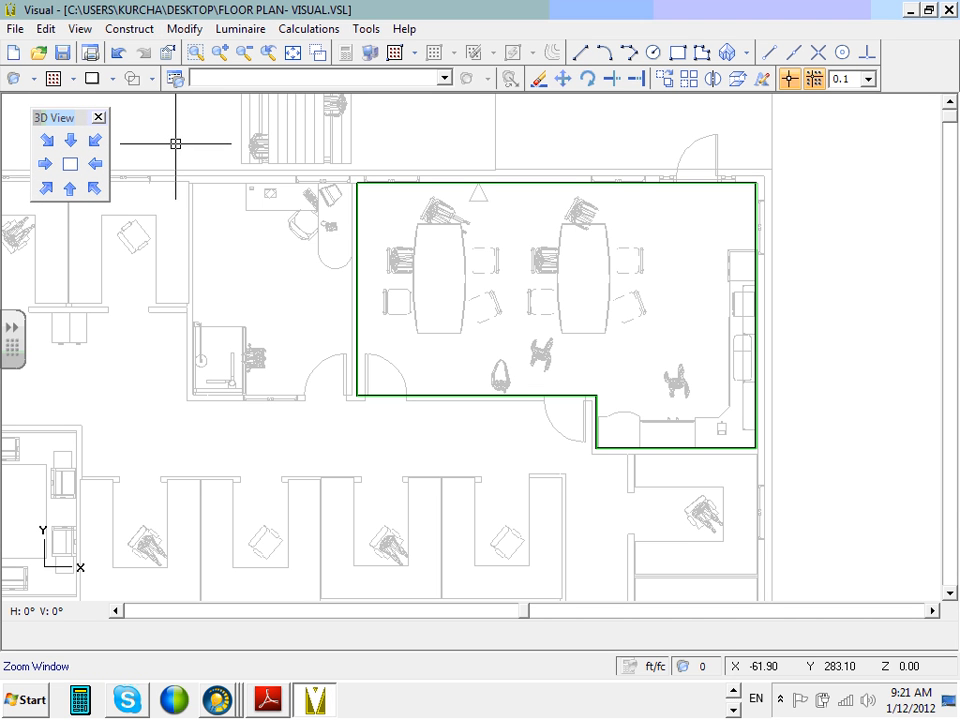
- Check whether the 3D View toolbar is enabled in the toolbar list, leaving its setting alone
left_click(81, 30)
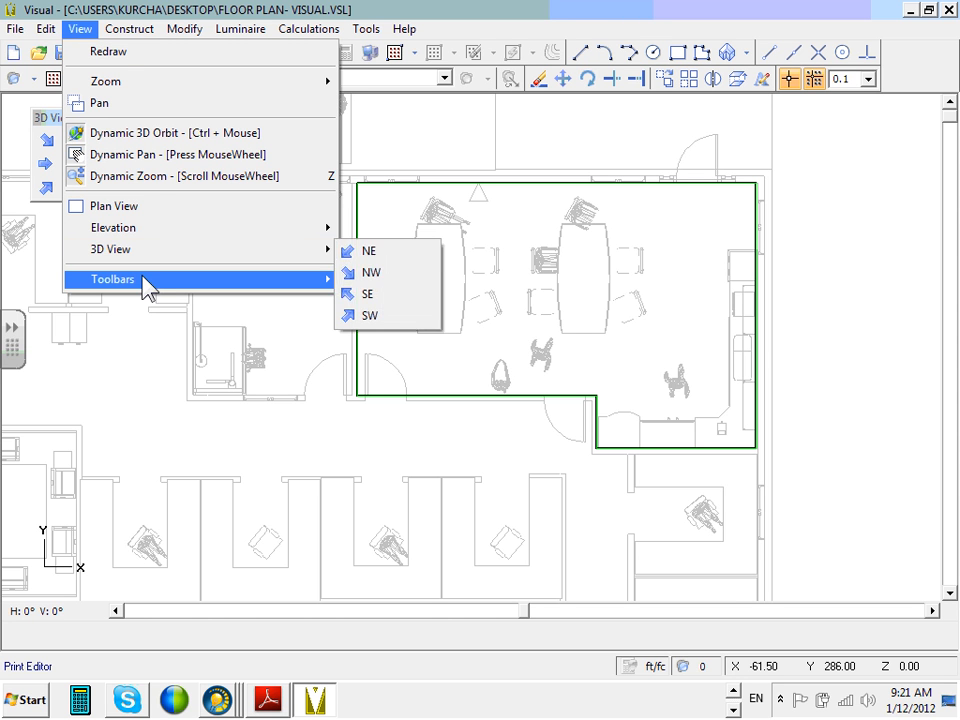
mouse_move(146, 284)
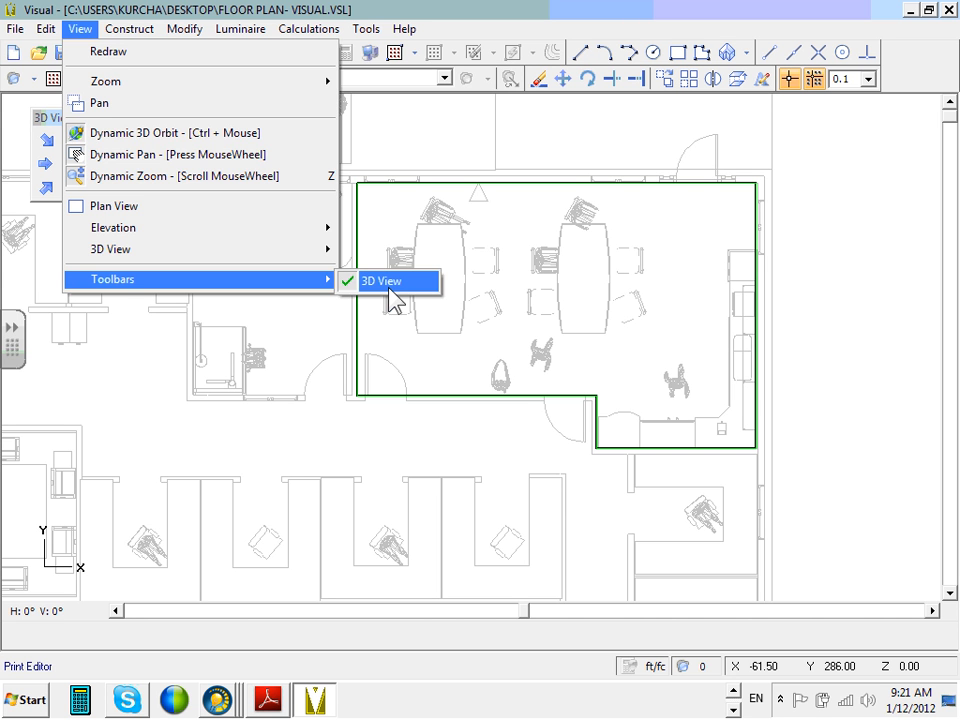
left_click(266, 437)
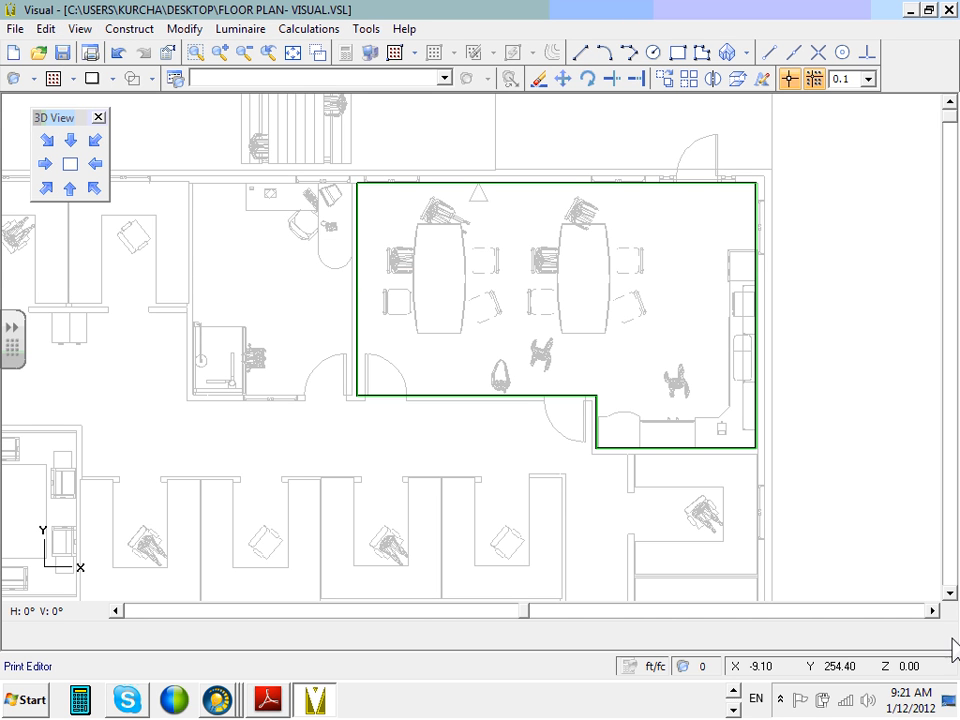
- Rotate the plan view horizontally to 26° around Room 119
left_click(933, 610)
left_click(933, 610)
left_click(933, 610)
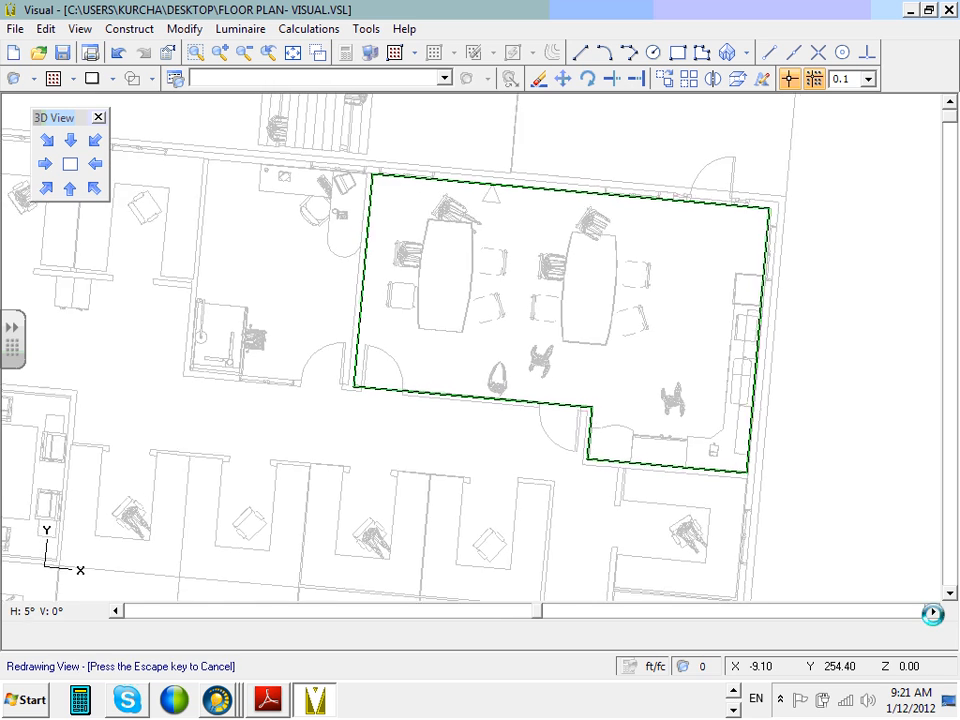
left_click(933, 613)
left_click(933, 613)
left_click(933, 613)
left_click(933, 613)
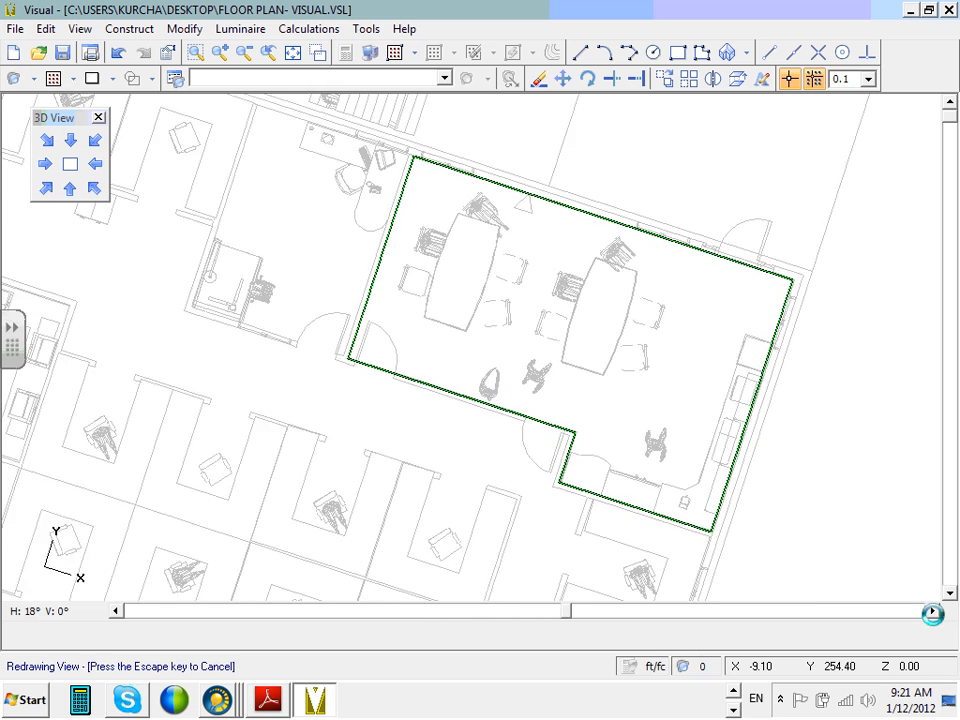
left_click(933, 611)
left_click(933, 611)
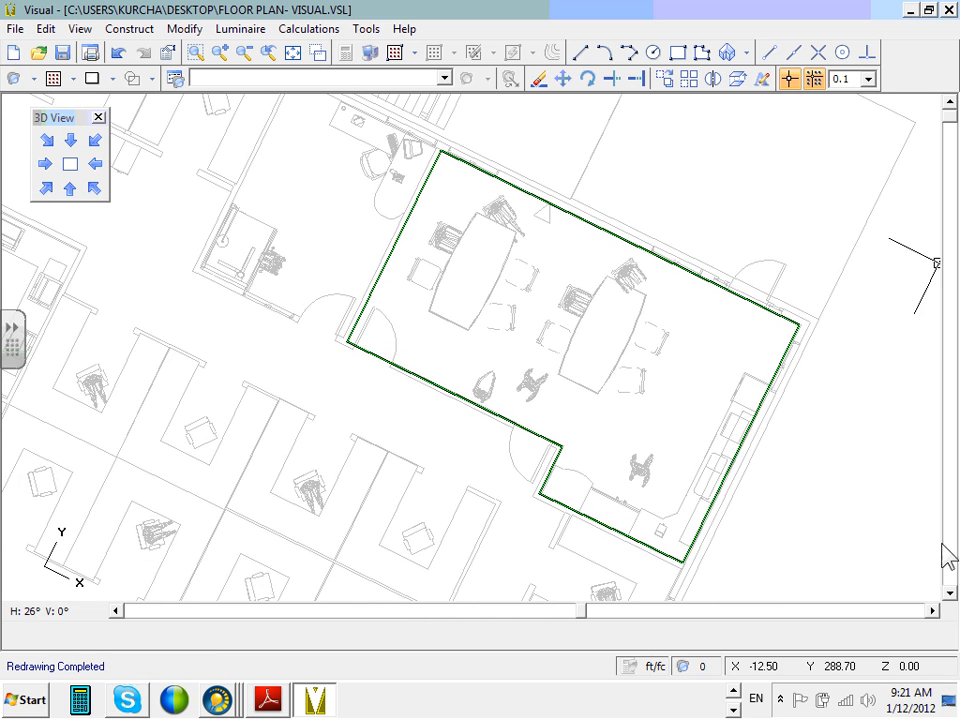
- Tilt the view vertically to 55° to inspect Room 119's walls and ceiling in 3D
left_click(950, 592)
left_click(950, 592)
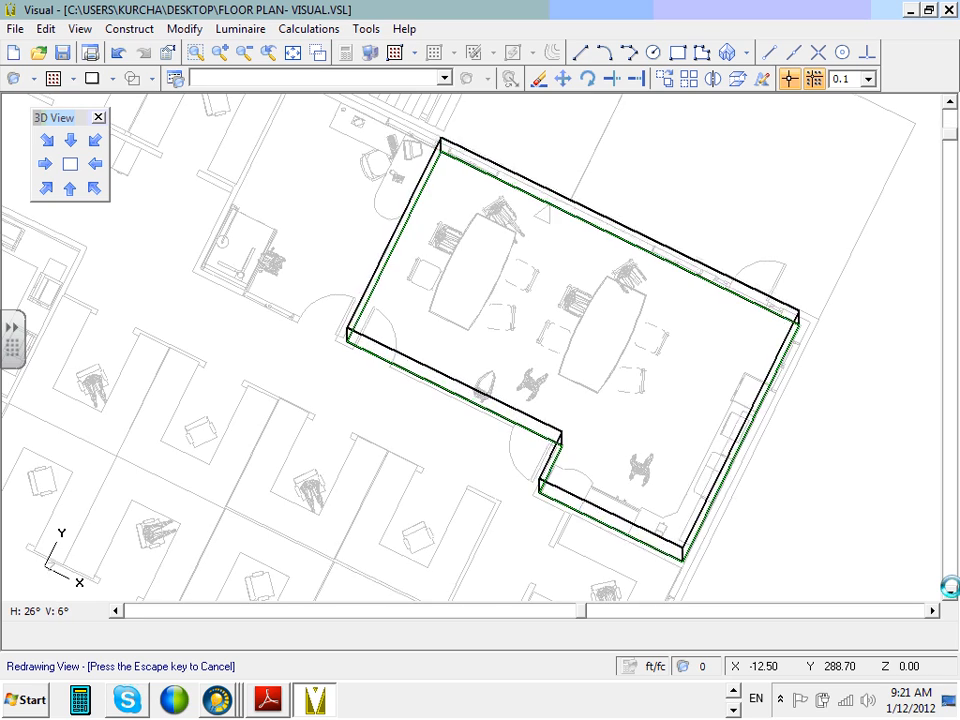
left_click(950, 592)
left_click(950, 592)
left_click(950, 592)
left_click(950, 592)
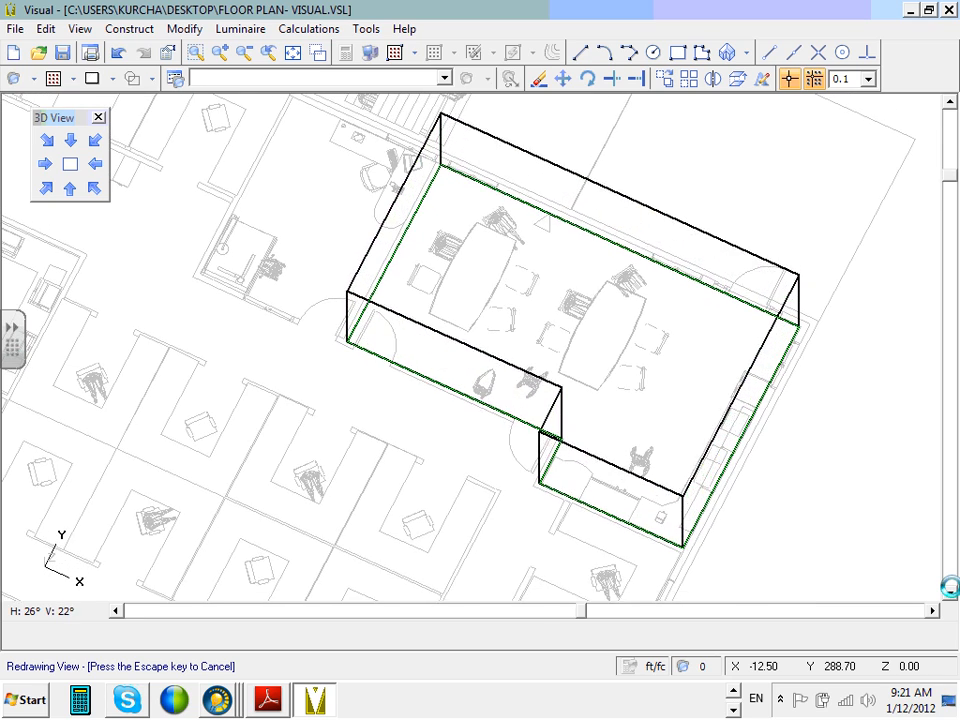
left_click(950, 592)
left_click(950, 592)
left_click(950, 592)
left_click(950, 592)
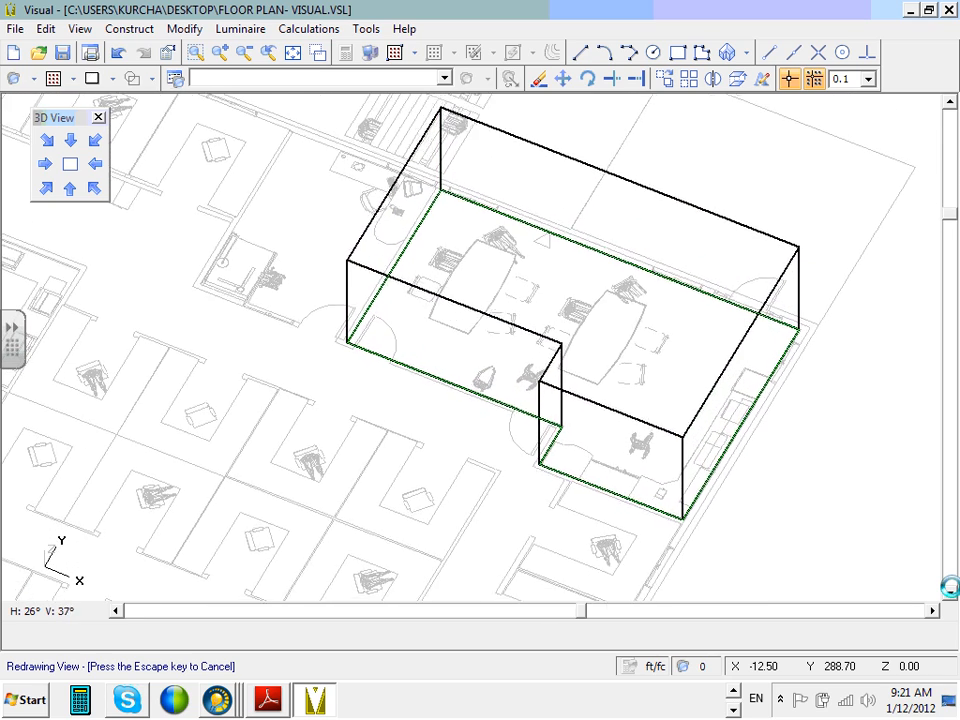
left_click(950, 592)
left_click(950, 592)
left_click(950, 592)
left_click(950, 592)
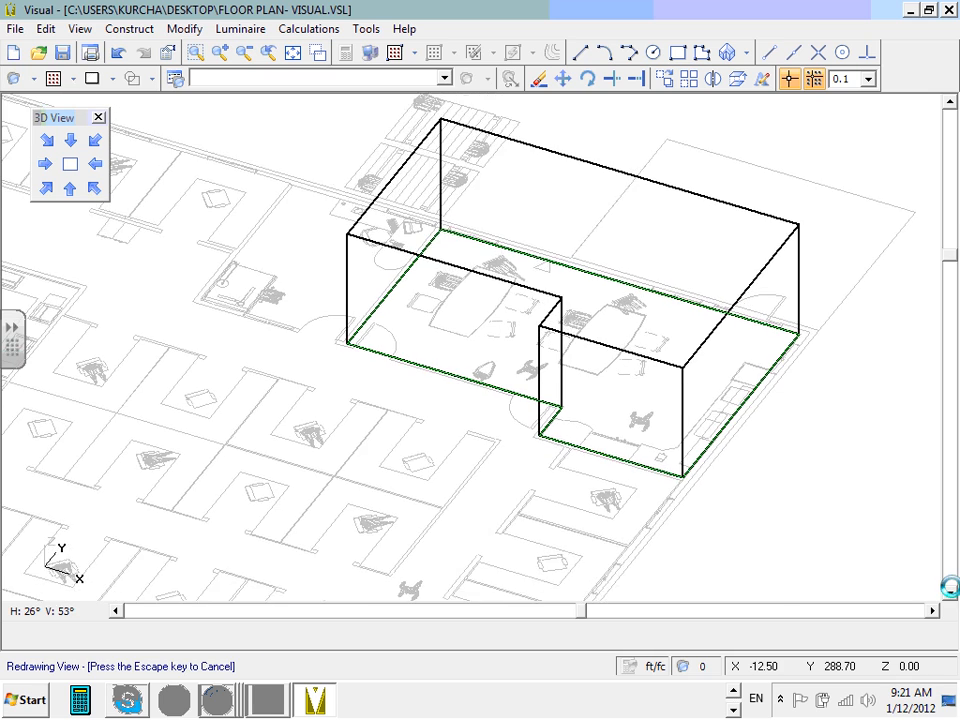
left_click(950, 592)
- Rotate the 3D view of Room 119 further to 41° horizontally and tilt it to 57° vertically
left_click(933, 611)
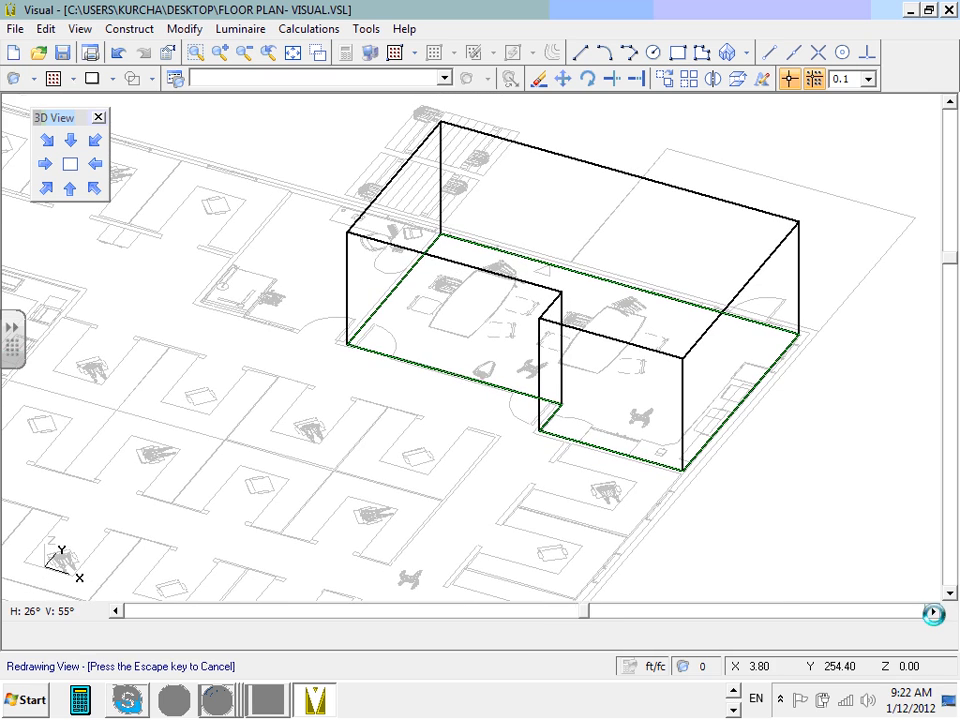
left_click(933, 613)
left_click(933, 613)
left_click(933, 613)
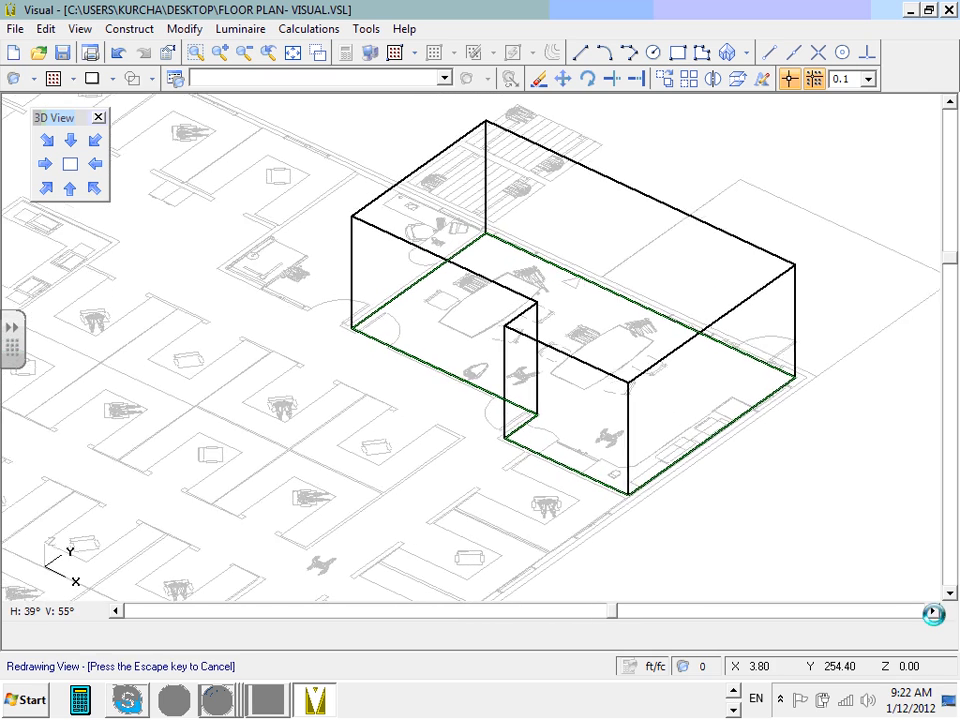
left_click(950, 592)
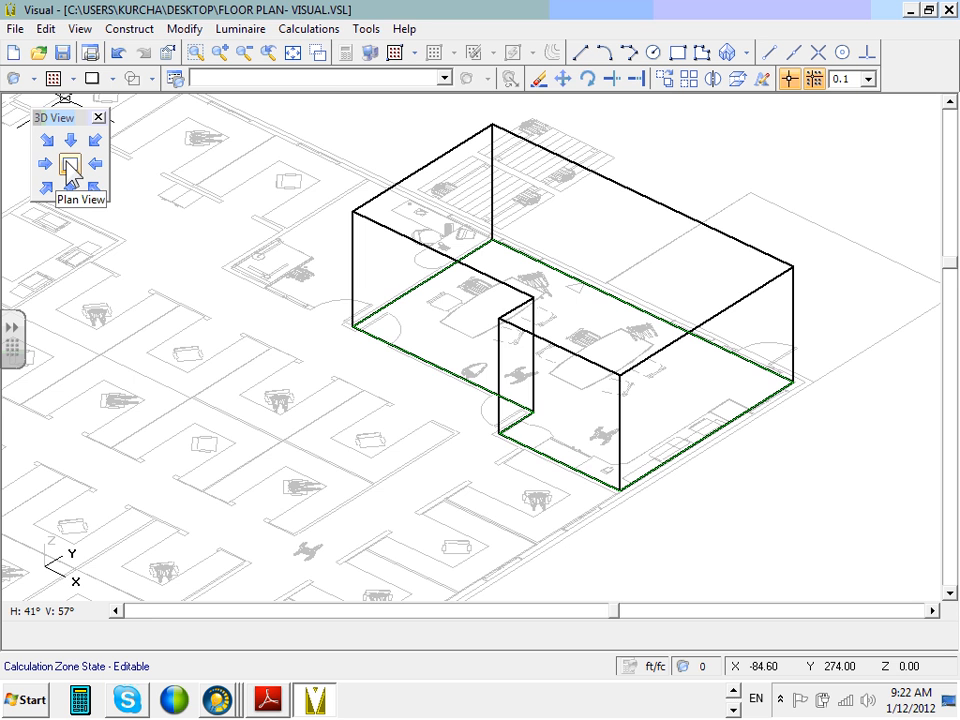
- Reset to plan view and look at Room 119 from the preset SE, SW, NW and NE 3D viewpoints
left_click(69, 167)
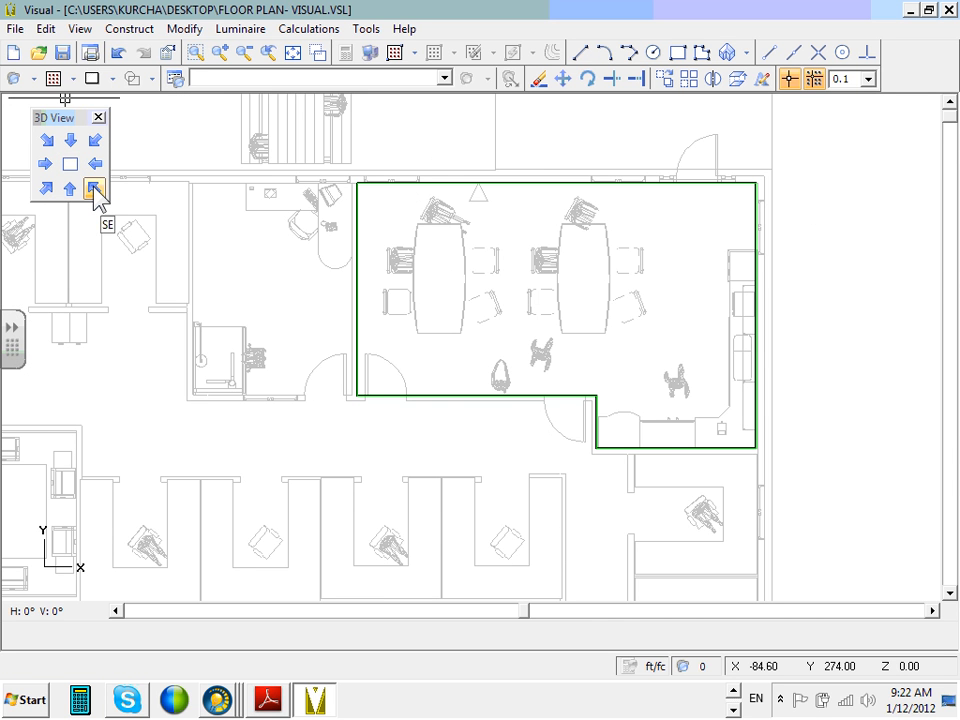
left_click(95, 190)
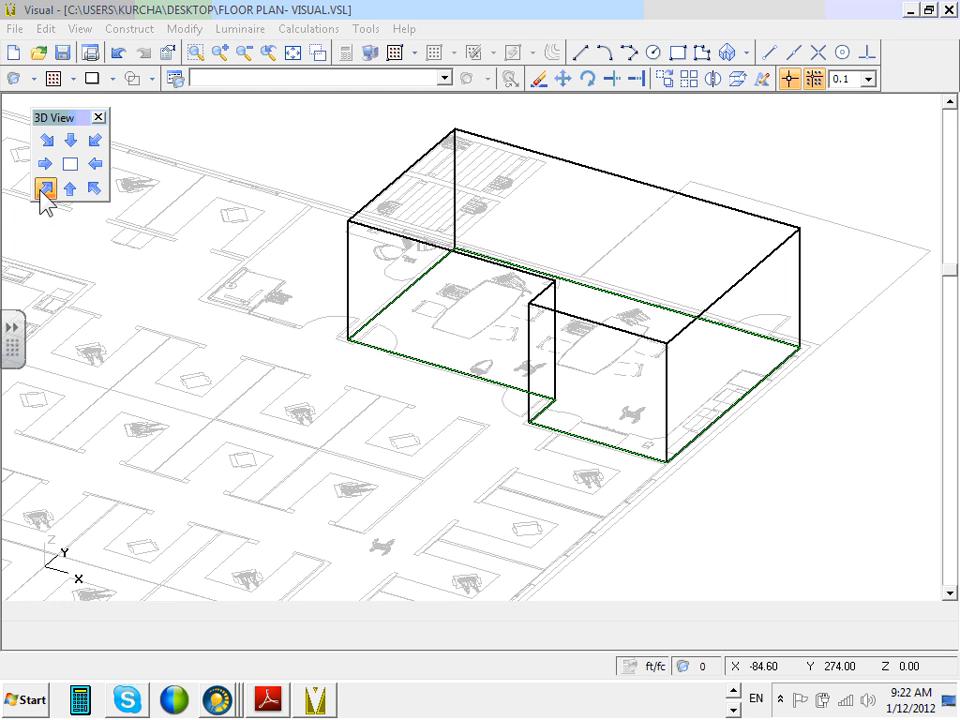
left_click(45, 190)
left_click(45, 140)
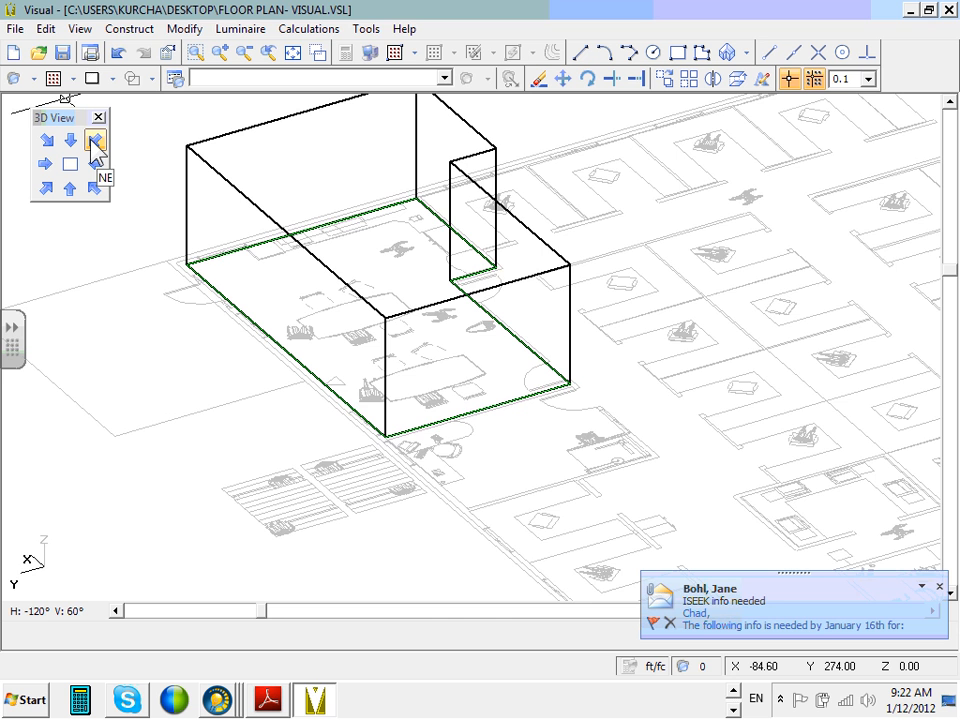
left_click(94, 141)
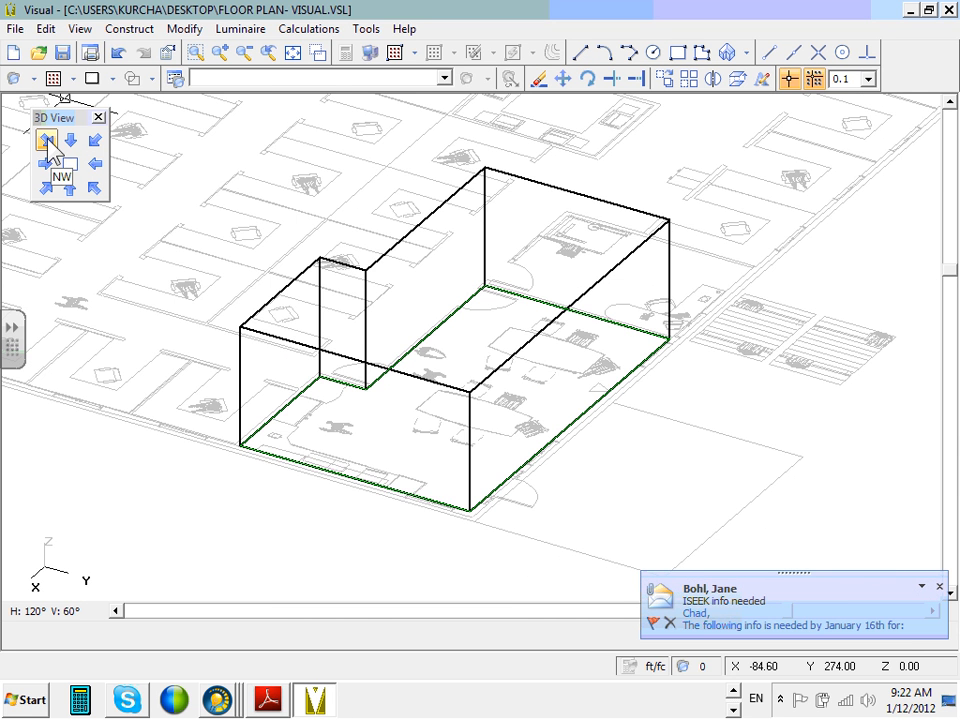
left_click(45, 140)
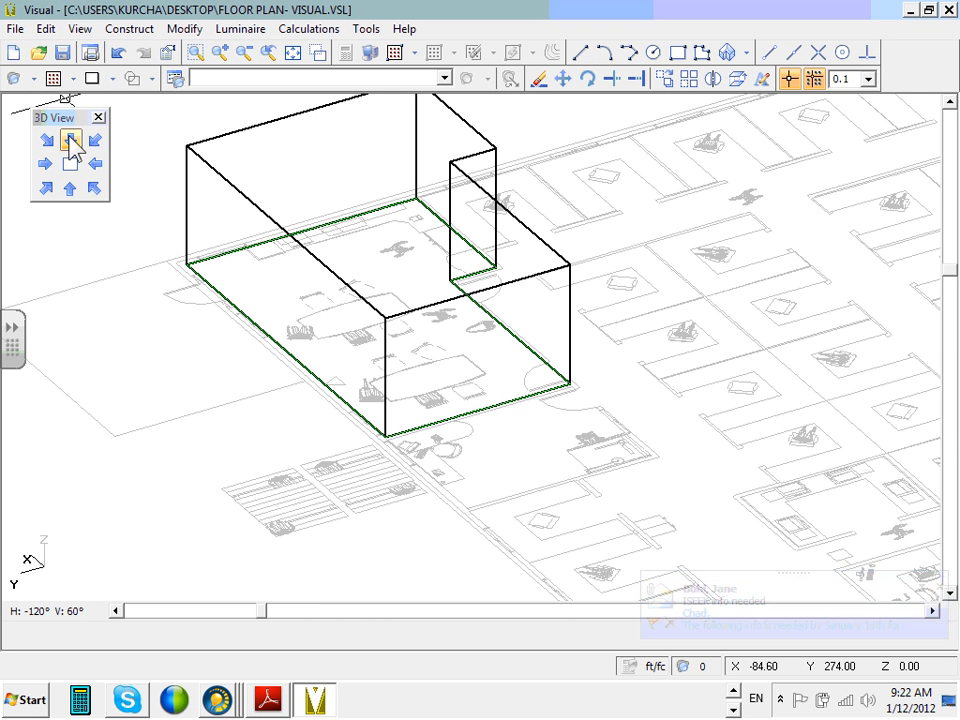
- View Room 119's elevations from the north, south, east and west
left_click(70, 141)
left_click(71, 189)
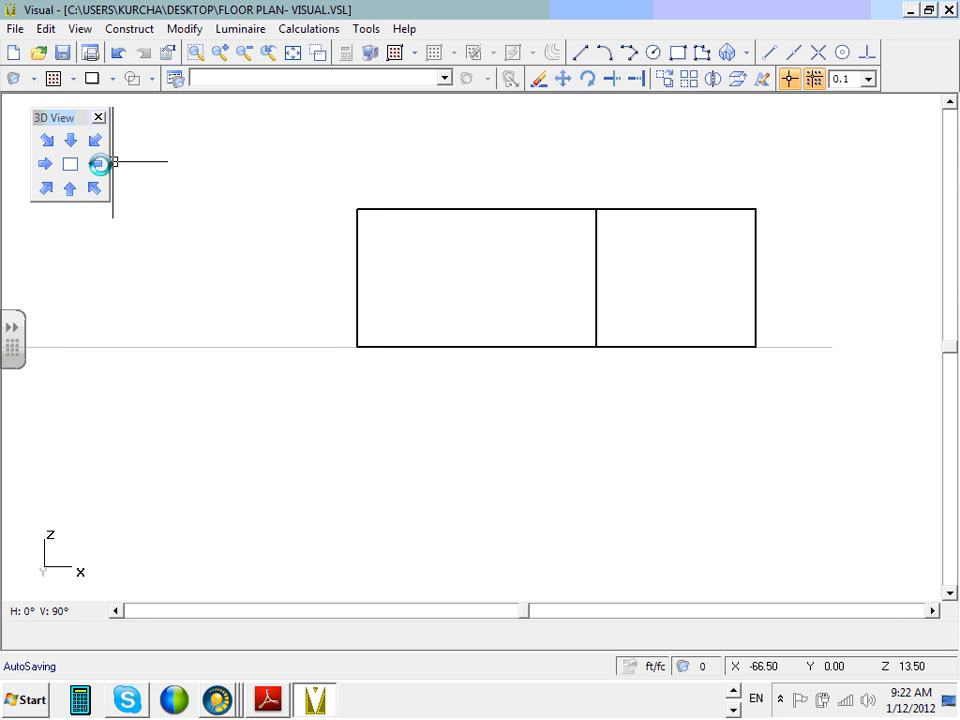
left_click(95, 164)
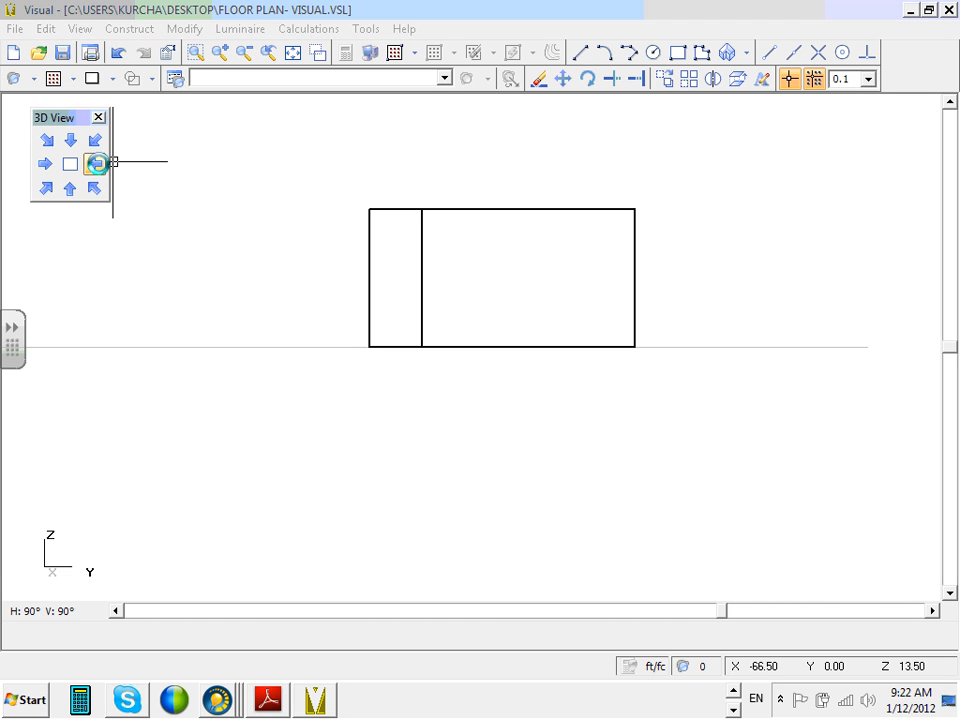
left_click(45, 165)
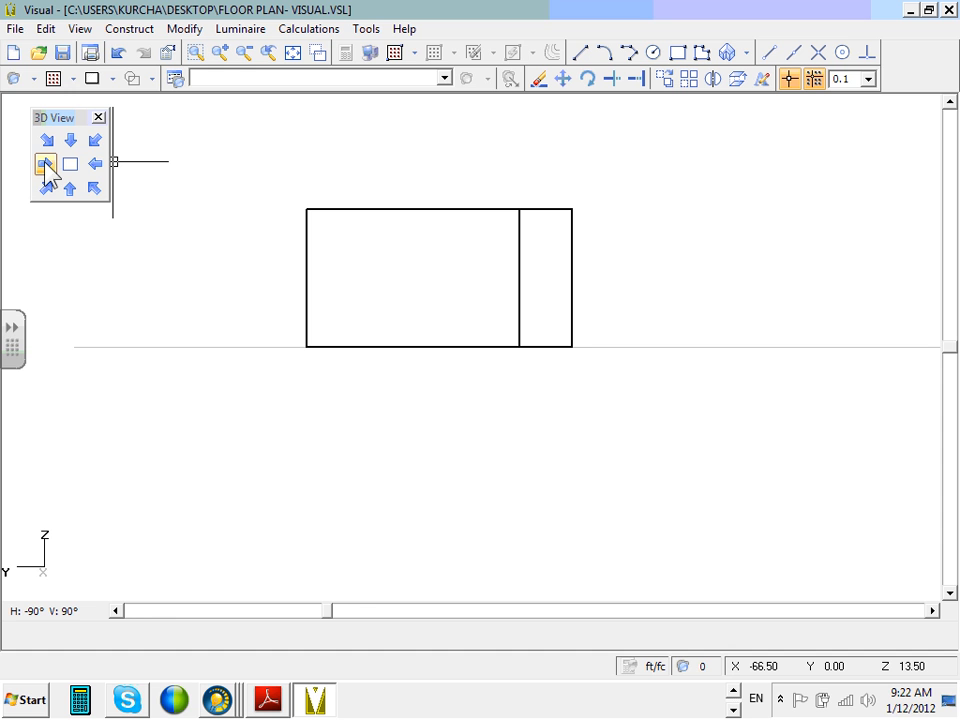
- Return to the southeast 3D view of Room 119 and save the project file
left_click(95, 190)
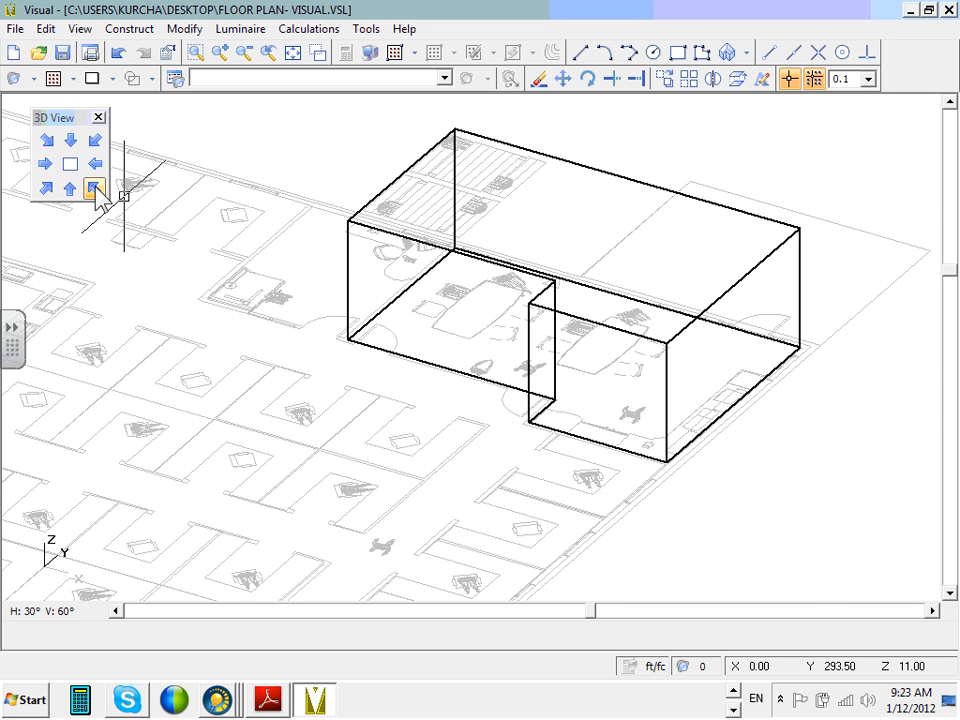
scroll(76, 182, "up", 1)
left_click(64, 51)
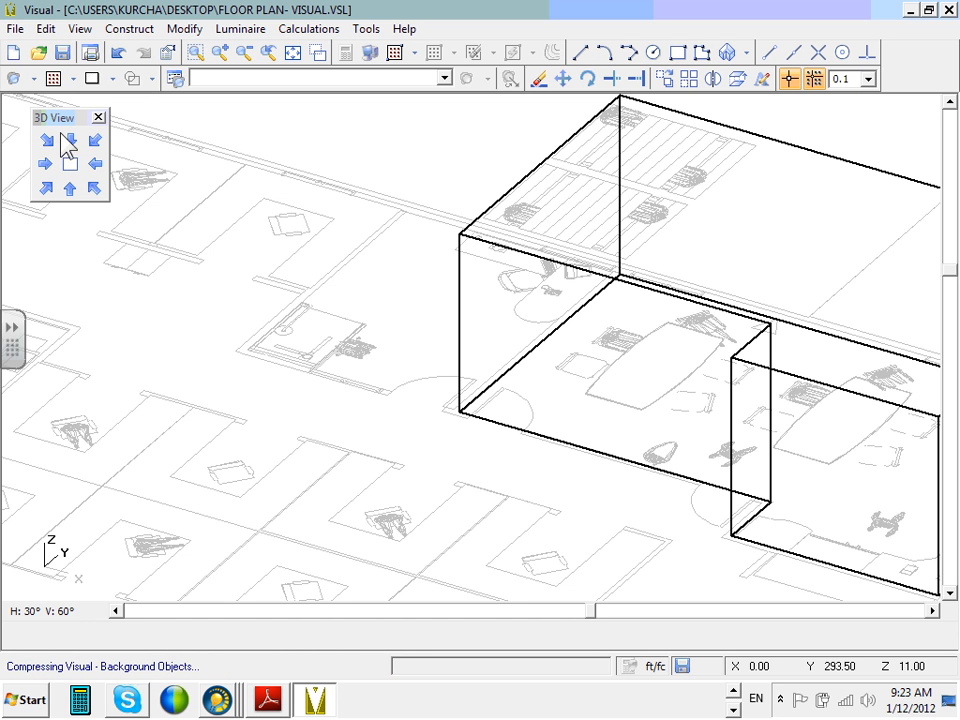
- Show Room 119 in plan view, and return to the southeast 3D view
left_click(69, 163)
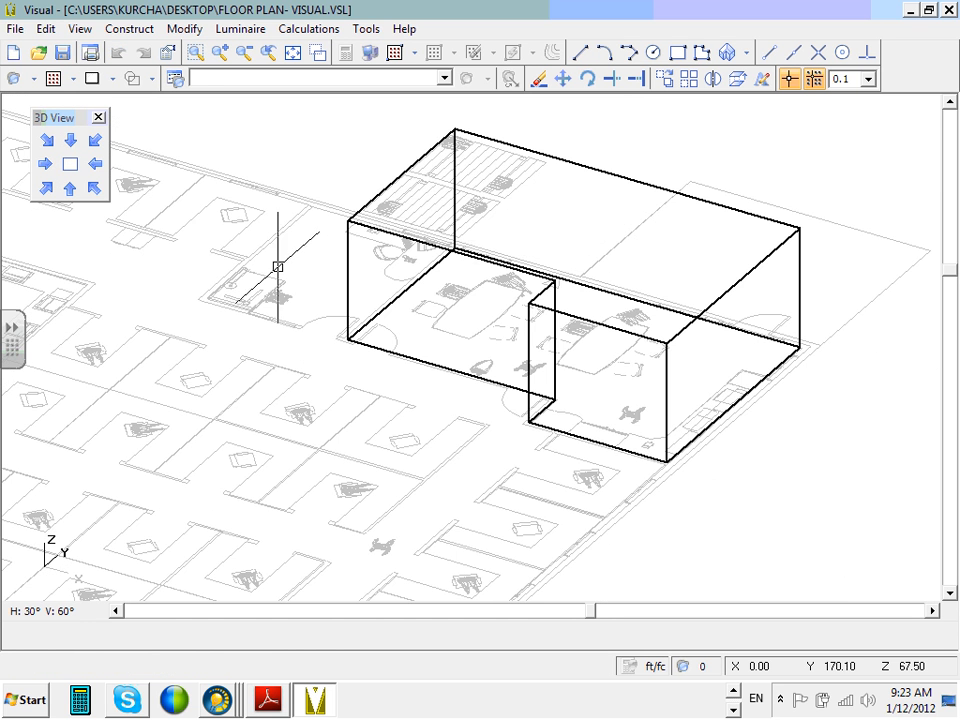
left_click(70, 163)
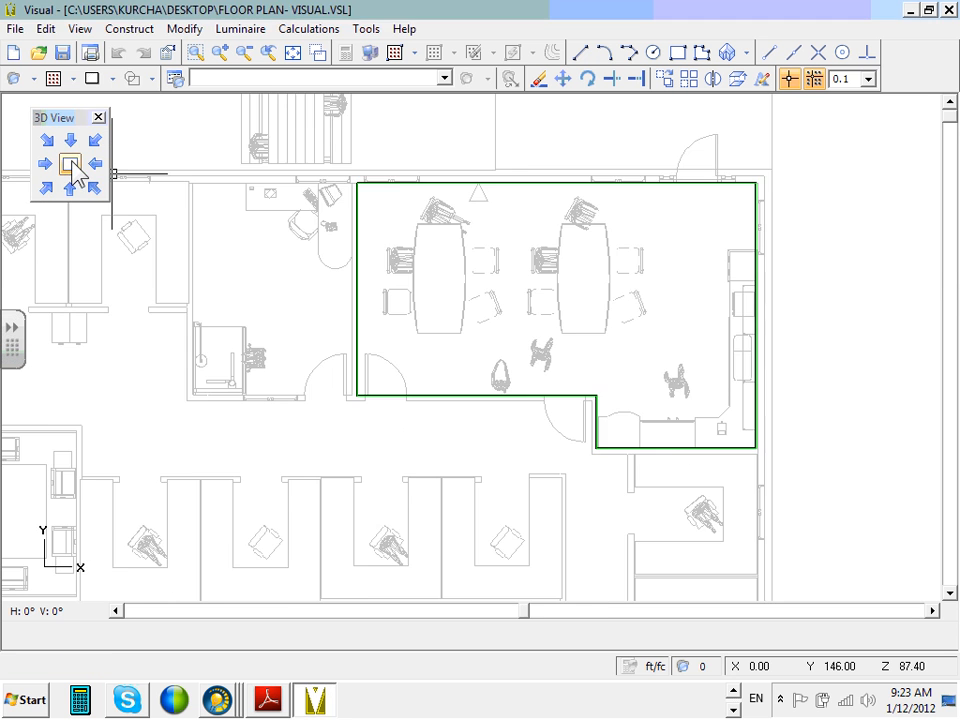
left_click(94, 187)
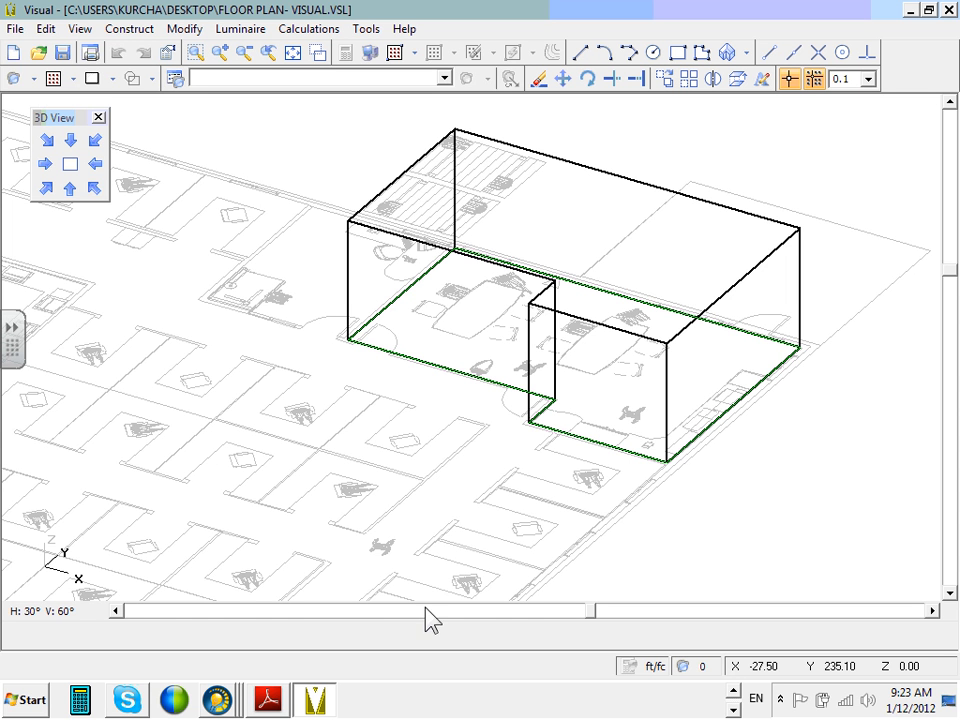
- Switch to SMART Notebook and display the handwritten page of workflow steps full screen
left_click(735, 704)
left_click(735, 707)
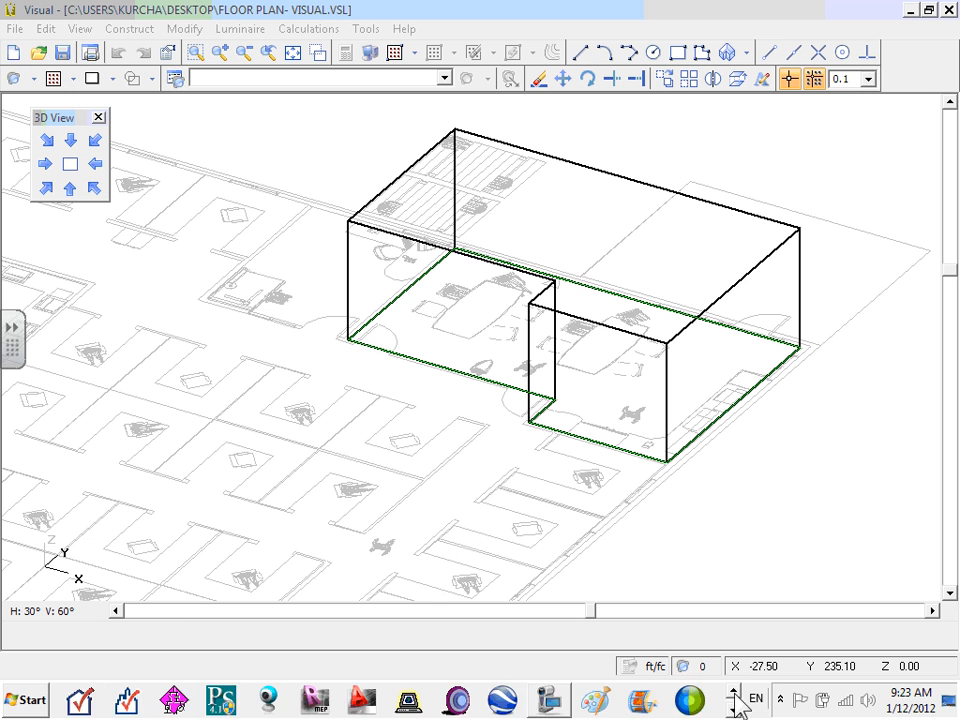
left_click(735, 707)
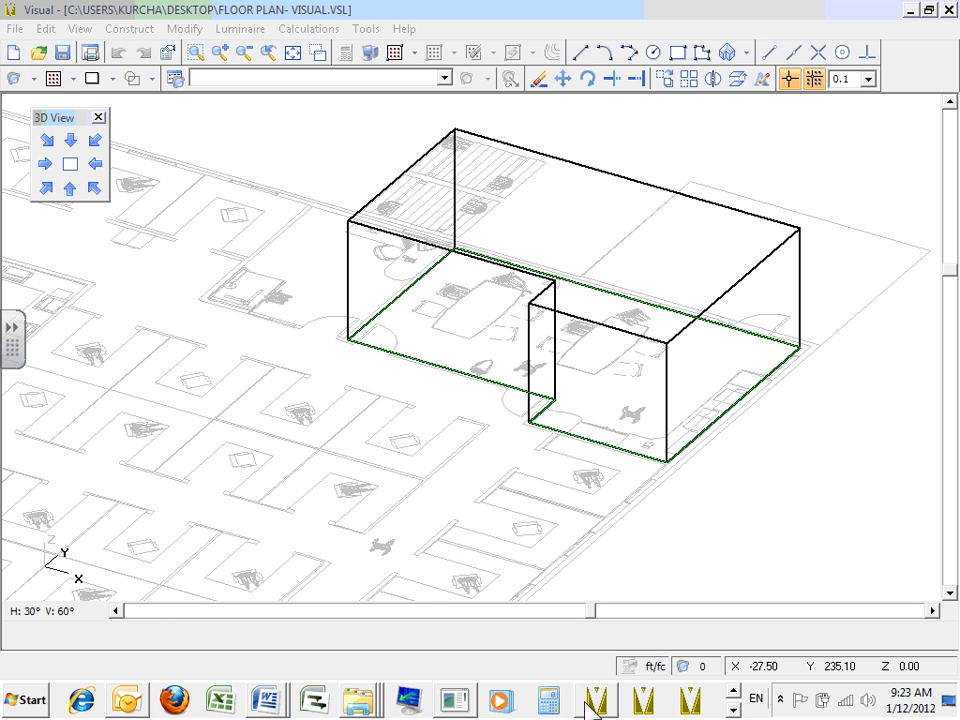
left_click(735, 707)
mouse_move(548, 708)
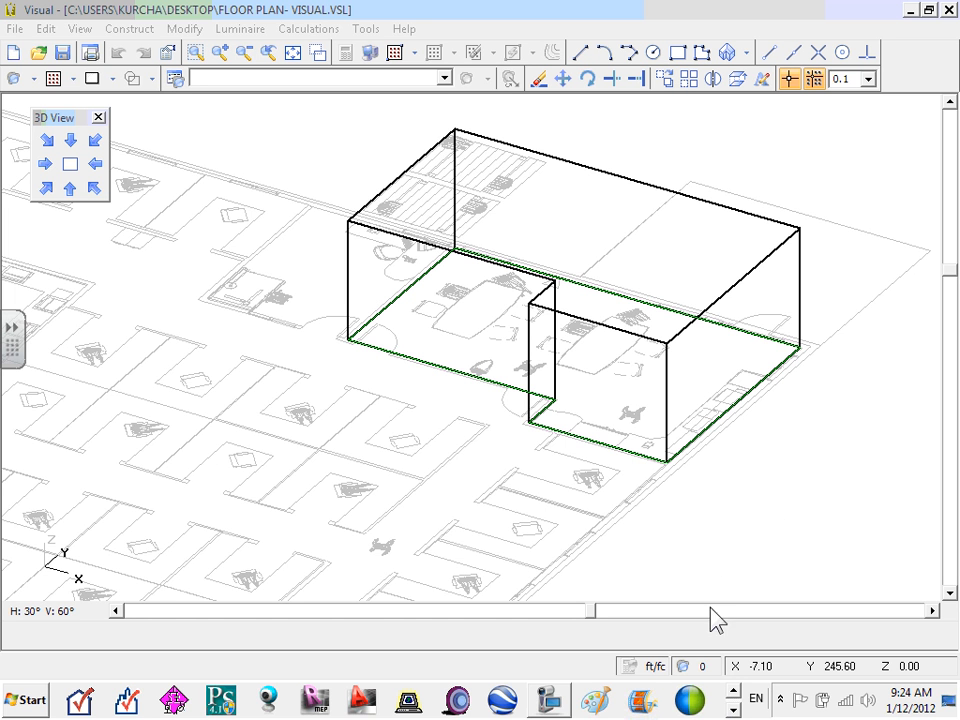
left_click(733, 711)
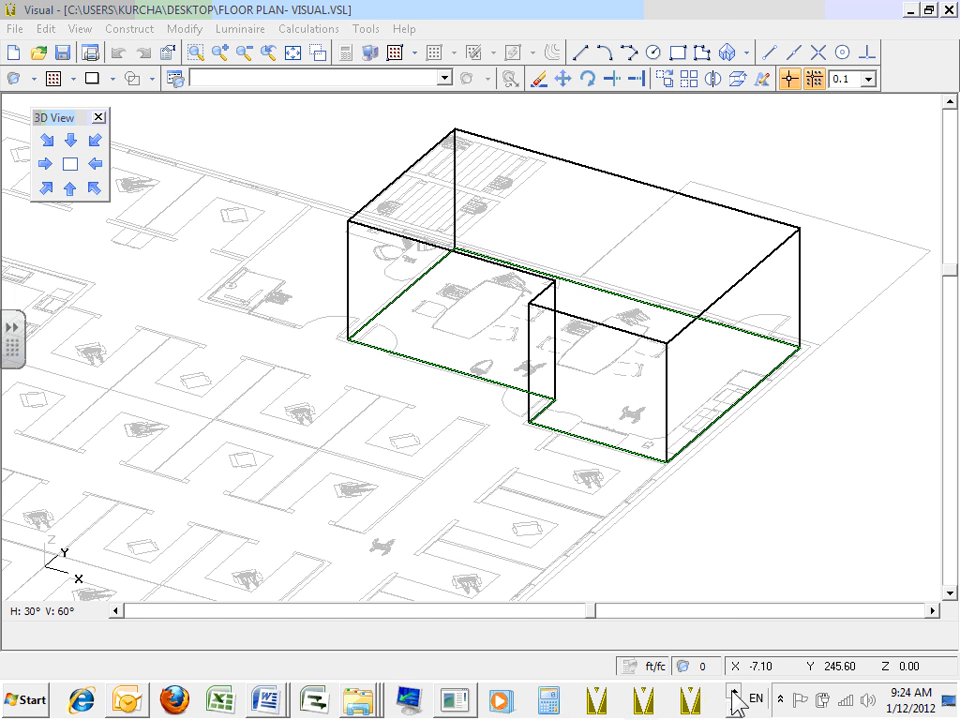
left_click(462, 700)
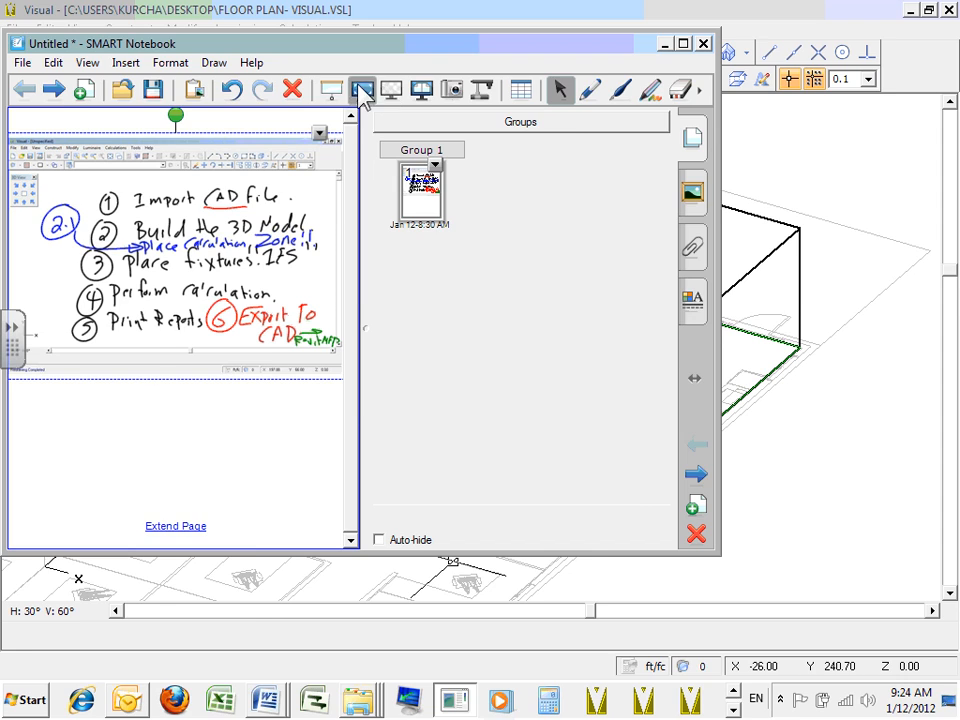
left_click(361, 90)
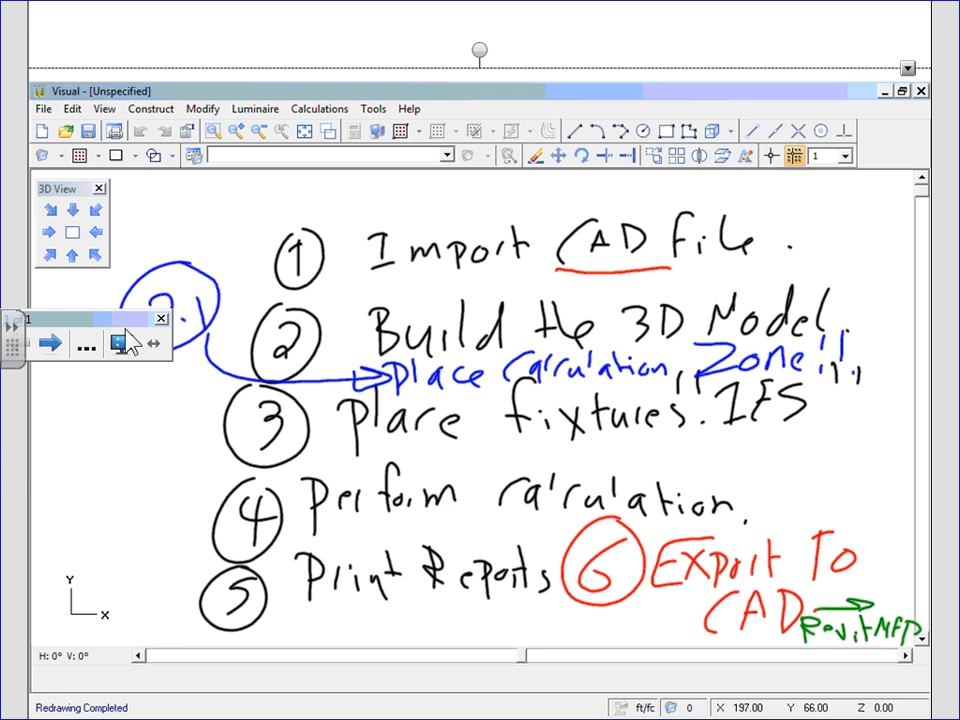
- Move the floating page toolbar off item 2.1, exit full screen, and minimize SMART Notebook to return to Visual
left_click_drag(127, 325, 120, 462)
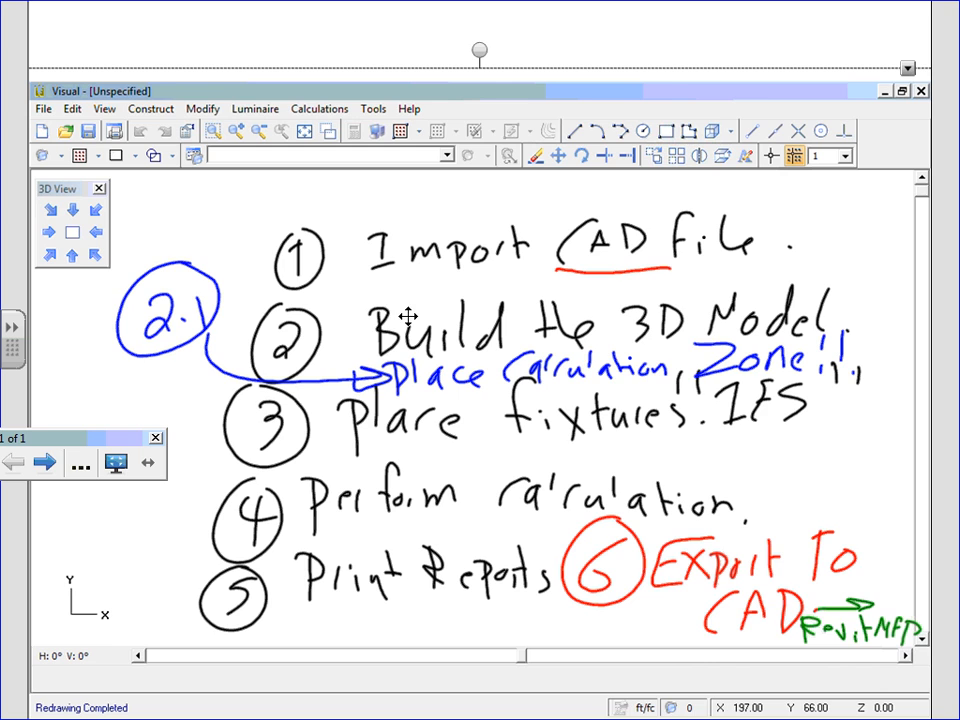
key("Escape")
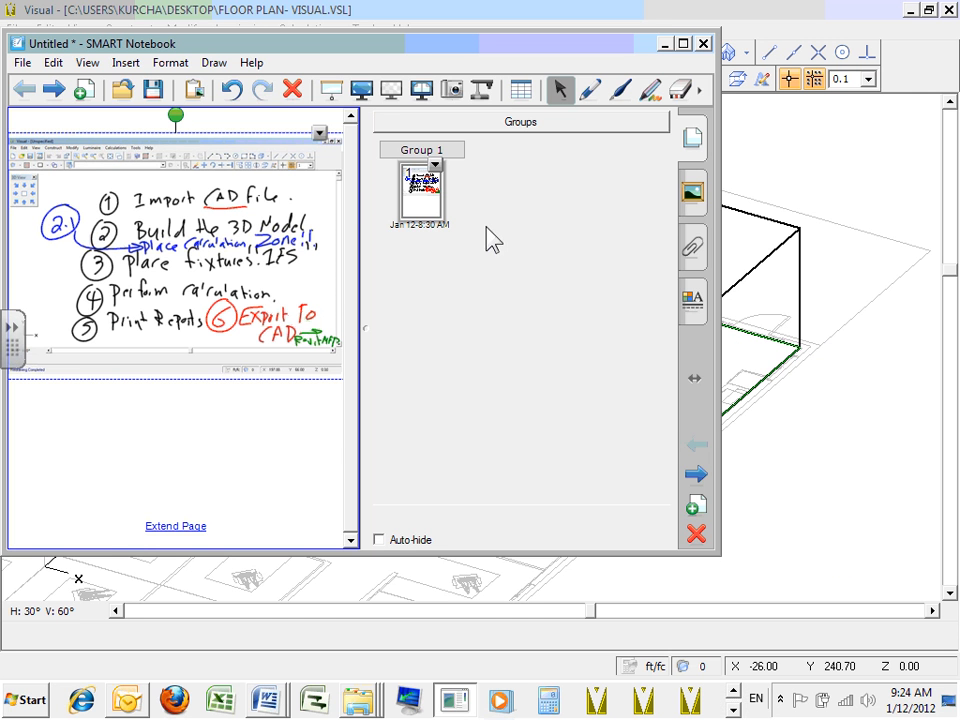
left_click(665, 44)
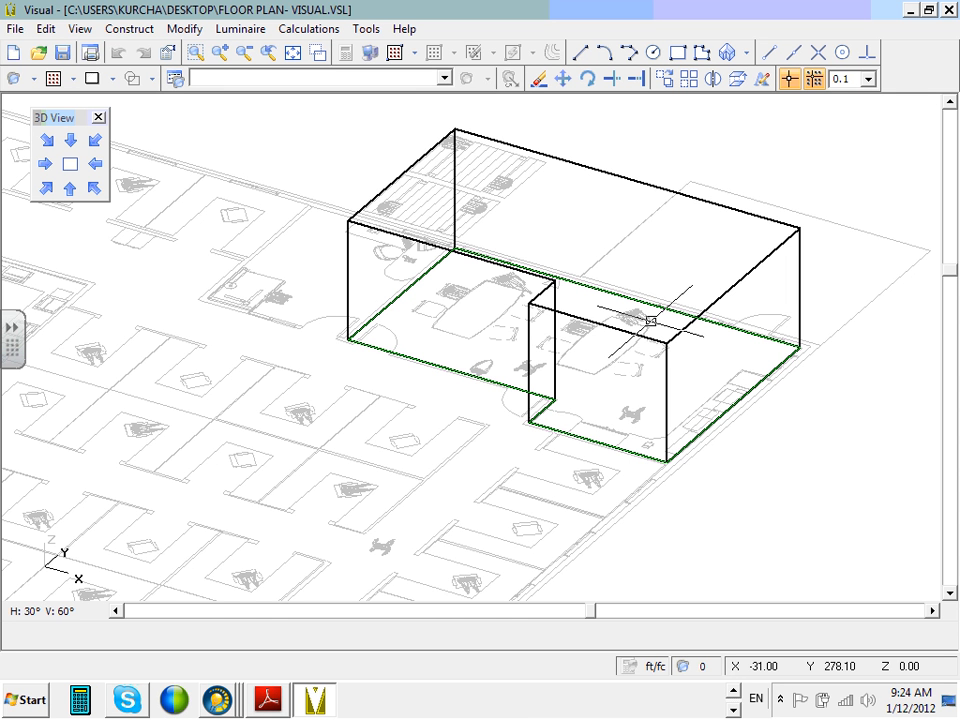
- Start a surface calculation zone and select the floor of Room 119 as its surface
left_click(312, 30)
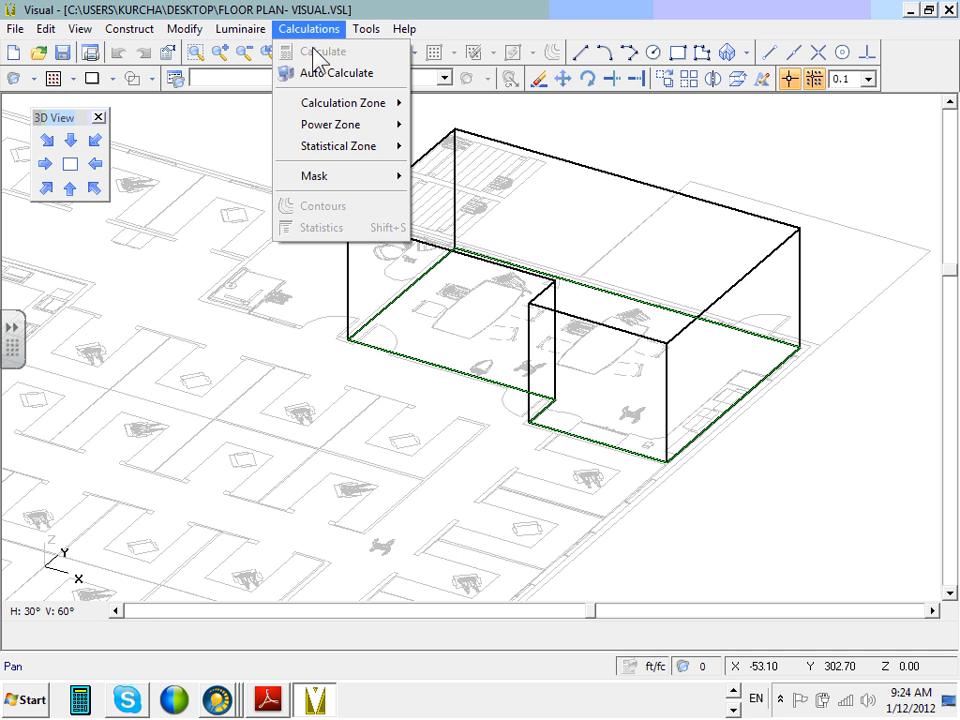
mouse_move(382, 113)
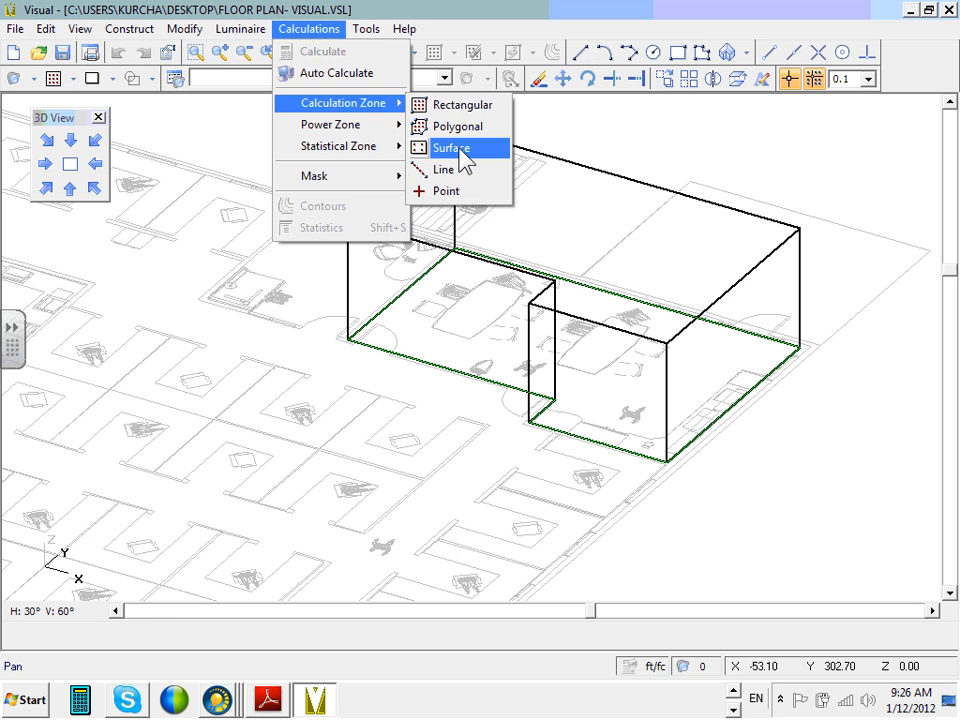
left_click(455, 148)
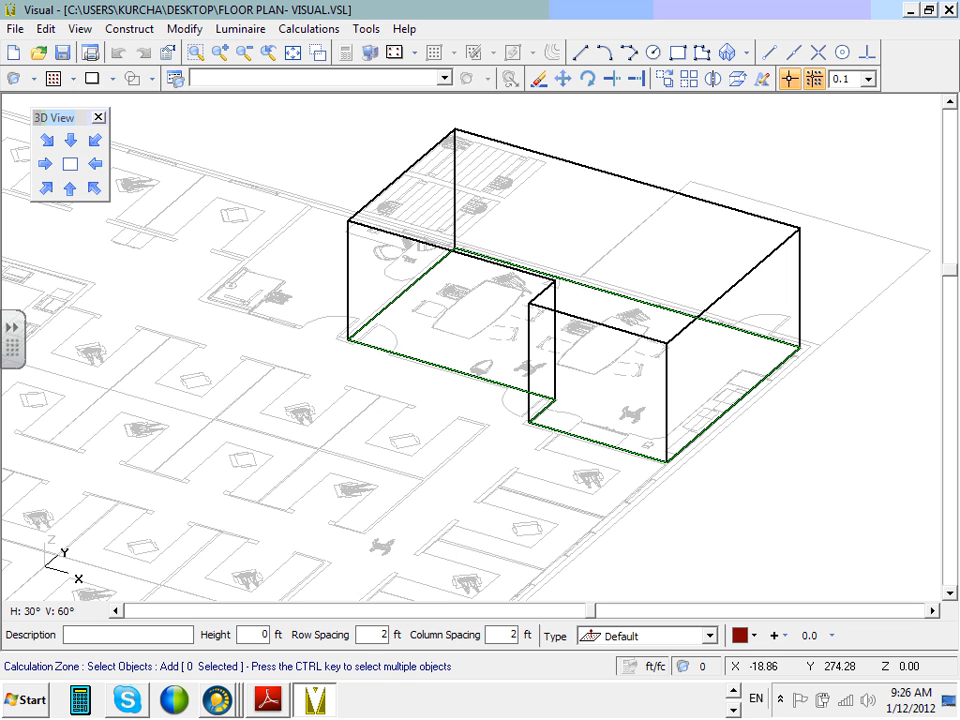
left_click(755, 389)
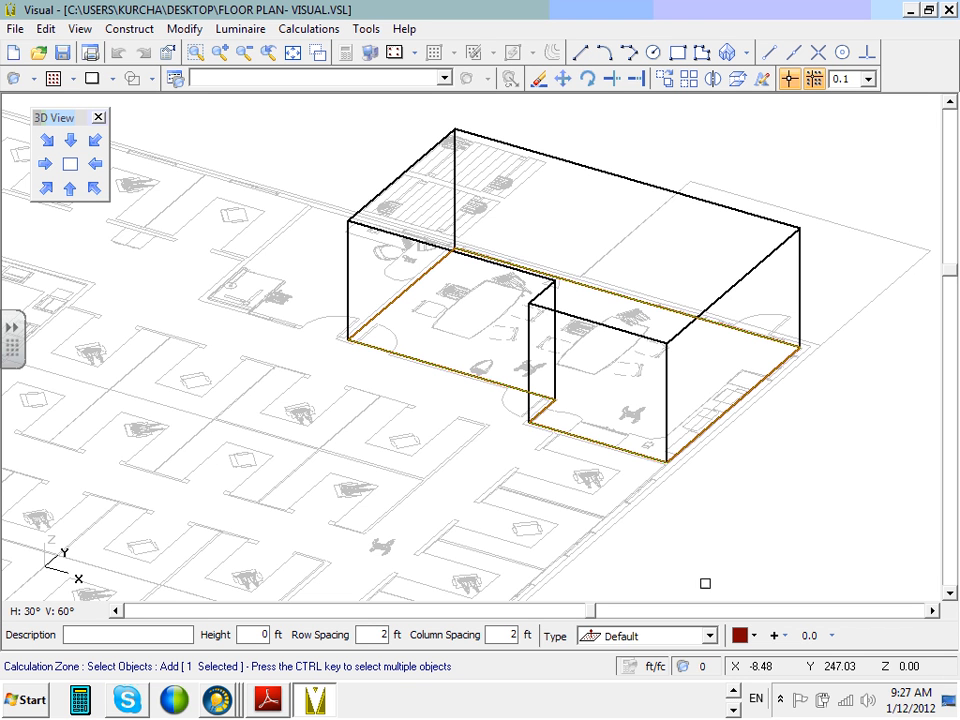
left_click(42, 30)
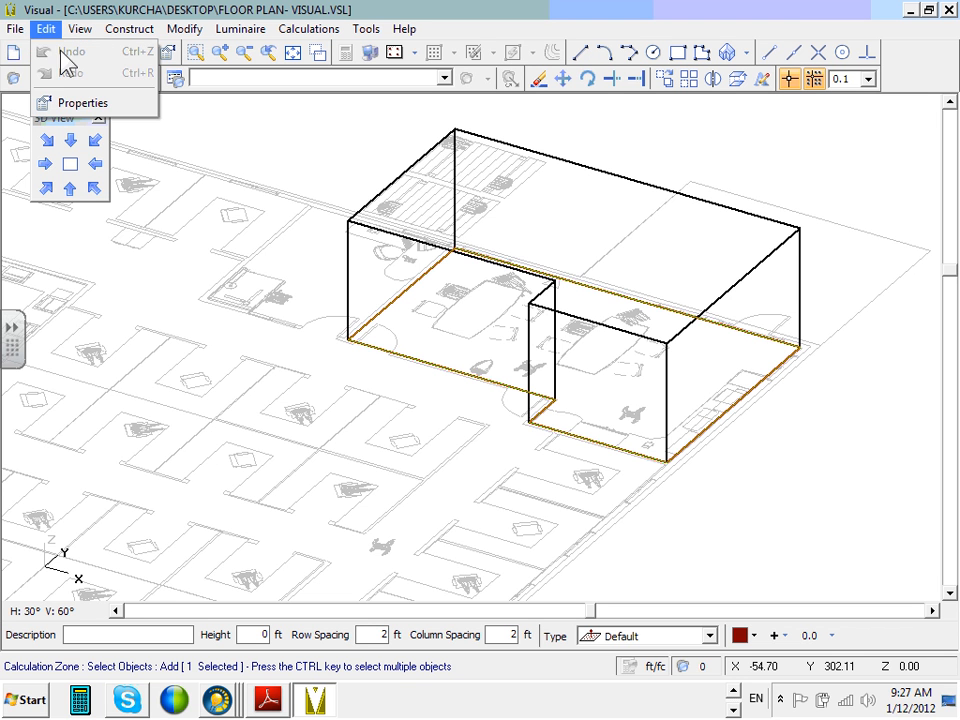
key("Escape")
left_click(404, 28)
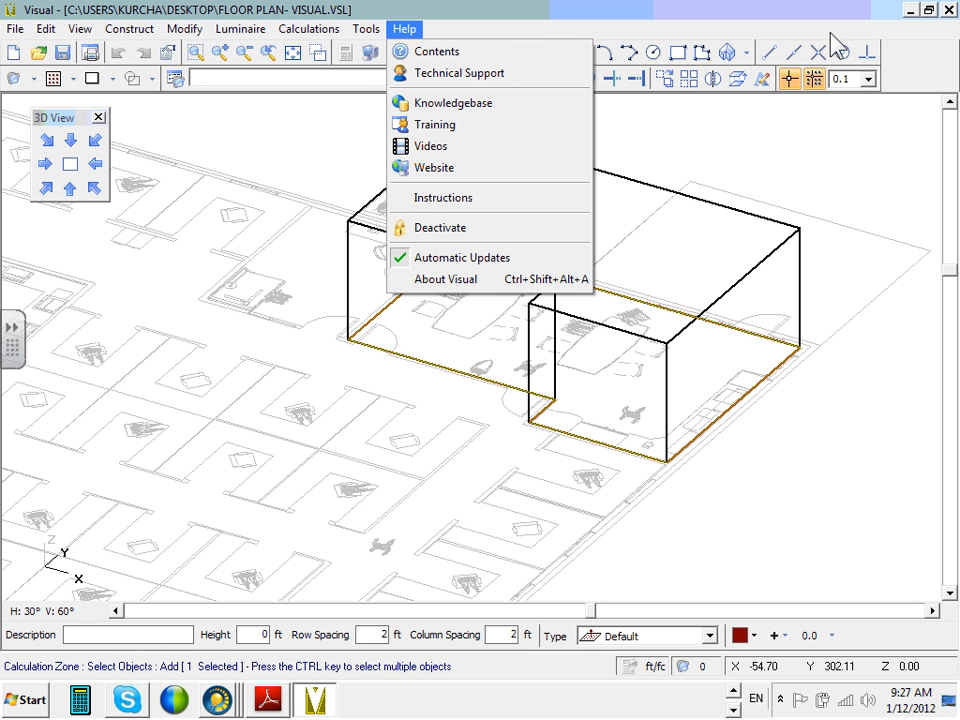
left_click(888, 173)
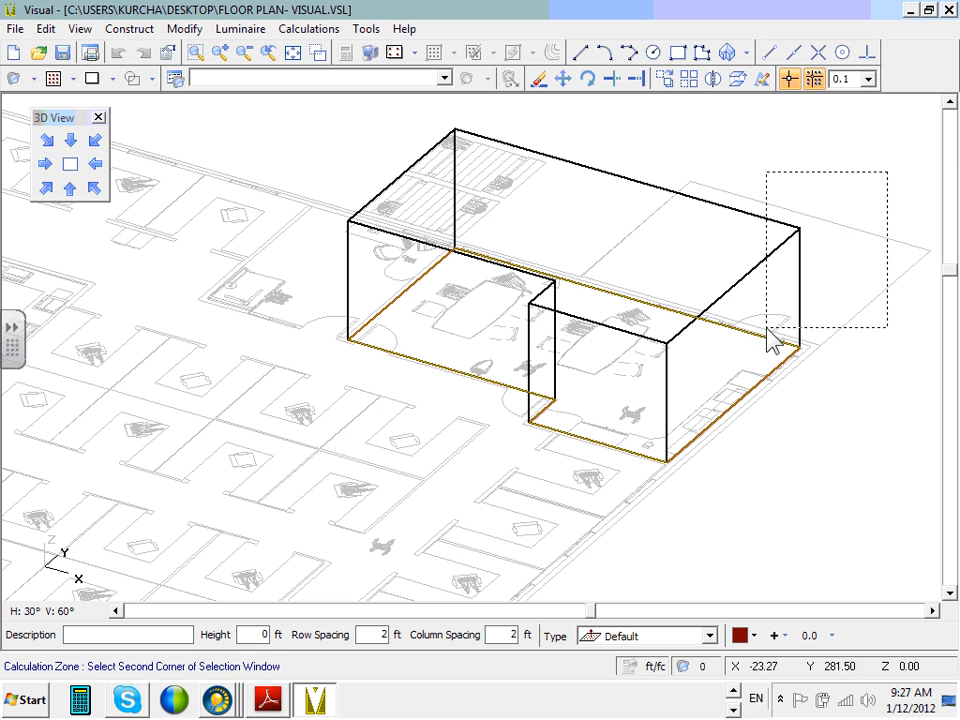
left_click(893, 170)
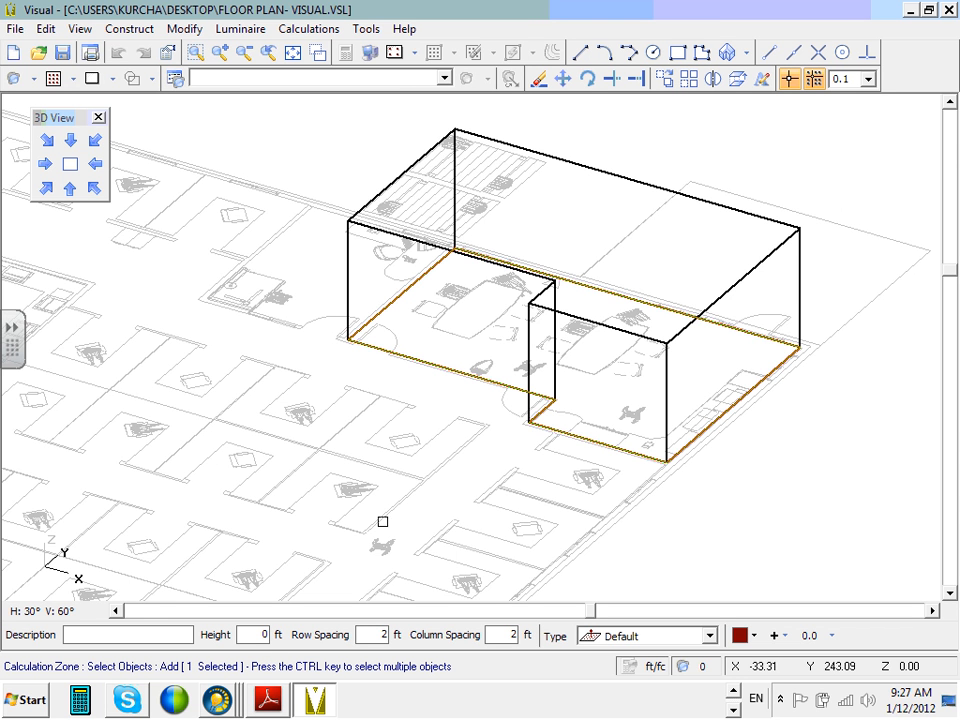
- Describe the calculation zone as Room 119, set its height to 2.5 ft, and place it on the selected floor
left_click(150, 635)
type("Room 119")
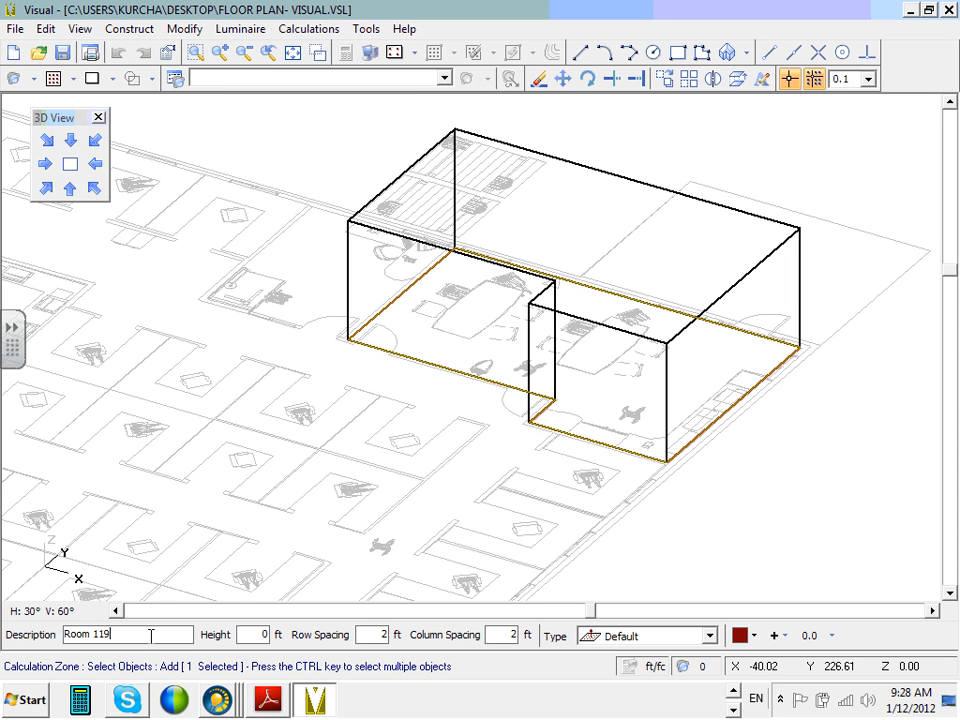
double_click(261, 634)
type("2.5")
right_click(695, 233)
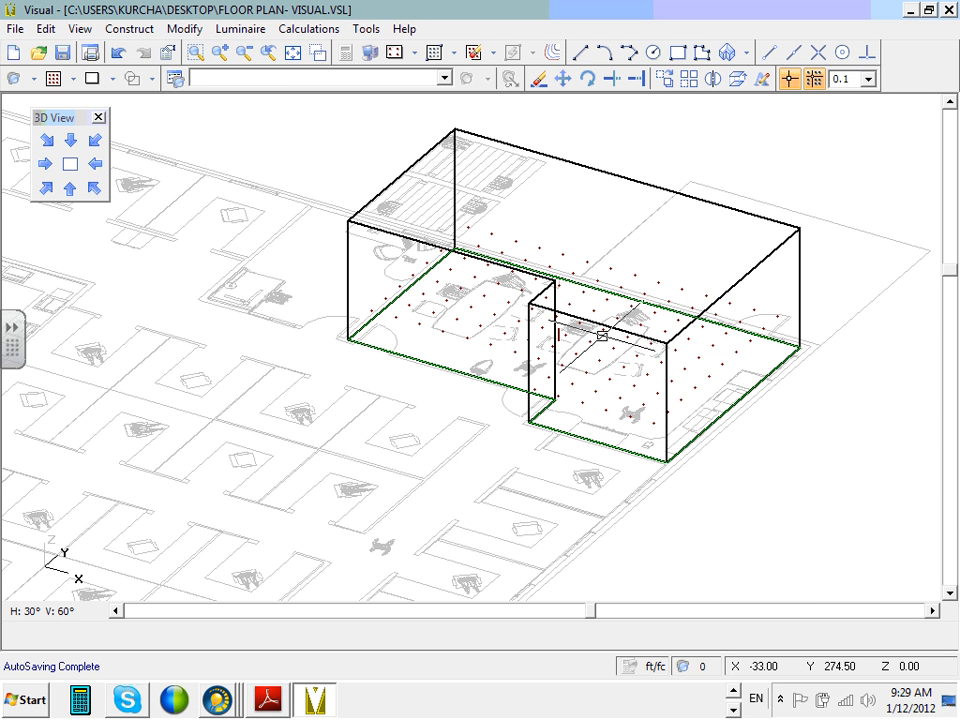
- Examine the calculation points inside Room 119 in the 3D view, up close and from farther away
scroll(600, 343, "up", 2)
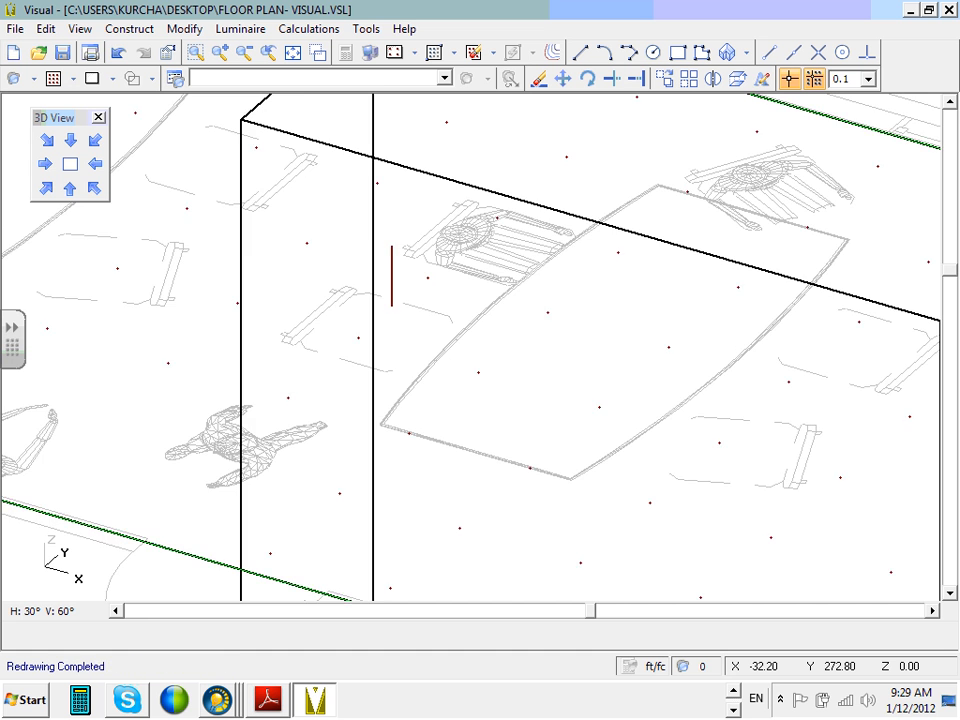
scroll(600, 343, "up", 2)
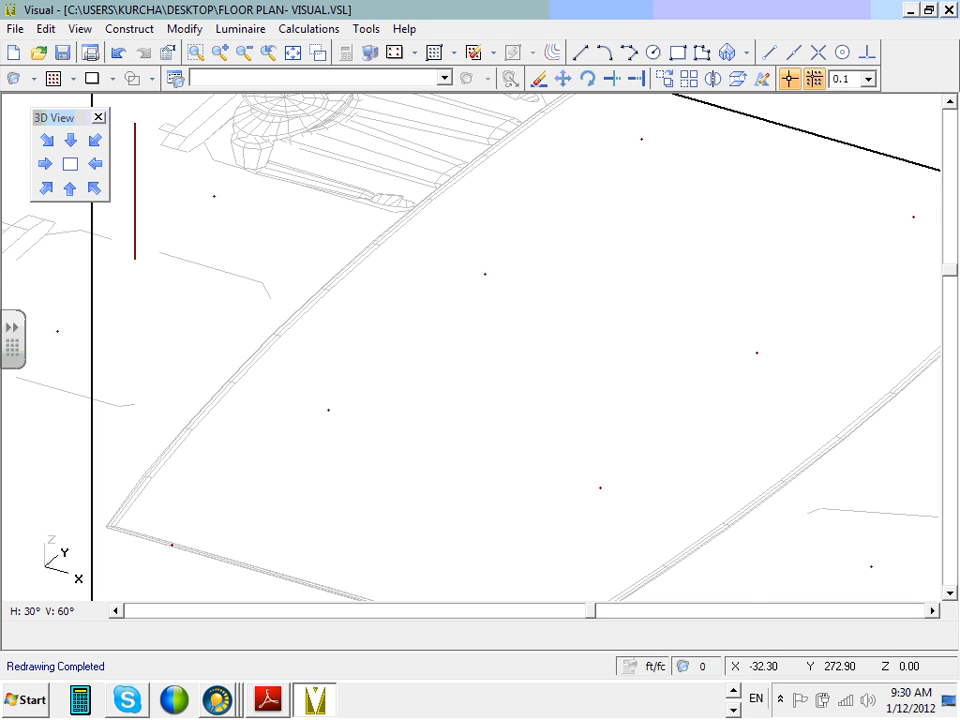
scroll(600, 336, "down", 3)
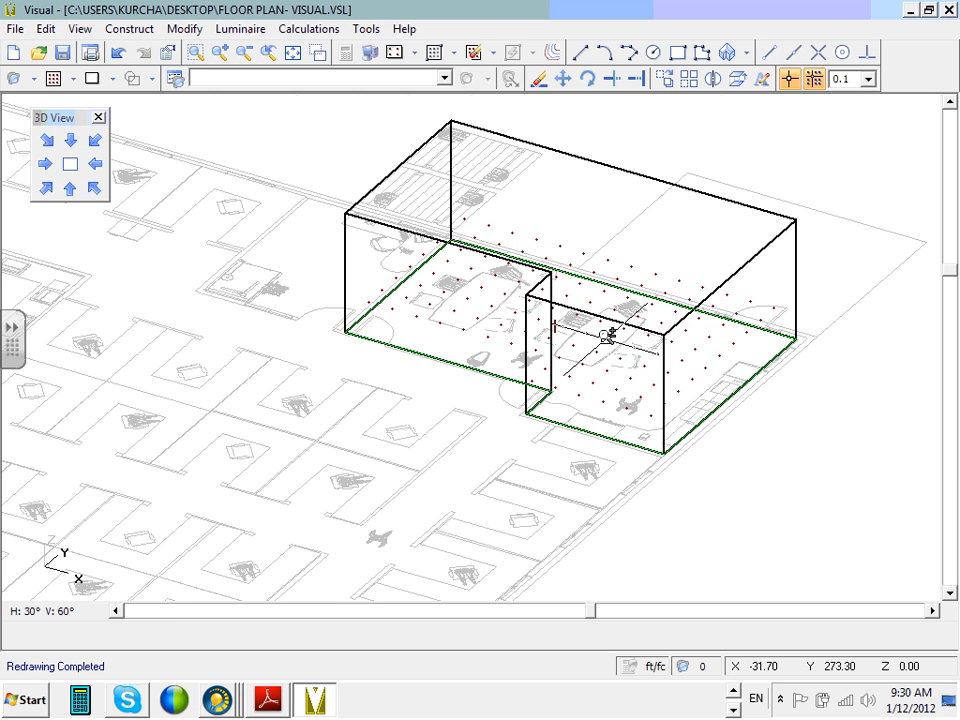
scroll(604, 338, "up", 2)
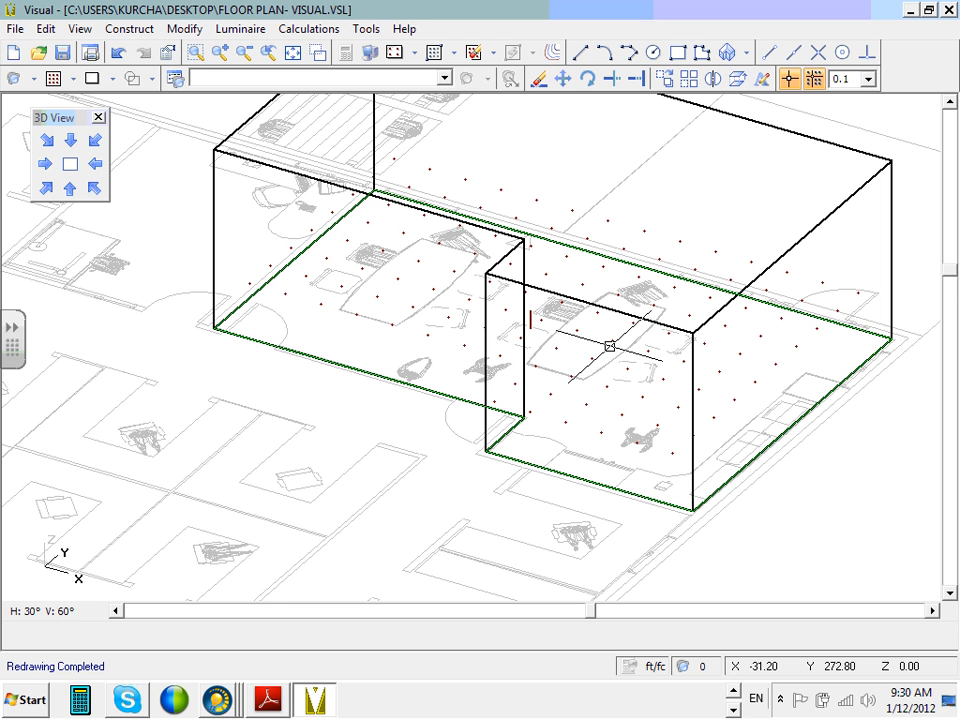
scroll(600, 286, "down", 2)
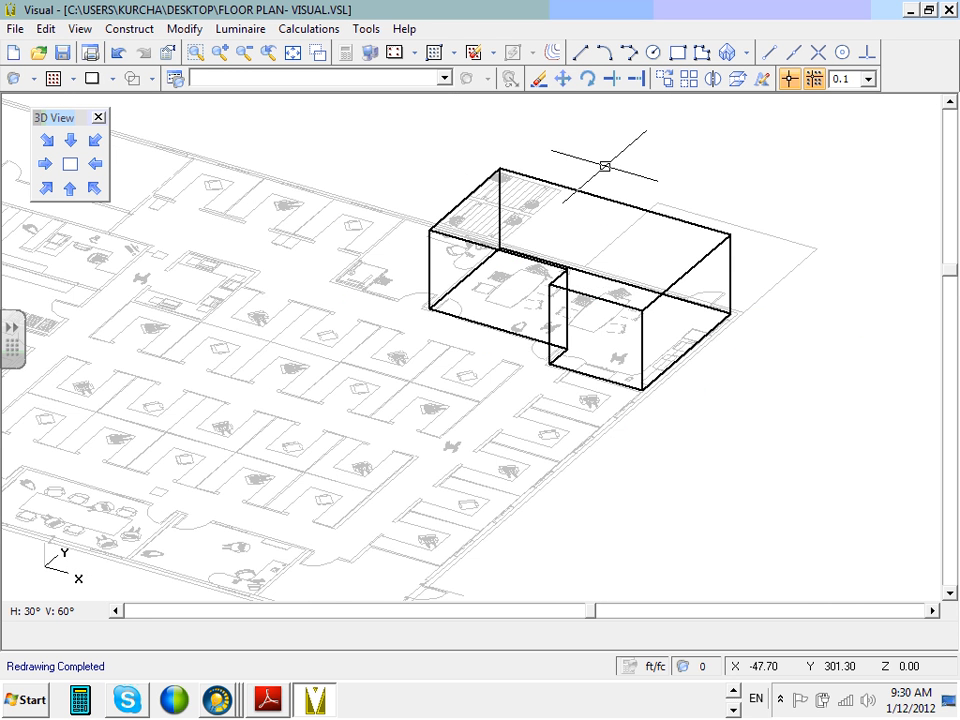
scroll(603, 170, "up", 4)
scroll(602, 180, "down", 2)
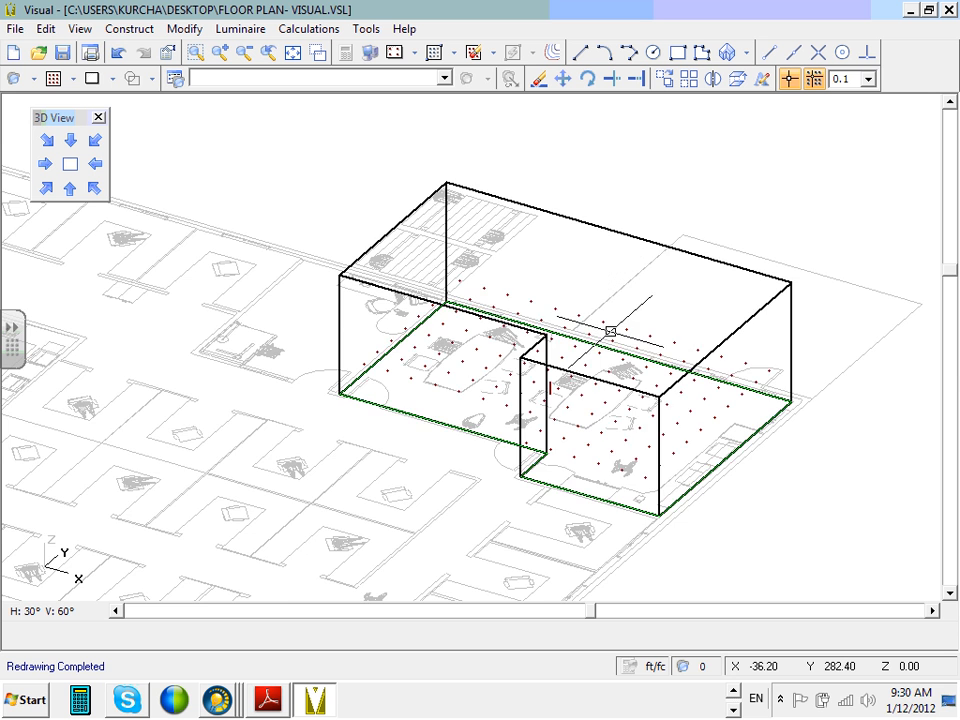
scroll(611, 328, "up", 2)
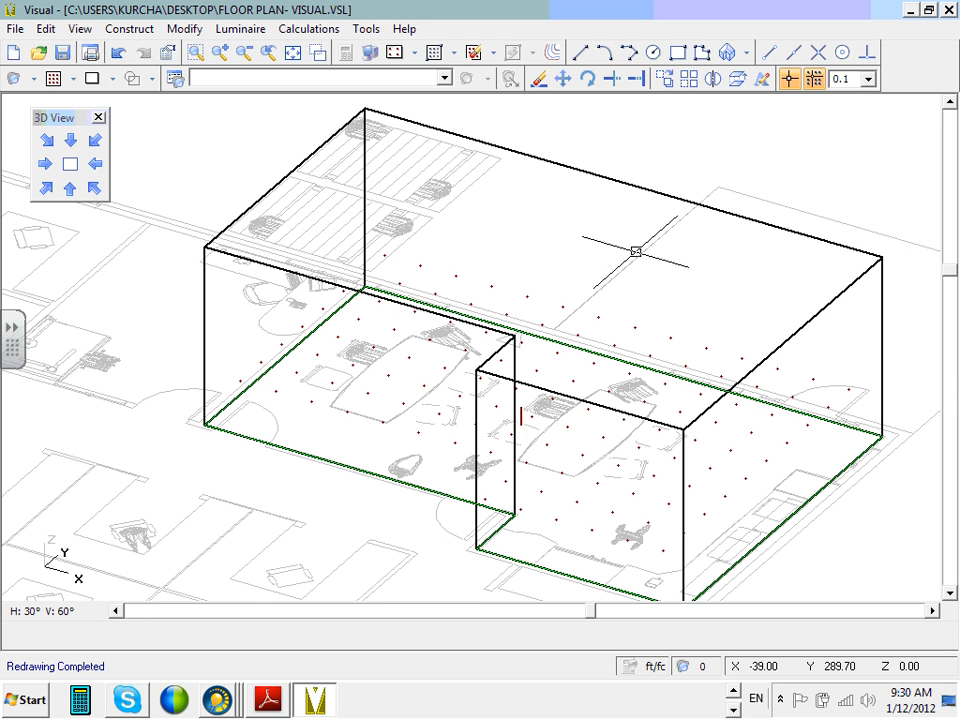
- Check the Room 119 calculation points in plan view and in the front elevation, and return to plan view
left_click(70, 163)
scroll(366, 243, "down", 2)
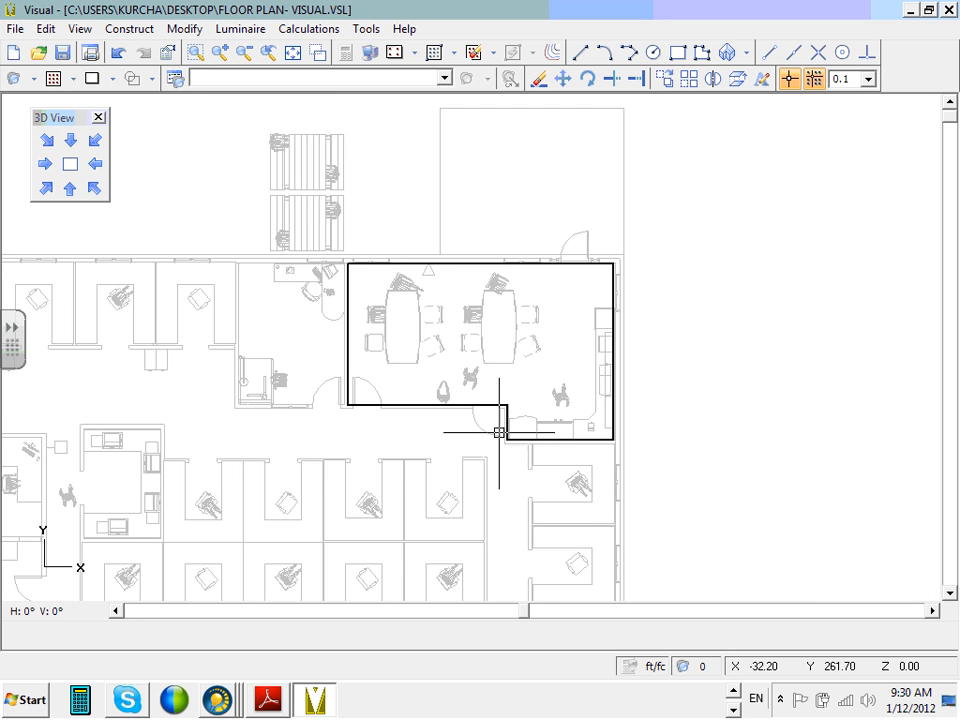
scroll(497, 399, "up", 1)
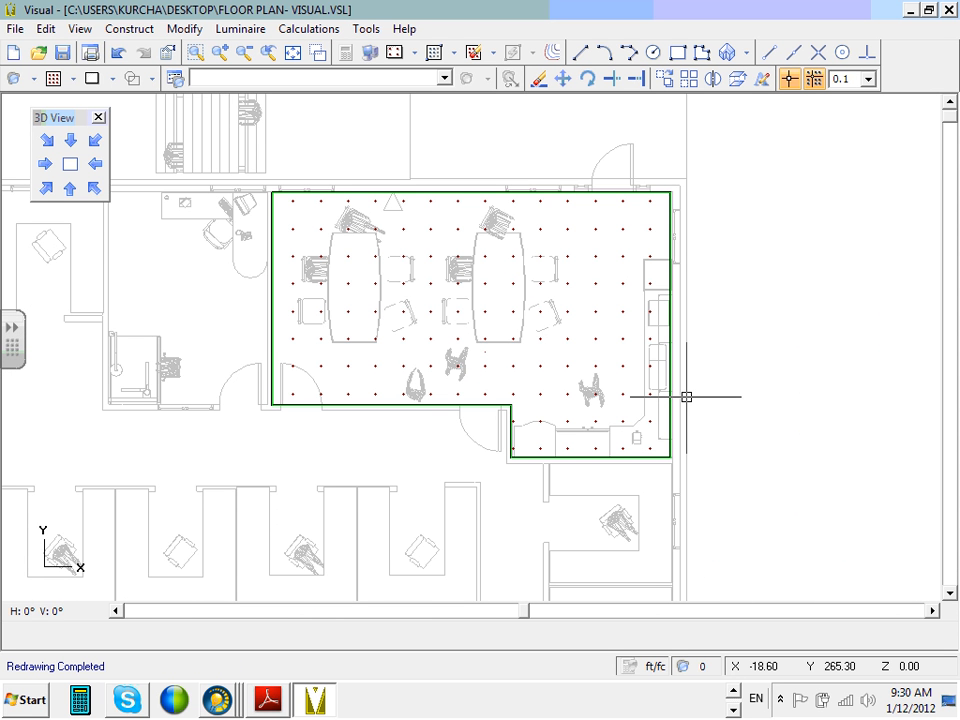
left_click(70, 190)
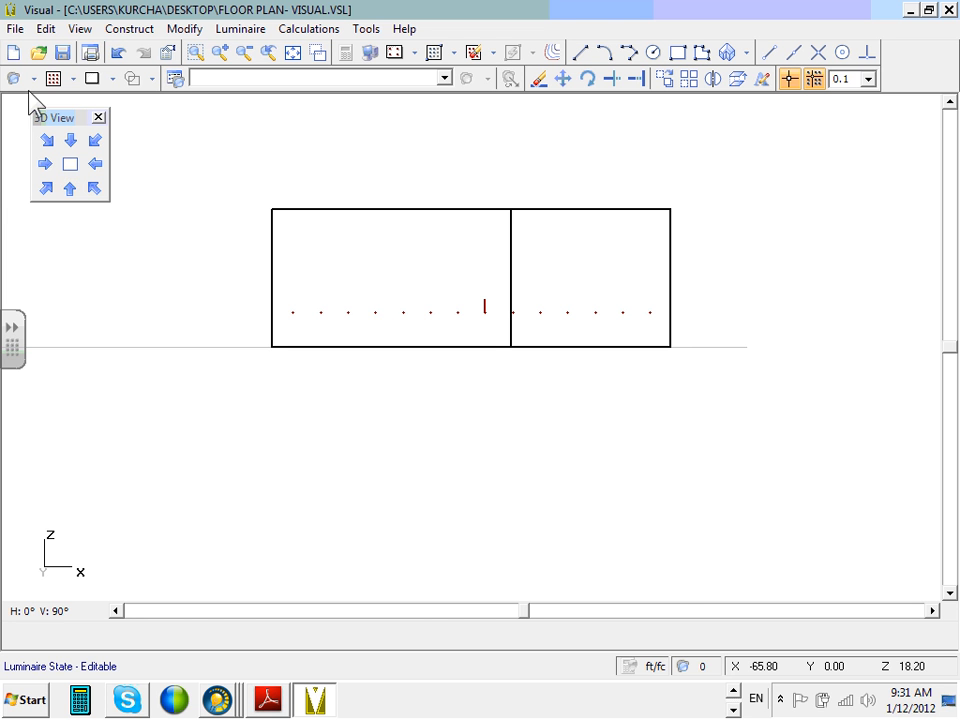
left_click(70, 163)
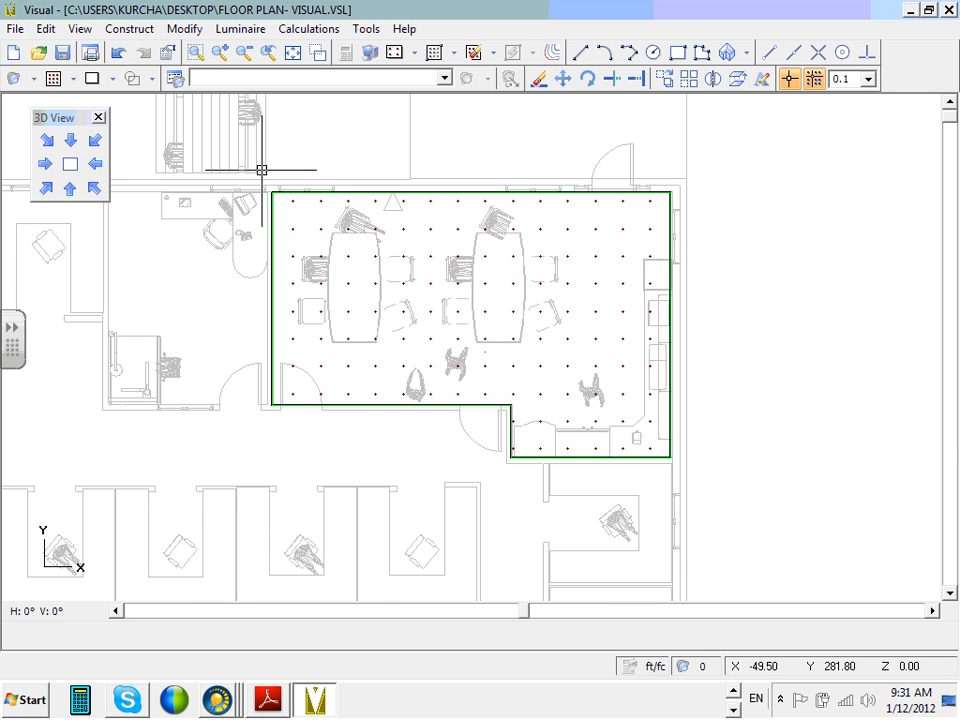
- Open the properties of the Room 119 solid and its calculation zone together, and expand the room's surfaces
left_click(168, 57)
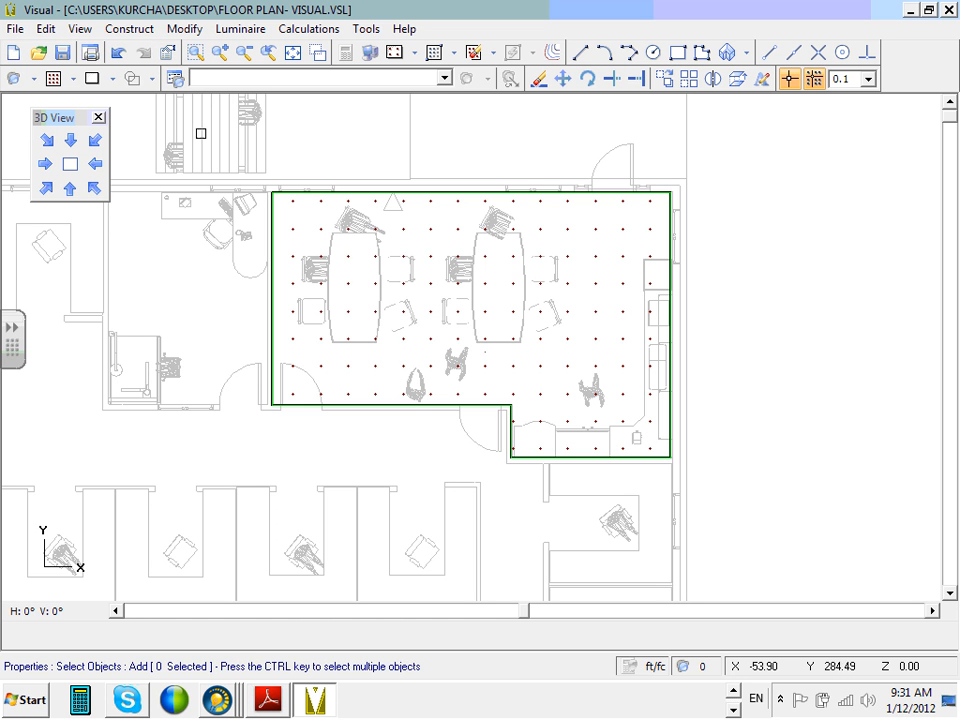
left_click(220, 150)
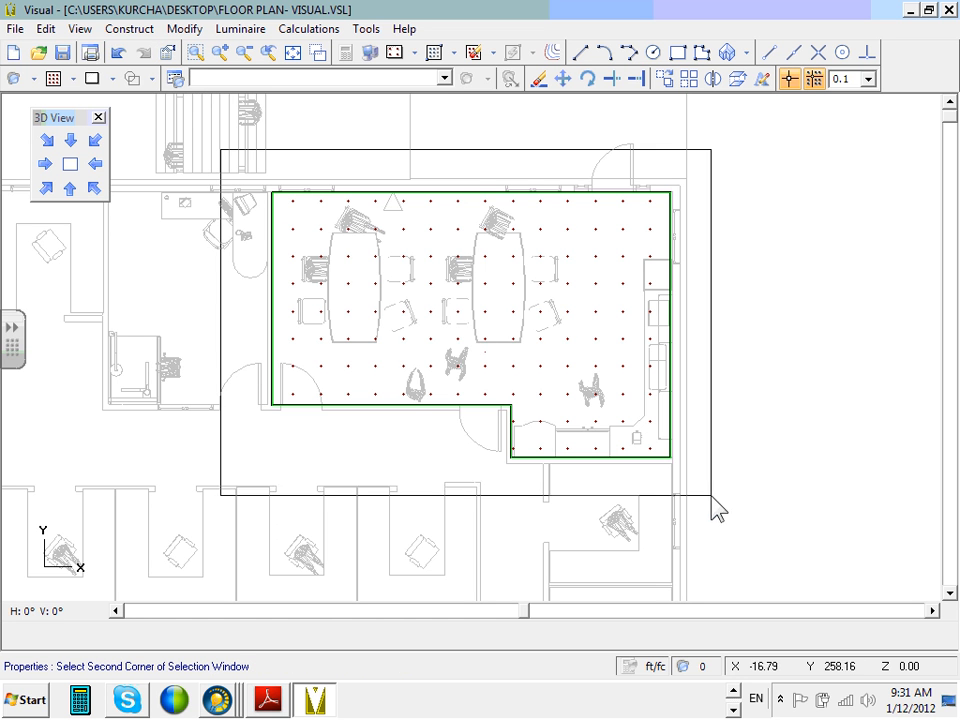
left_click(686, 474)
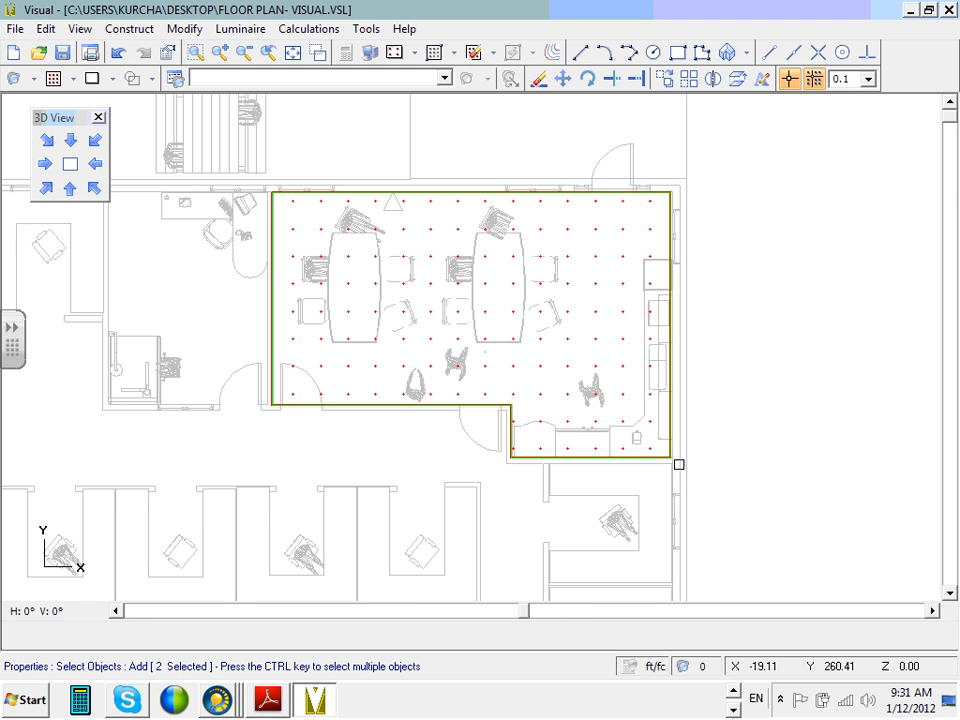
key("Return")
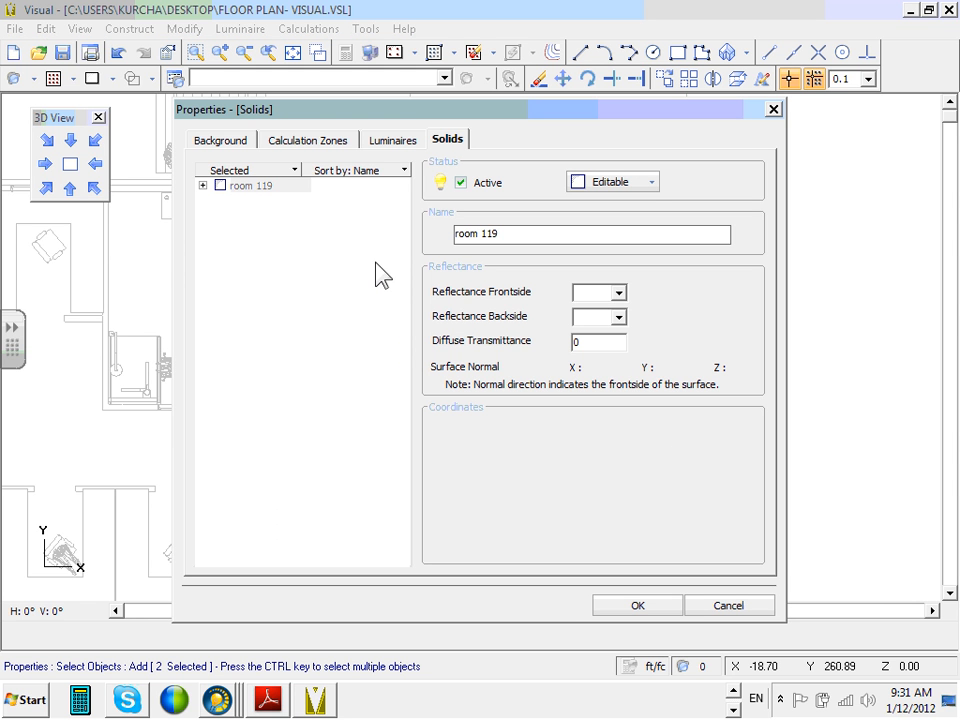
left_click(203, 187)
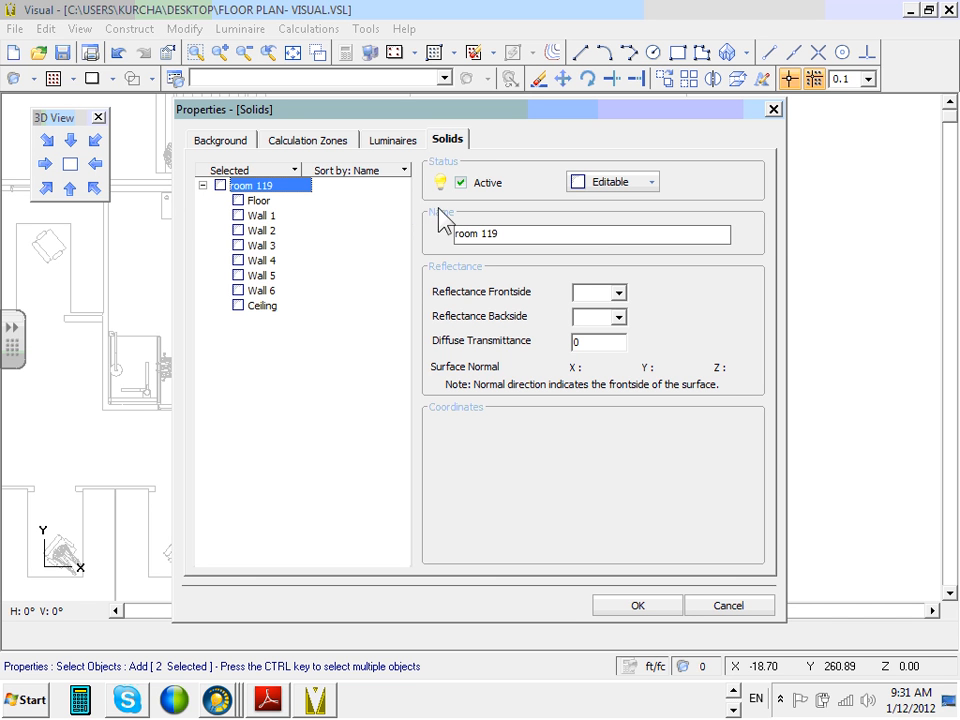
- Look at the luminaire properties, and review the solid properties of Room 119's Wall 1 and ceiling
left_click(402, 151)
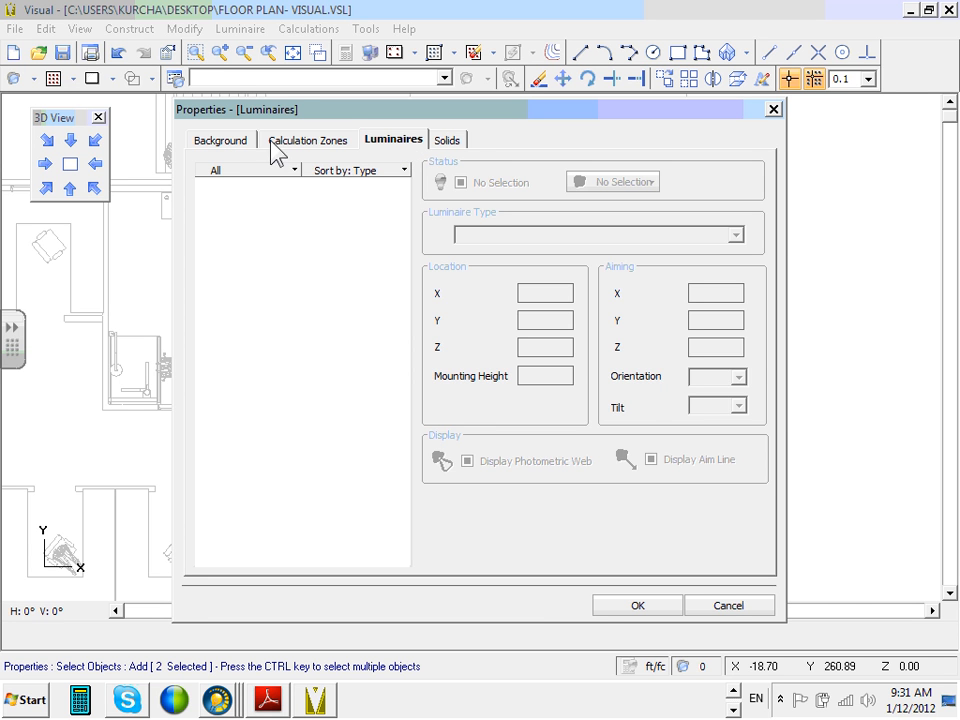
left_click(451, 143)
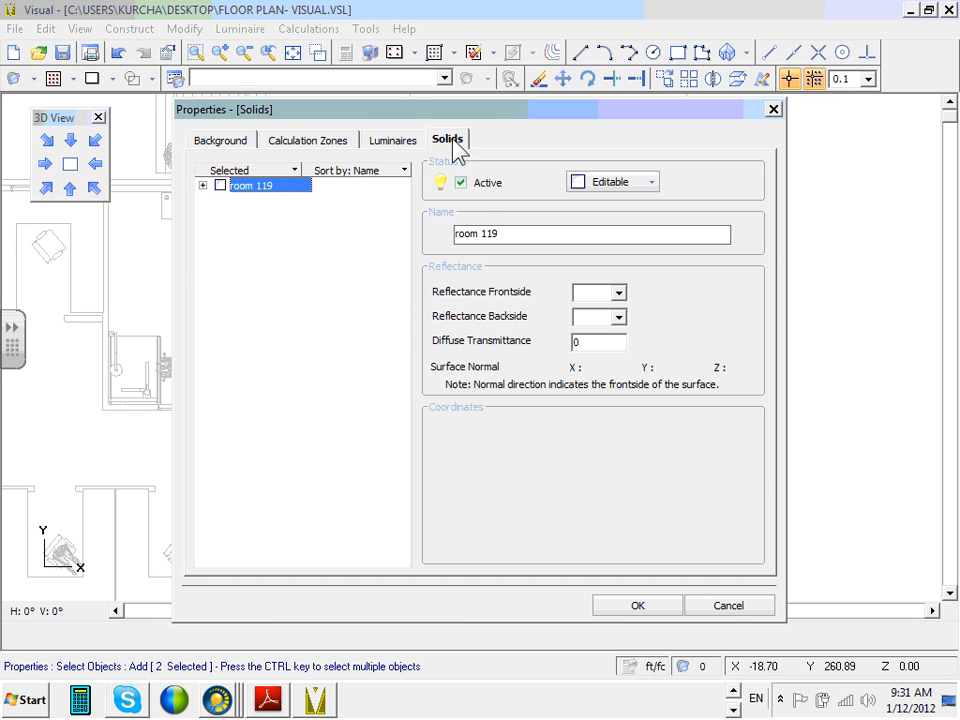
left_click(203, 185)
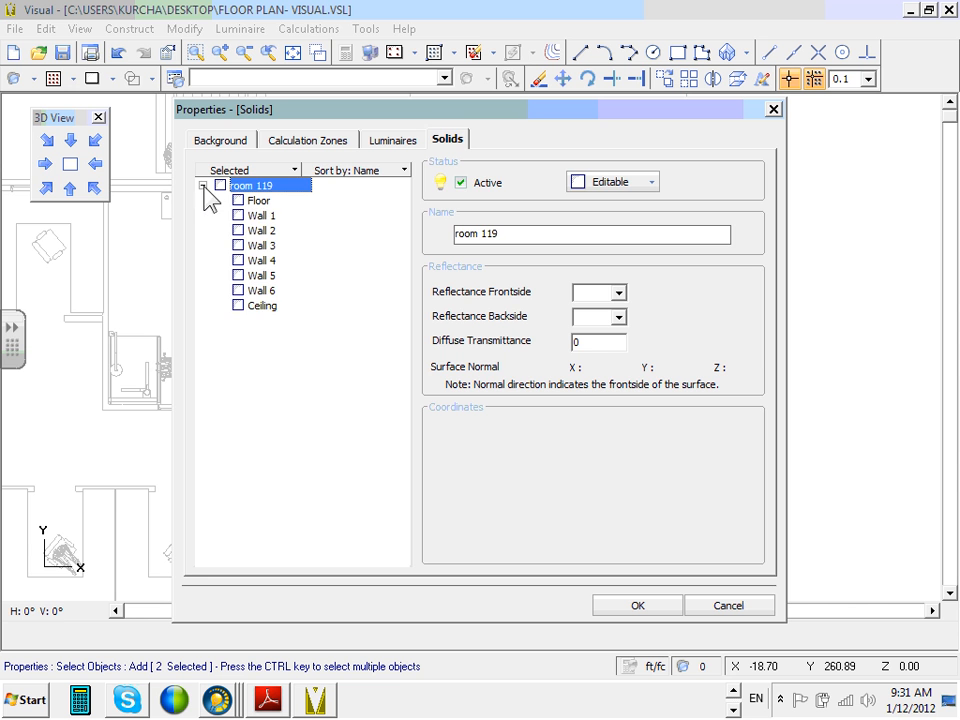
left_click(260, 215)
left_click(262, 305)
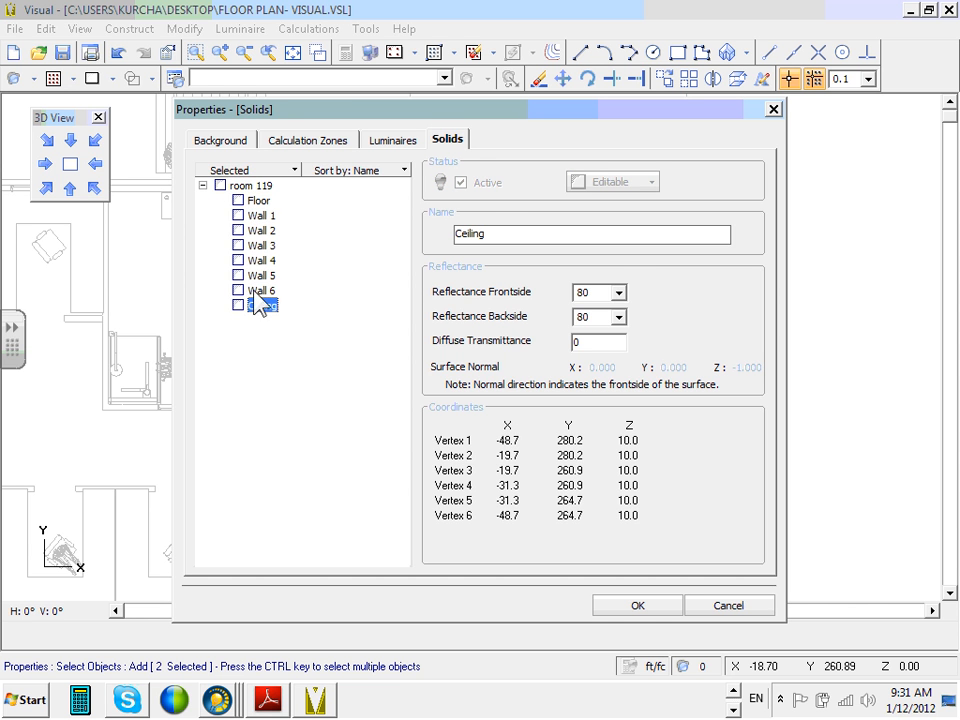
- Review the properties of the Room 119 calculation zone and close the properties without changing anything
left_click(392, 143)
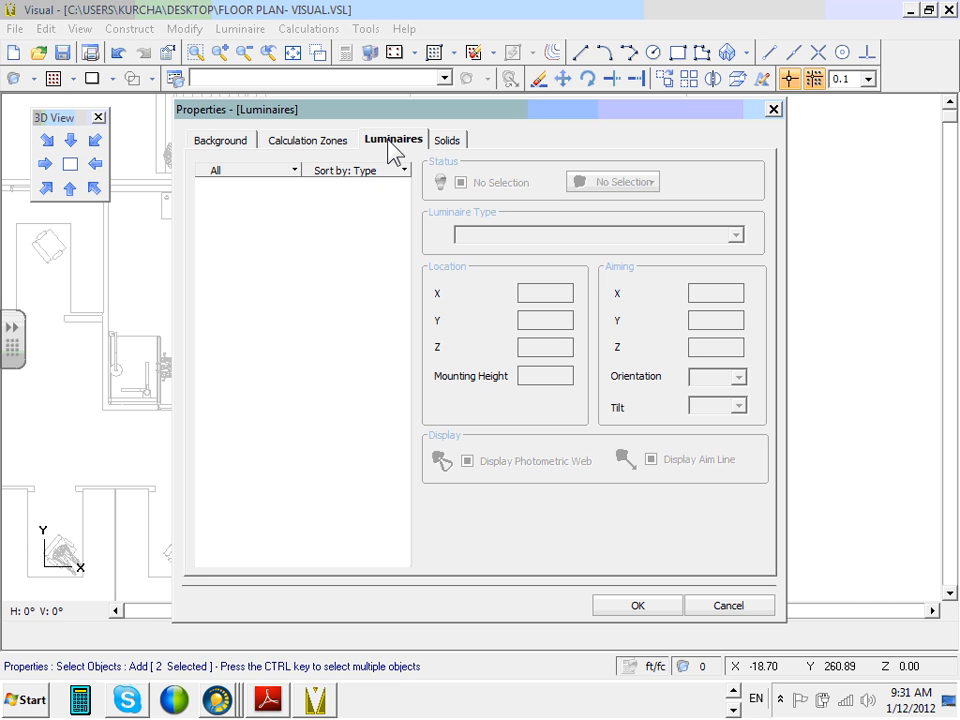
left_click(319, 142)
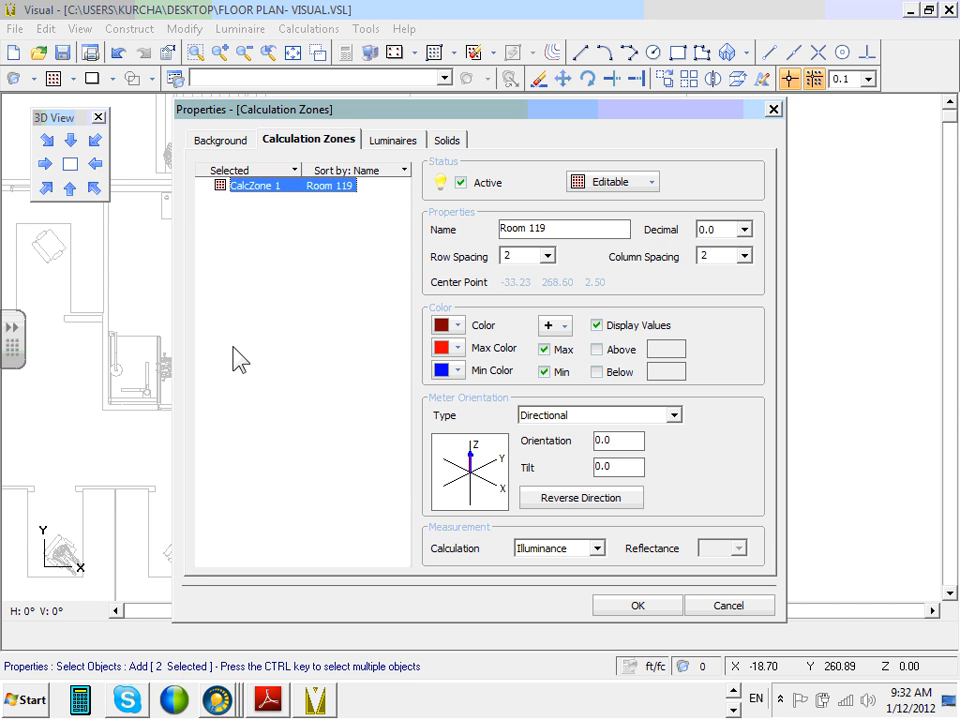
left_click(773, 109)
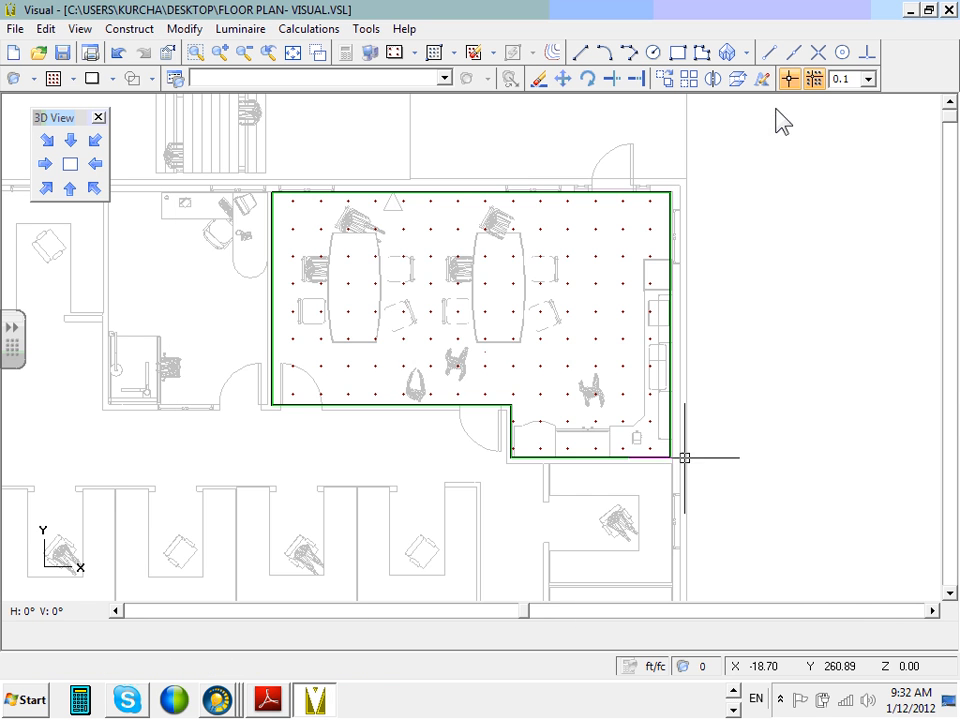
- Switch to SMART Notebook and show the handwritten workflow list full screen again
left_click(733, 711)
left_click(733, 691)
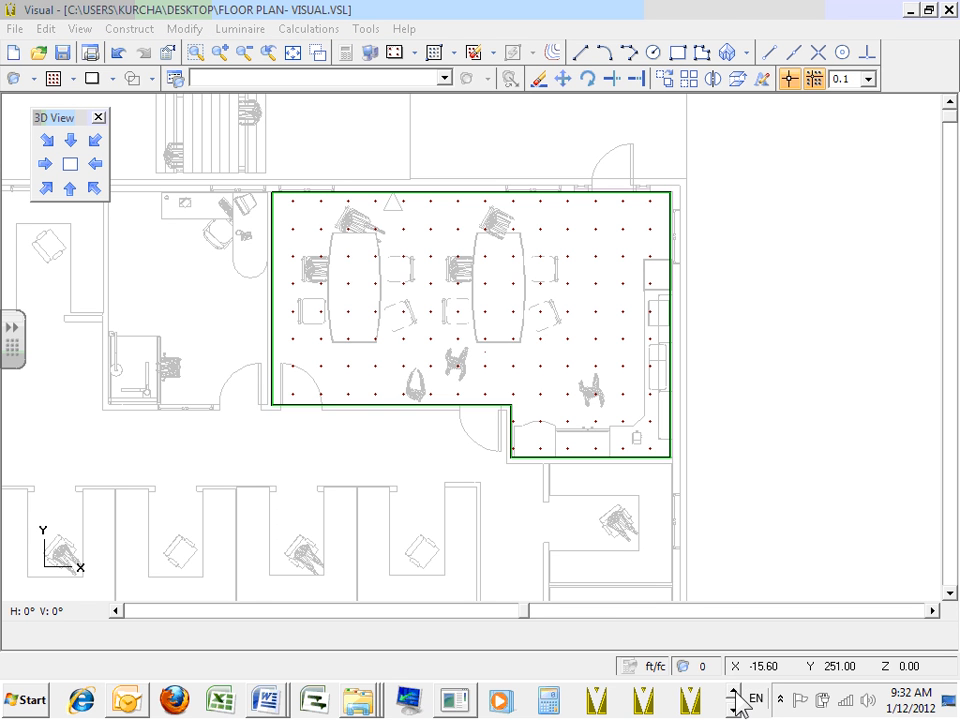
left_click(454, 699)
left_click(361, 90)
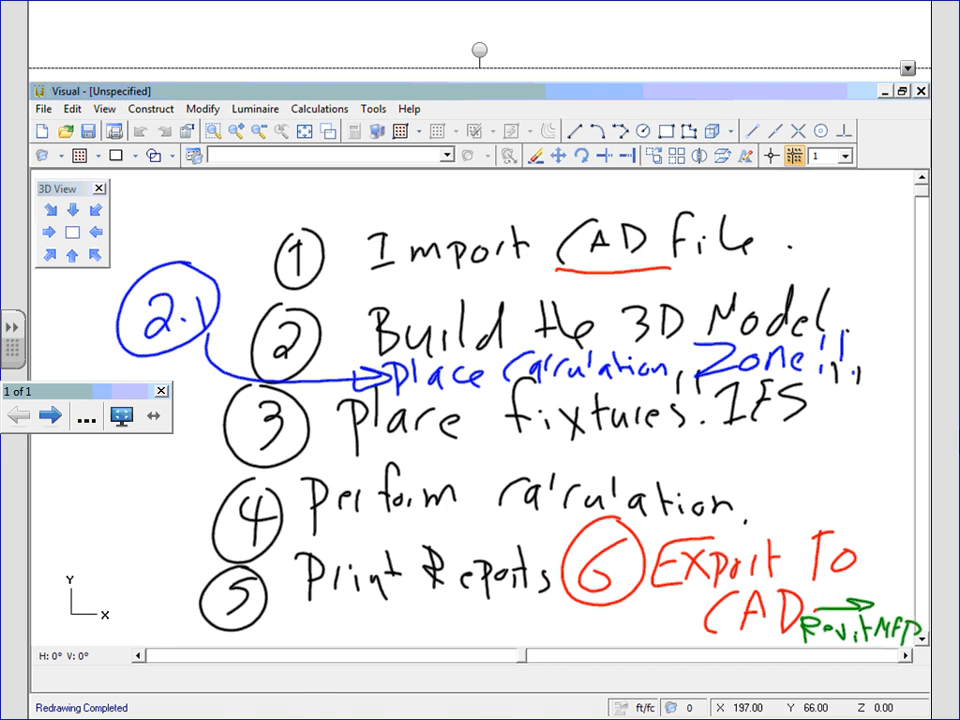
- Leave the full-screen workflow list, switch back to Visual, and look at the luminaire schedule without adding anything
key("Escape")
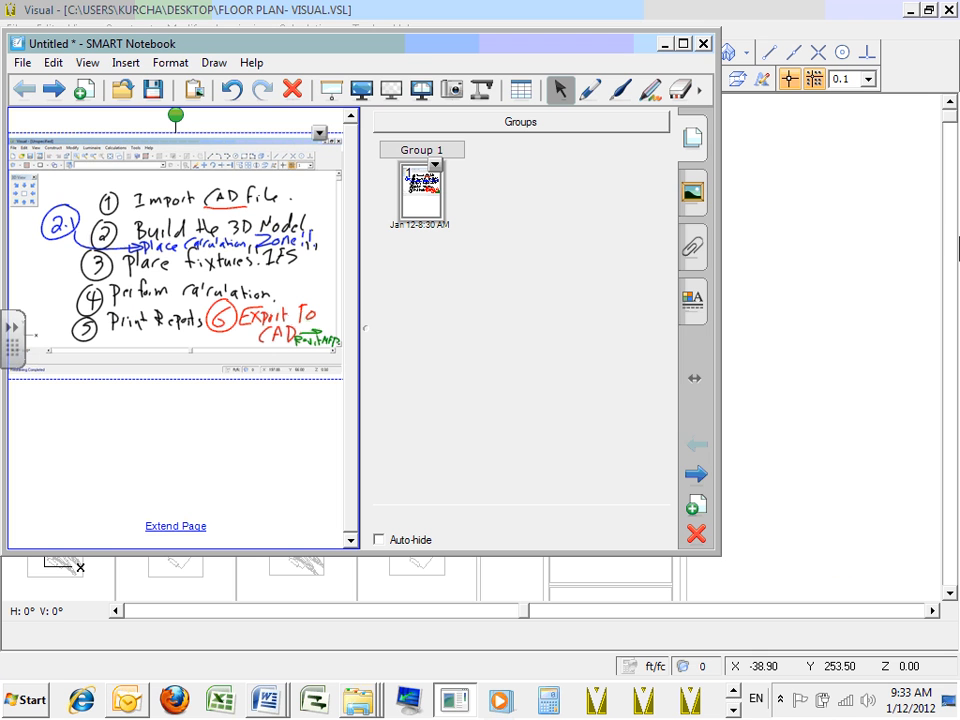
left_click(663, 44)
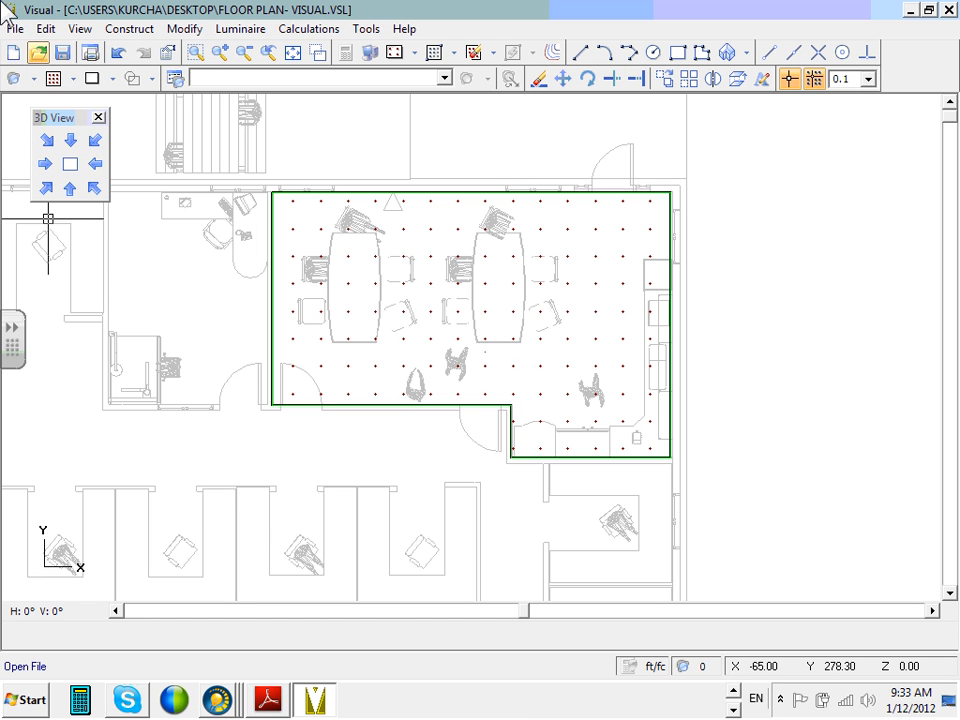
left_click(176, 80)
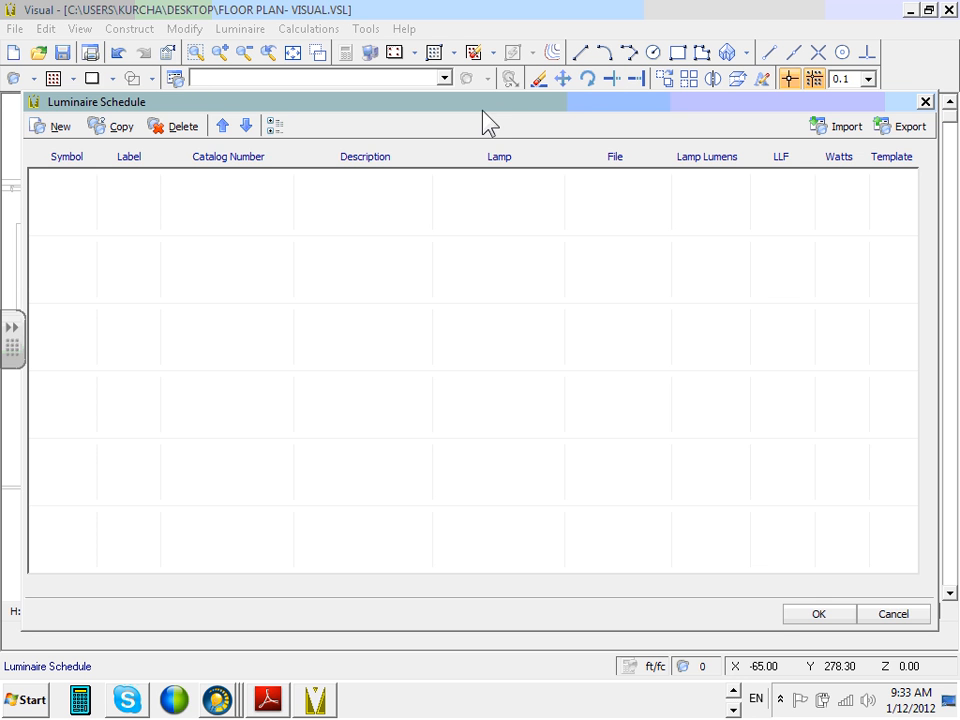
left_click_drag(495, 100, 493, 92)
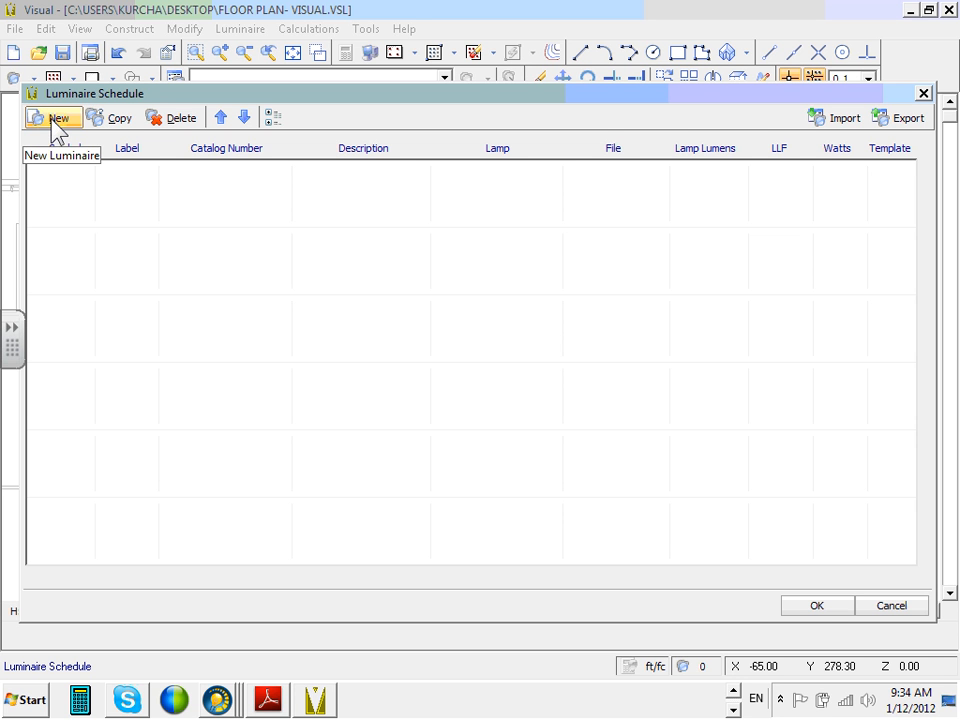
left_click(923, 93)
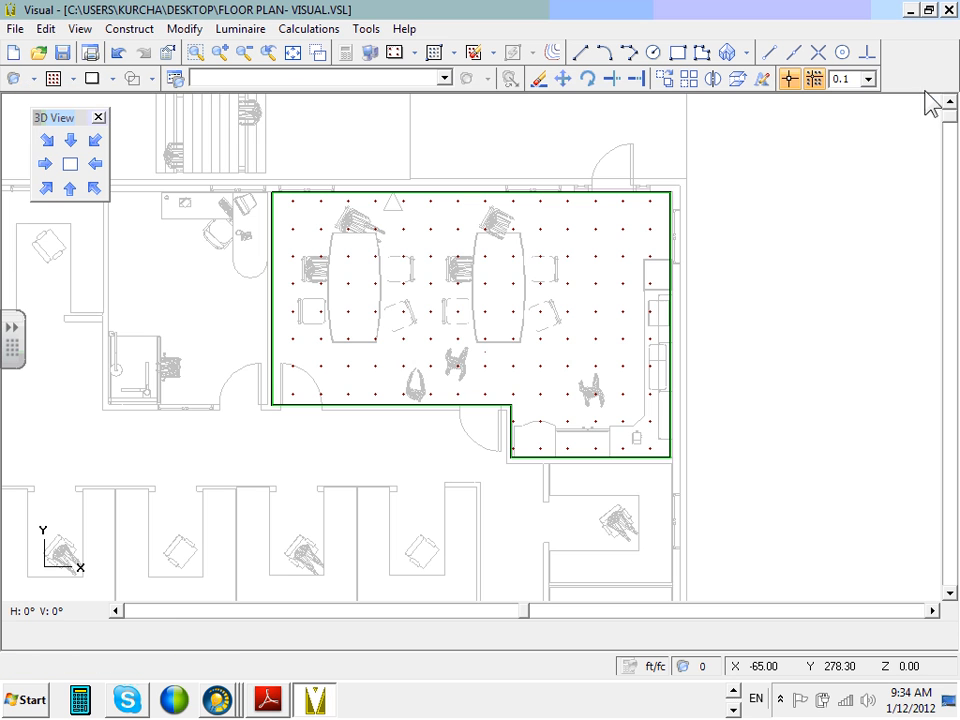
- Start a new luminaire in the luminaire schedule and reposition the photometric file selection dialog to show its folder controls
left_click(174, 82)
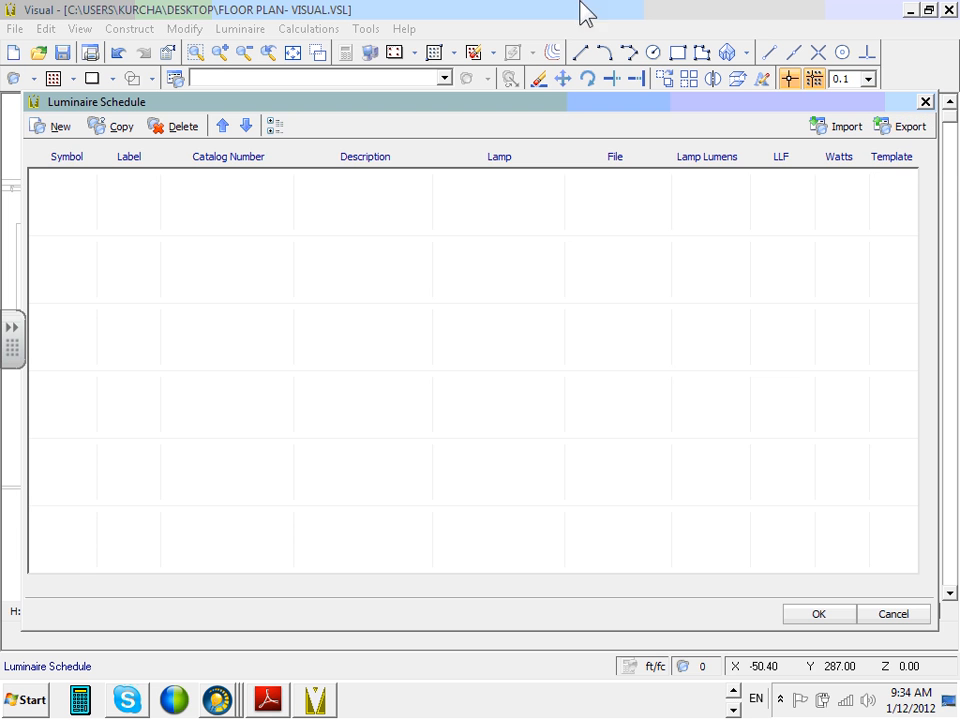
left_click(60, 135)
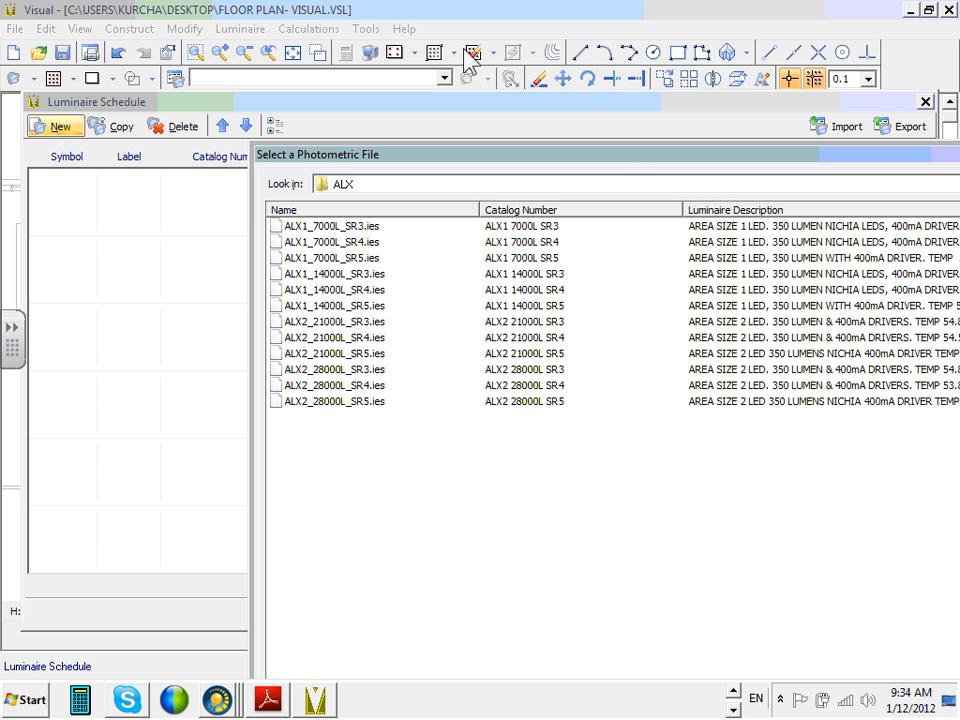
left_click_drag(624, 165, 367, 128)
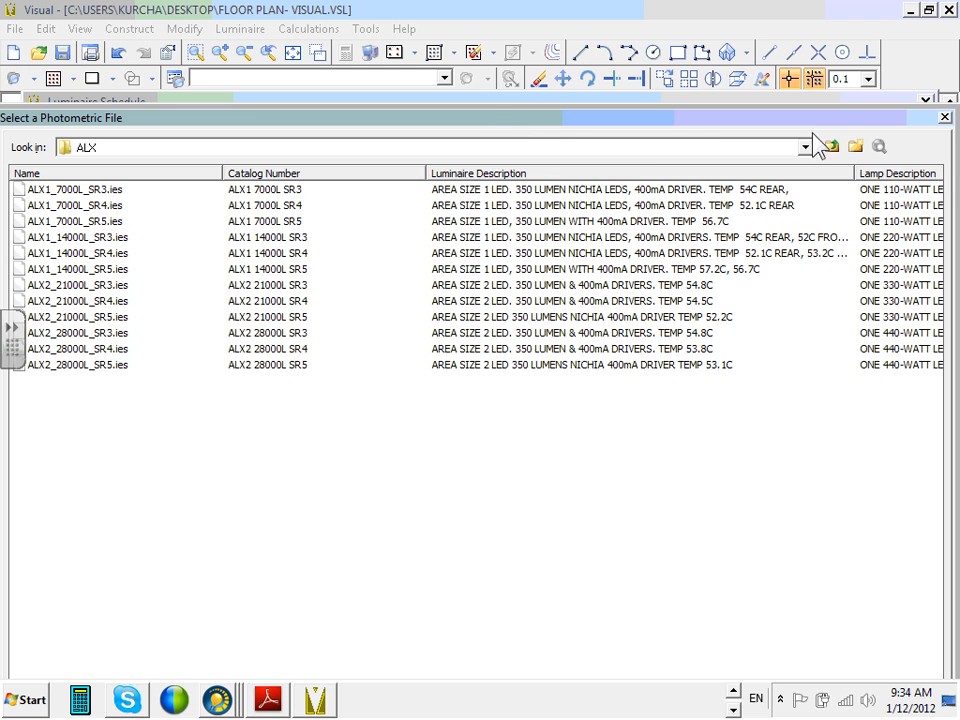
left_click_drag(806, 122, 817, 82)
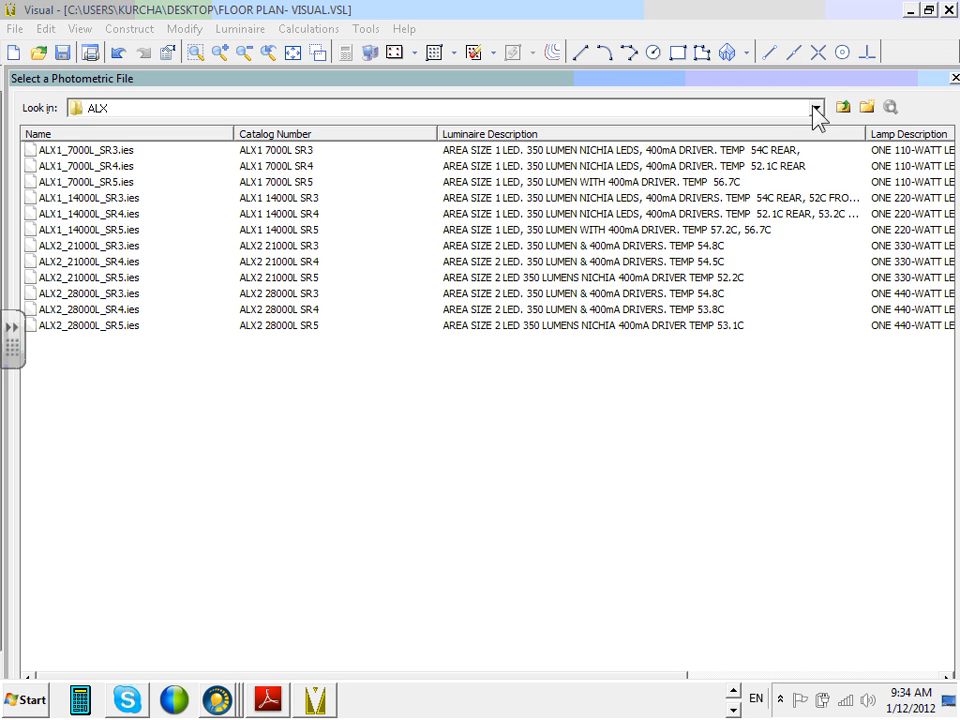
- Browse the photometric file selection to the Visual 2.0 folder under Program Files on Local Disk (C:)
left_click(816, 108)
left_click(816, 108)
left_click(816, 108)
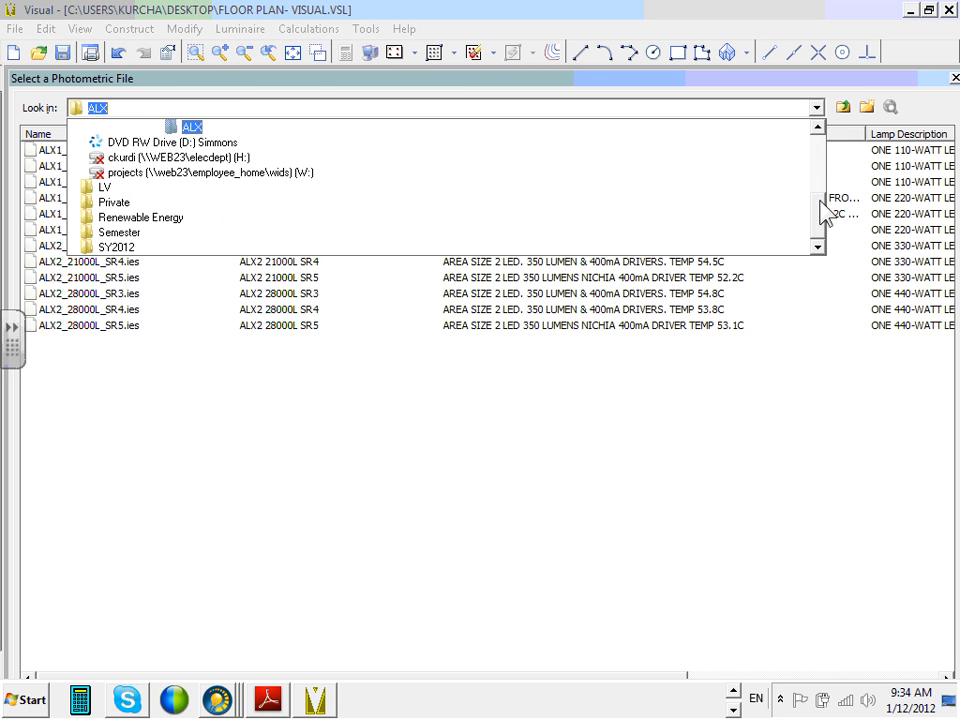
left_click_drag(816, 204, 827, 178)
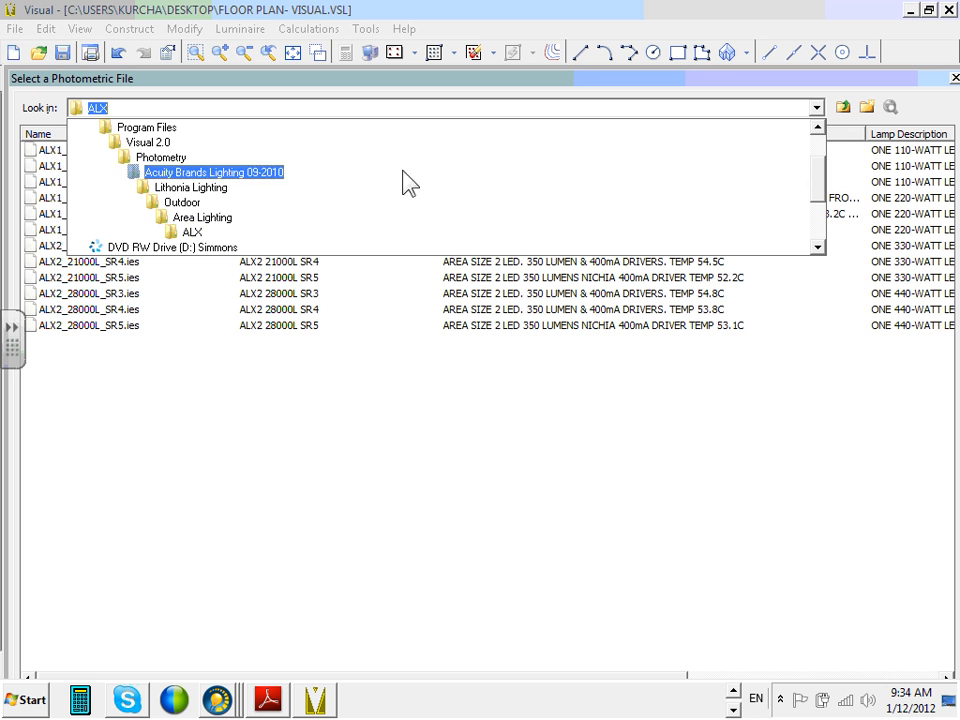
left_click(103, 146)
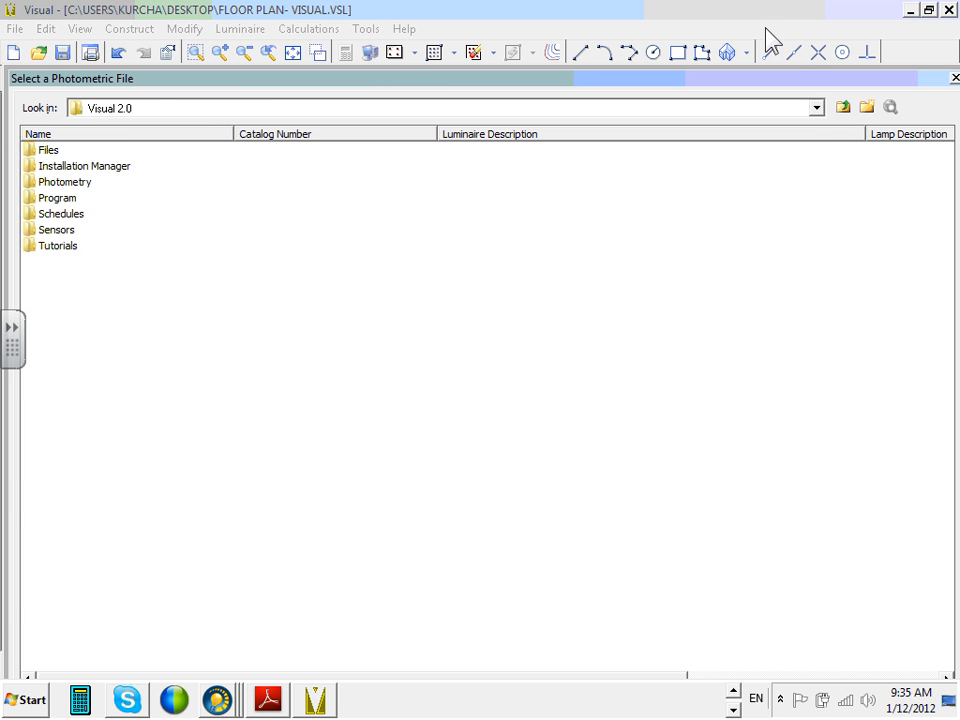
left_click(816, 108)
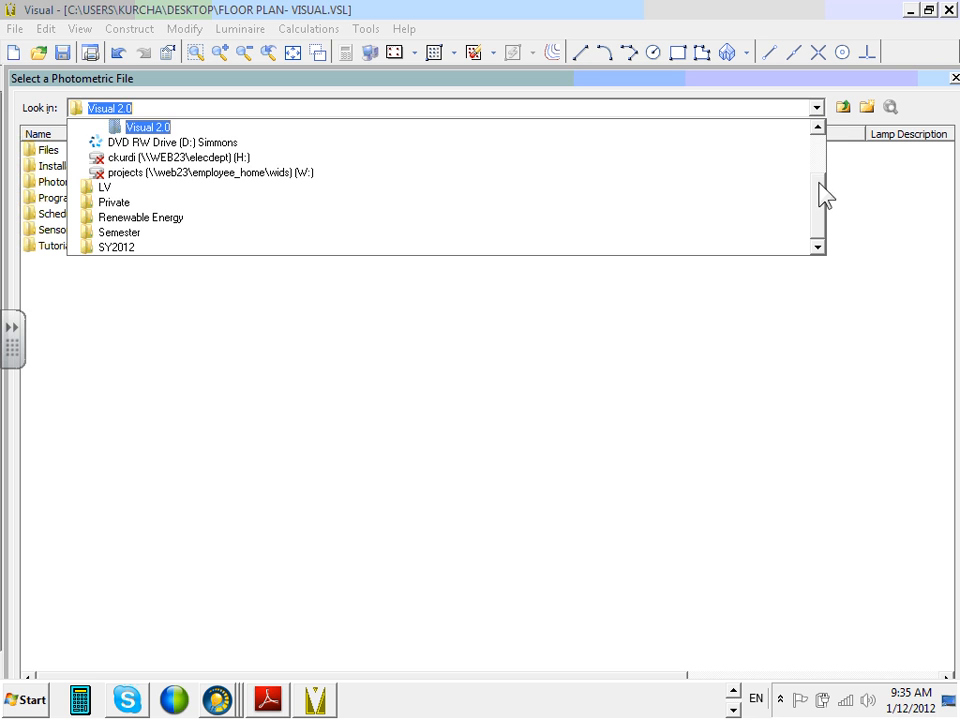
scroll(765, 193, "up", 3)
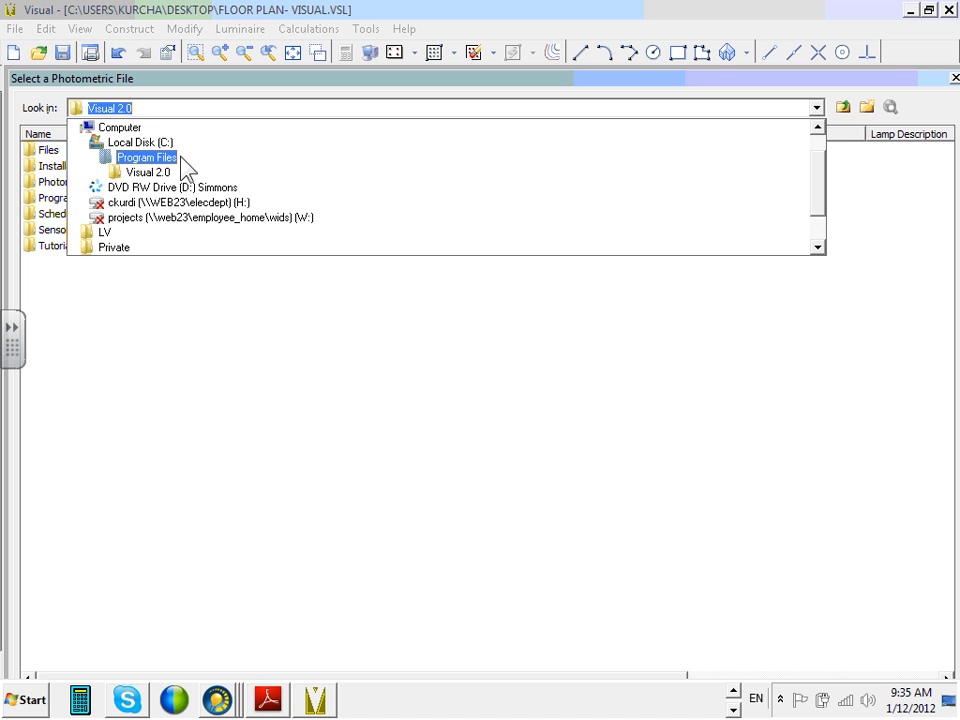
left_click(147, 172)
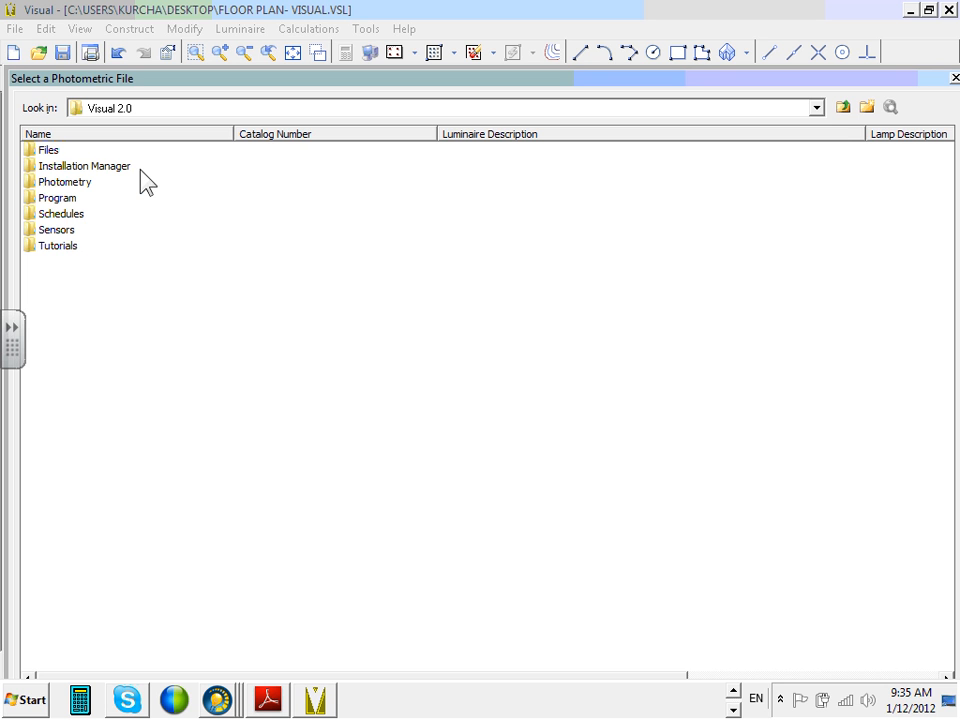
- Open the Photometry folder and its Acuity Brands Lighting 09-2010 subfolder, and select the Lithonia Lighting folder
left_click(75, 185)
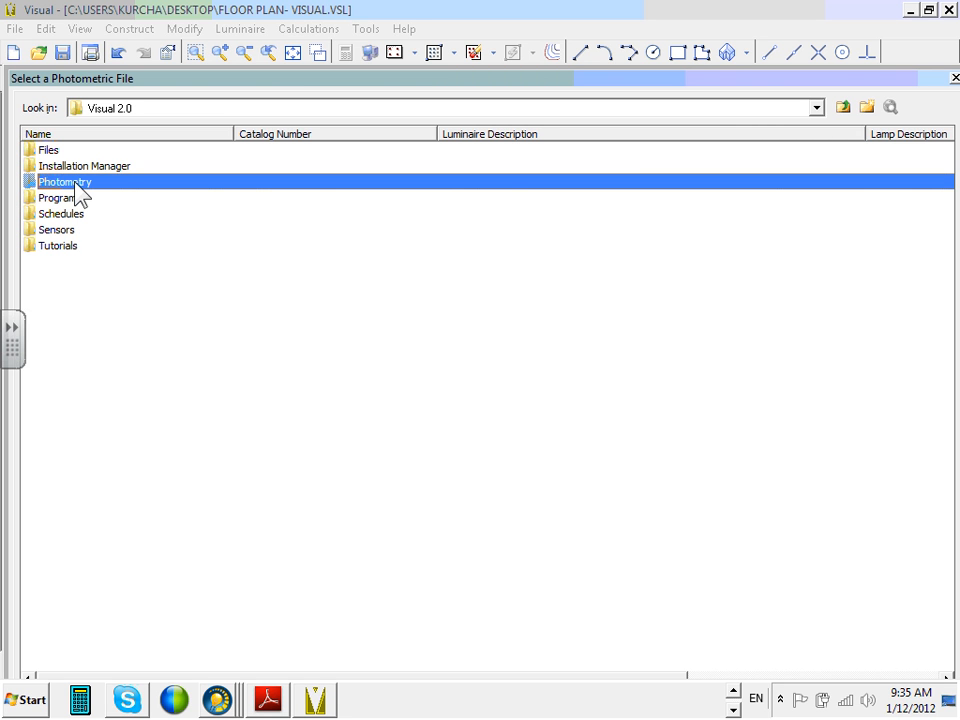
double_click(73, 183)
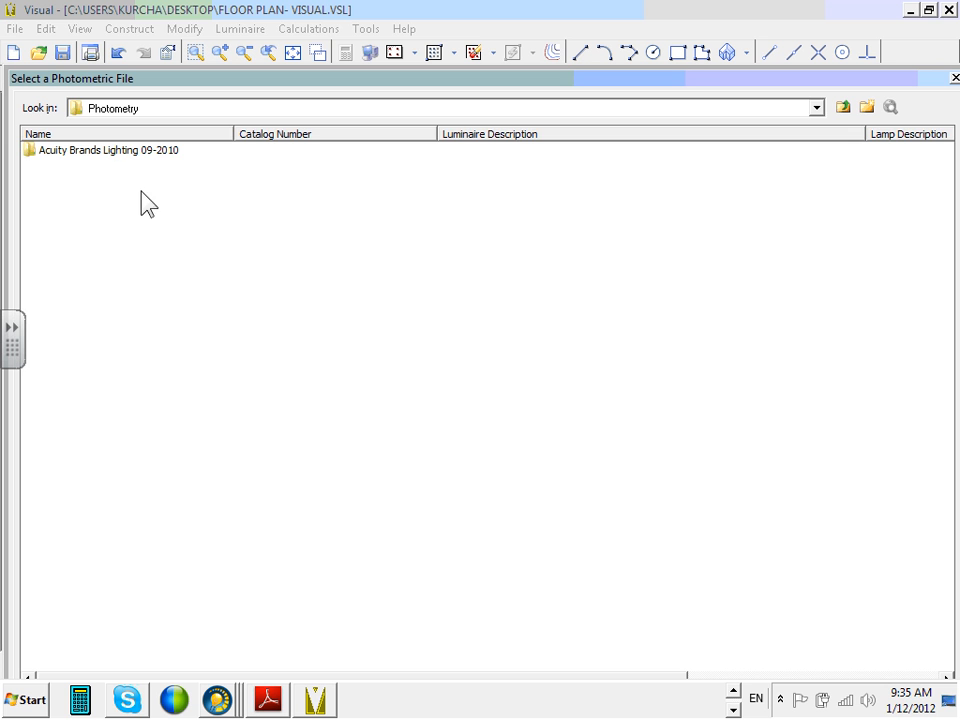
double_click(122, 150)
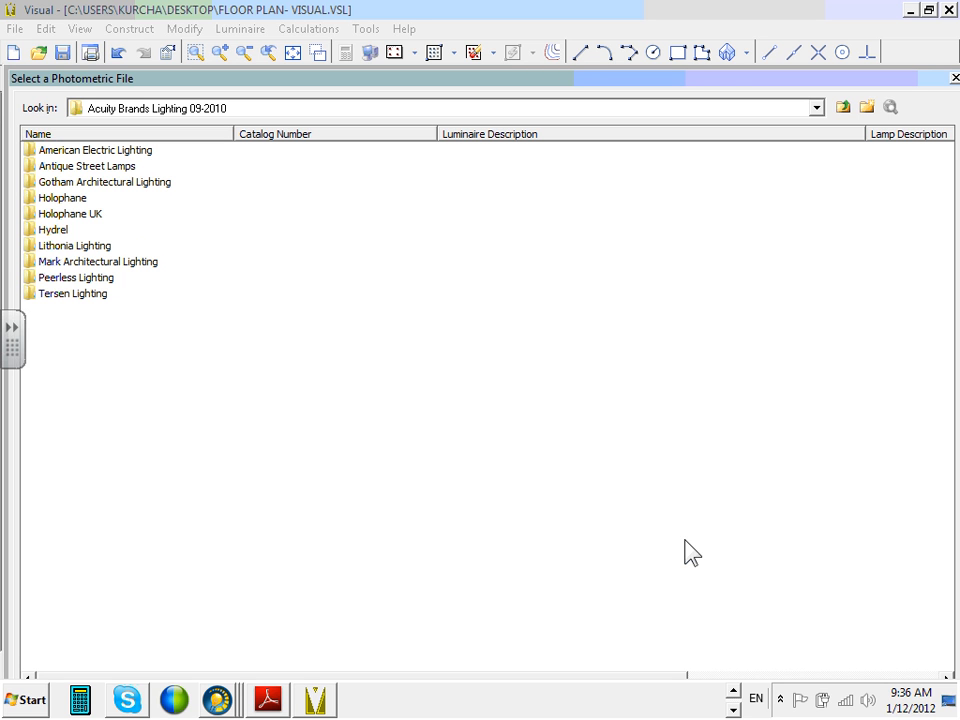
left_click(82, 247)
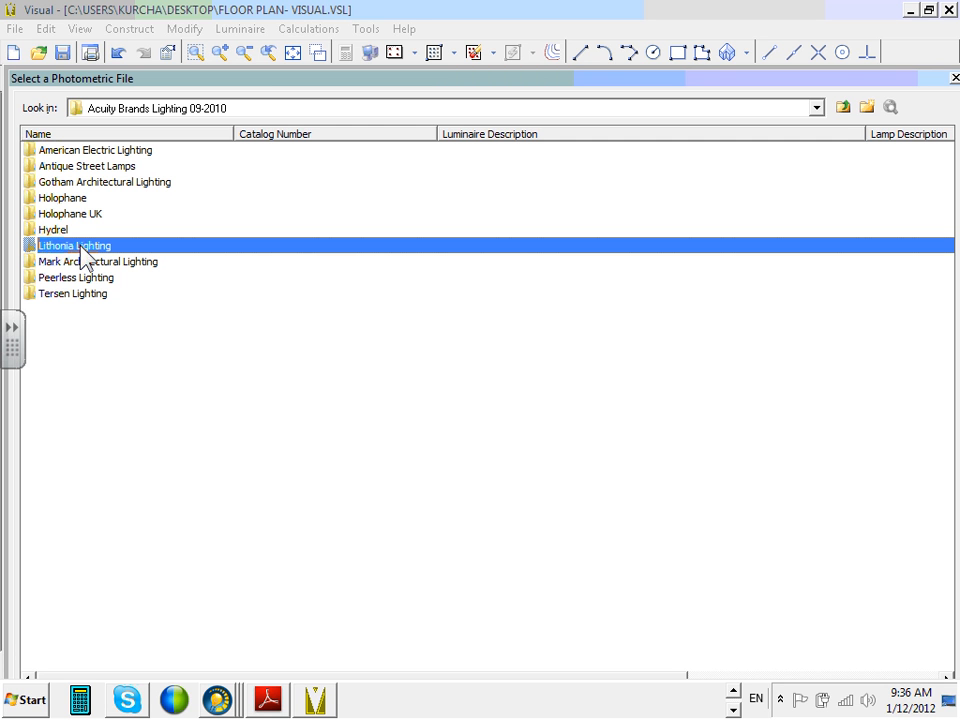
- Browse the photometric library to Lithonia Lighting > Commercial & Industrial Fluorescent > Recessed > GT8
double_click(82, 247)
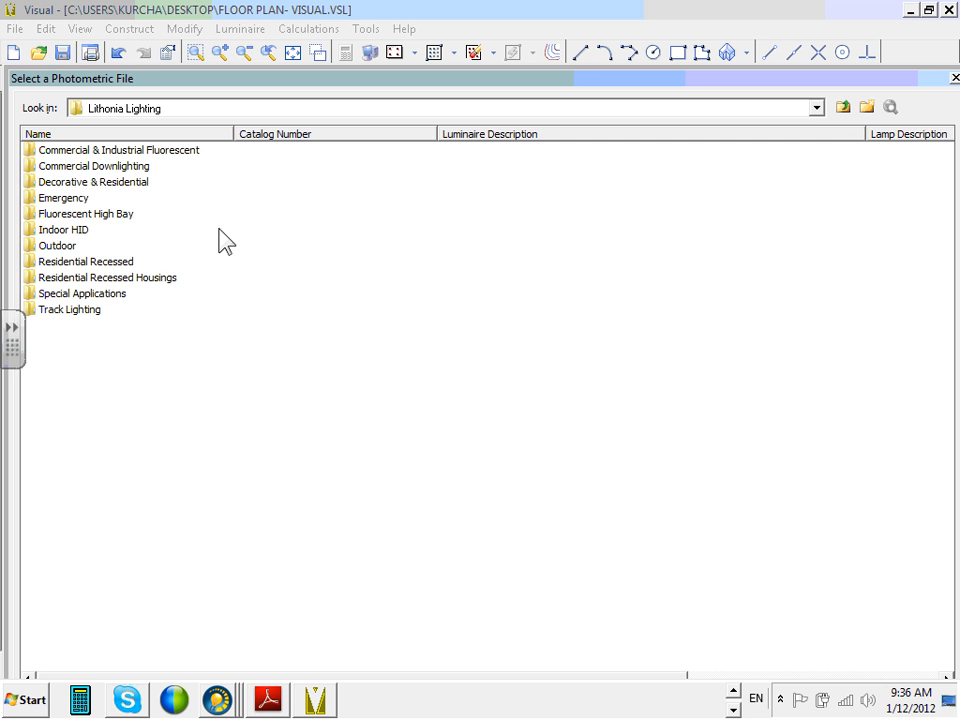
double_click(118, 150)
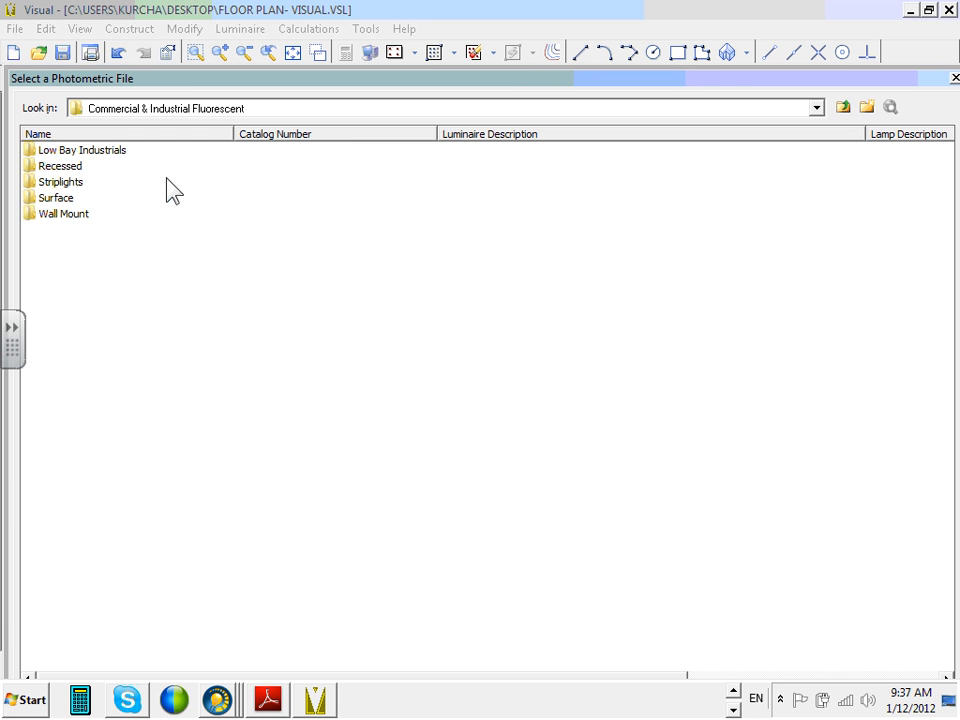
left_click(55, 166)
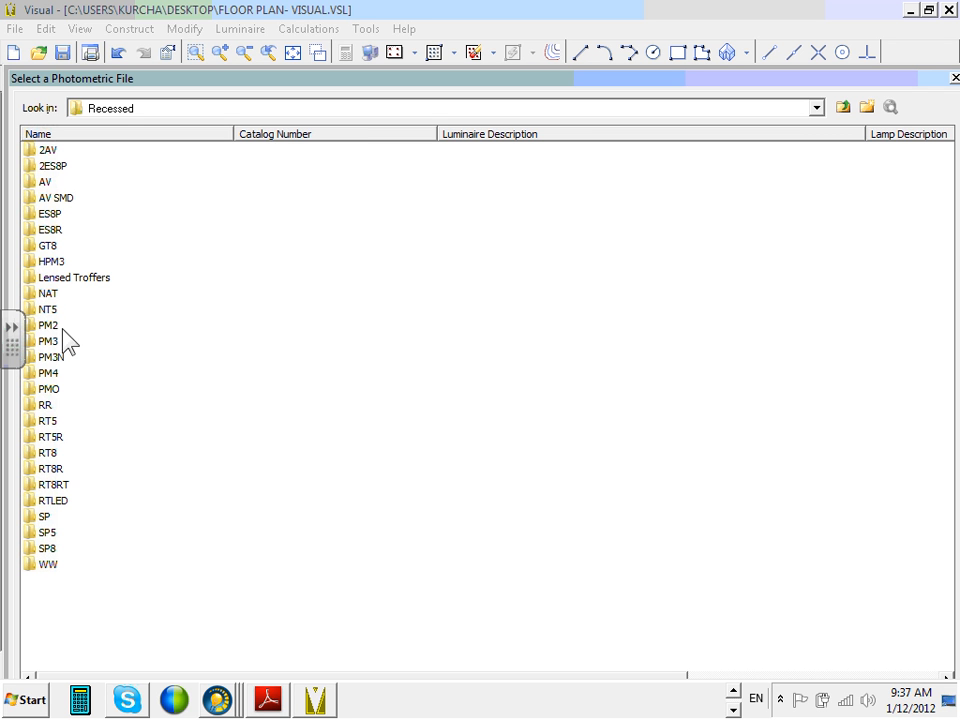
left_click(54, 248)
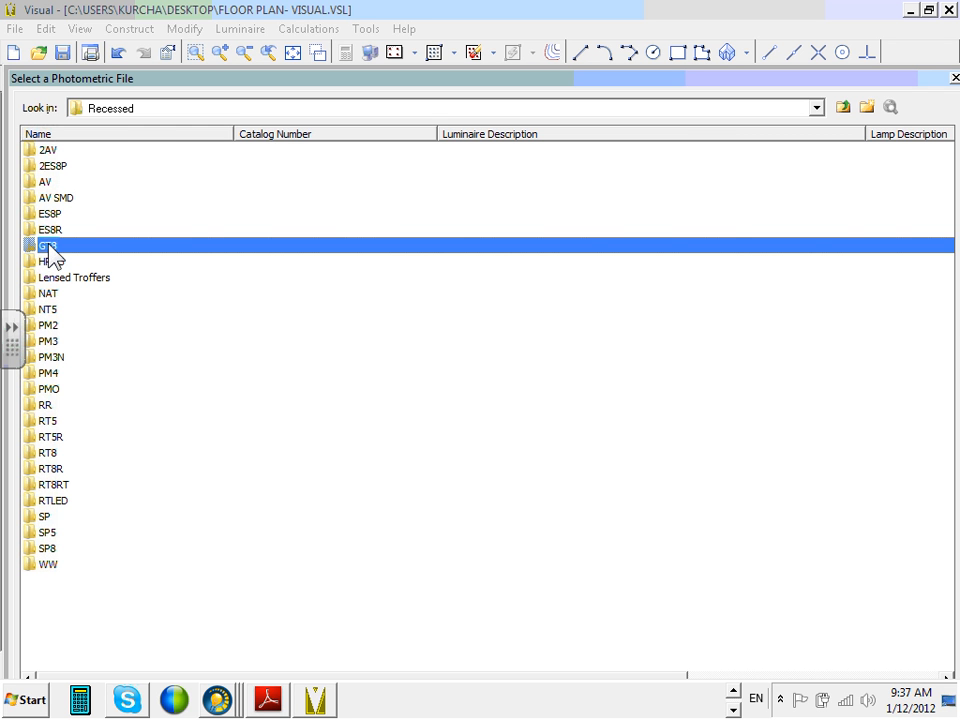
double_click(54, 250)
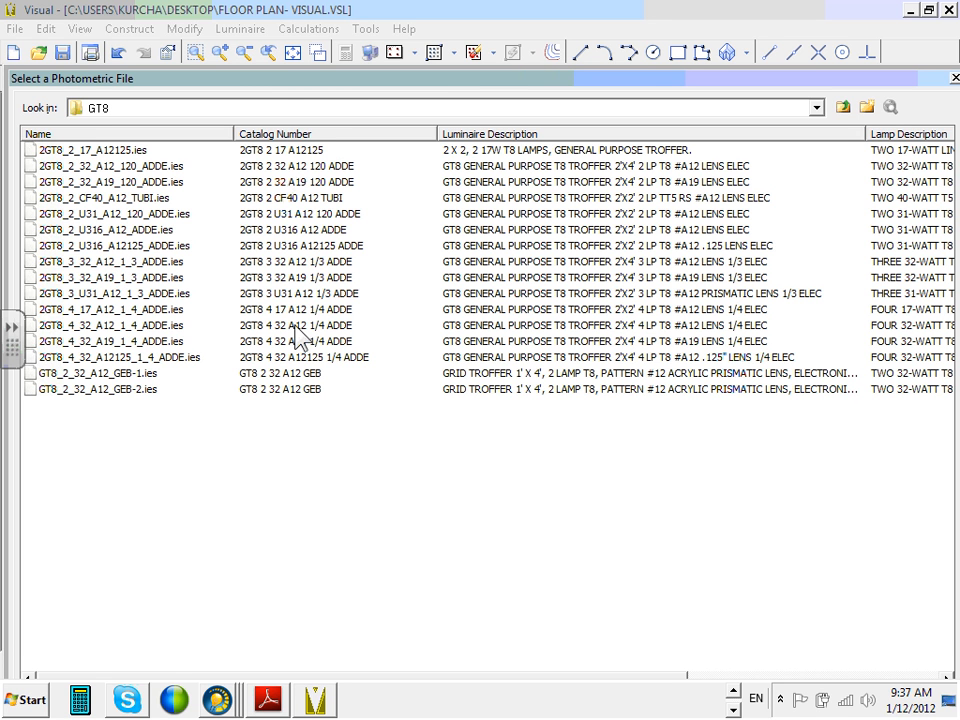
- Load the photometric file 2GT8_4_32_A12_1_4_ADDE.ies into the luminaire schedule, narrowing the Luminaire Description column to check the lamp details
left_click(297, 311)
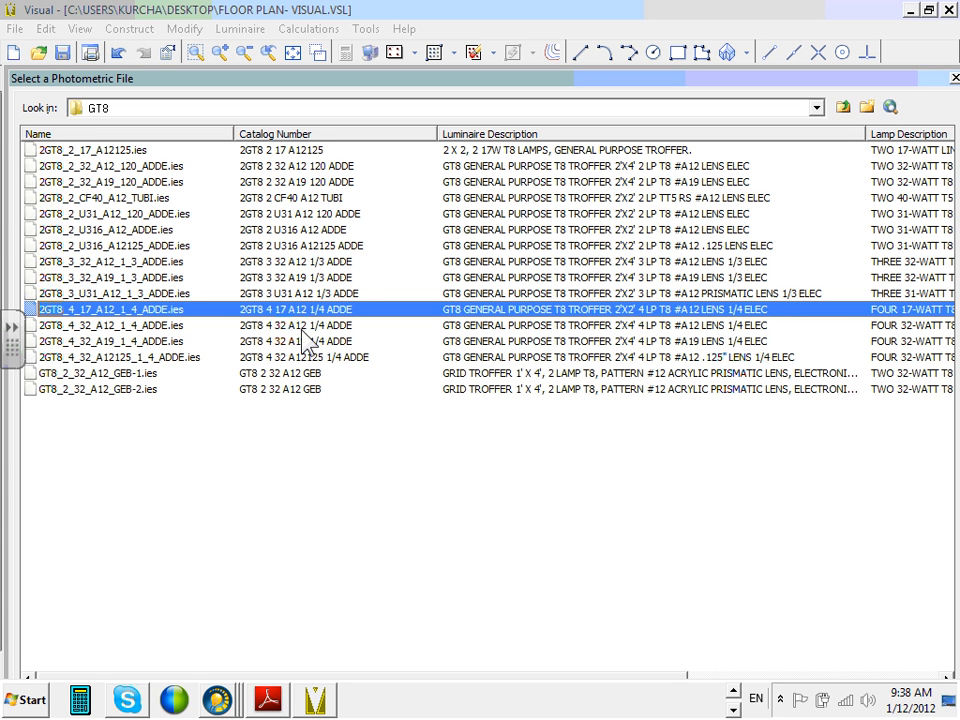
left_click(305, 328)
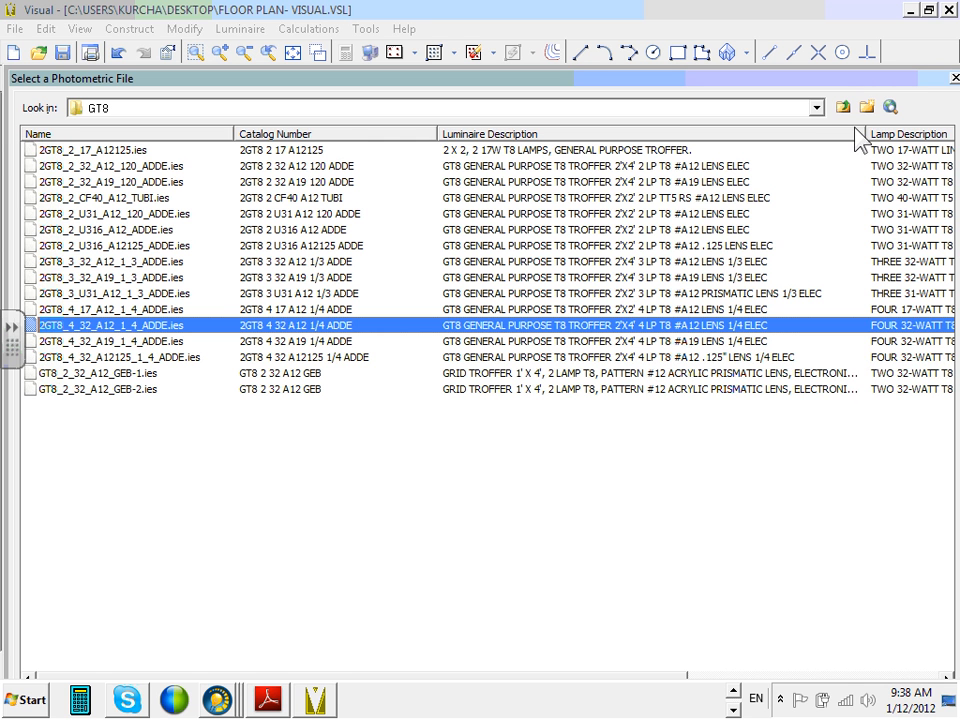
left_click_drag(864, 140, 811, 143)
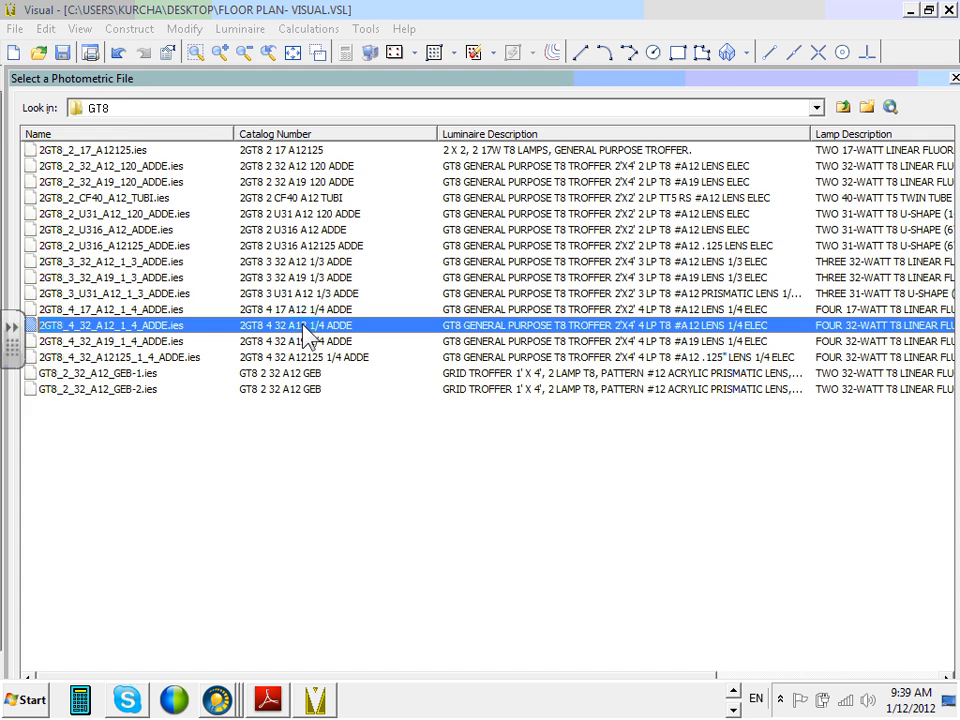
double_click(306, 333)
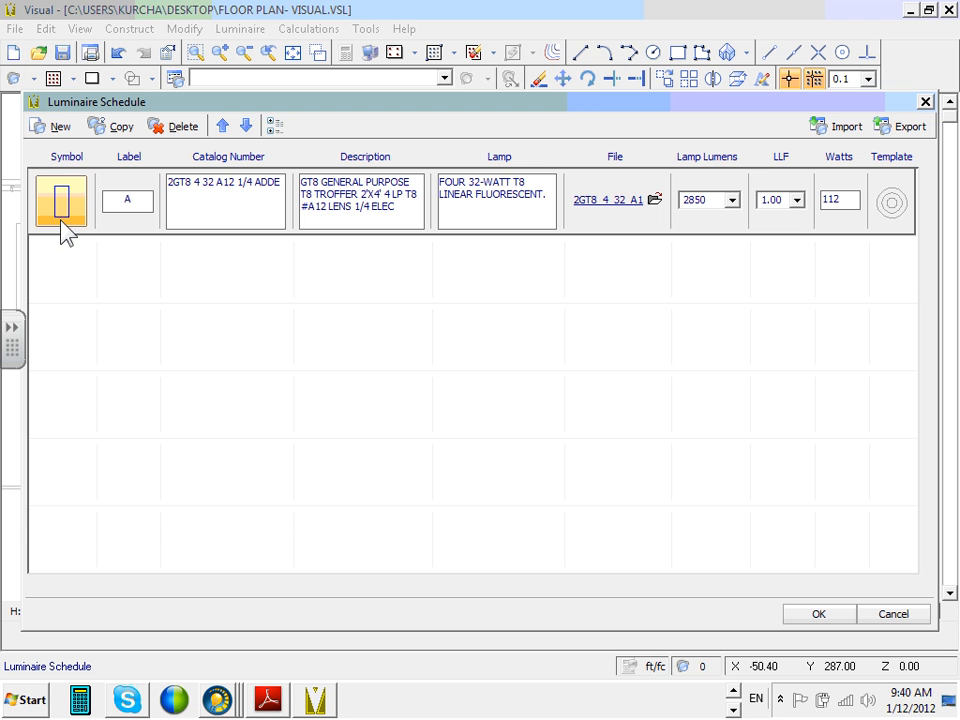
- Review luminaire A's label, catalog number, description, lamp and the available lamp lumen values in the schedule
double_click(139, 202)
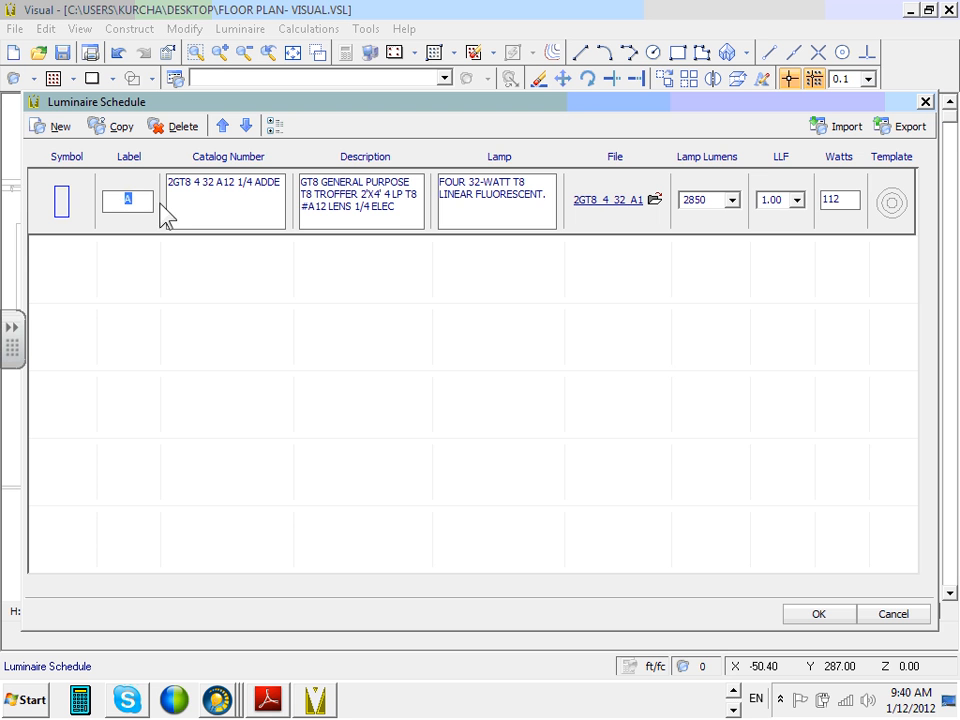
left_click(236, 188)
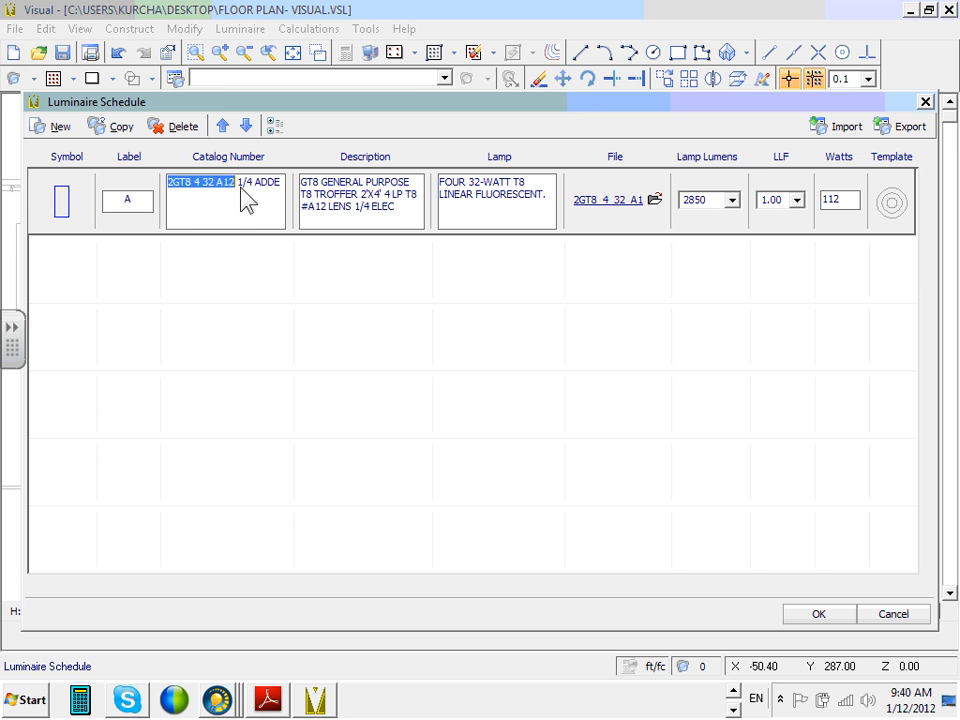
left_click(390, 205)
left_click(474, 207)
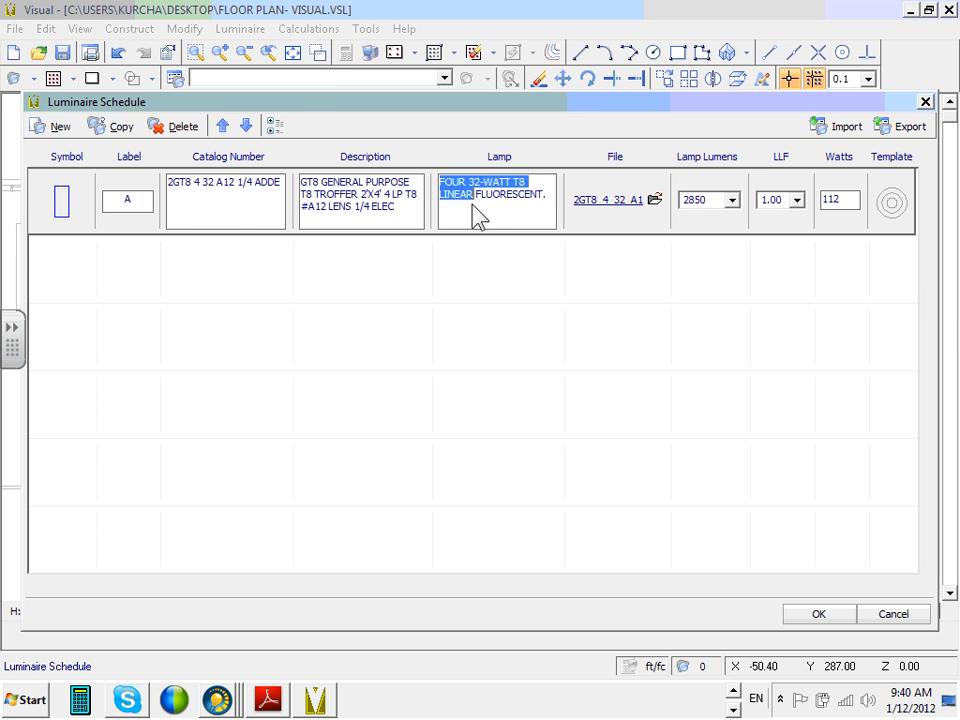
left_click(464, 212)
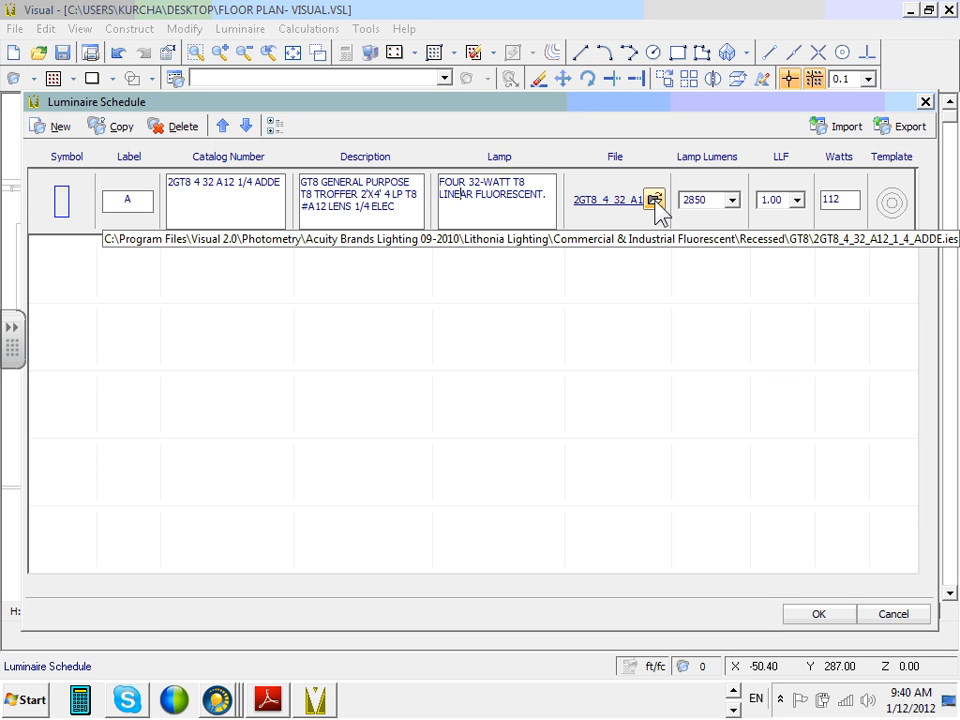
left_click(734, 200)
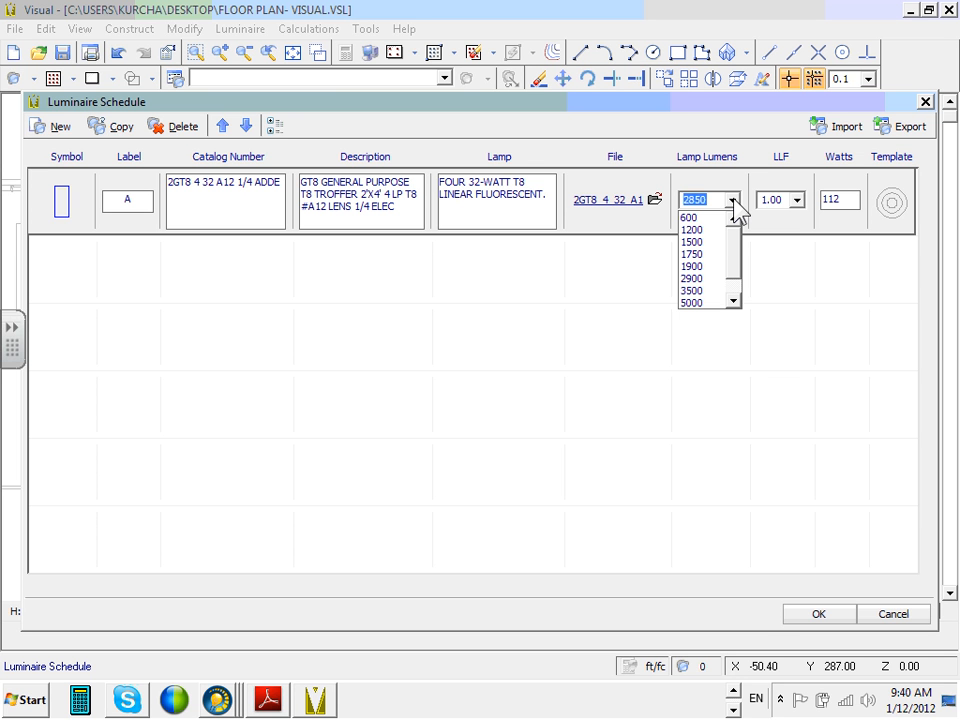
left_click(605, 345)
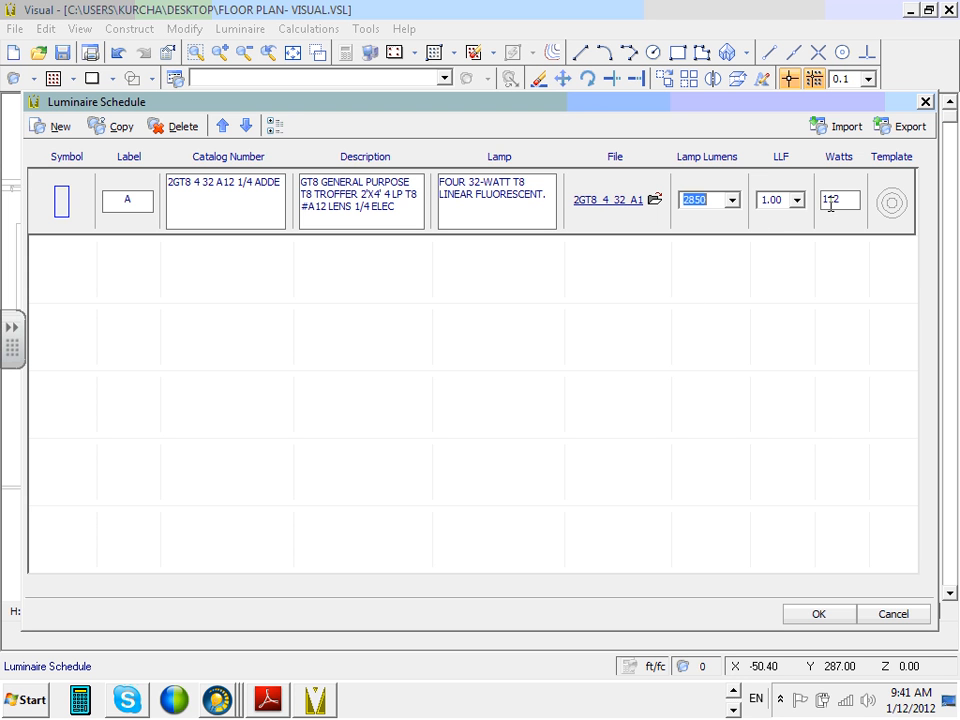
- Set the light loss factor (LLF) of luminaire A to 0.81
left_click(800, 204)
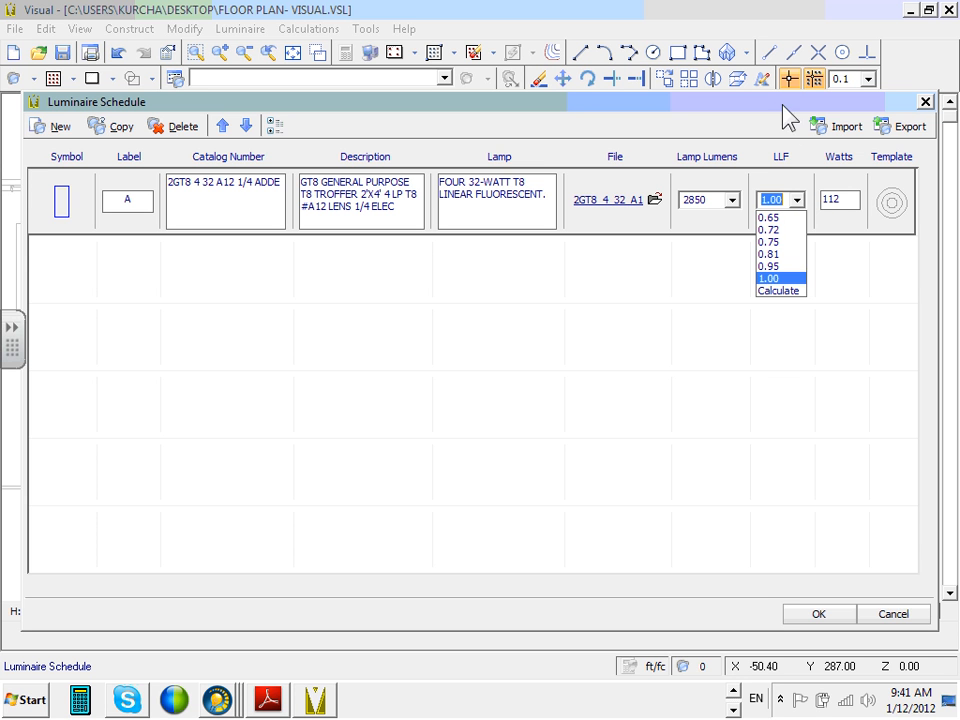
left_click(781, 254)
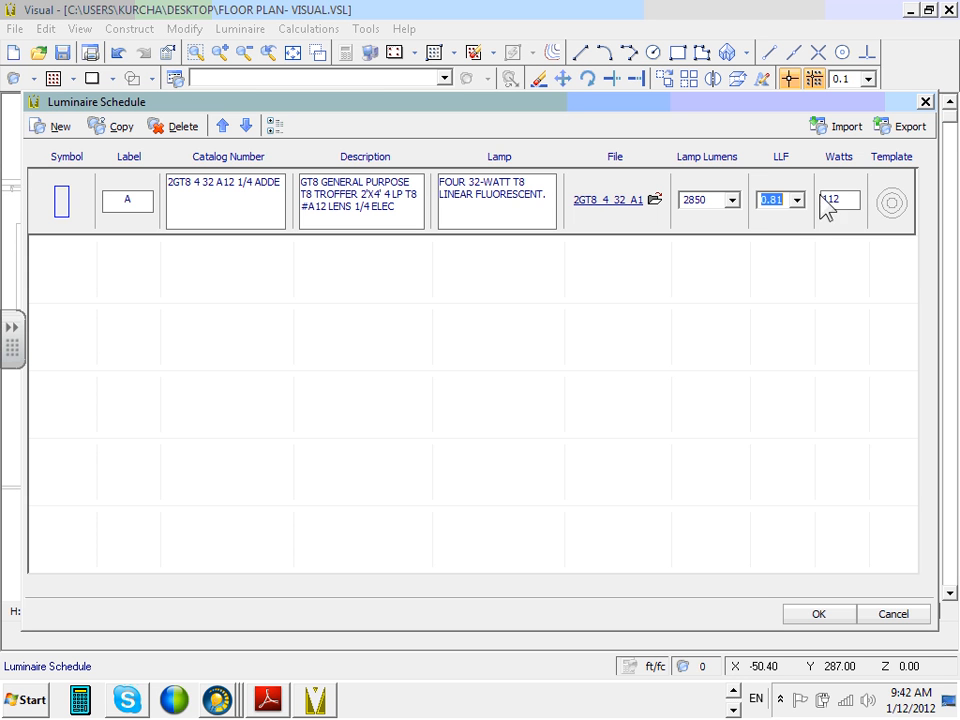
left_click(892, 202)
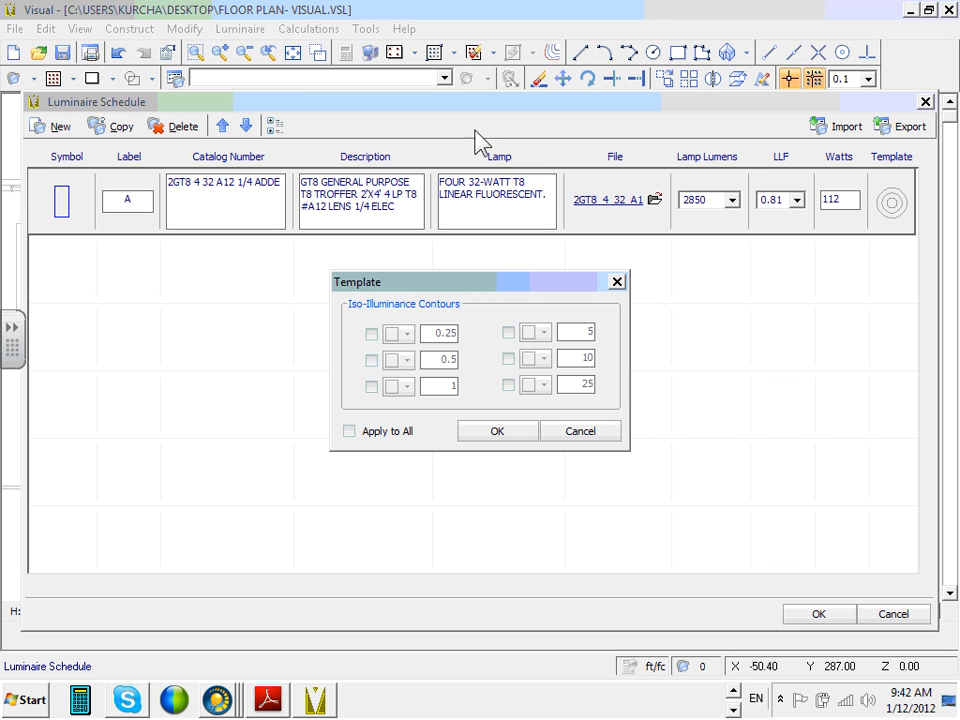
left_click(371, 334)
left_click(372, 333)
left_click(606, 432)
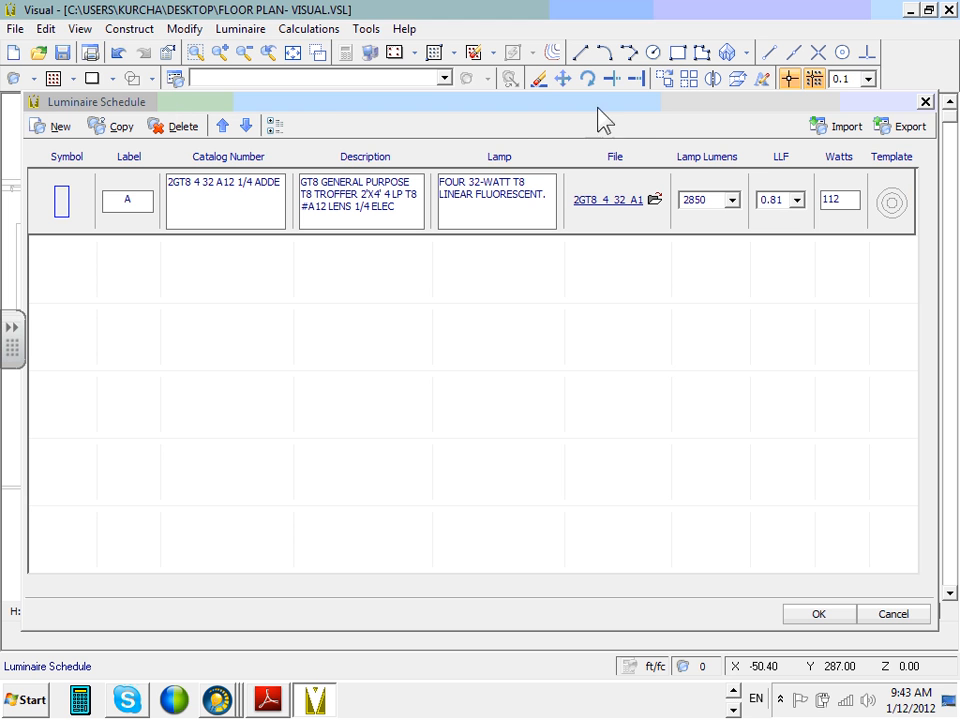
- Accept the luminaire schedule and return to the floor plan
left_click(641, 117)
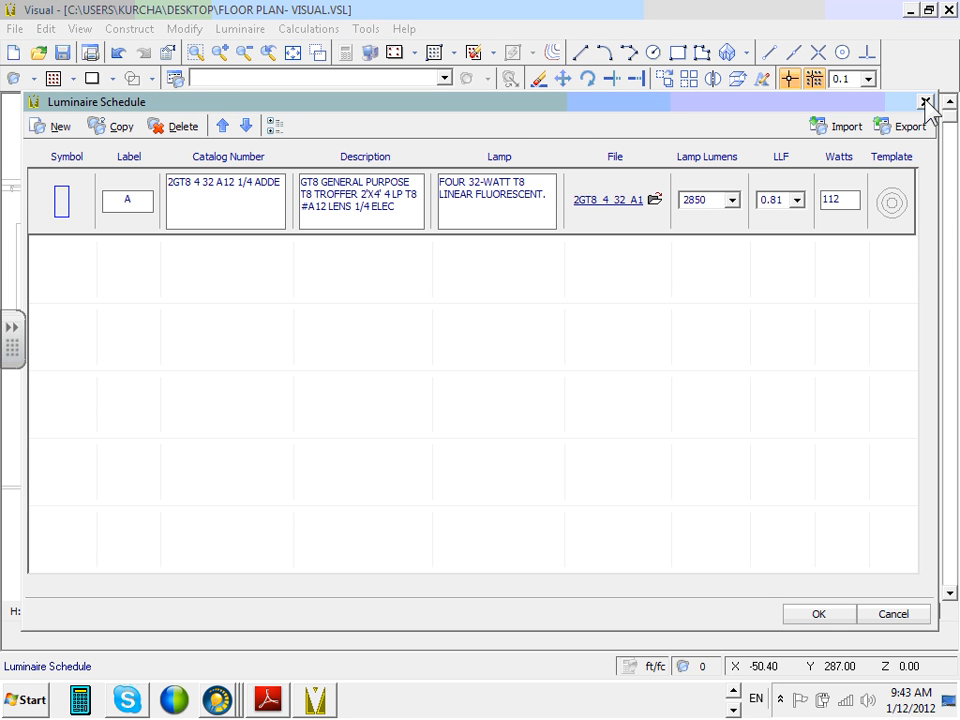
left_click(822, 616)
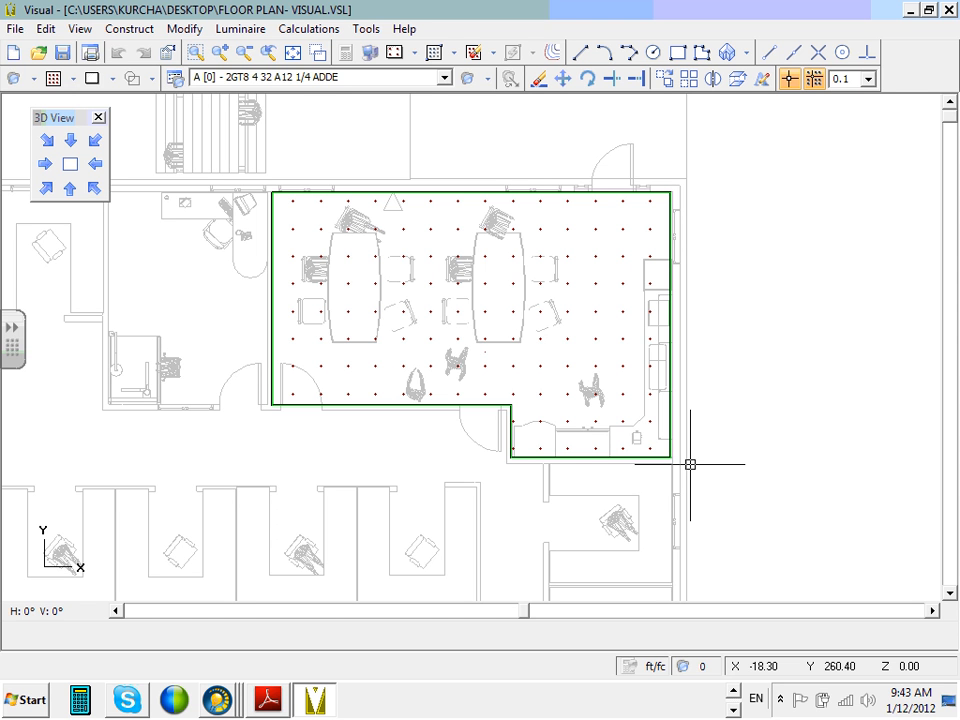
- Reopen the luminaire schedule and examine the Acuity Brands manufacturer folders, including Peerless Lighting, without adding another luminaire
left_click(175, 80)
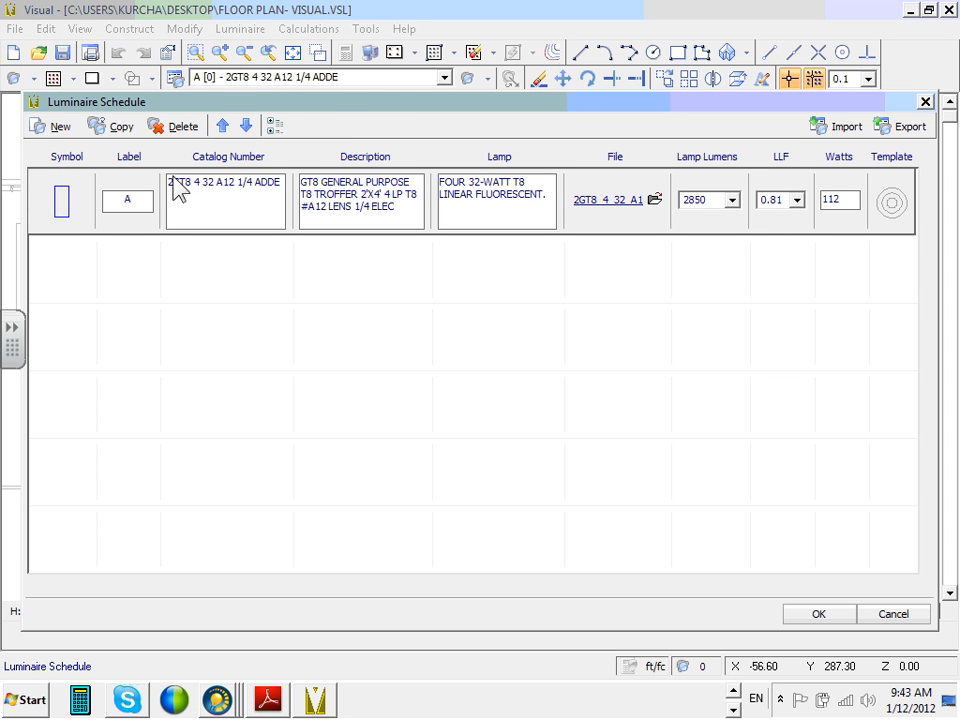
left_click(55, 126)
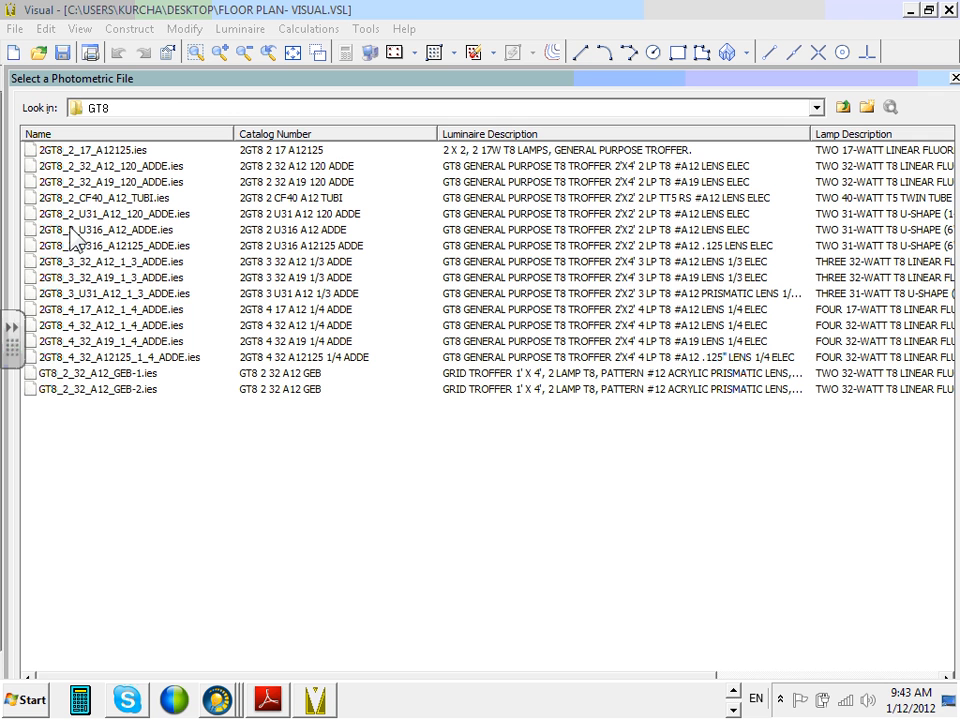
left_click(846, 107)
left_click(846, 107)
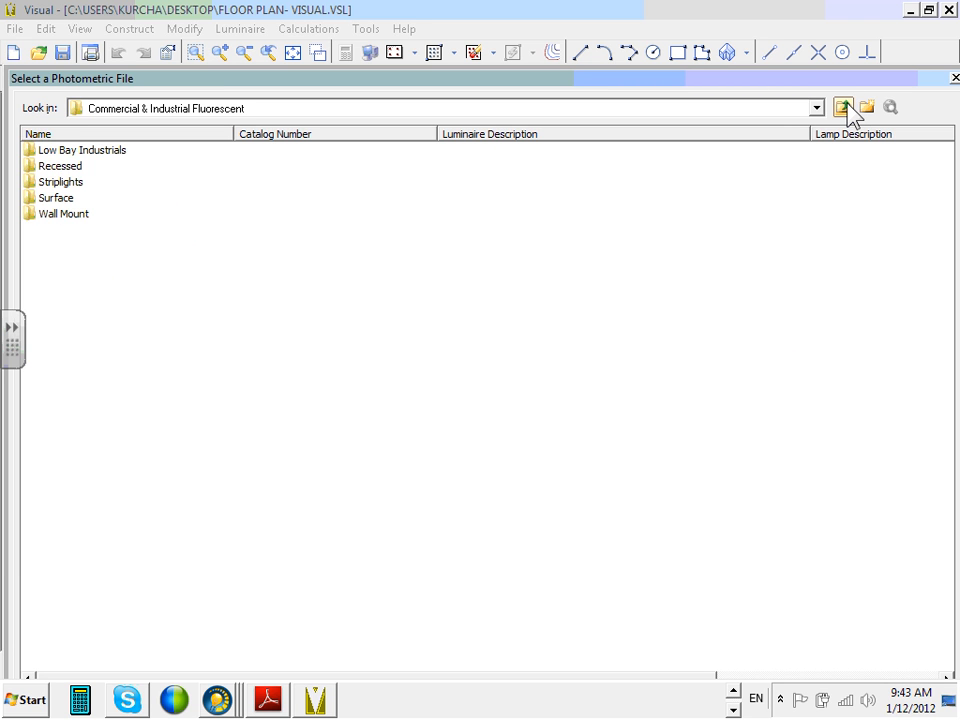
left_click(846, 107)
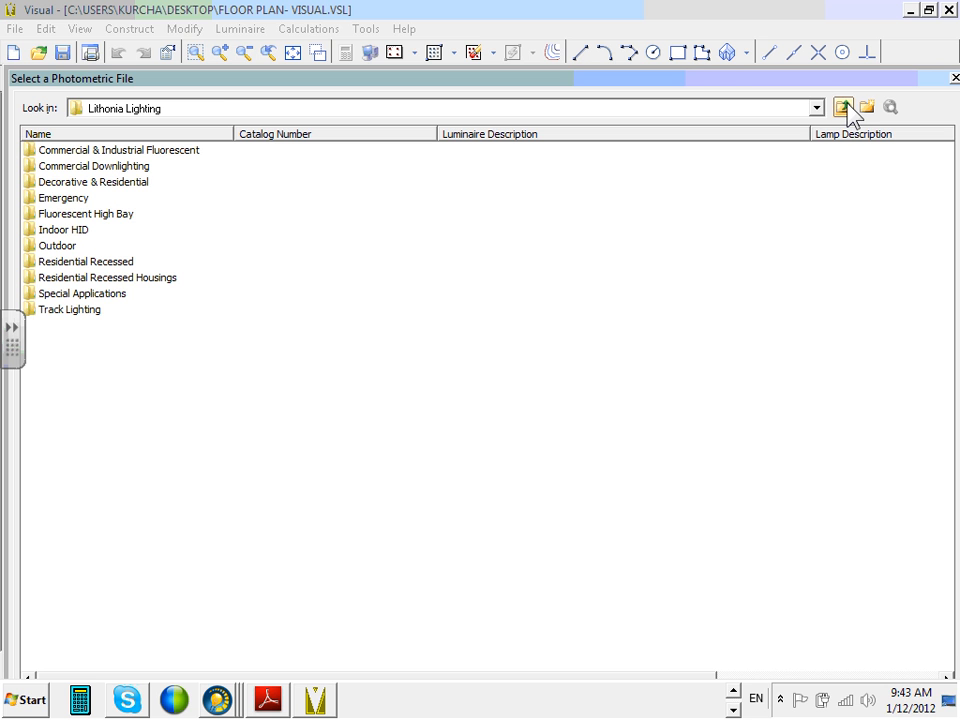
left_click(846, 107)
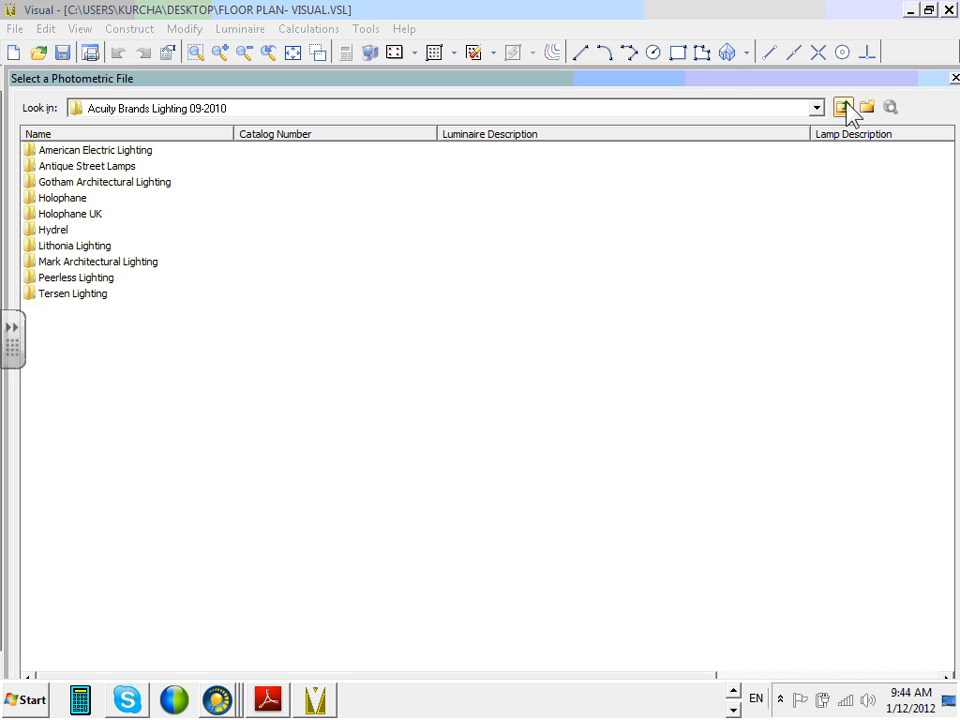
left_click(73, 280)
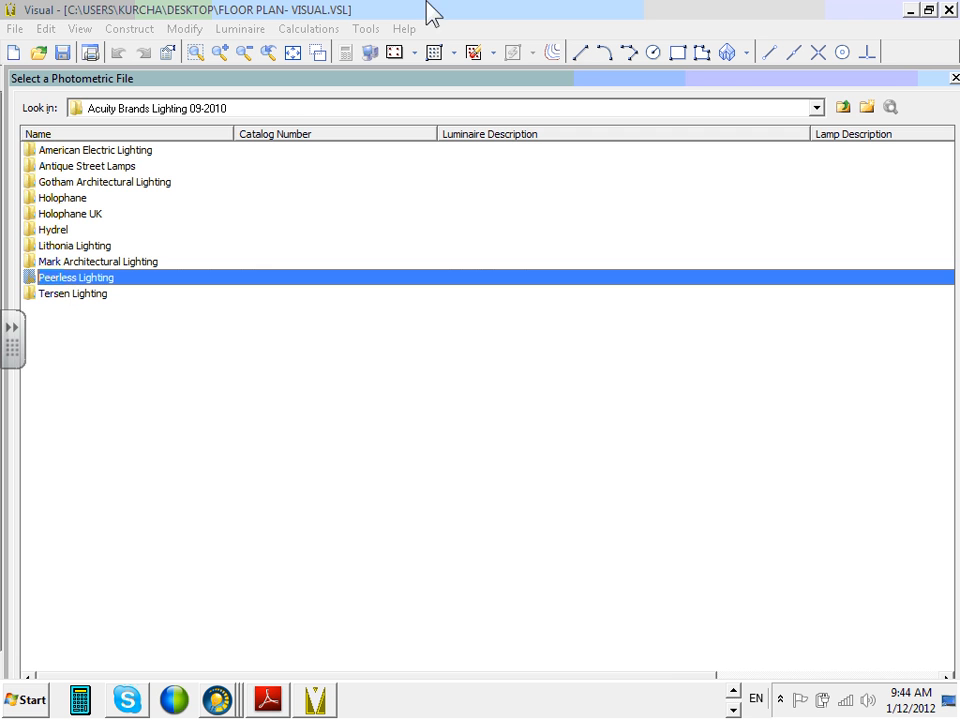
left_click(954, 79)
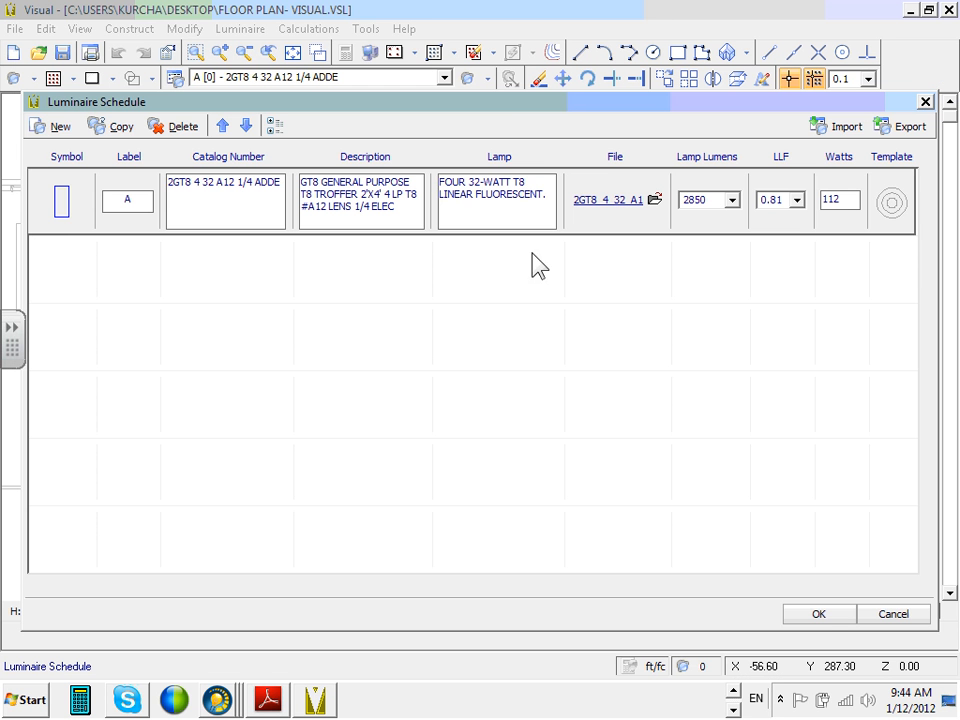
left_click(816, 614)
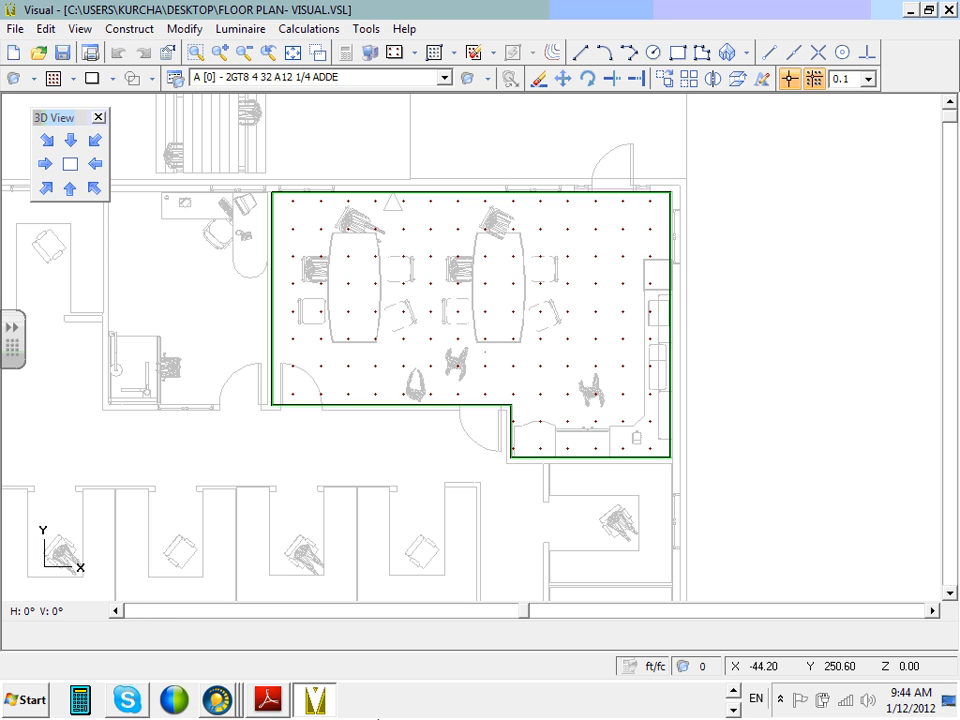
left_click(733, 708)
left_click(733, 708)
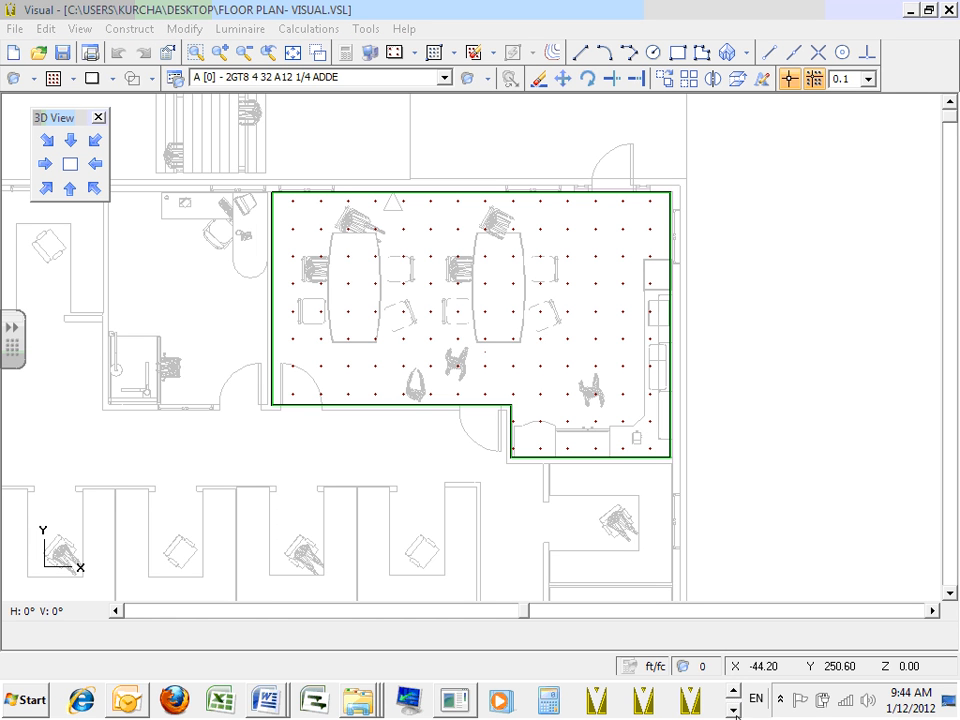
left_click(733, 708)
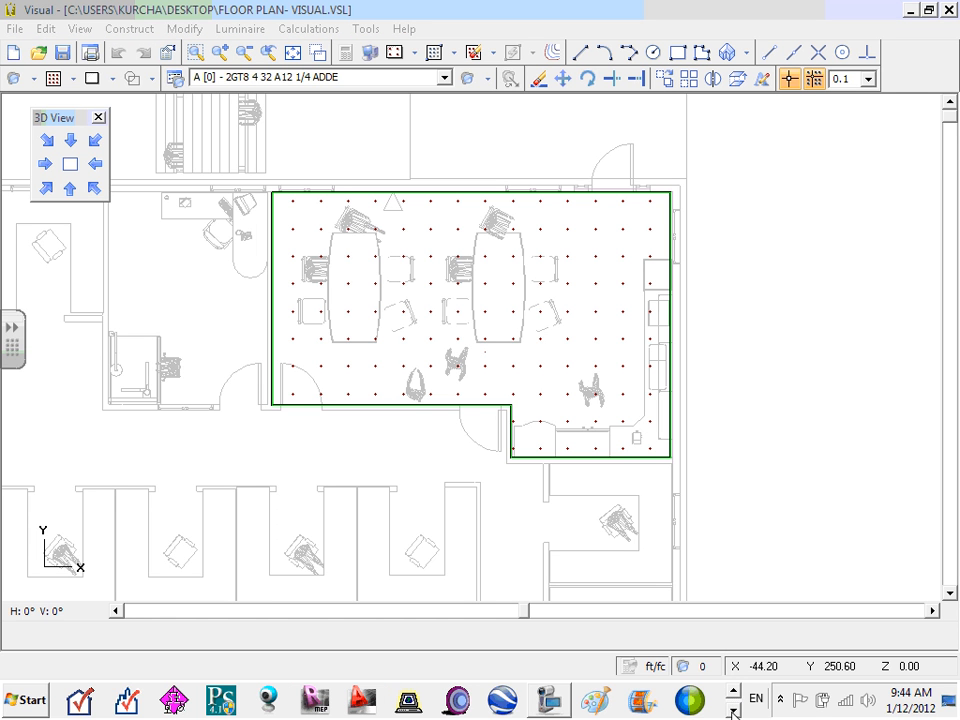
left_click(547, 705)
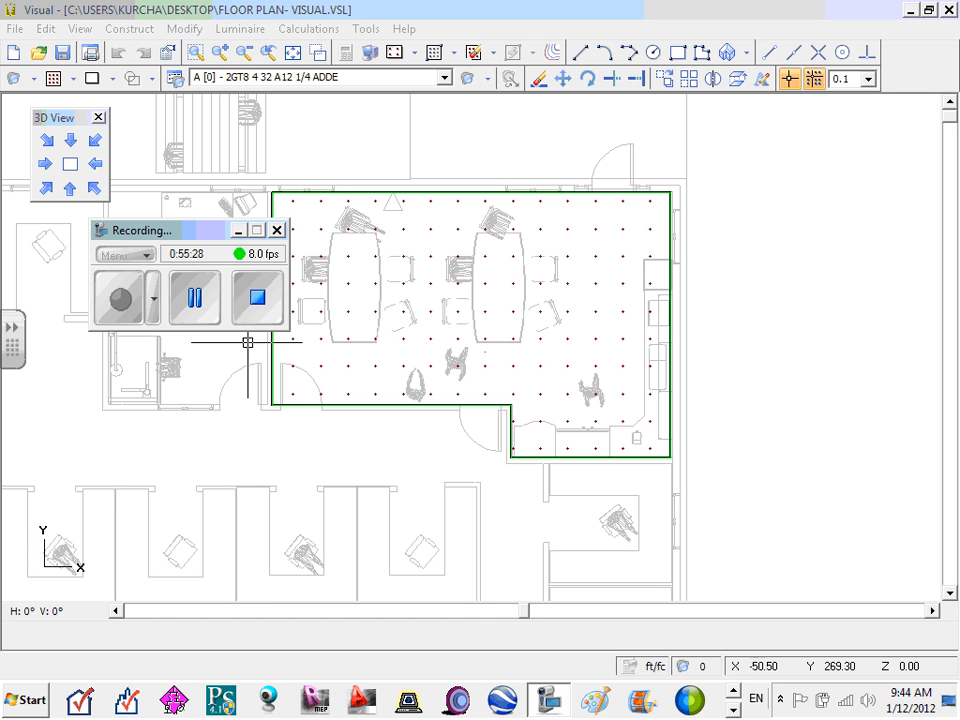
left_click(197, 304)
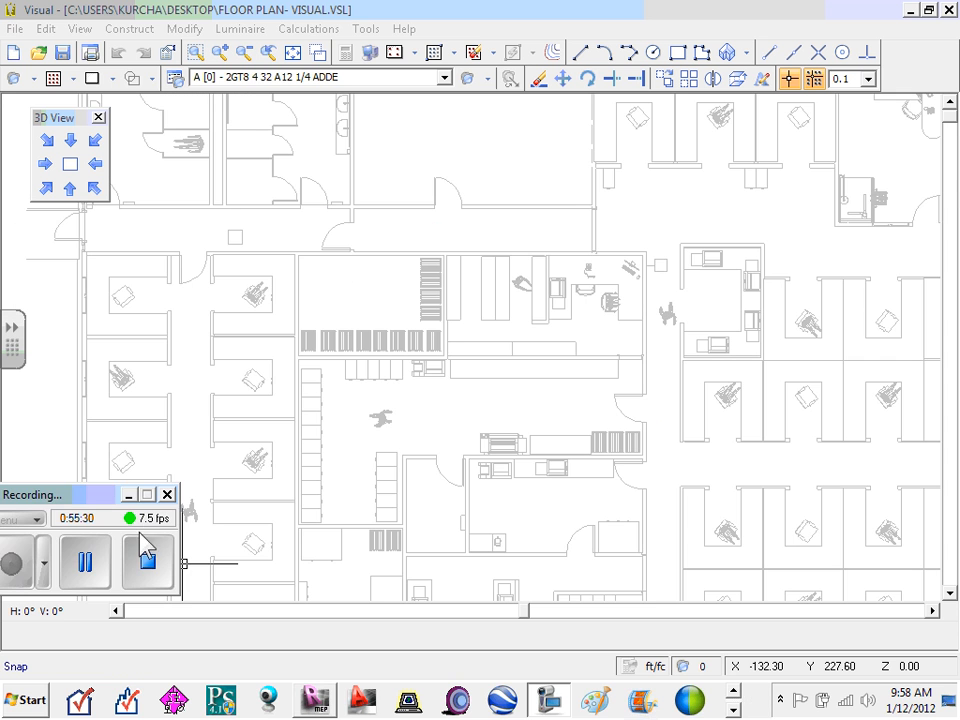
left_click(128, 494)
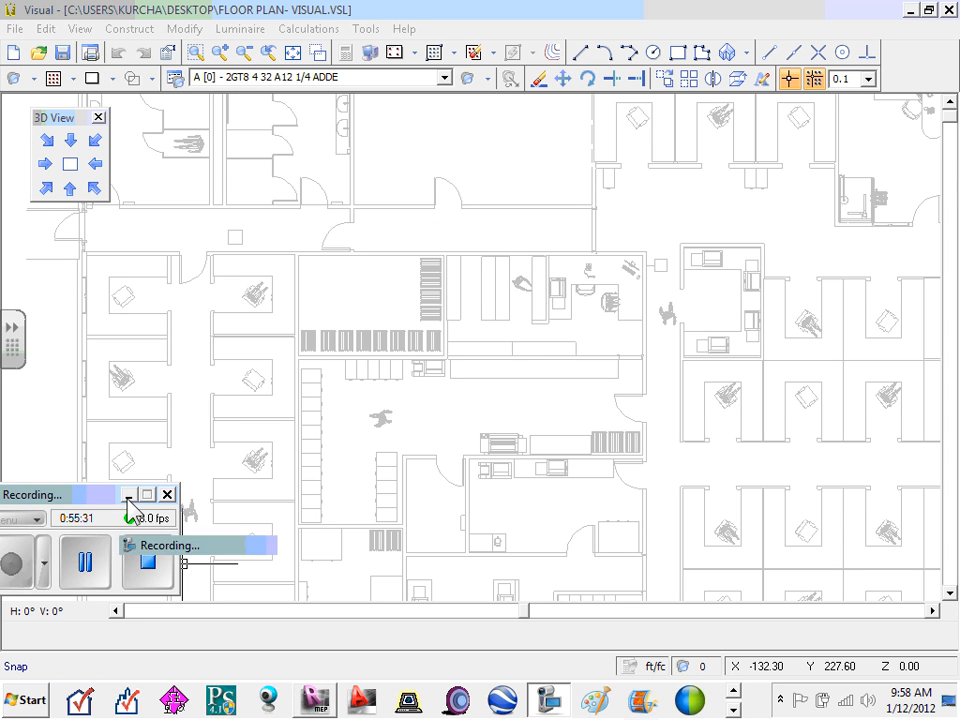
left_click(733, 691)
left_click(733, 691)
left_click(733, 710)
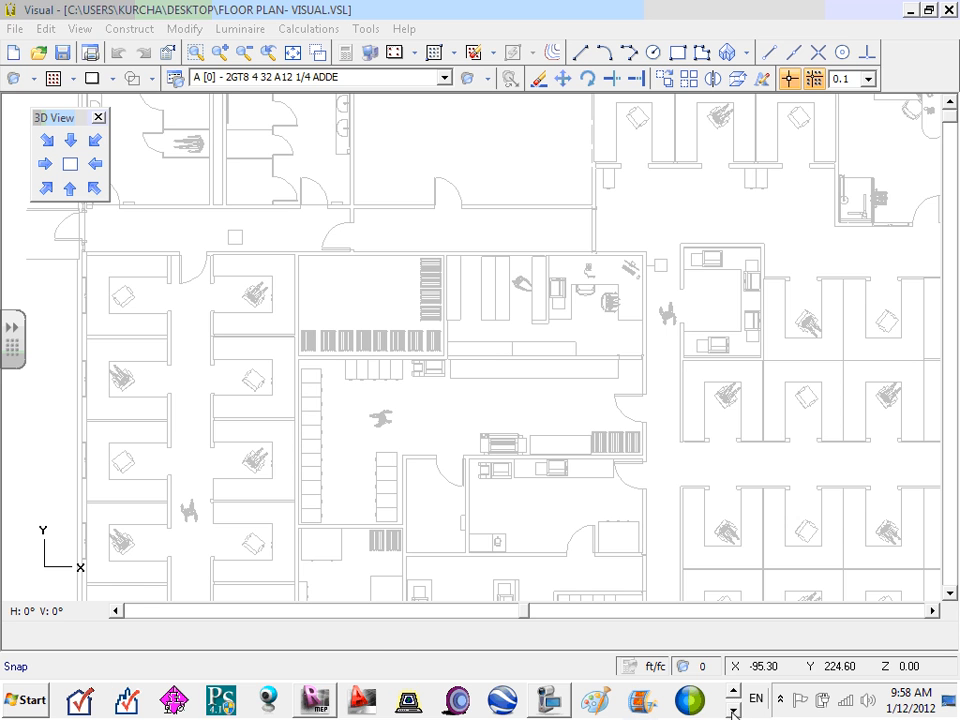
- Switch to Revit MEP and turn on the imported ECDM221-xflr1.dwg in the Floor Plan Power view's visibility overrides
left_click(316, 700)
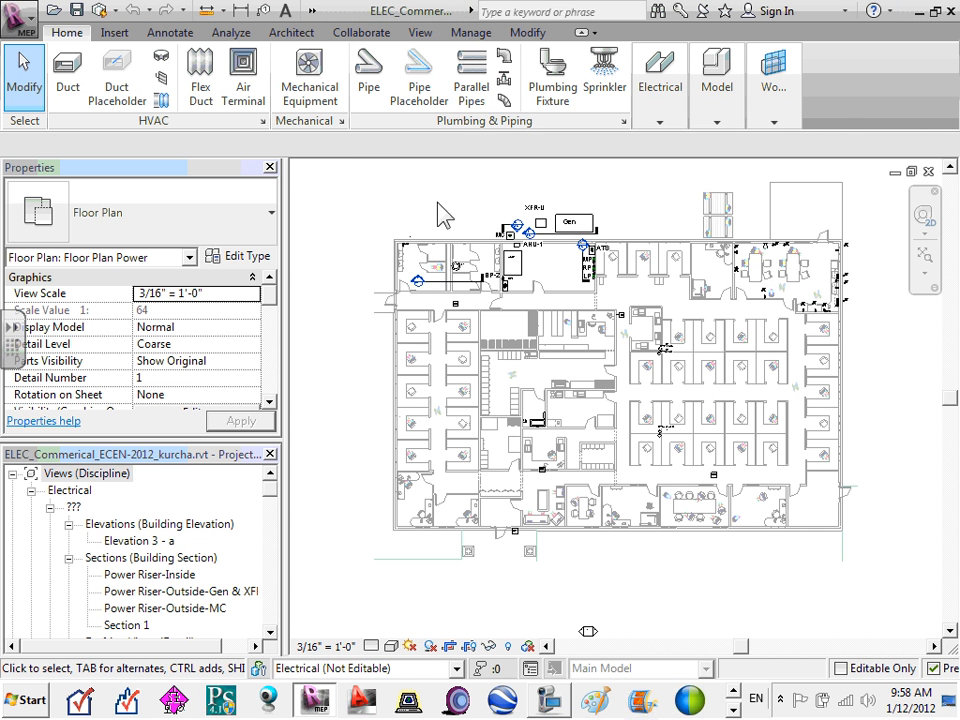
key("v")
key("g")
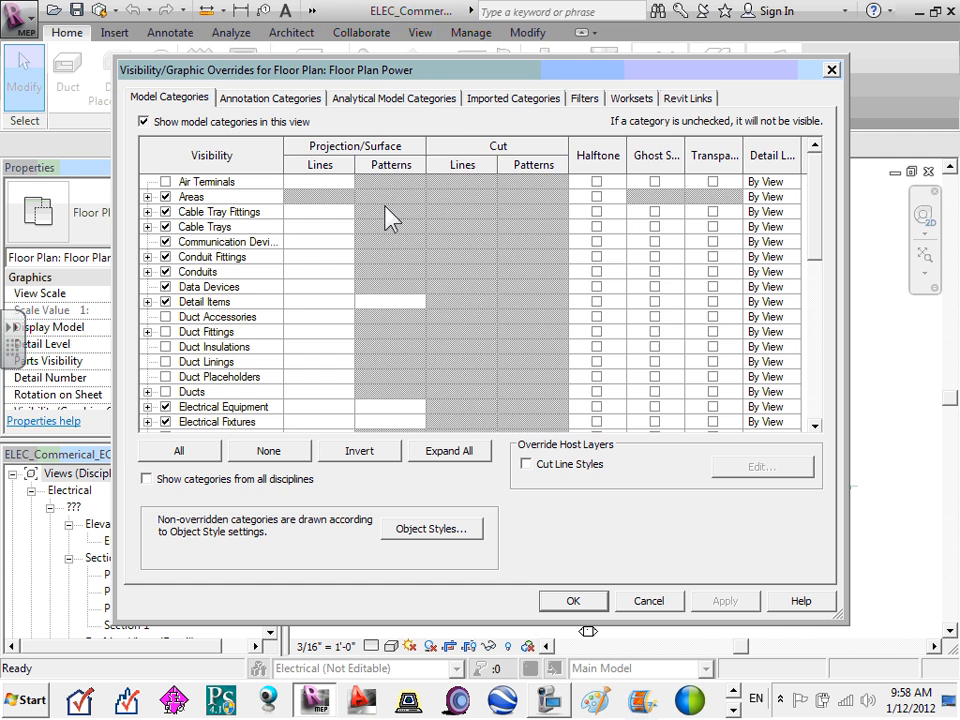
left_click(535, 104)
left_click(165, 197)
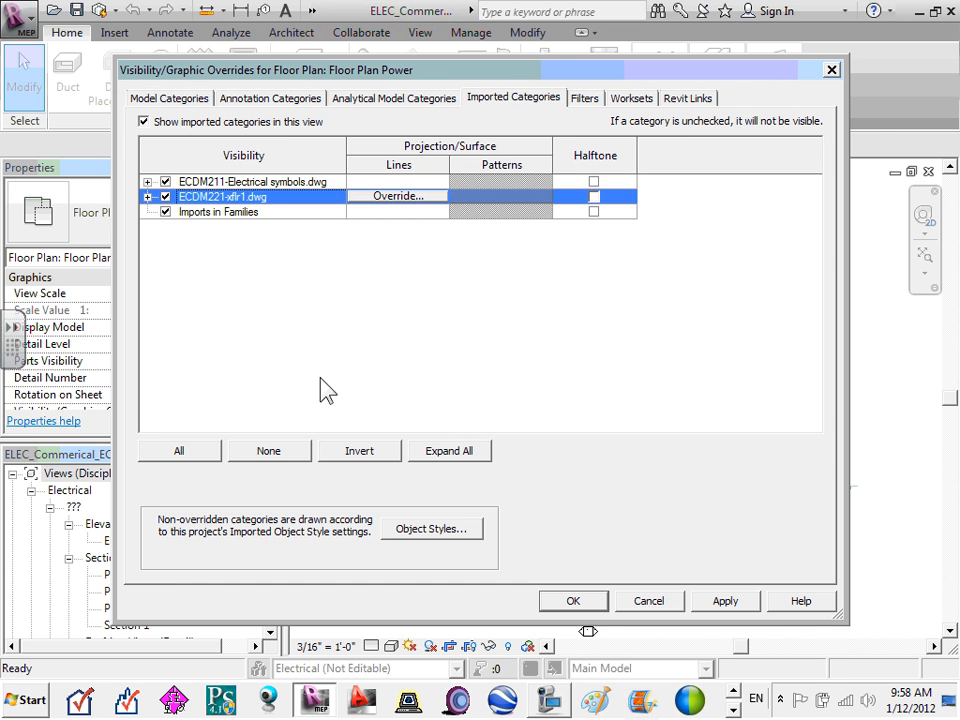
left_click(585, 604)
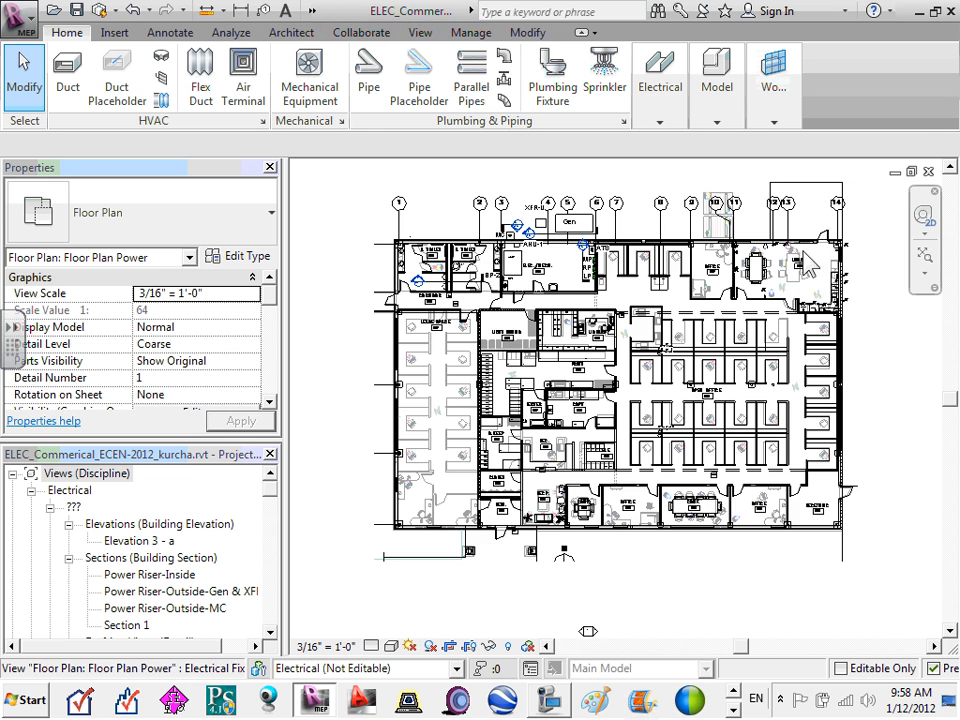
scroll(805, 261, "up", 3)
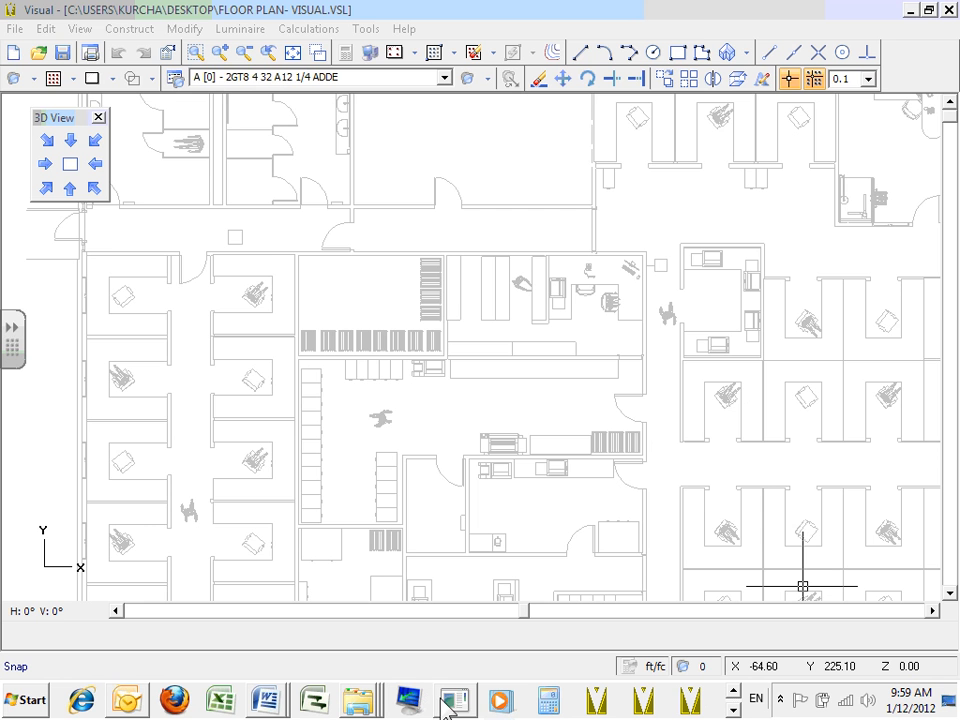
- Switch to SMART Notebook and handwrite a red fixture schedule note under "Place fixtures" in the workflow list, then return to Visual
left_click(453, 698)
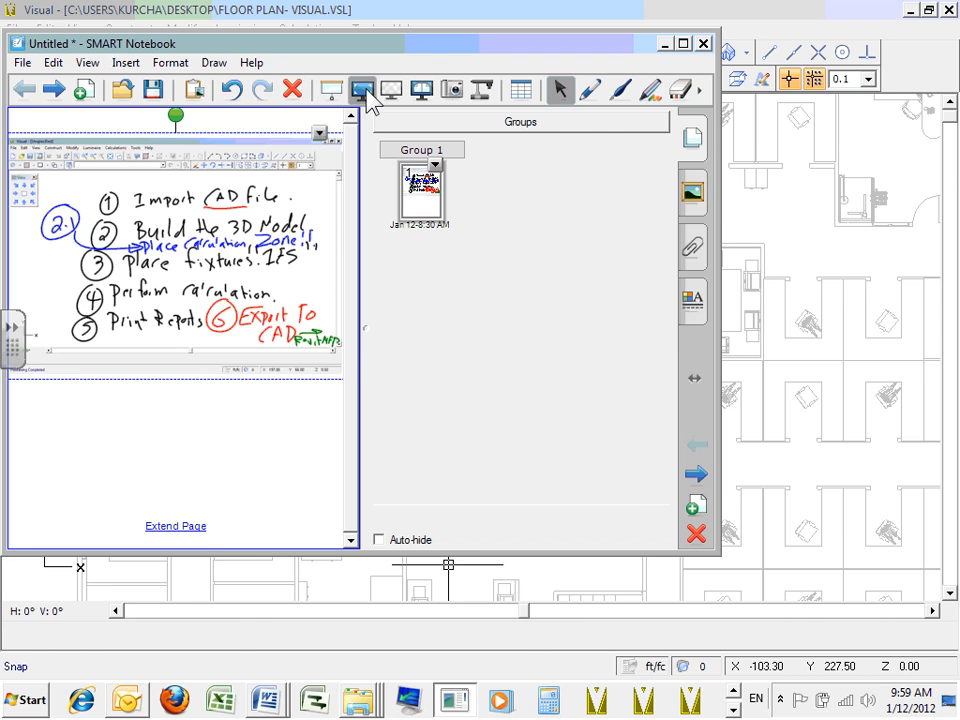
left_click(364, 91)
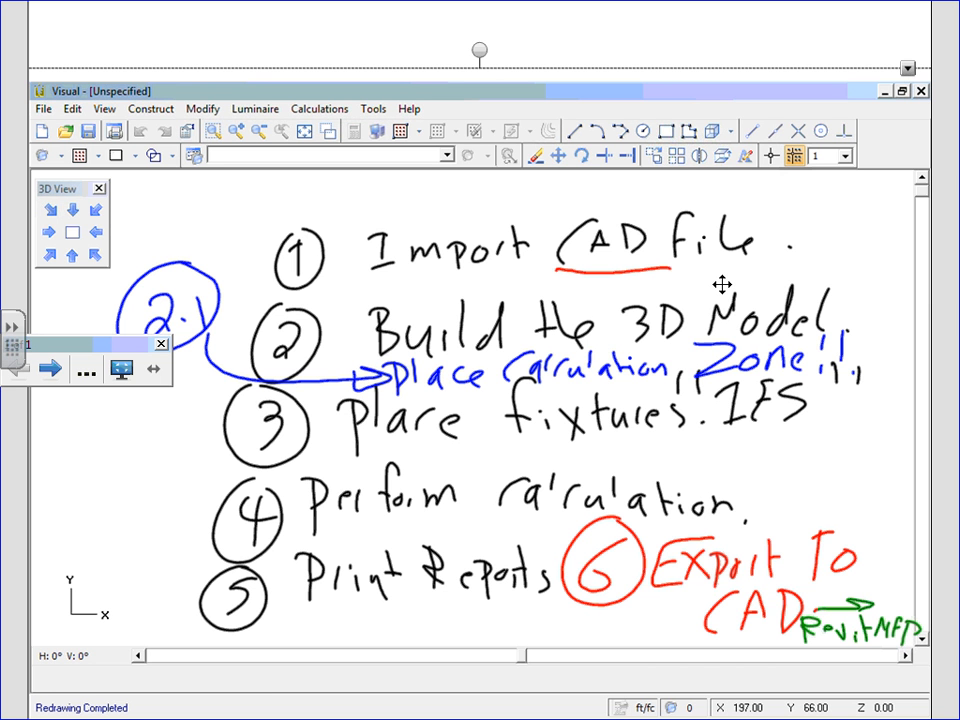
mouse_move(482, 428)
left_mouse_down()
mouse_move(492, 446)
mouse_move(675, 454)
left_mouse_up()
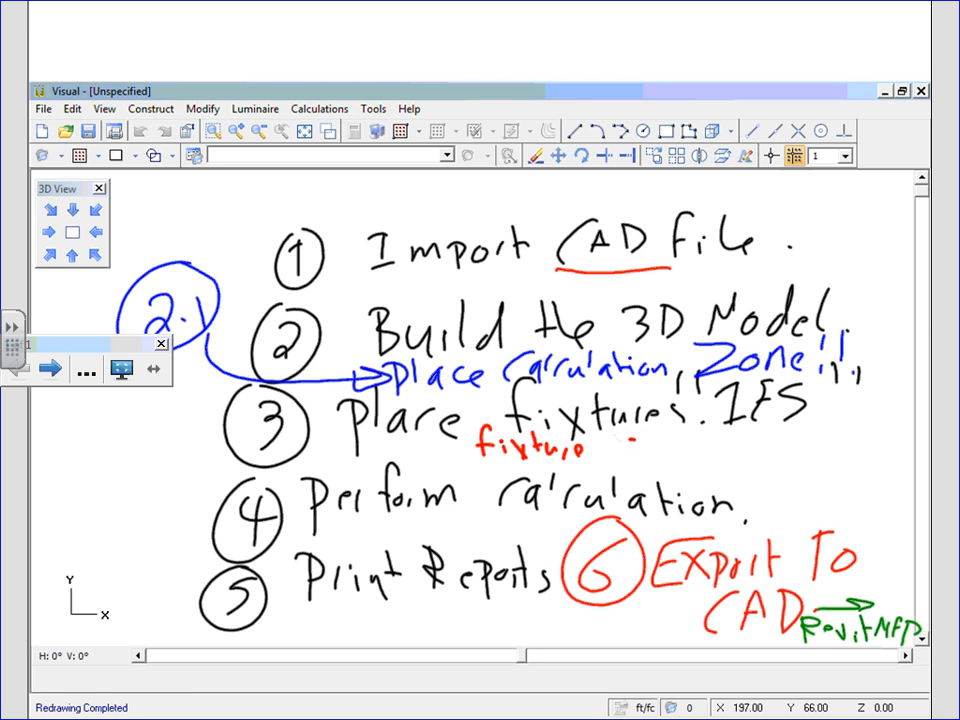
left_click_drag(611, 434, 595, 459)
mouse_move(638, 444)
left_mouse_down()
mouse_move(626, 458)
mouse_move(670, 458)
left_mouse_up()
left_click(691, 454)
left_click_drag(729, 437, 734, 468)
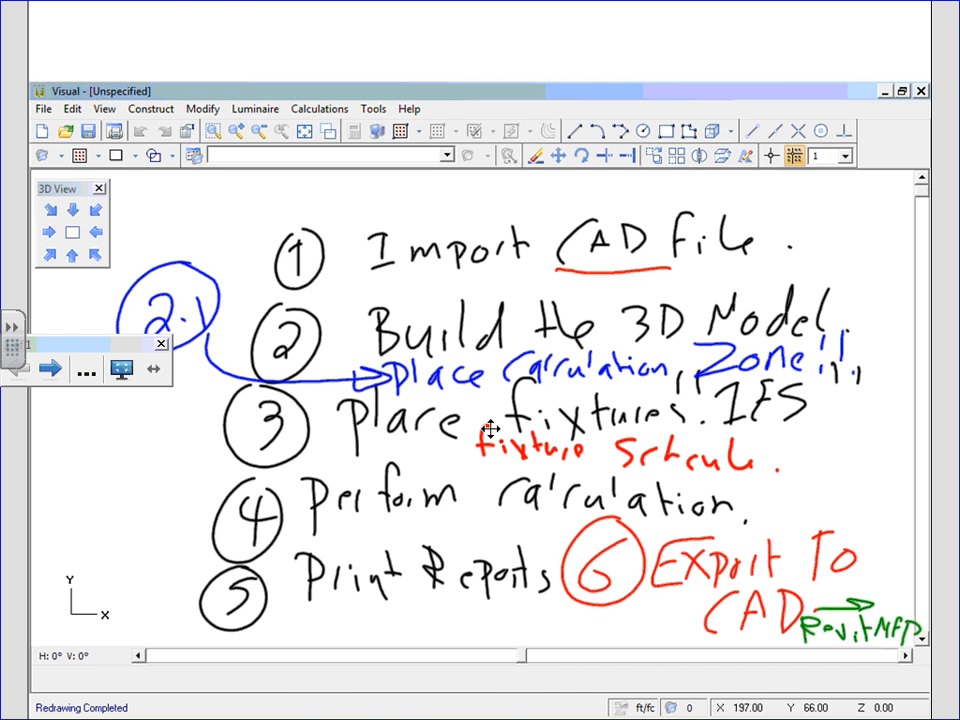
key("Escape")
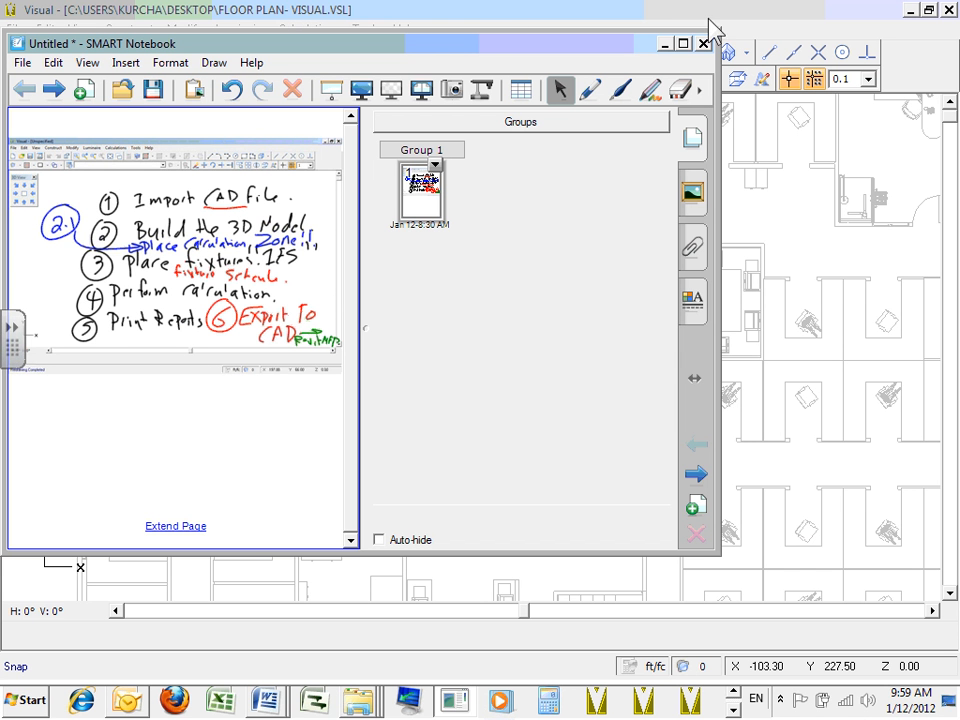
left_click(663, 43)
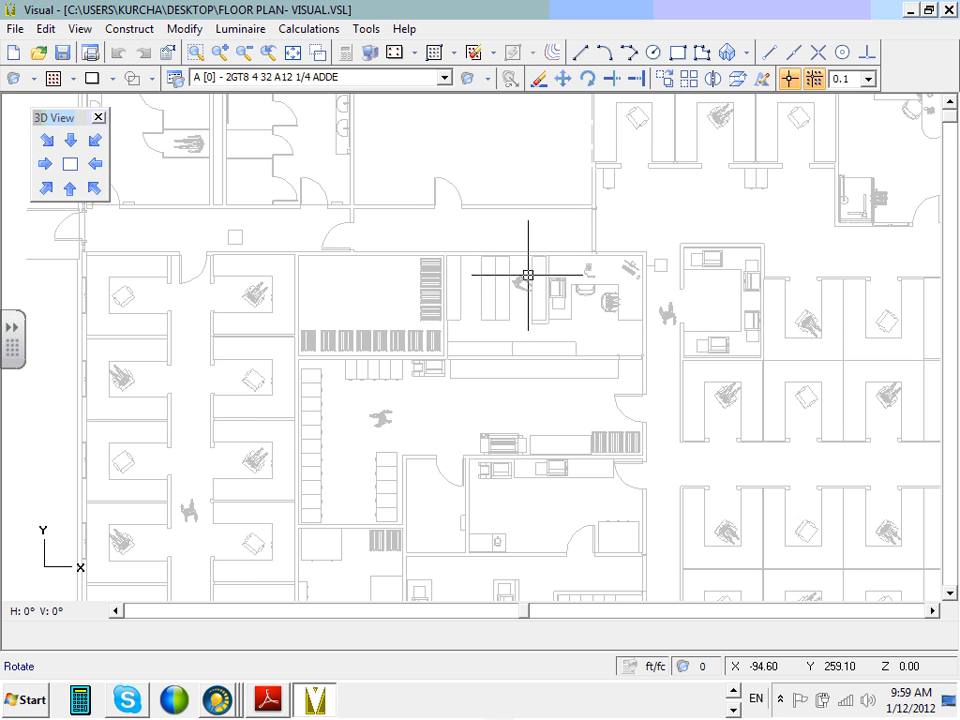
- Examine the outlined L-shaped room with two tables and its calculation grid within the whole floor plan
scroll(690, 240, "down", 3)
scroll(814, 219, "up", 2)
scroll(737, 204, "up", 1)
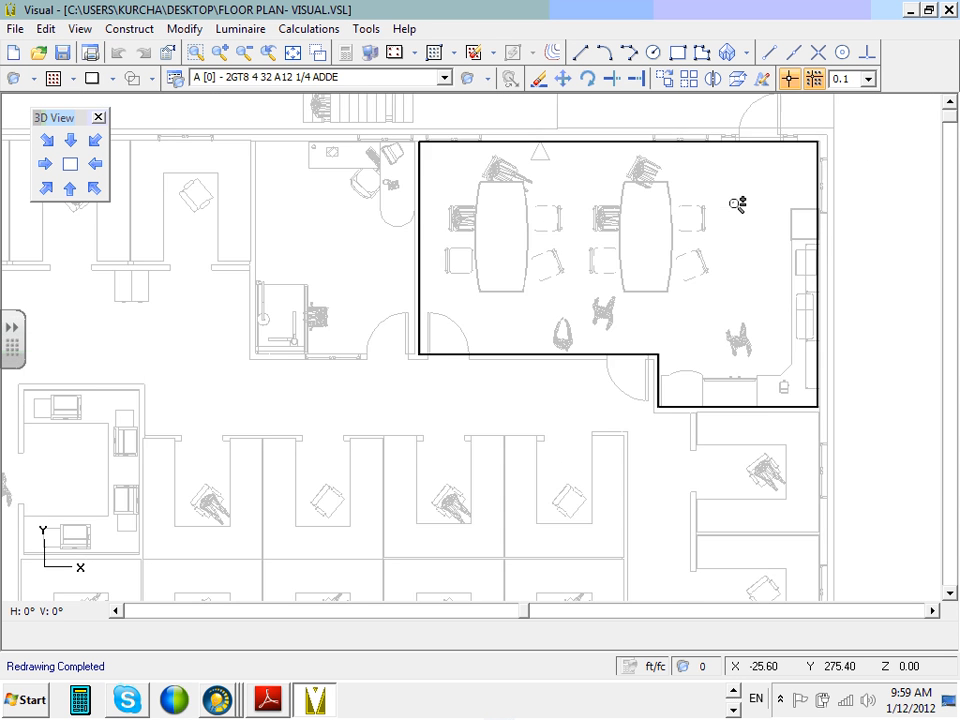
scroll(696, 199, "up", 1)
scroll(696, 193, "down", 2)
scroll(696, 197, "up", 2)
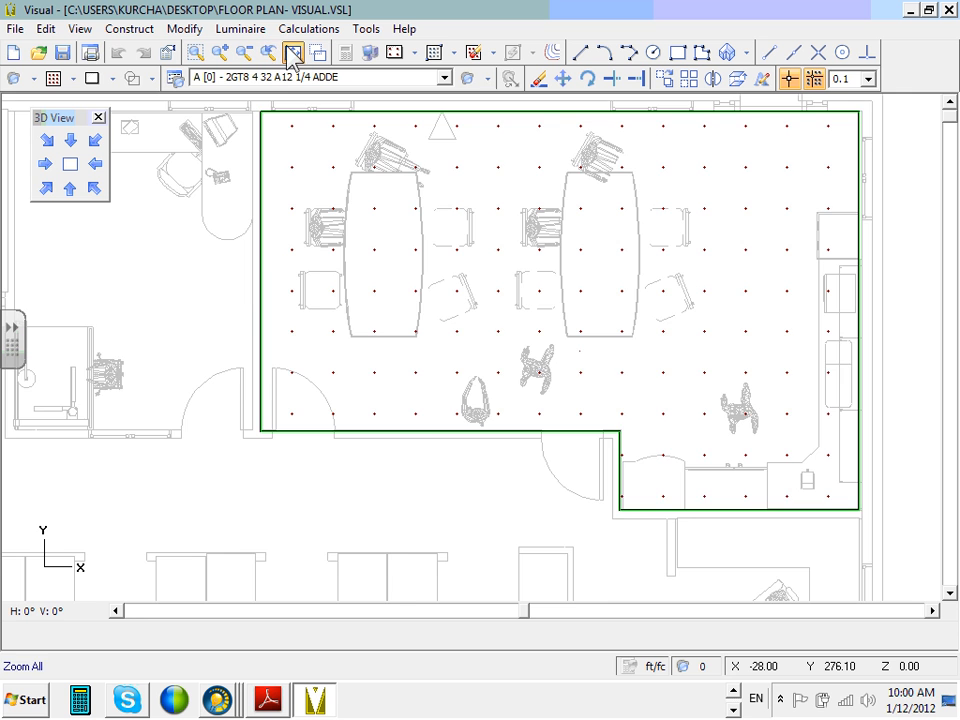
left_click(292, 53)
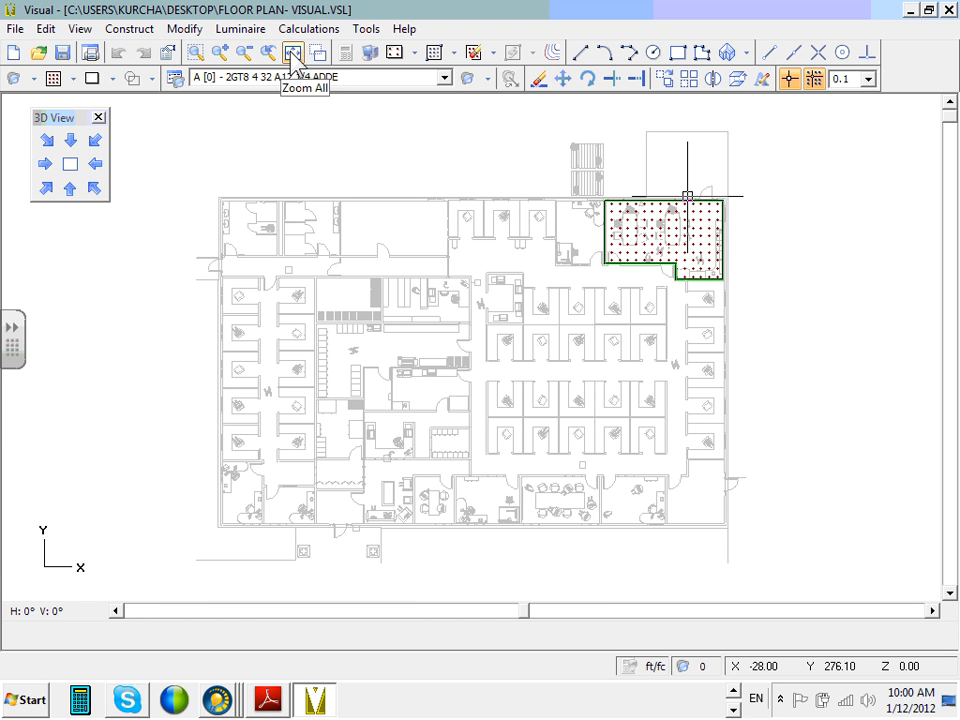
left_click(196, 53)
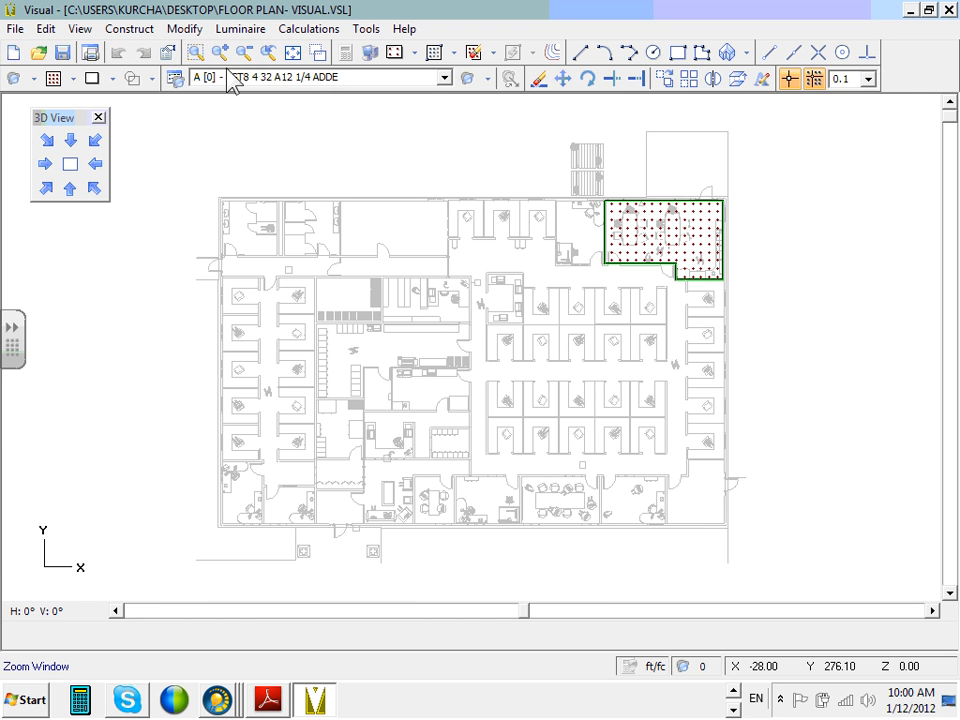
left_click(569, 172)
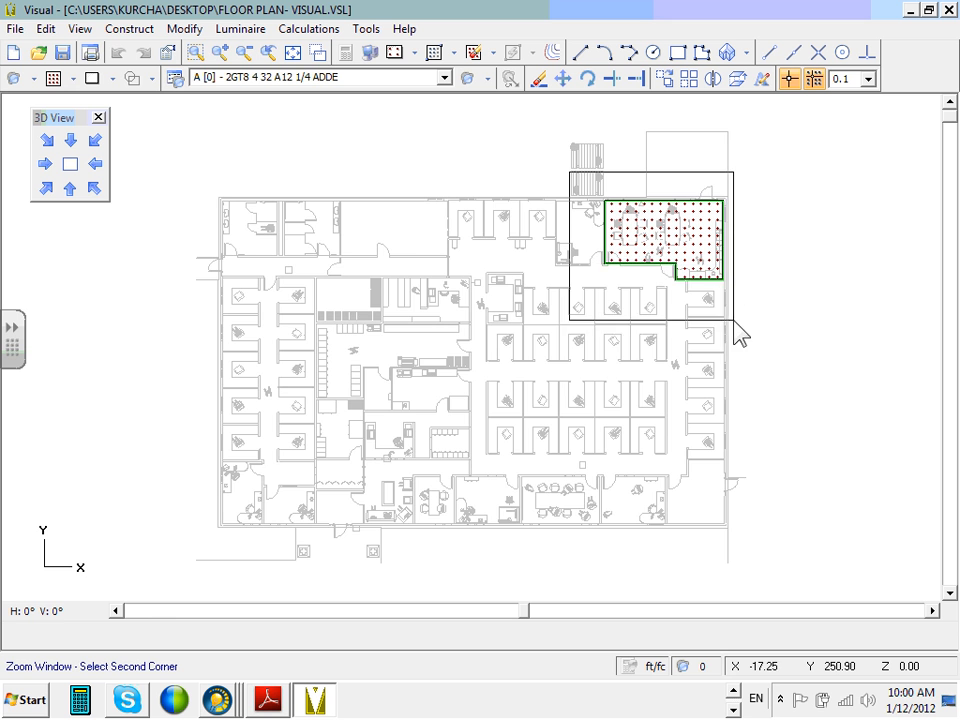
left_click(741, 310)
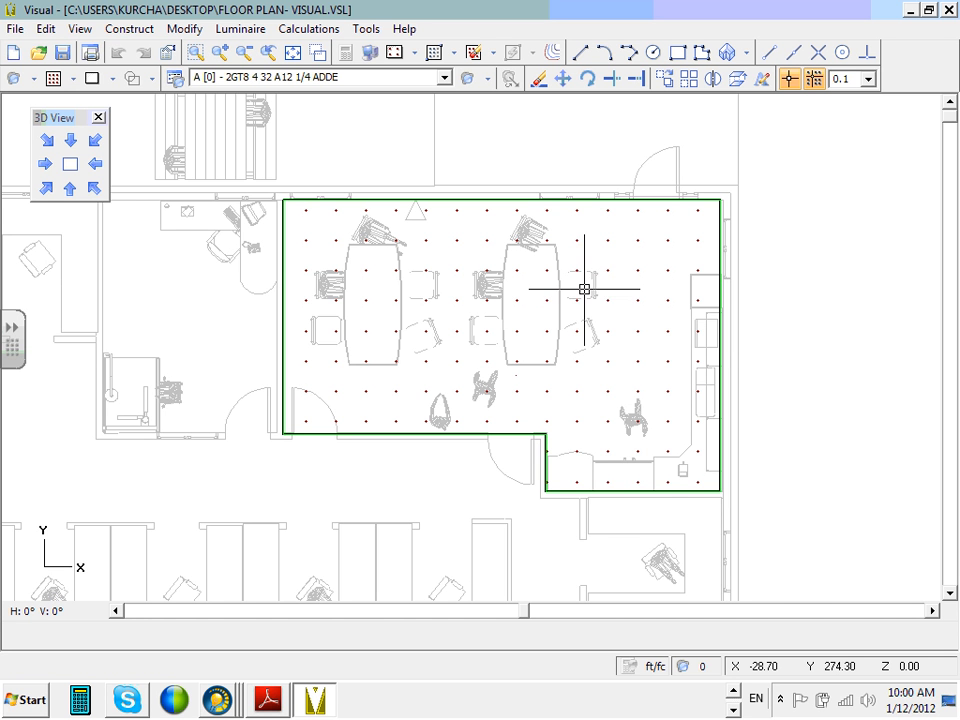
scroll(583, 289, "up", 2)
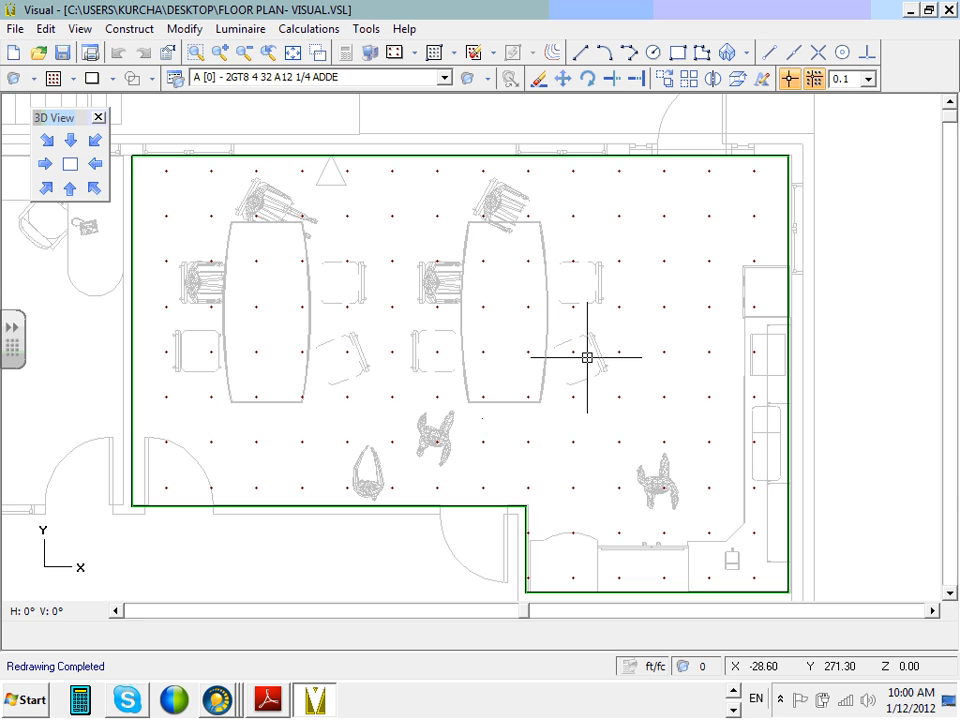
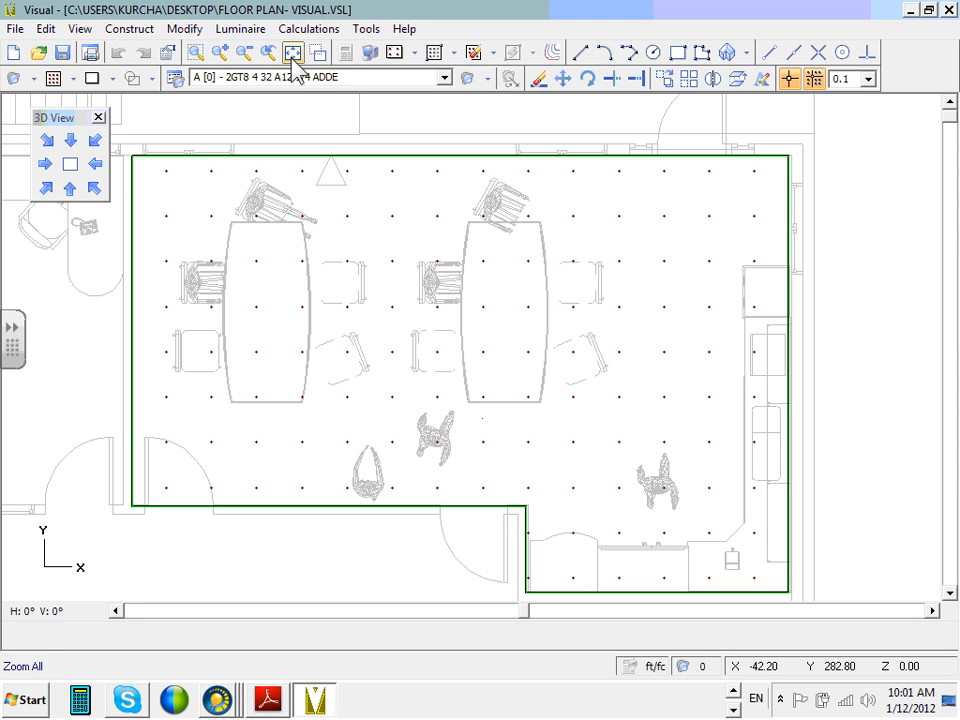
- Place a single type A luminaire in the gap between the two tables
left_click(487, 79)
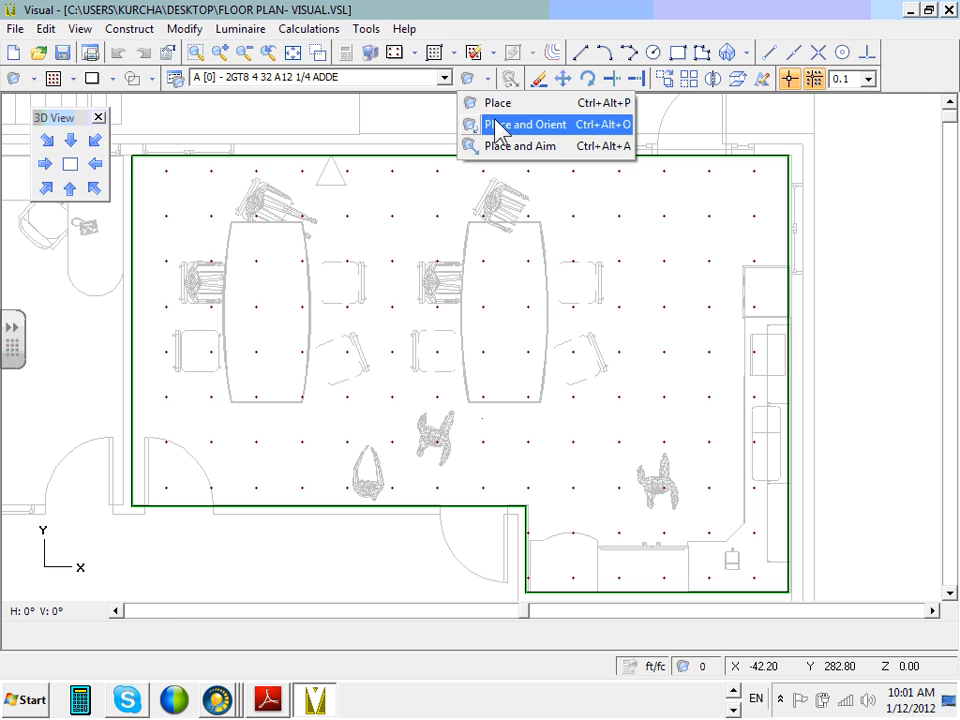
left_click(497, 108)
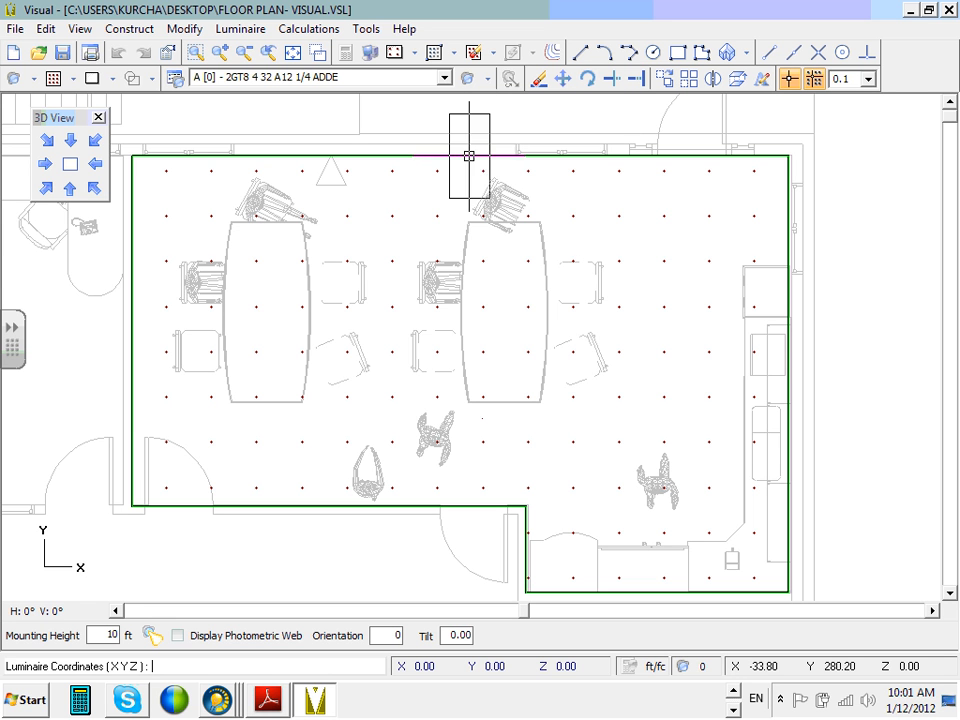
left_click(362, 282)
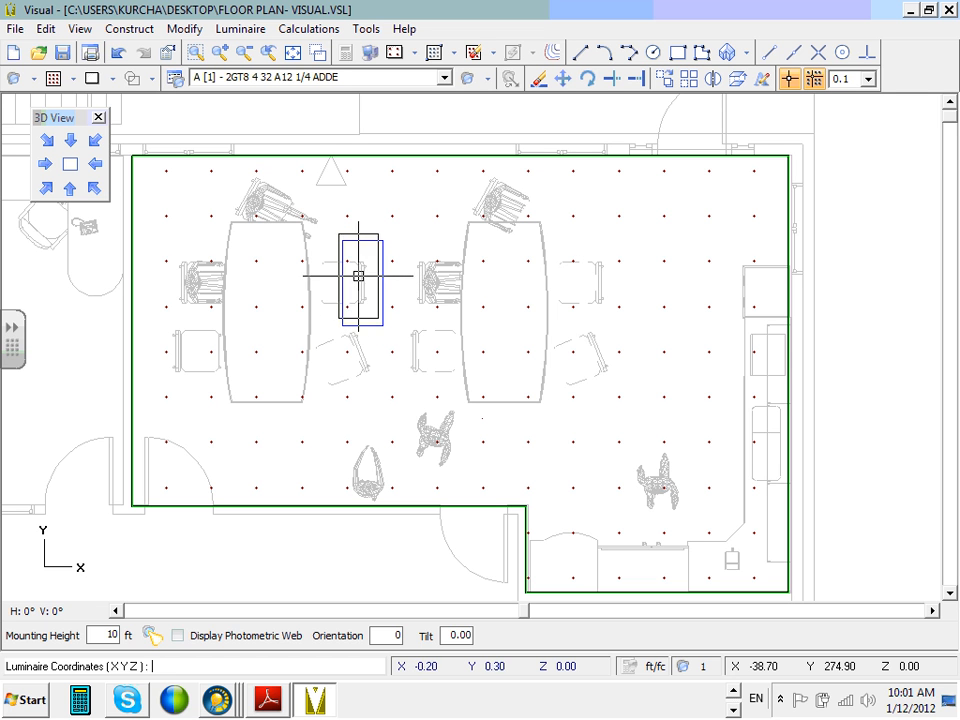
key("Escape")
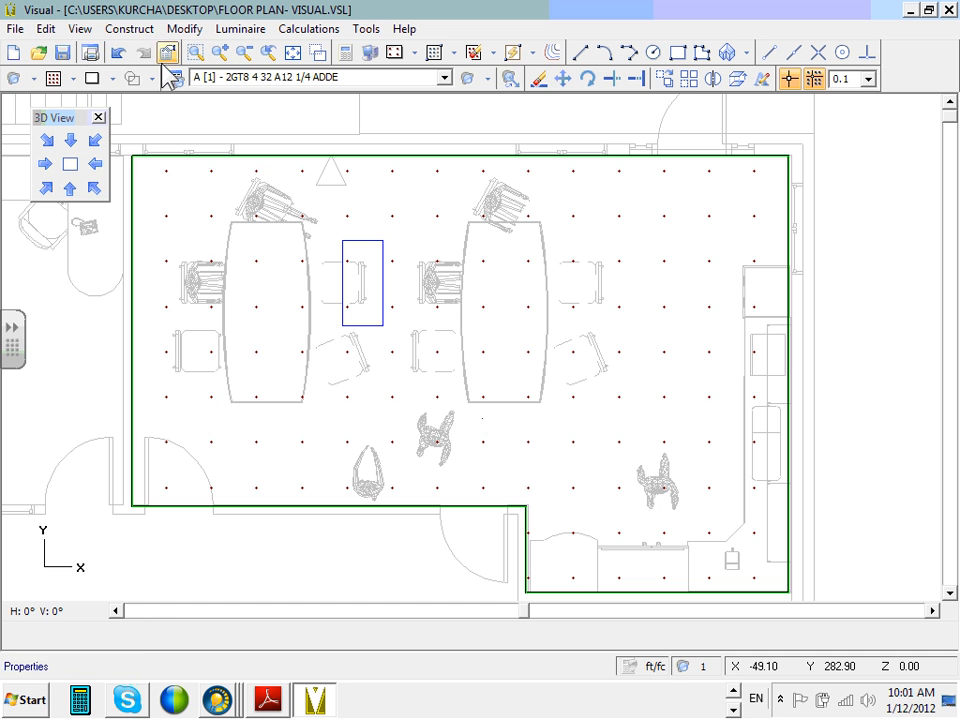
- Erase the luminaire placed between the two tables
left_click(540, 86)
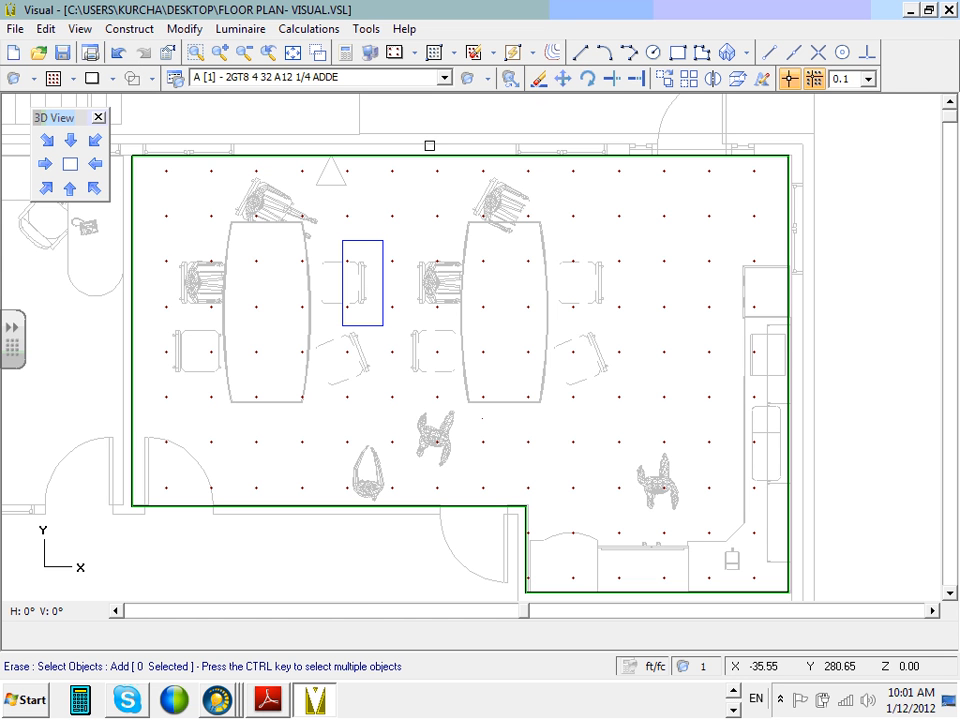
left_click(328, 233)
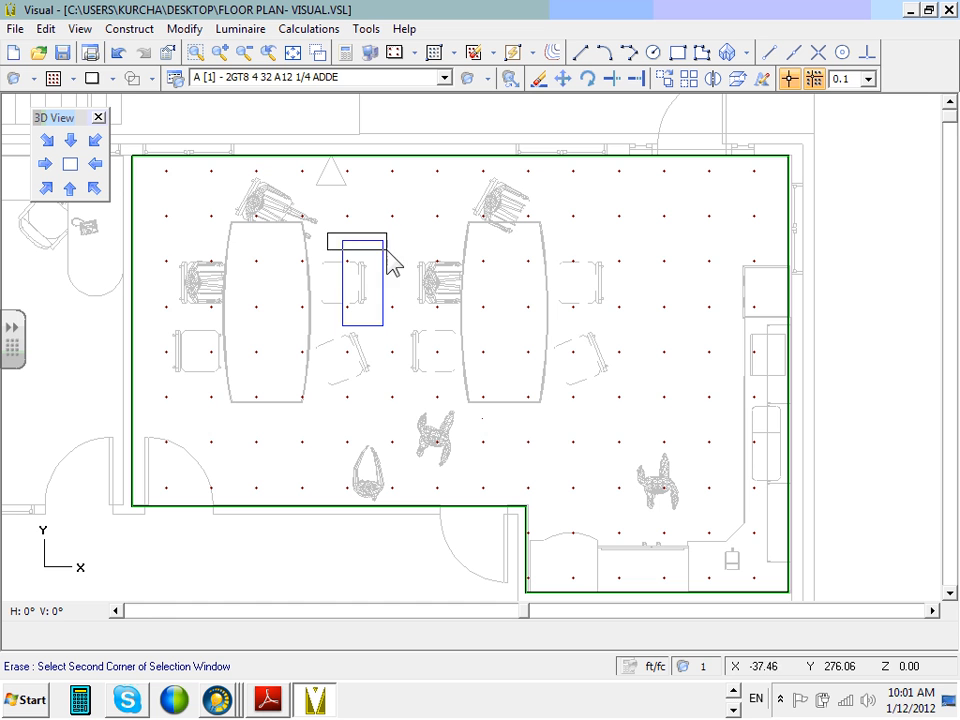
left_click(408, 332)
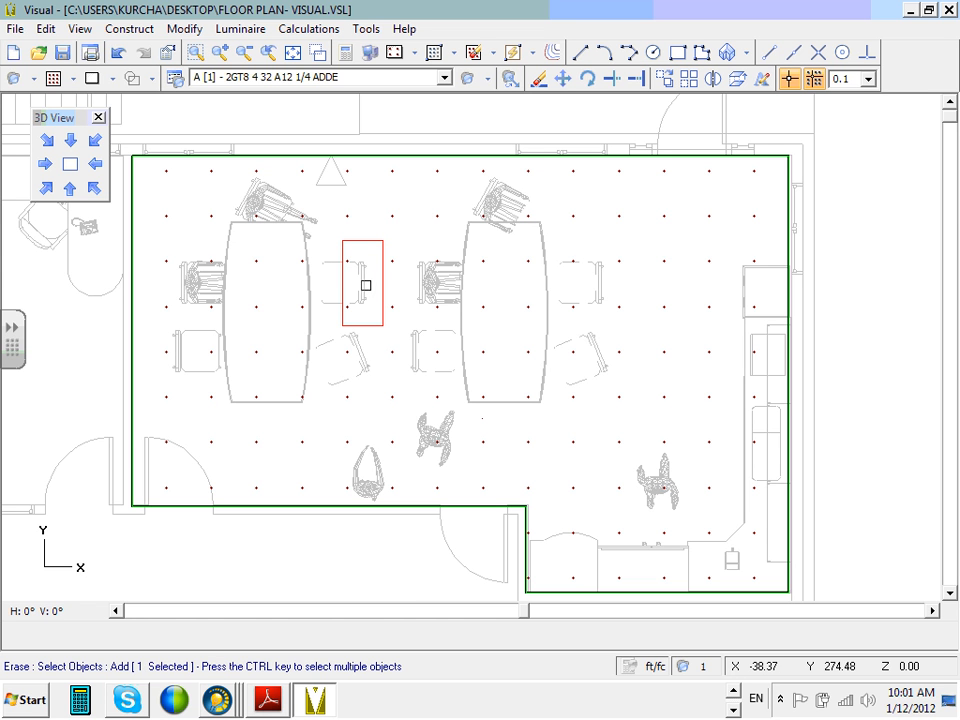
key("Return")
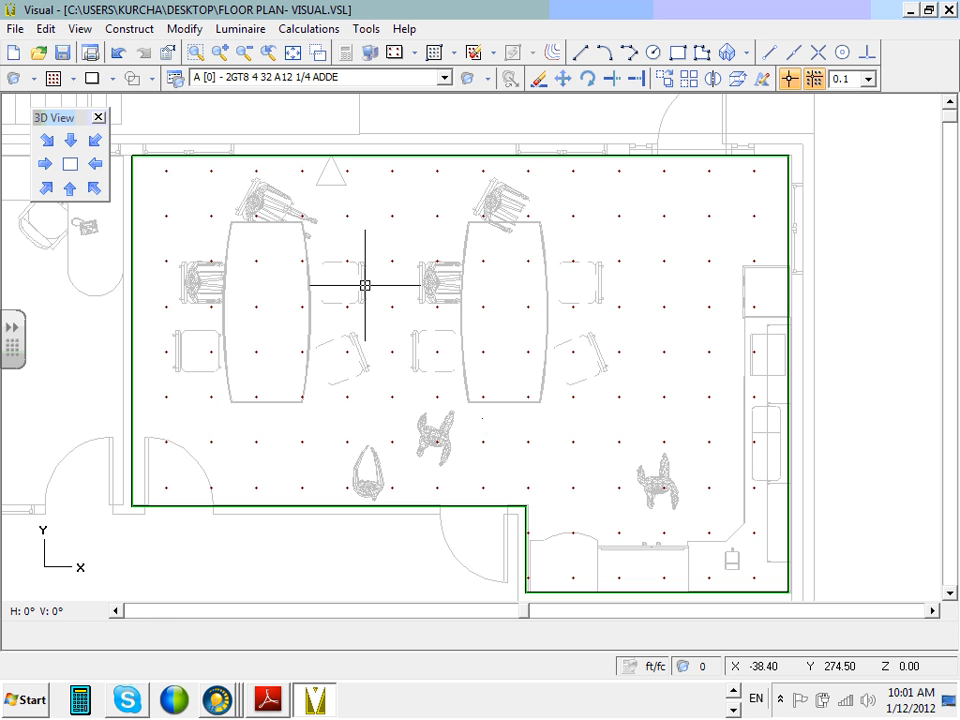
left_click(470, 80)
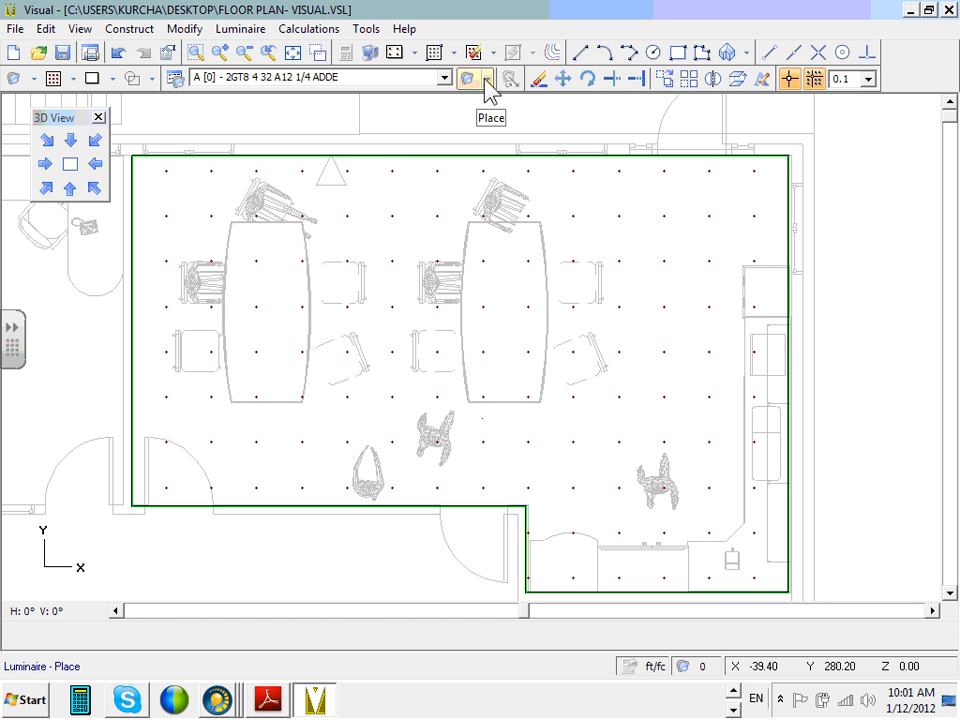
left_click(487, 80)
left_click(505, 125)
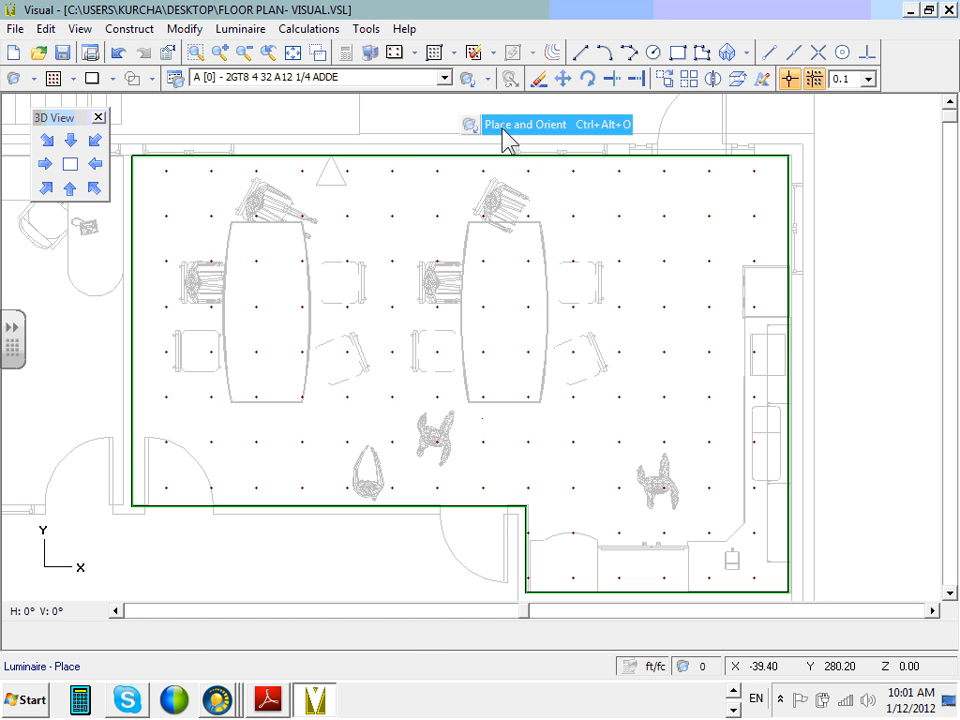
left_click(342, 259)
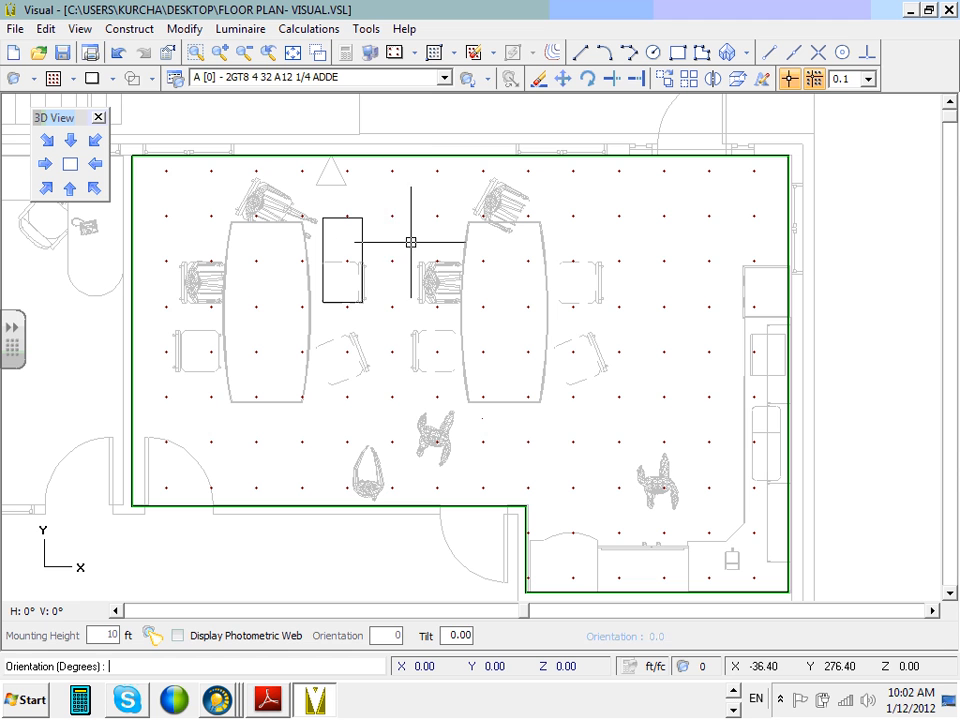
key("Escape")
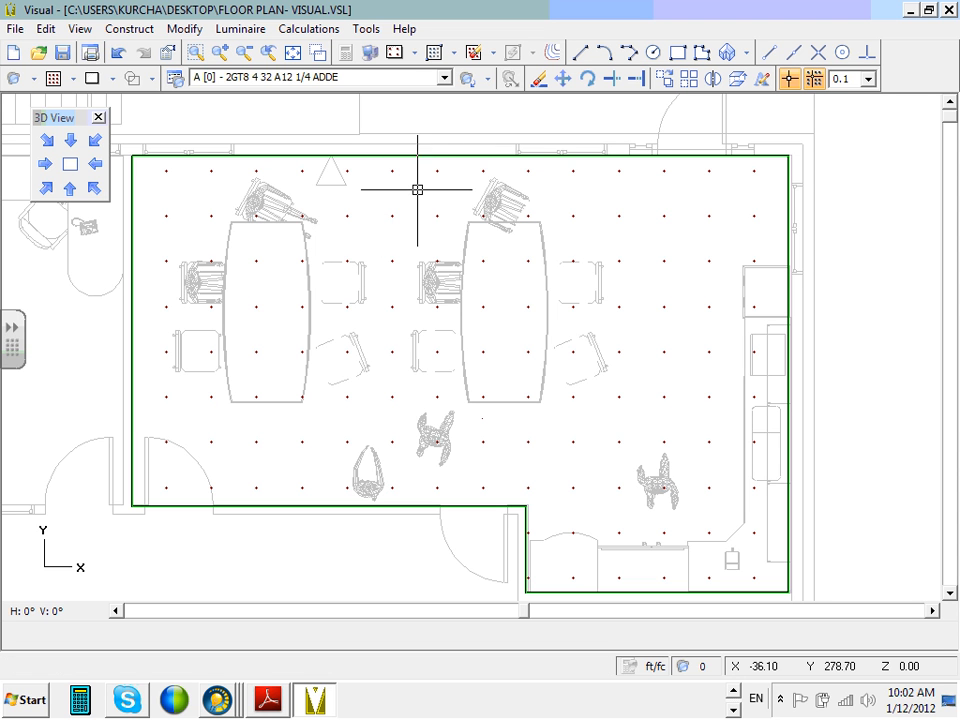
- Place six type A luminaires without custom orientation in the room, roughly three across the table area and three below them
left_click(468, 78)
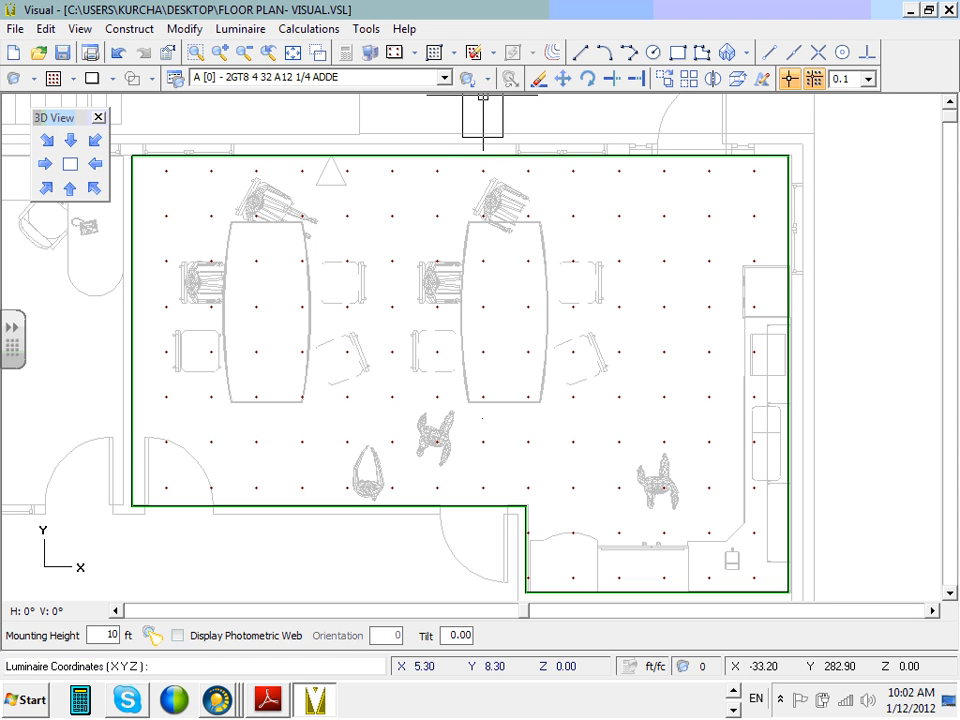
left_click(488, 78)
left_click(495, 100)
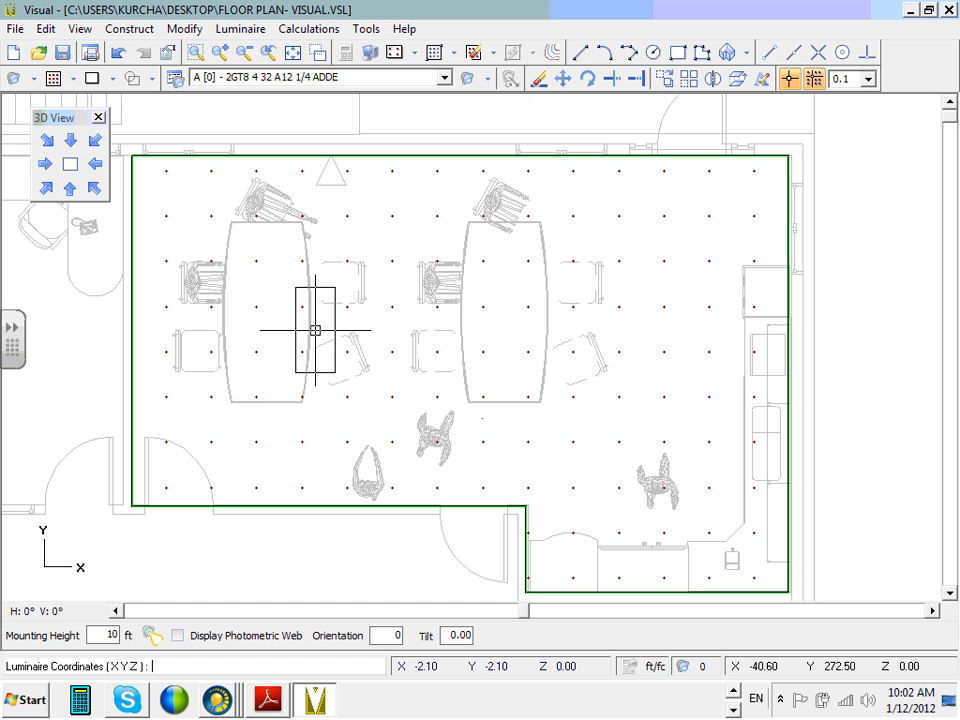
left_click(508, 317)
left_click(641, 310)
left_click(327, 273)
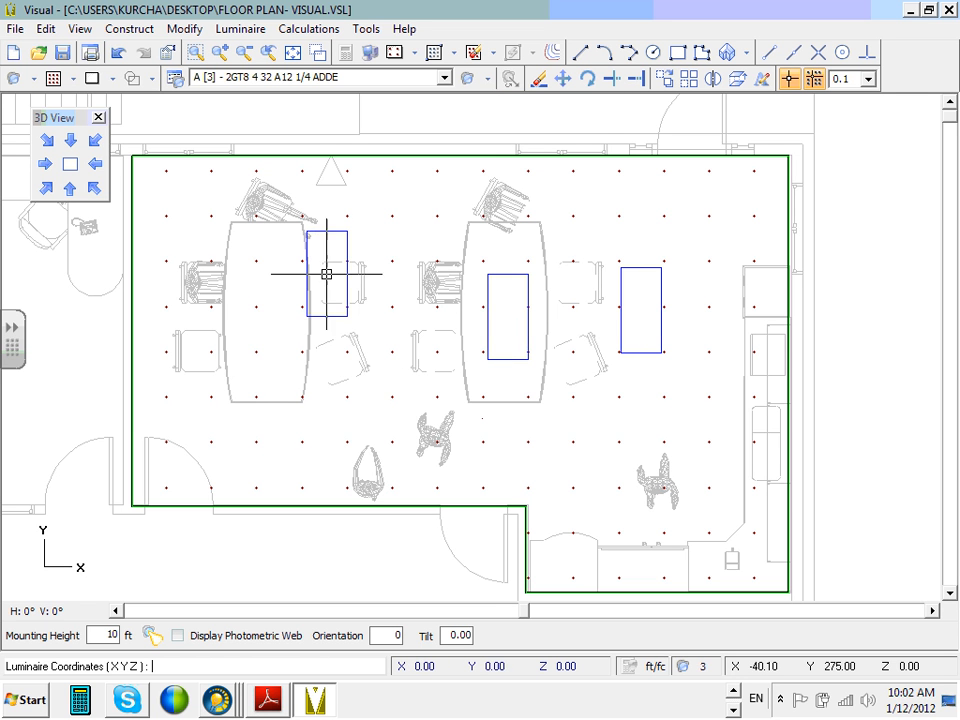
left_click(390, 422)
left_click(544, 429)
left_click(634, 454)
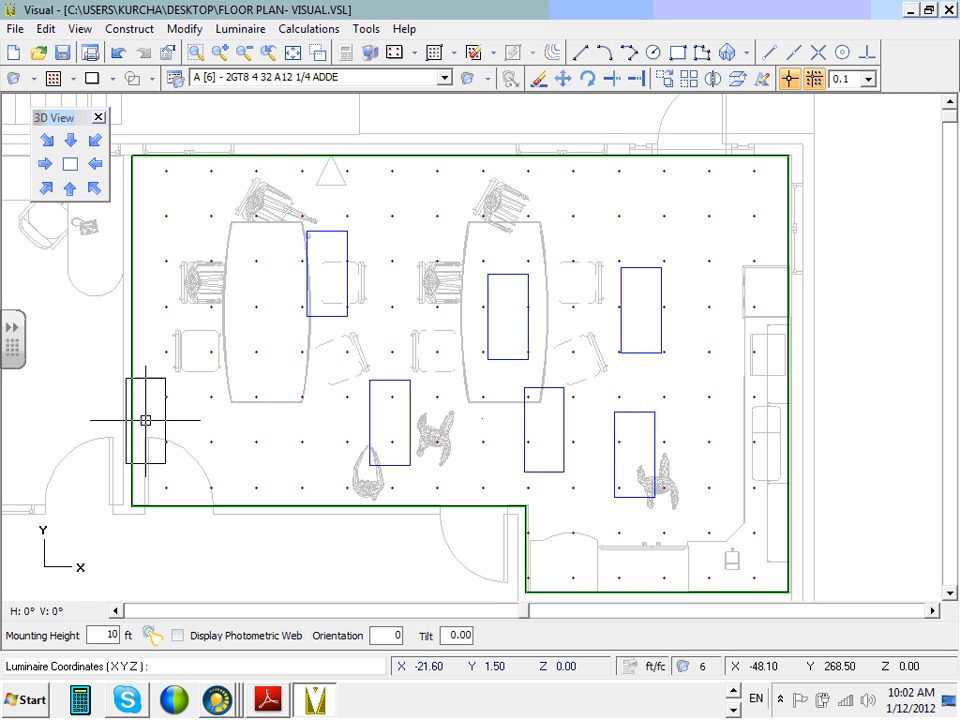
- Place two more type A luminaires along the left-hand table, one near its upper end and one near its lower end
left_click(223, 407)
left_click(220, 271)
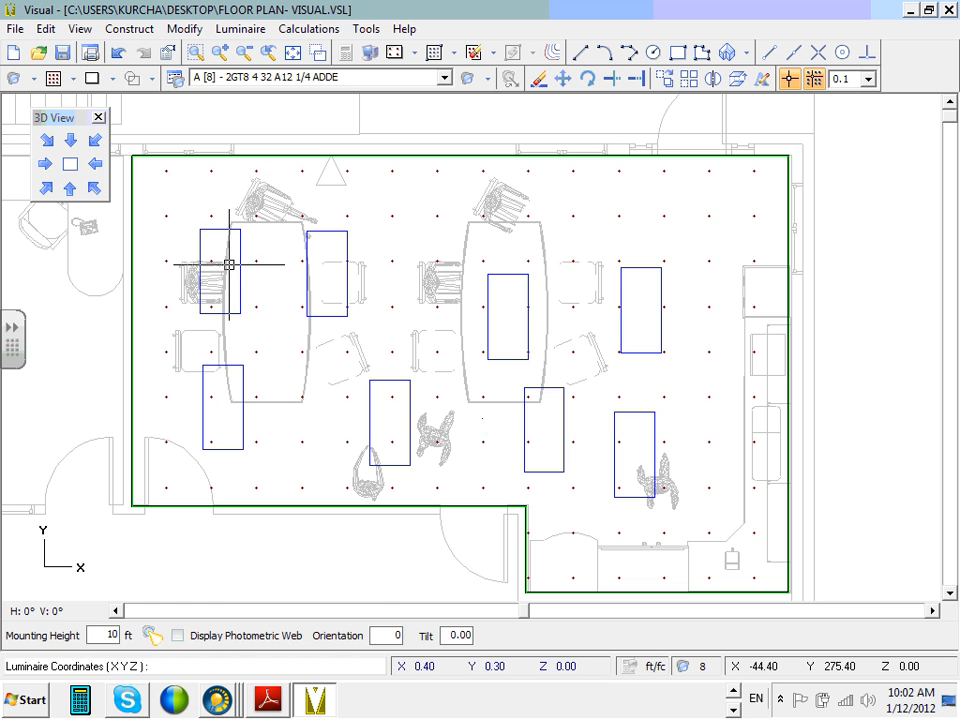
key("Escape")
- Erase all eight type A luminaires from the room, first the four in the right half and the remaining four in the left half
left_click(568, 80)
left_click(540, 82)
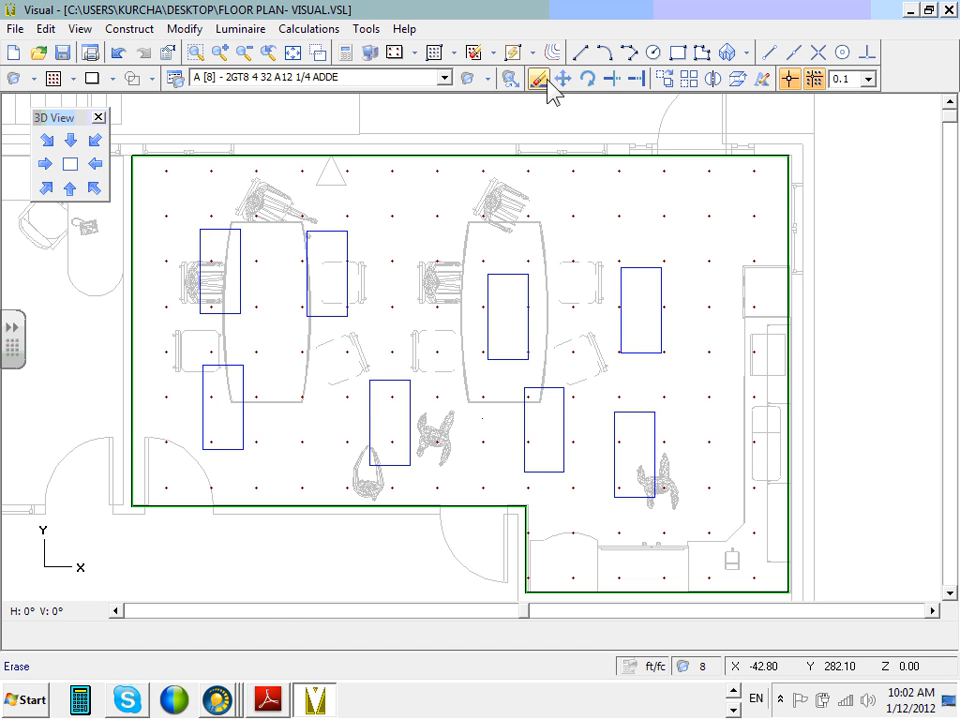
left_click(451, 238)
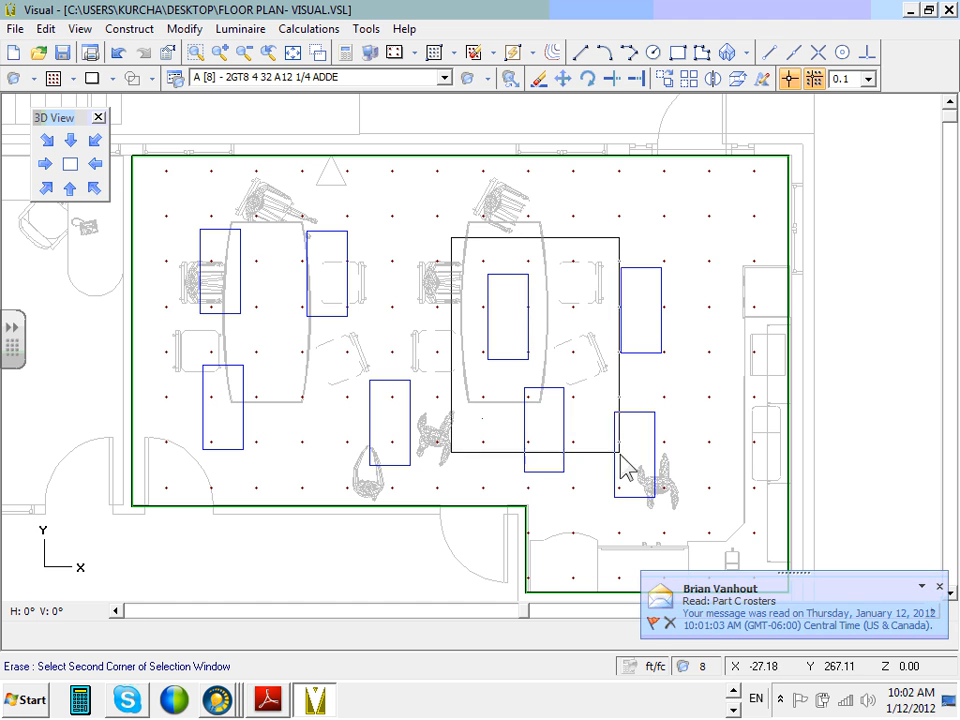
left_click(686, 515)
key("Return")
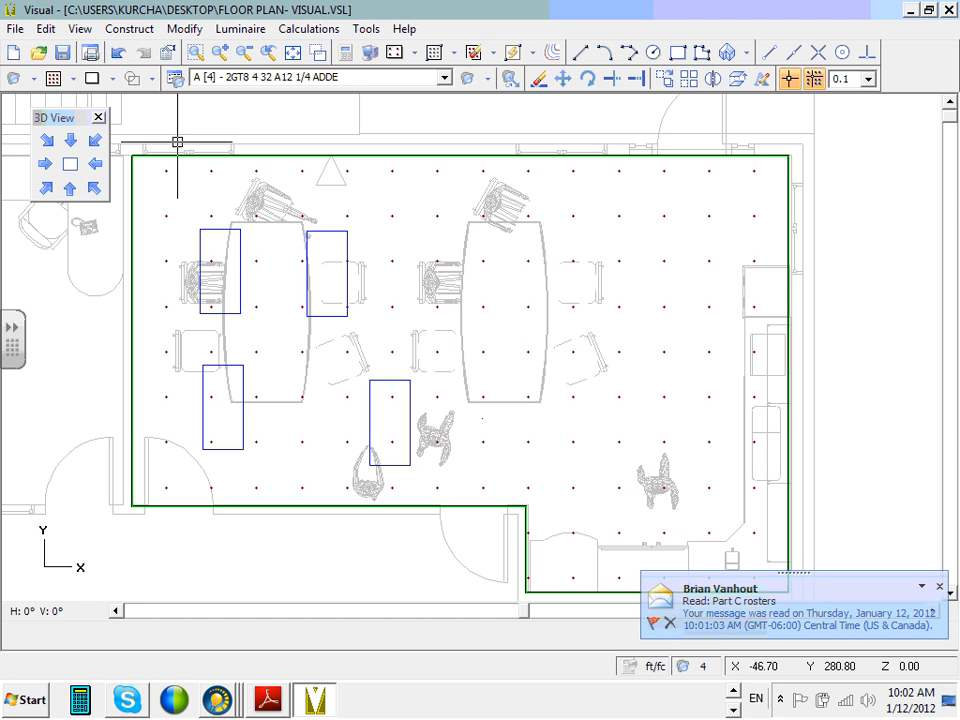
left_click(539, 79)
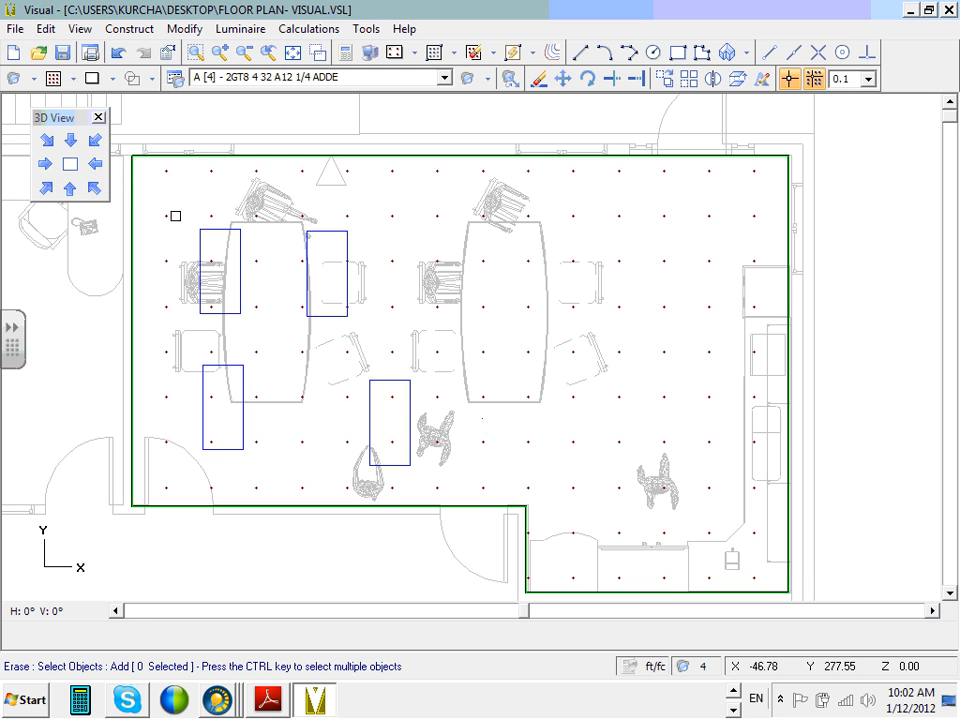
left_click(183, 212)
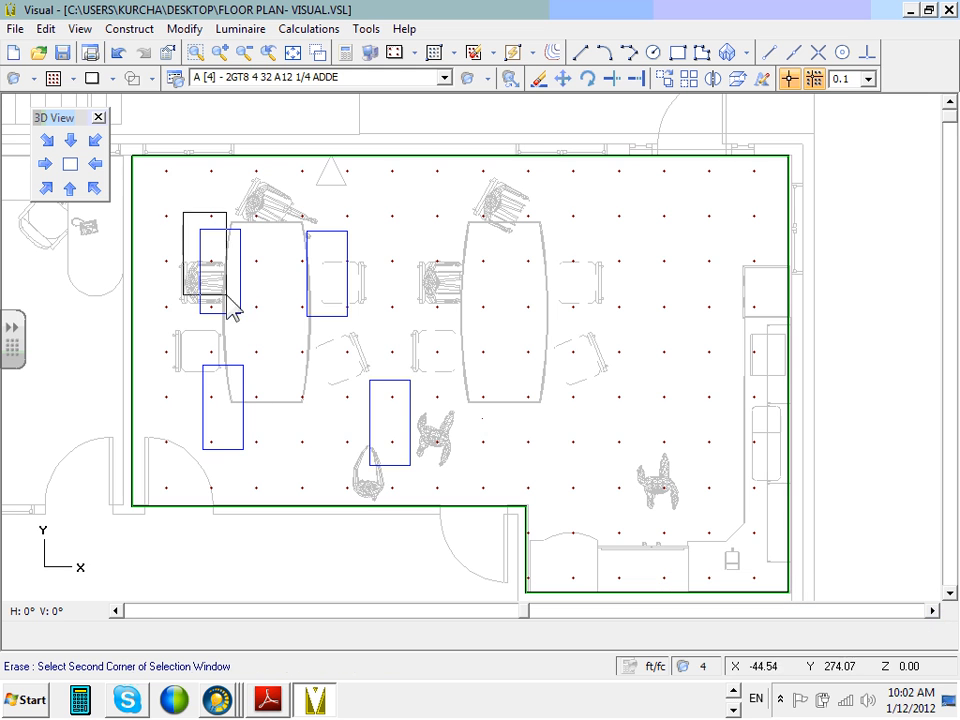
left_click(422, 486)
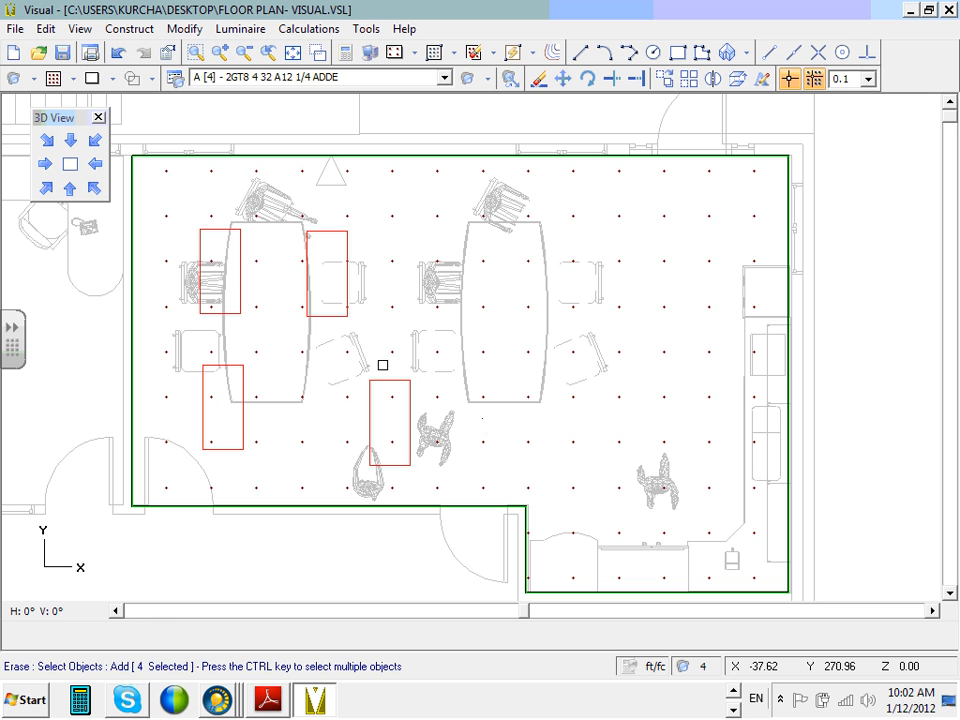
key("Return")
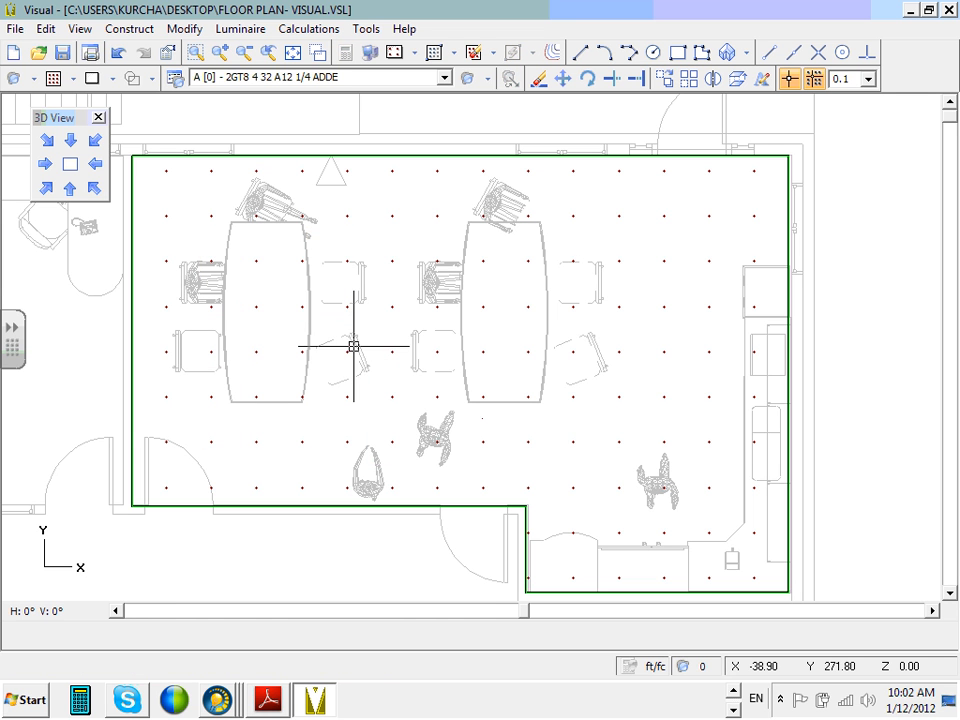
- Place eight type A luminaires with 10 ft mounting height and 0 orientation in two roughly aligned rows of four across the room
left_click(489, 79)
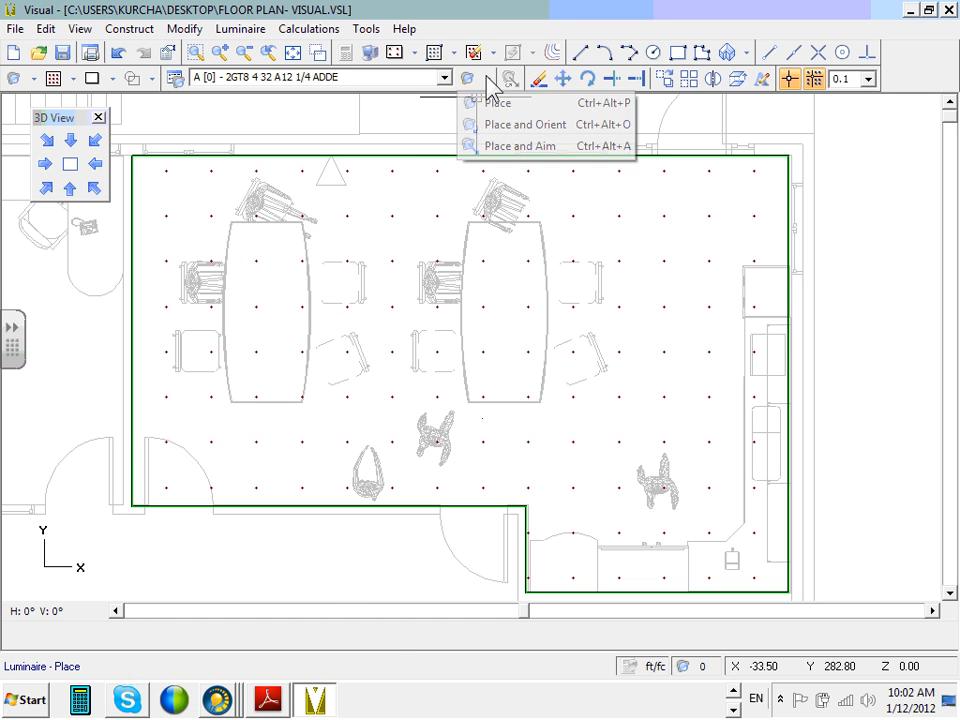
left_click(495, 101)
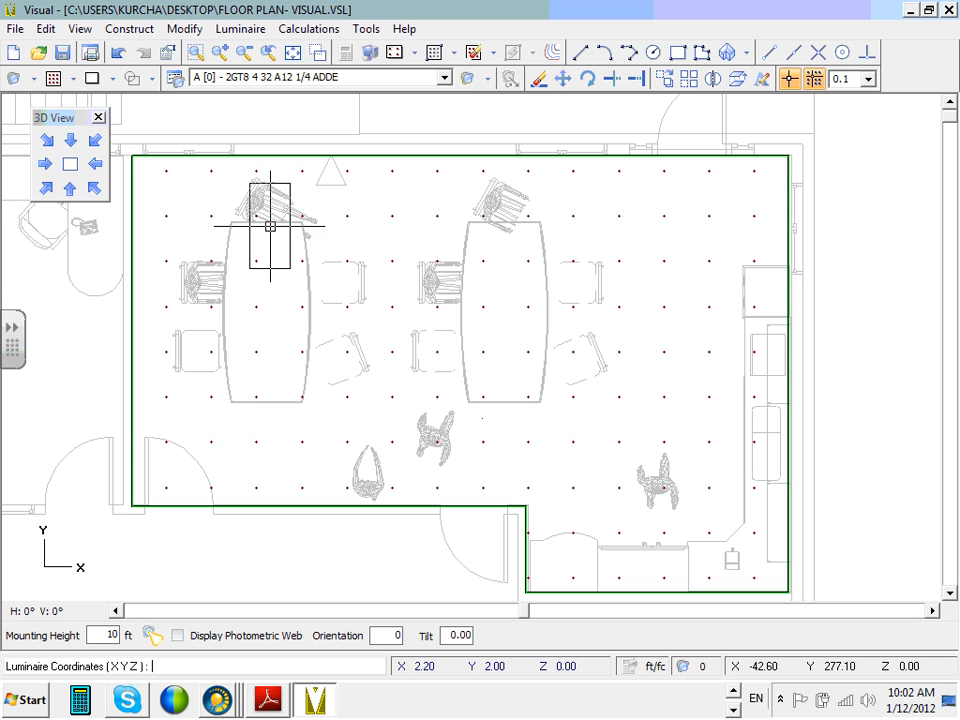
left_click(189, 255)
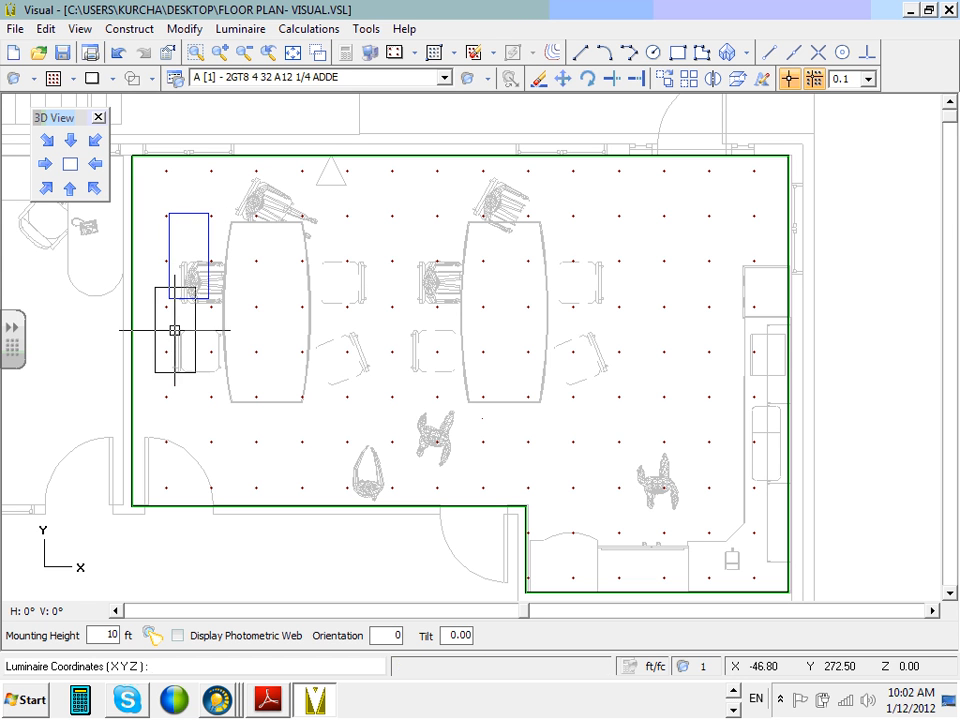
left_click(189, 393)
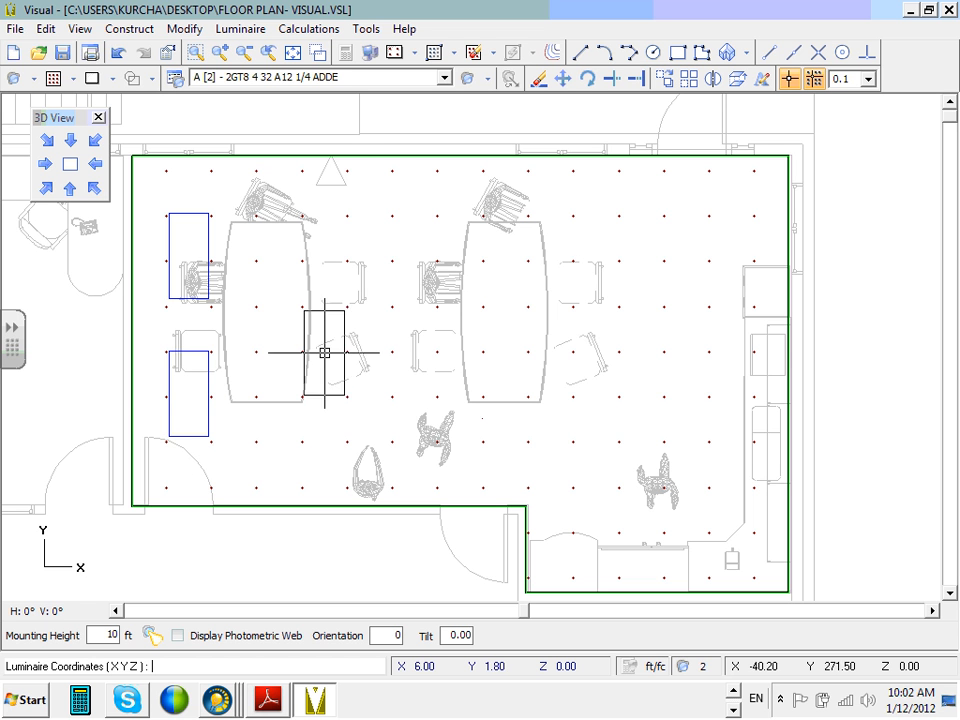
left_click(368, 258)
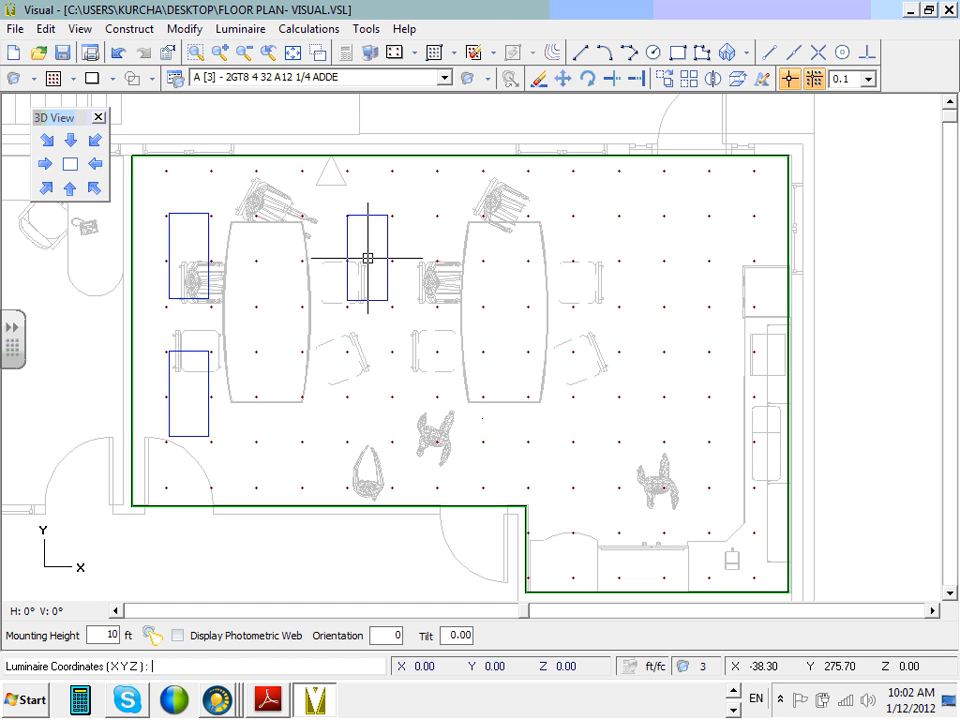
left_click(368, 393)
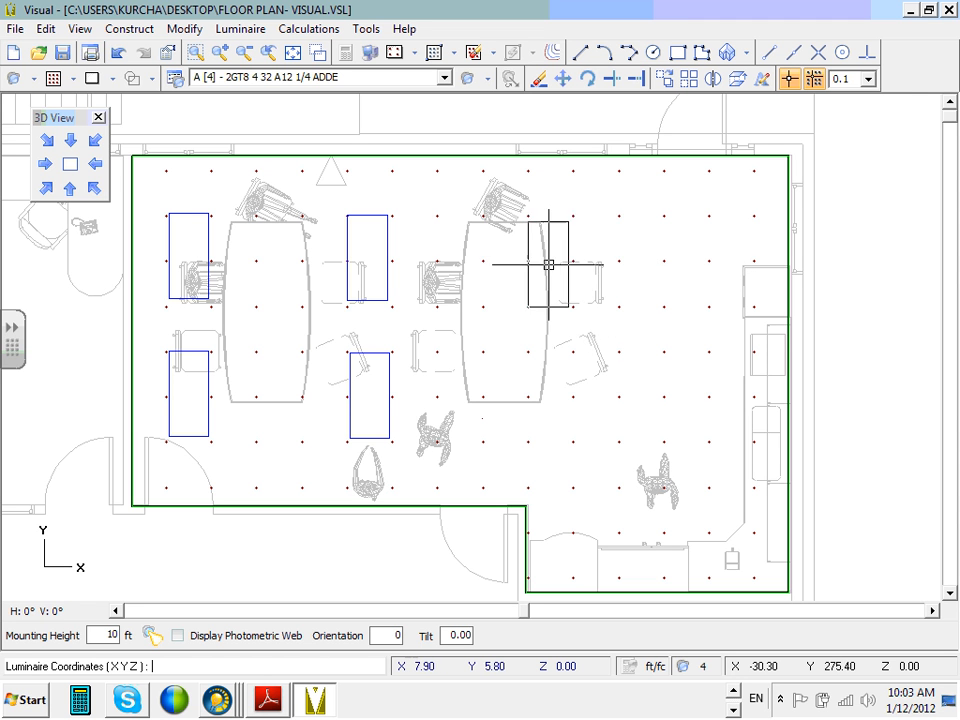
left_click(593, 258)
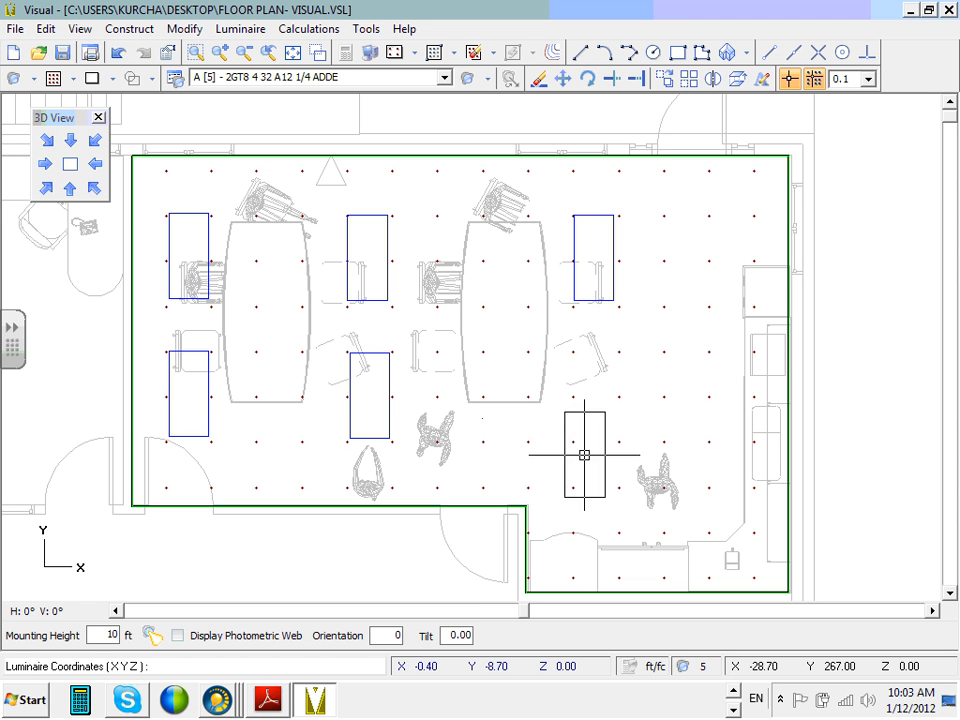
left_click(596, 438)
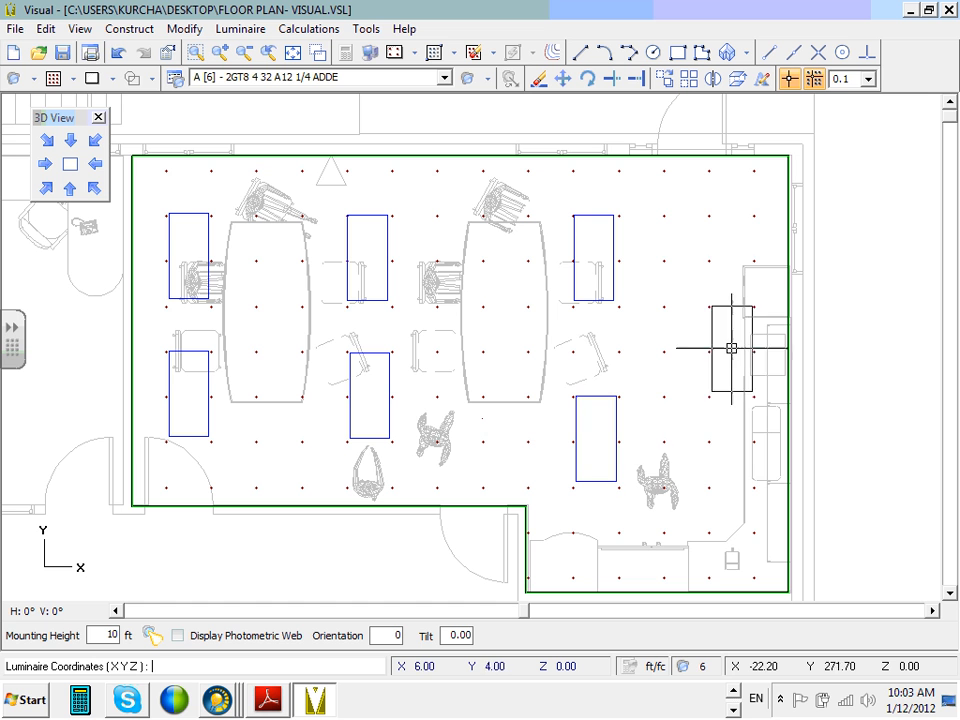
left_click(729, 258)
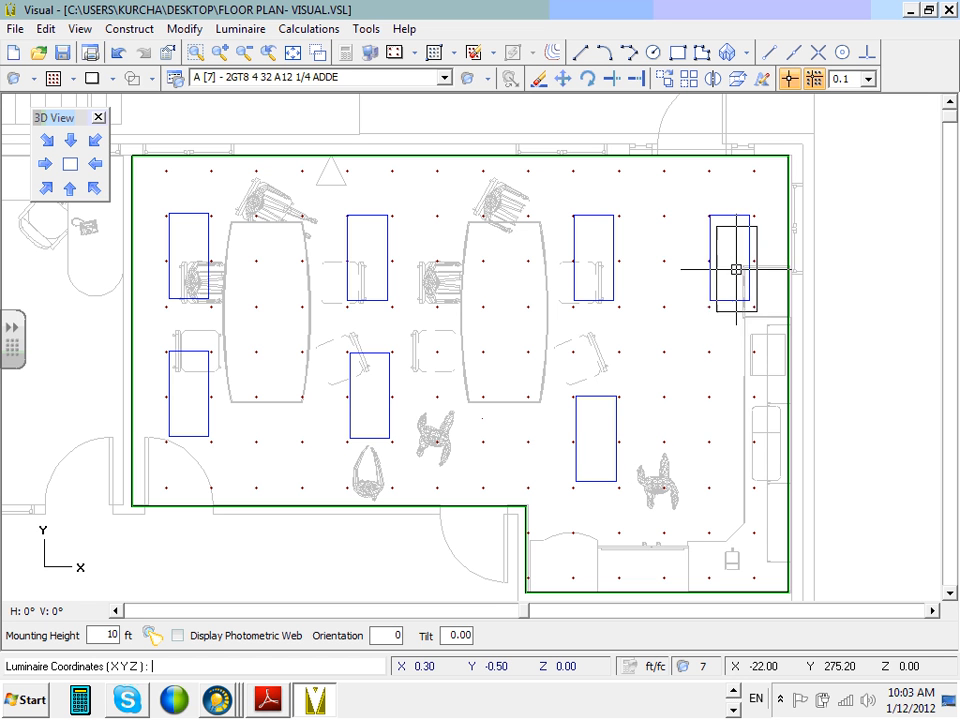
left_click(729, 436)
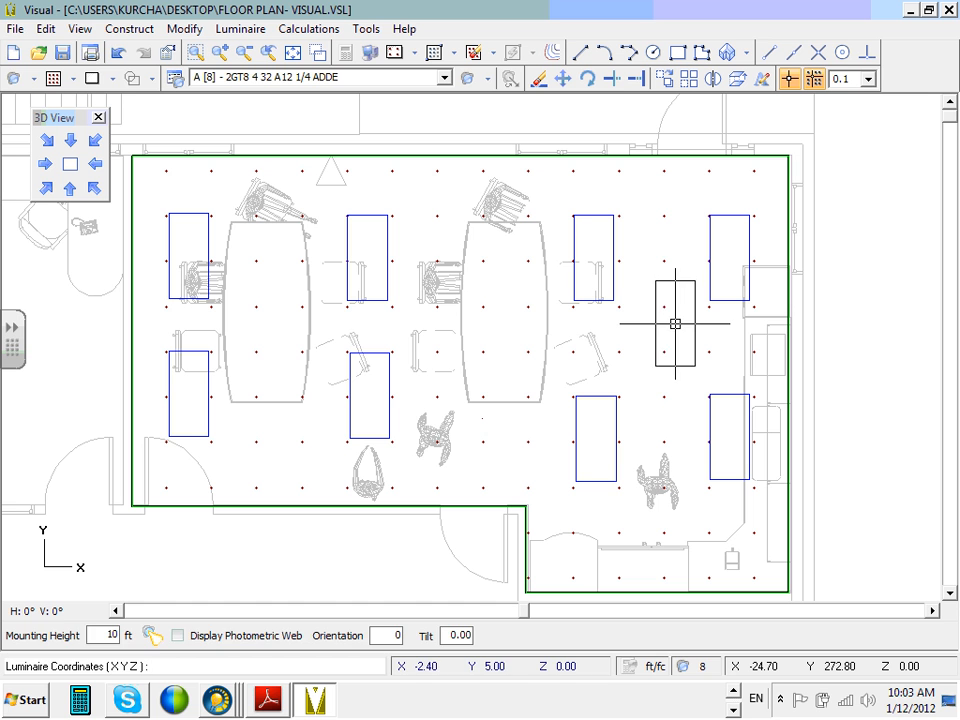
key("Escape")
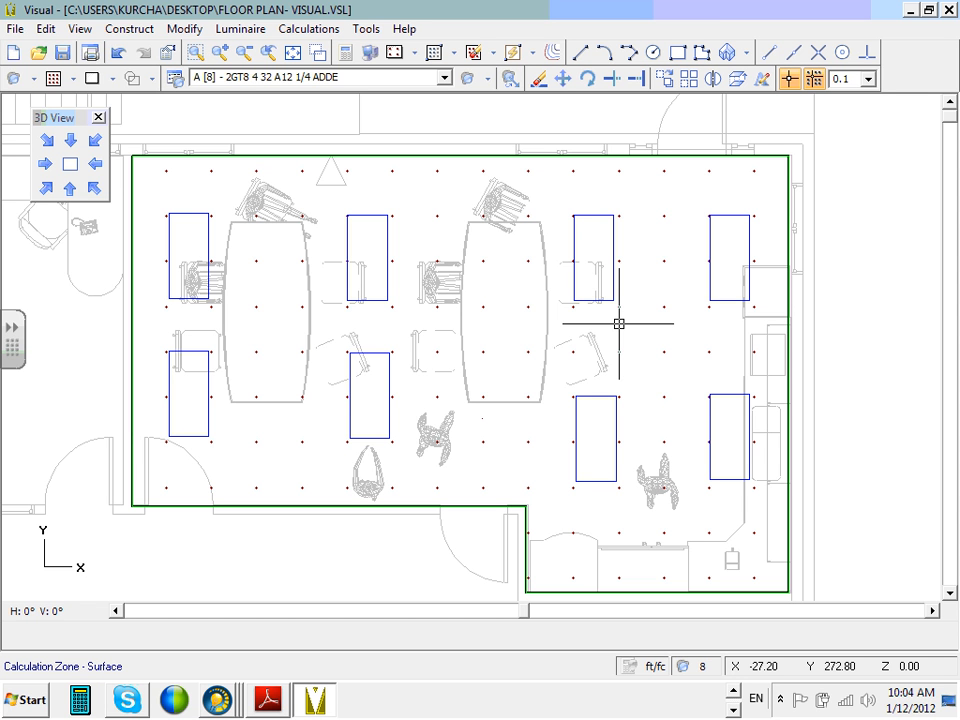
left_click(167, 68)
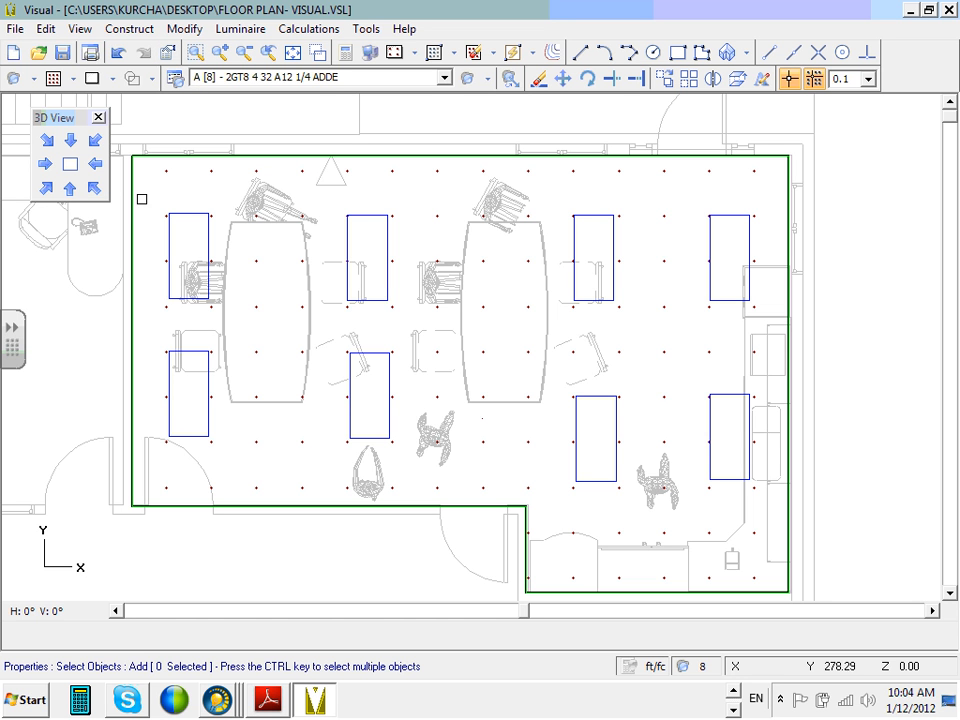
left_click(146, 192)
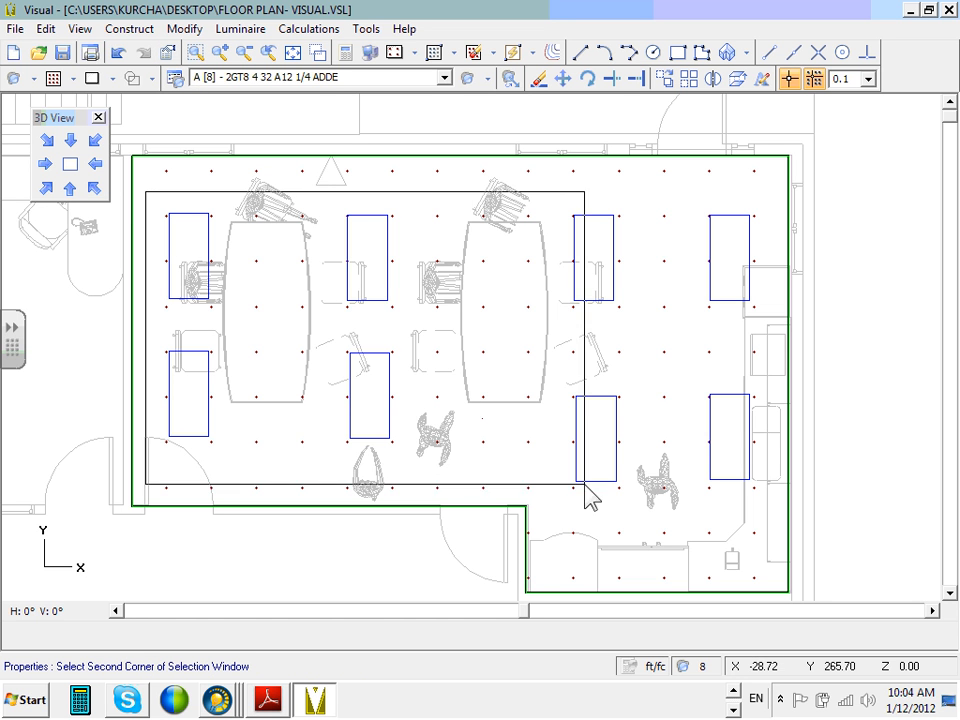
left_click(763, 500)
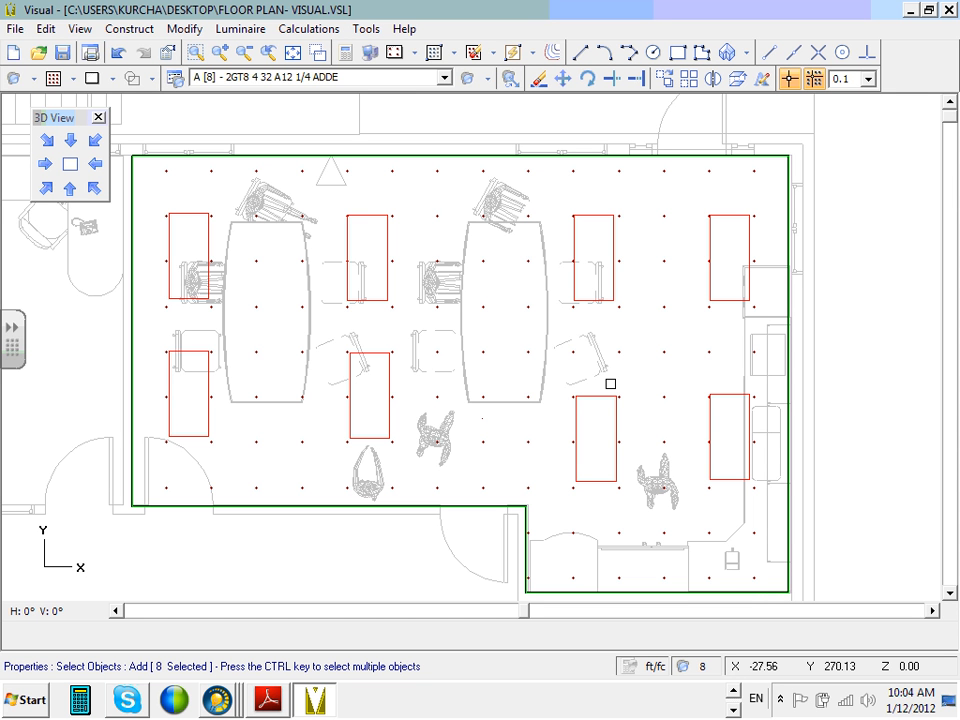
left_click(608, 385)
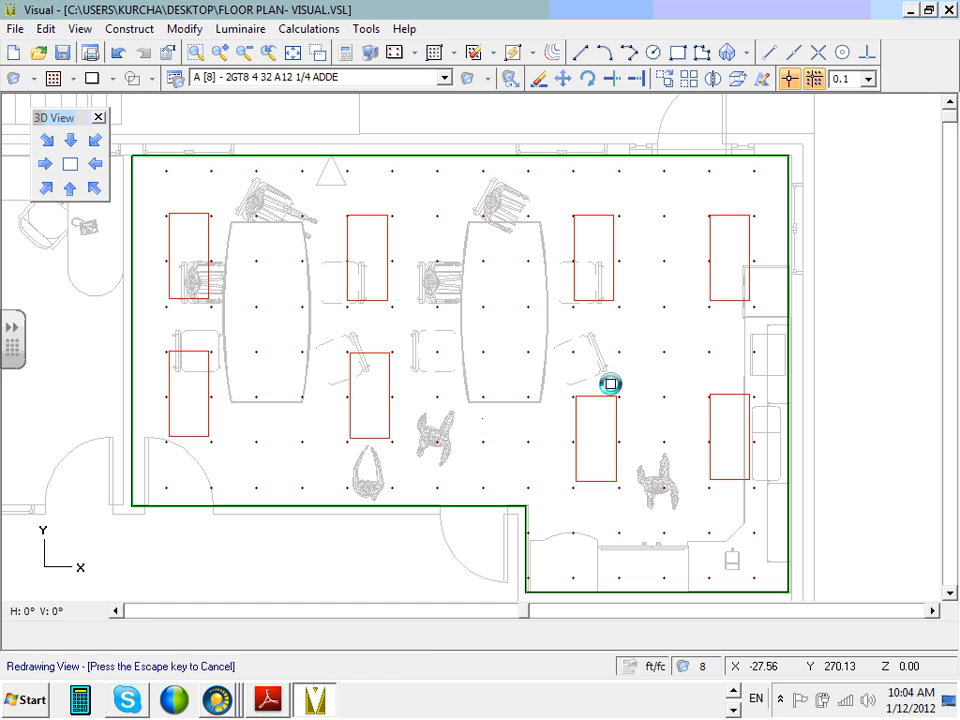
- Open the properties of all eight placed luminaires and examine their shared mounting height
left_click(168, 52)
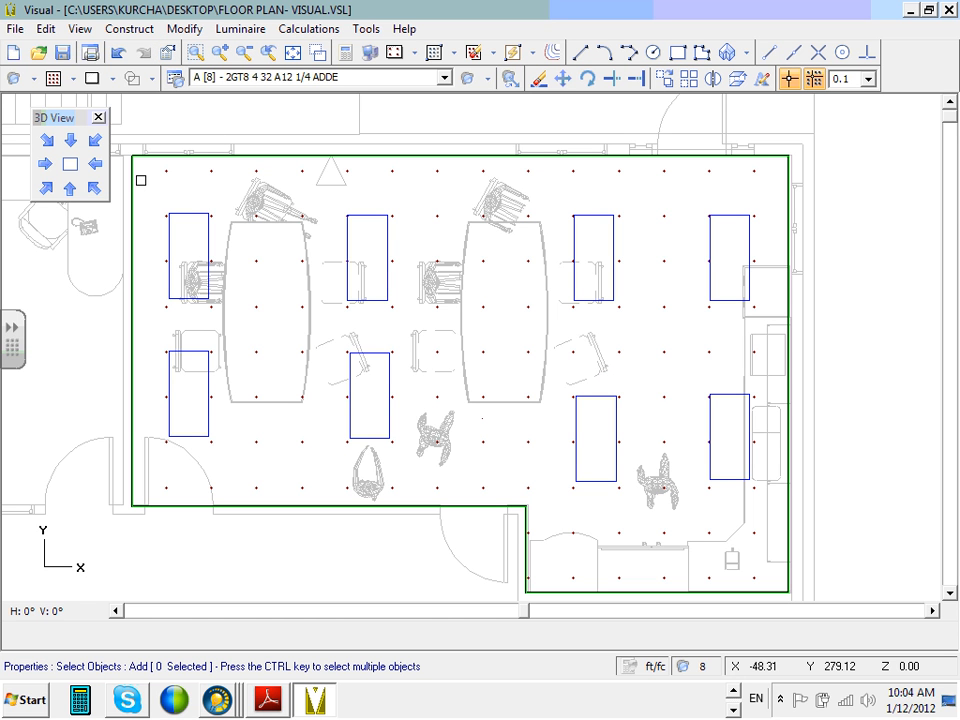
left_click(141, 180)
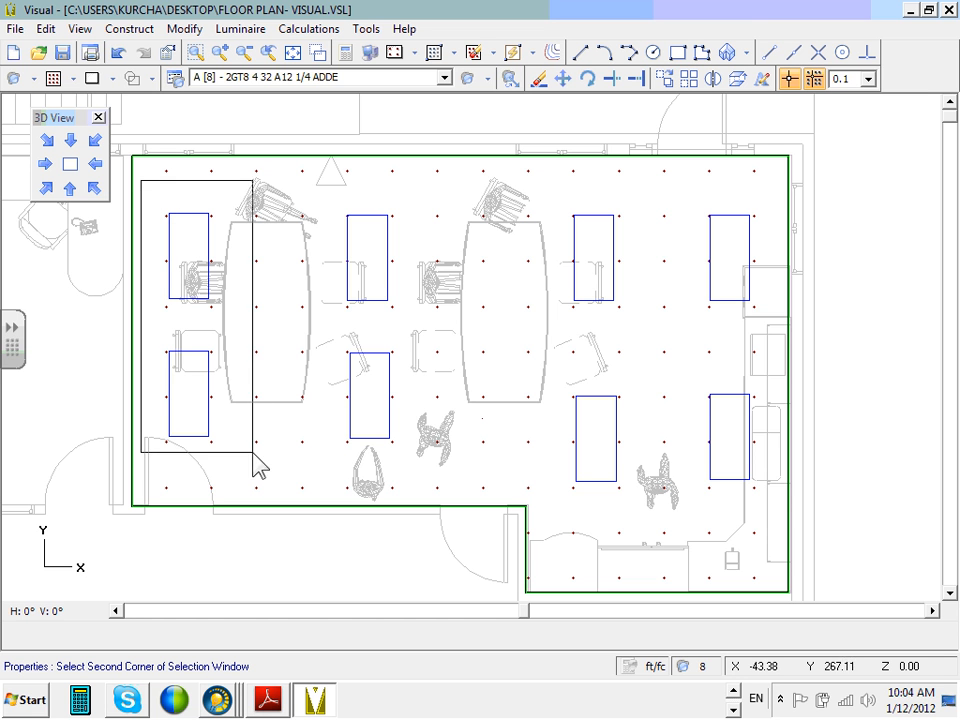
left_click(769, 496)
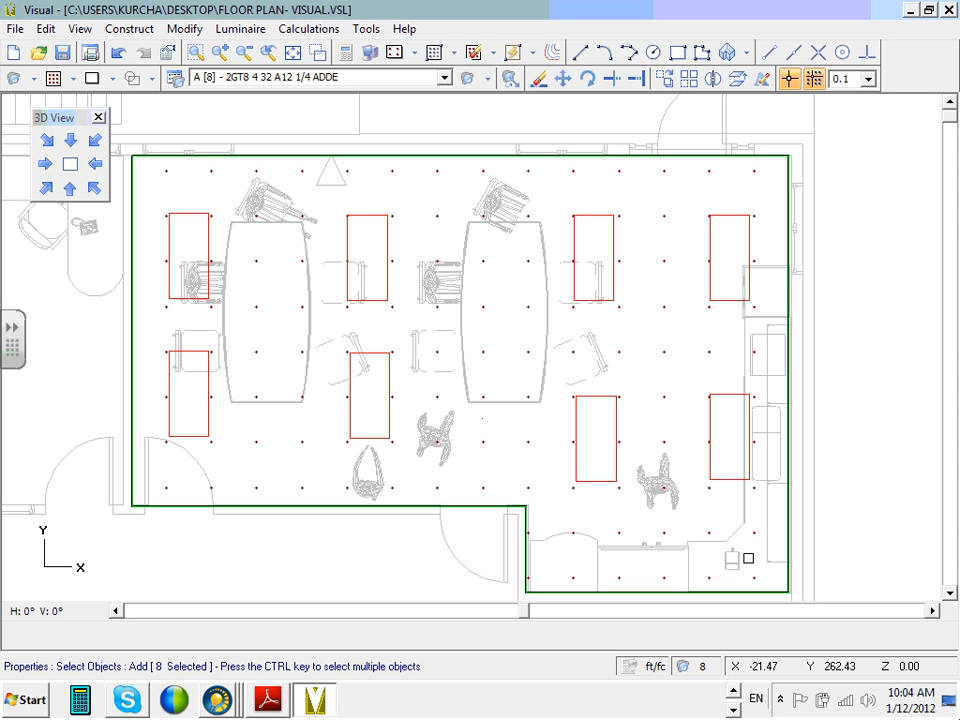
right_click(416, 301)
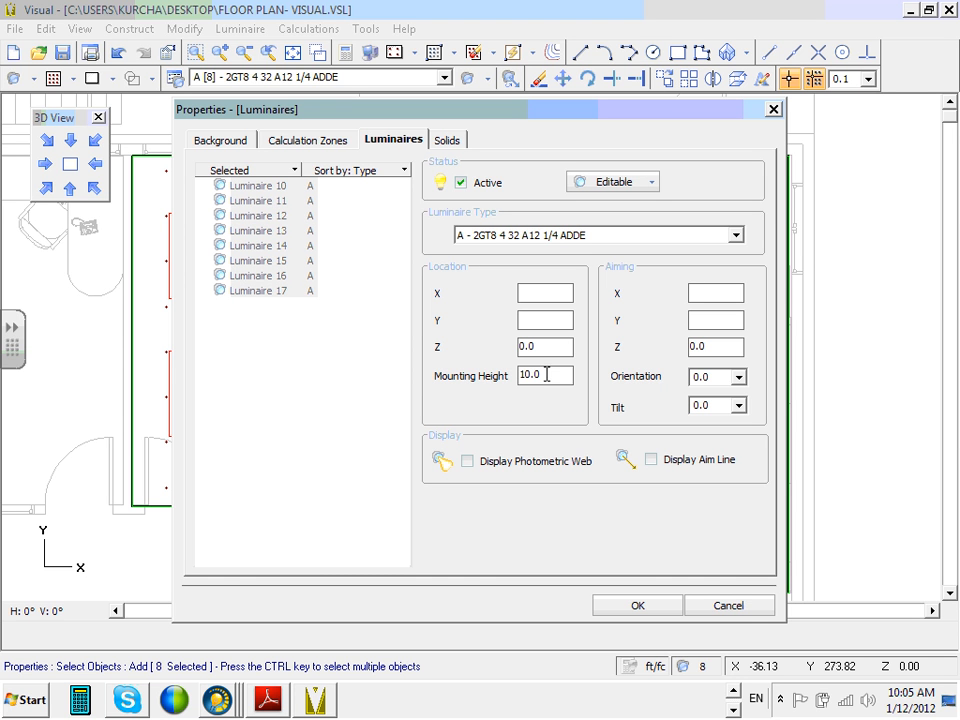
left_click_drag(546, 375, 455, 378)
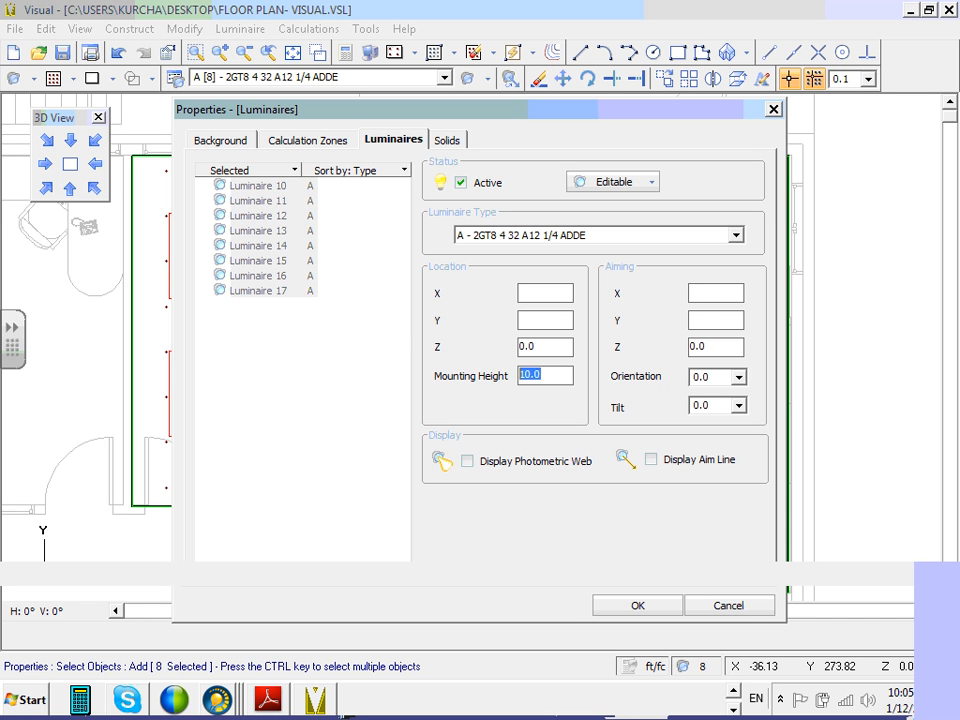
- Inspect the individual location and mounting height of Luminaire 10 and Luminaire 11
left_click(246, 189)
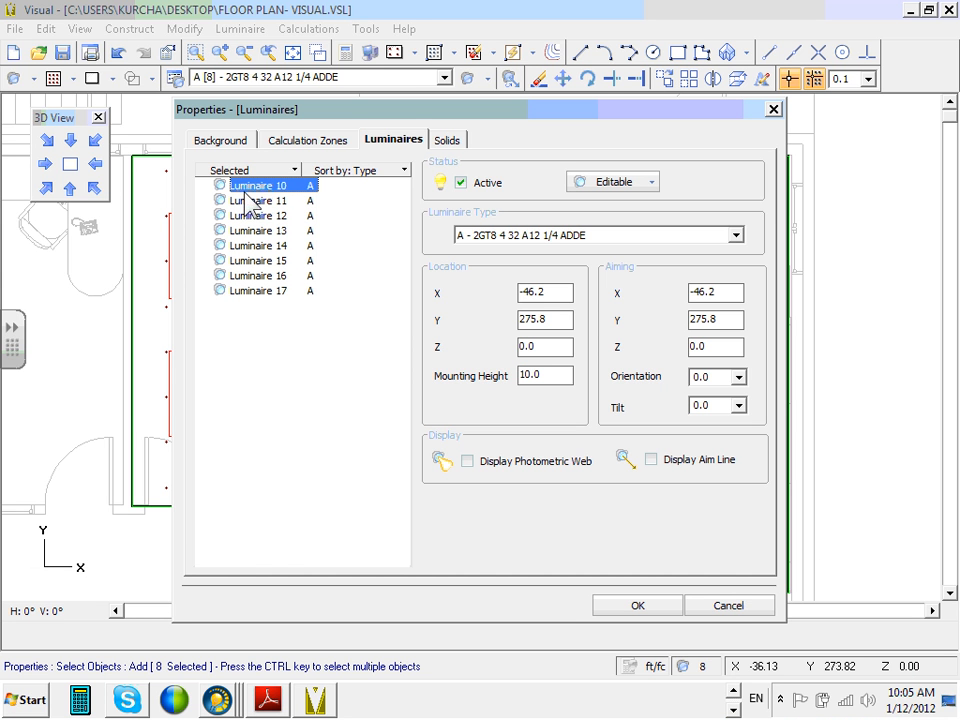
left_click(549, 375)
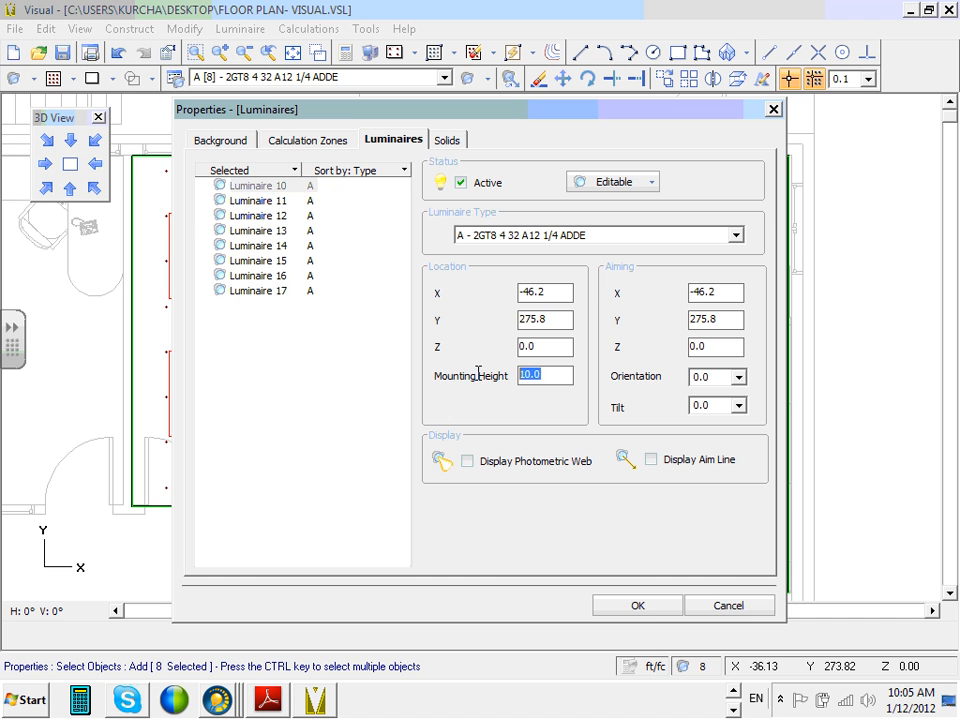
left_click(268, 201)
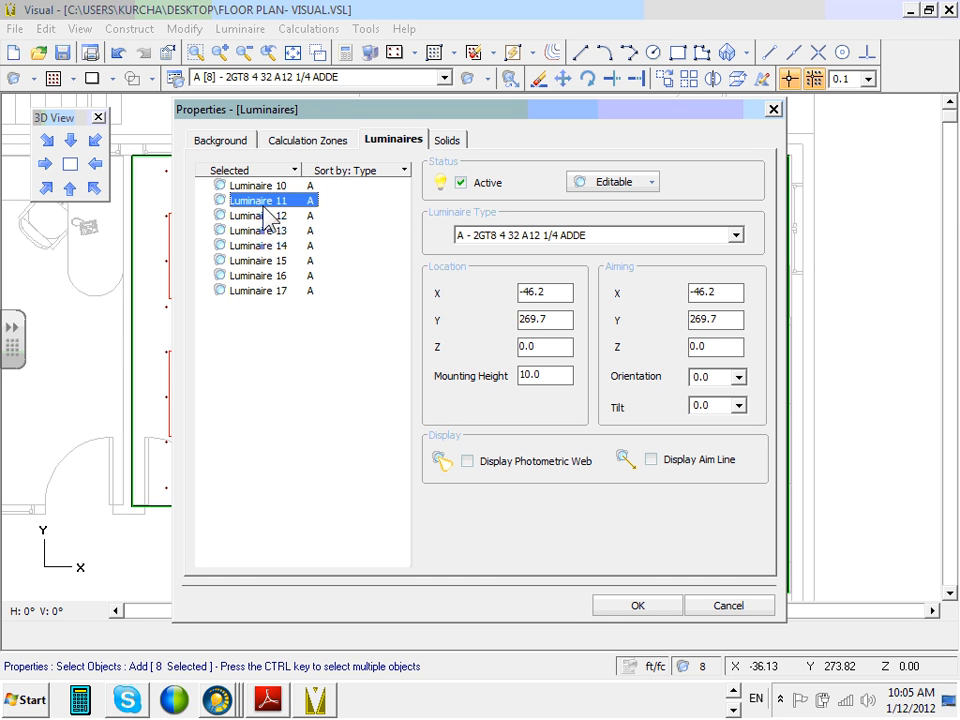
- Select Luminaires 10 to 17 together, review their common mounting height, and accept the properties
left_click(262, 187)
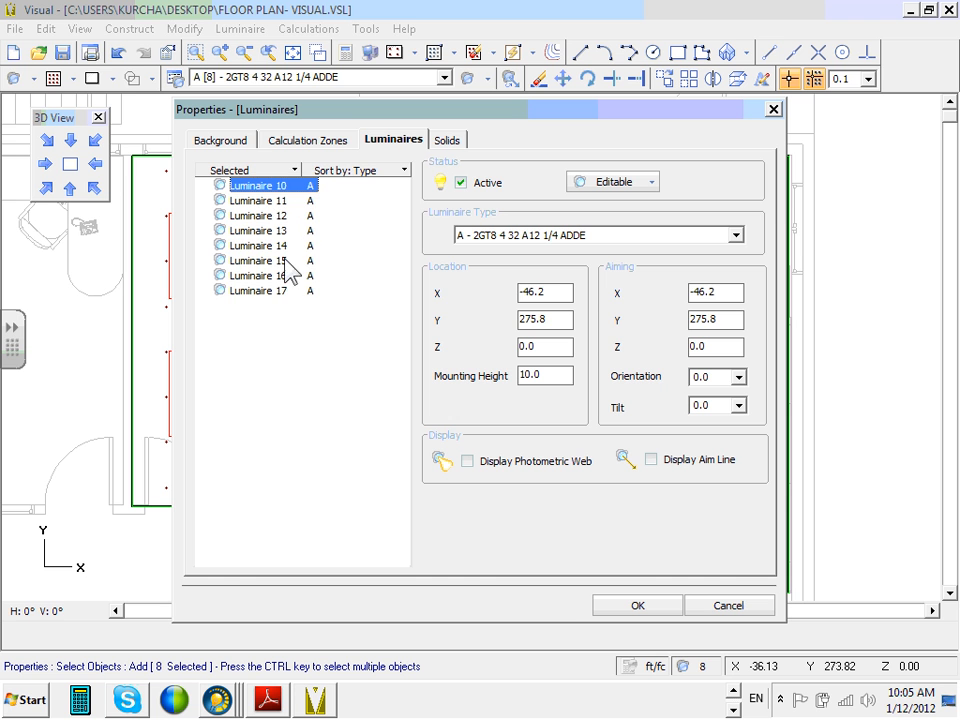
left_click(268, 292, "shift")
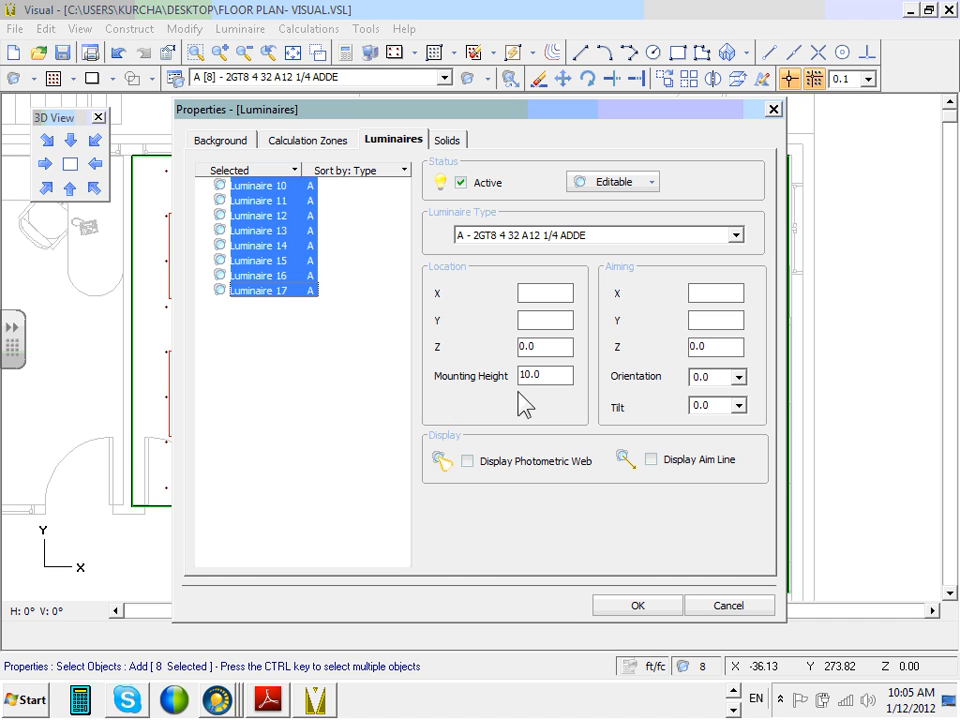
left_click(551, 375)
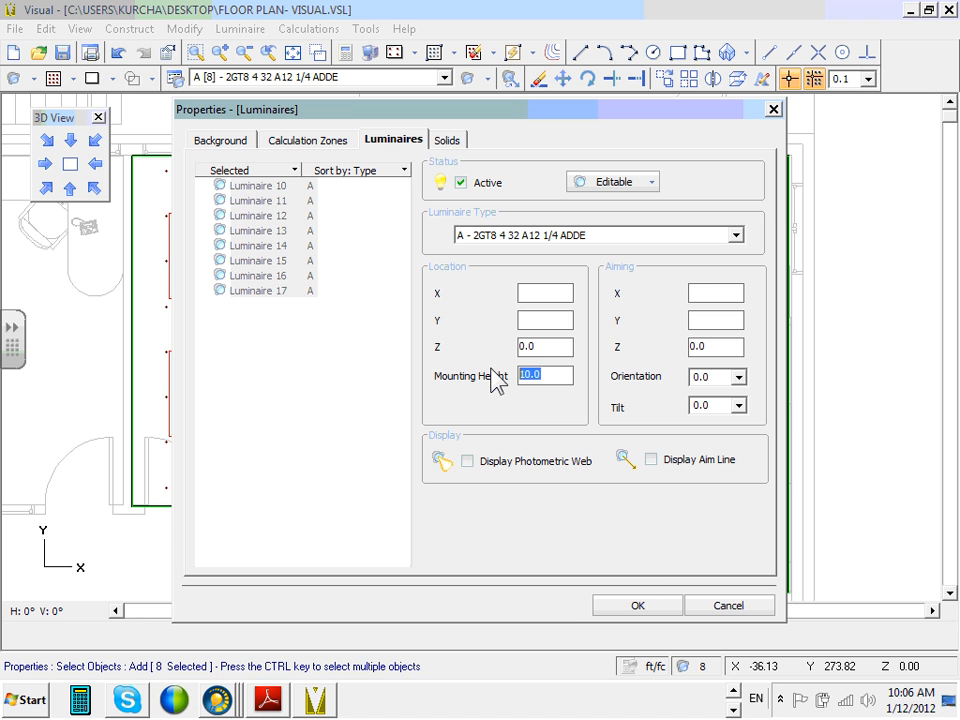
left_click(648, 602)
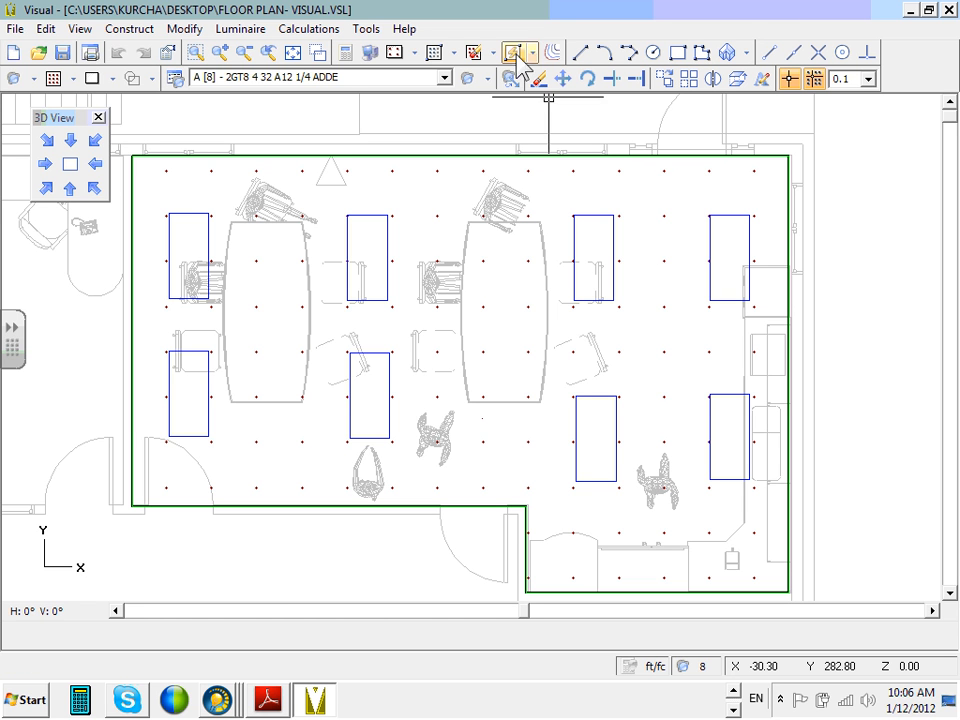
left_click(565, 88)
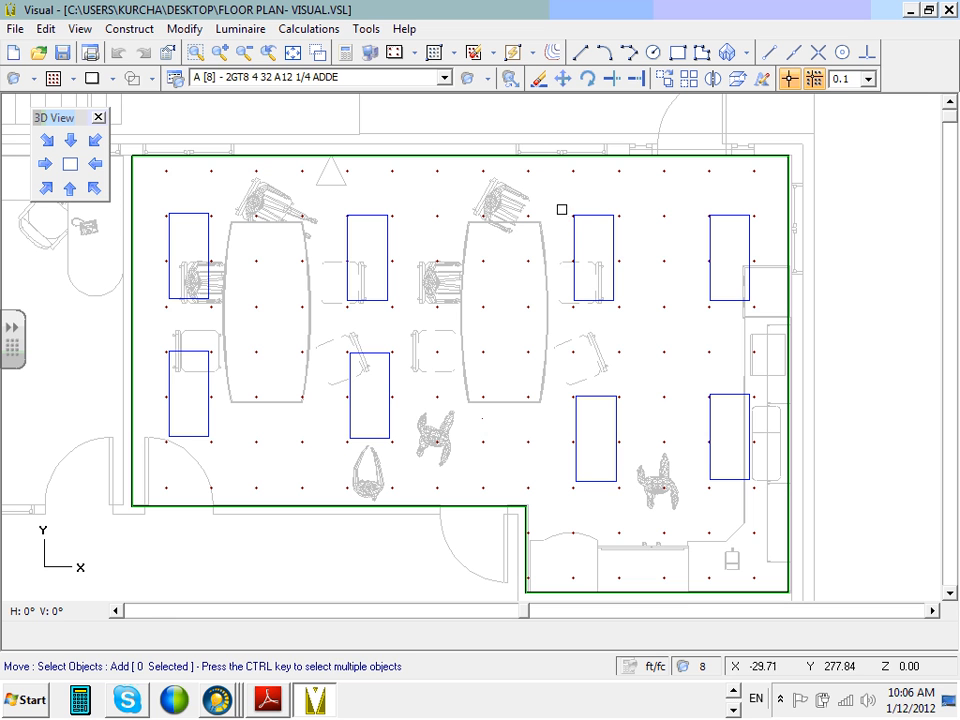
left_click(560, 197)
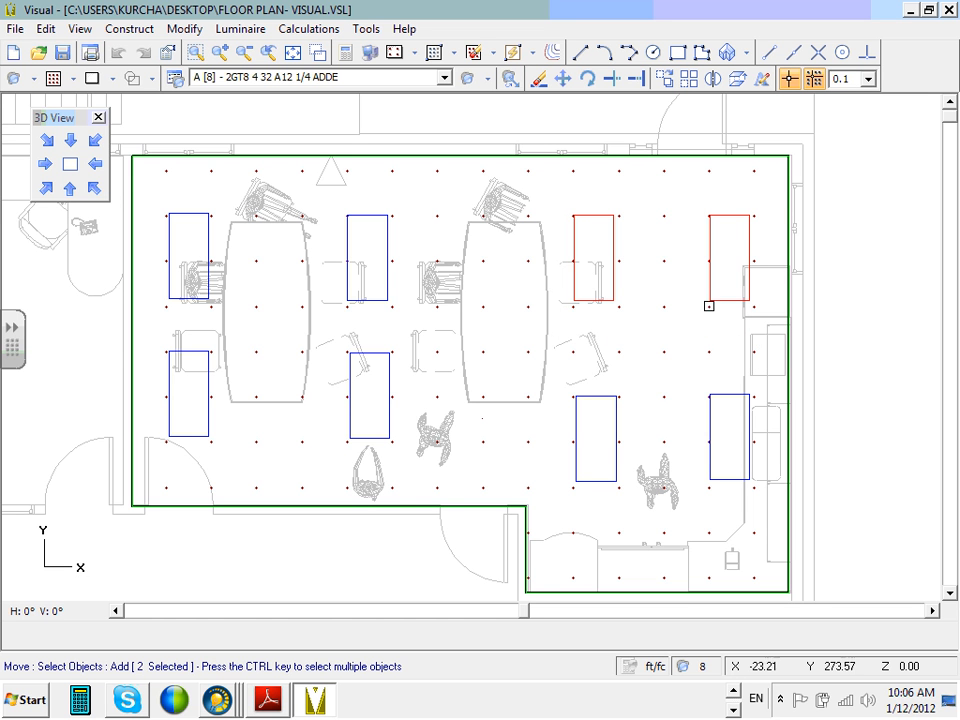
right_click(680, 283)
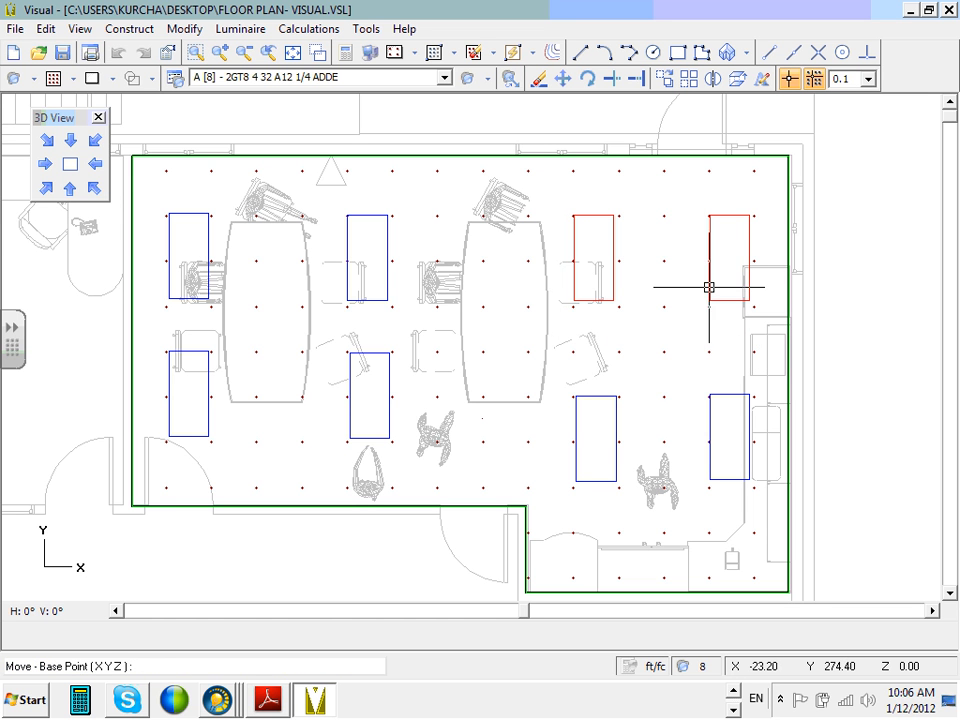
left_click(710, 288)
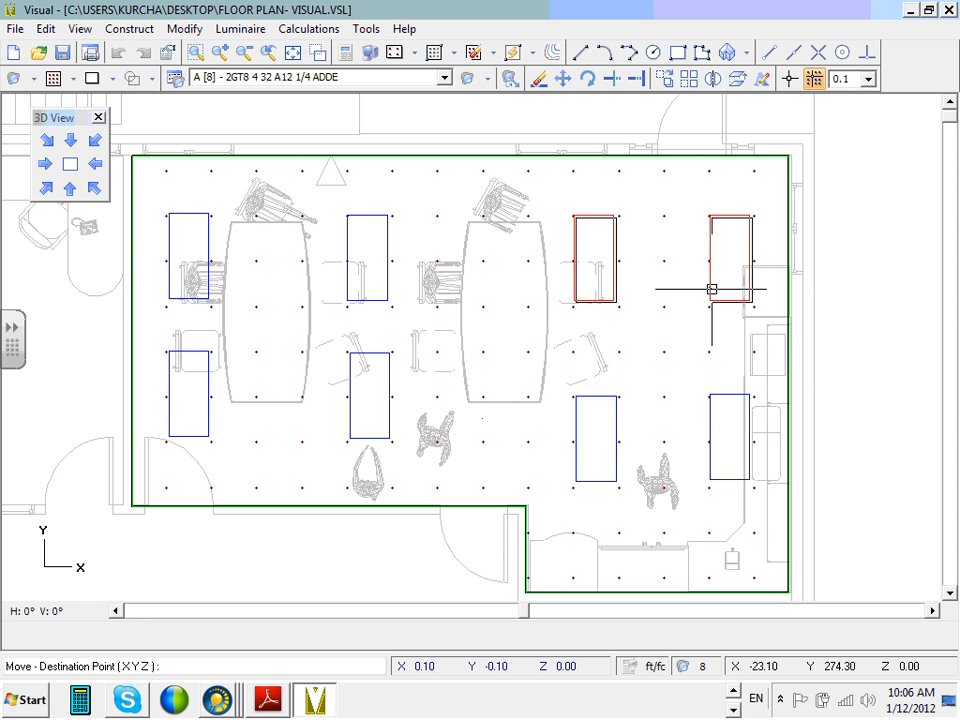
key("Escape")
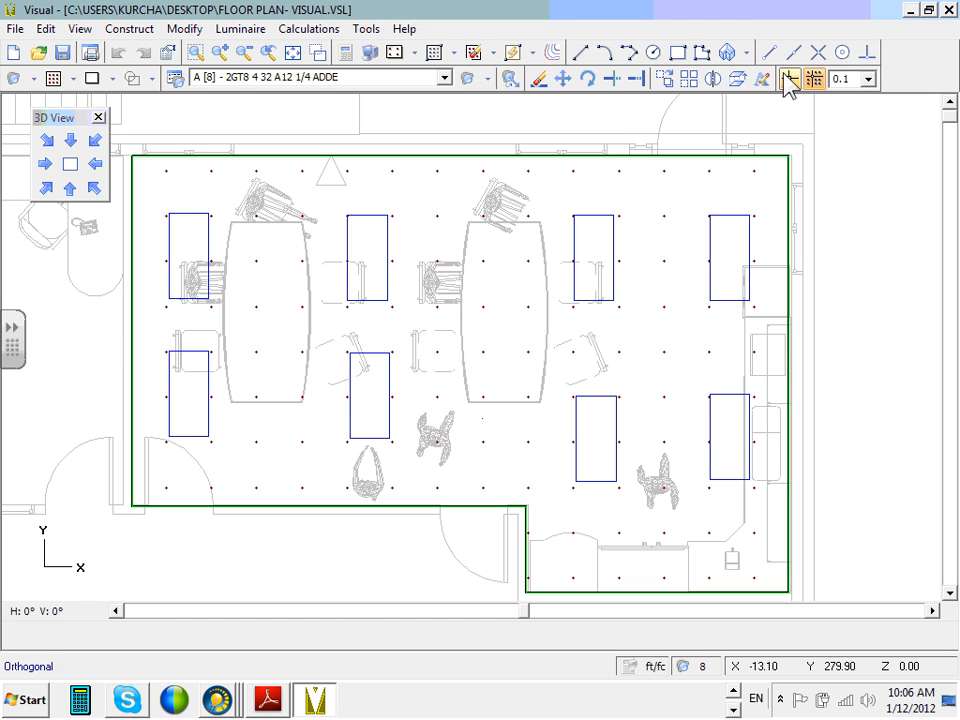
- Erase the third luminaire of the upper row and undo the erasure
left_click(537, 82)
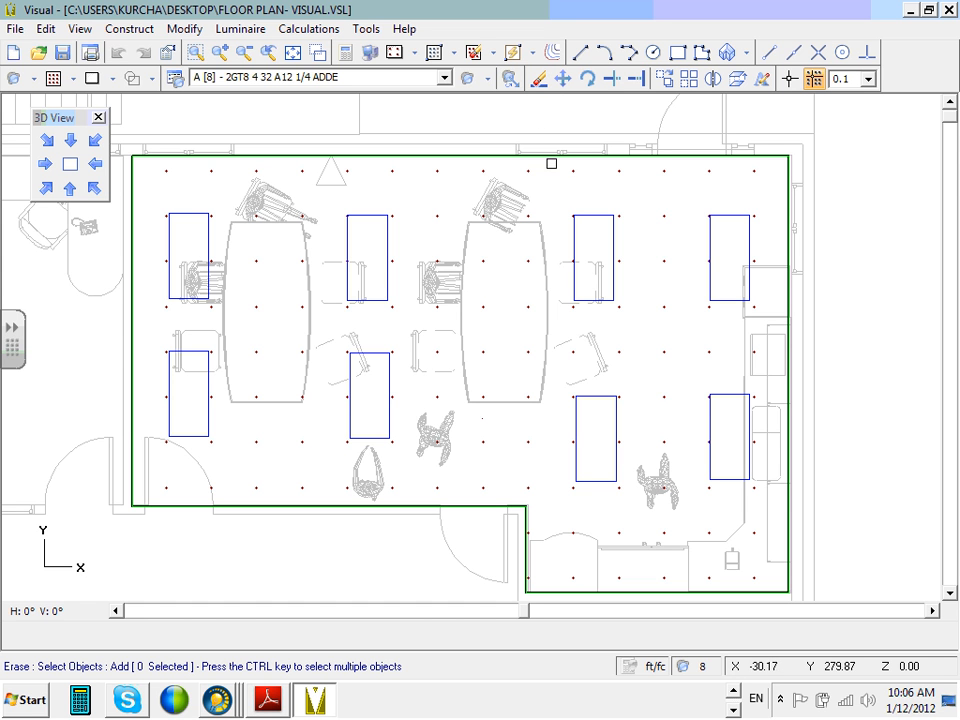
left_click(560, 195)
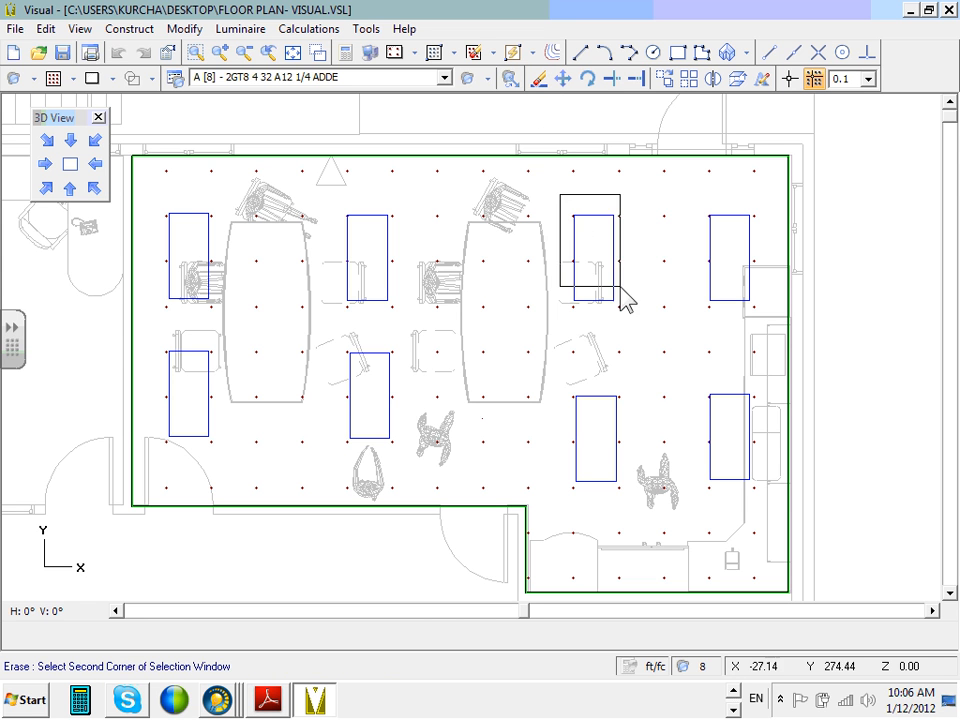
left_click(626, 319)
key("Return")
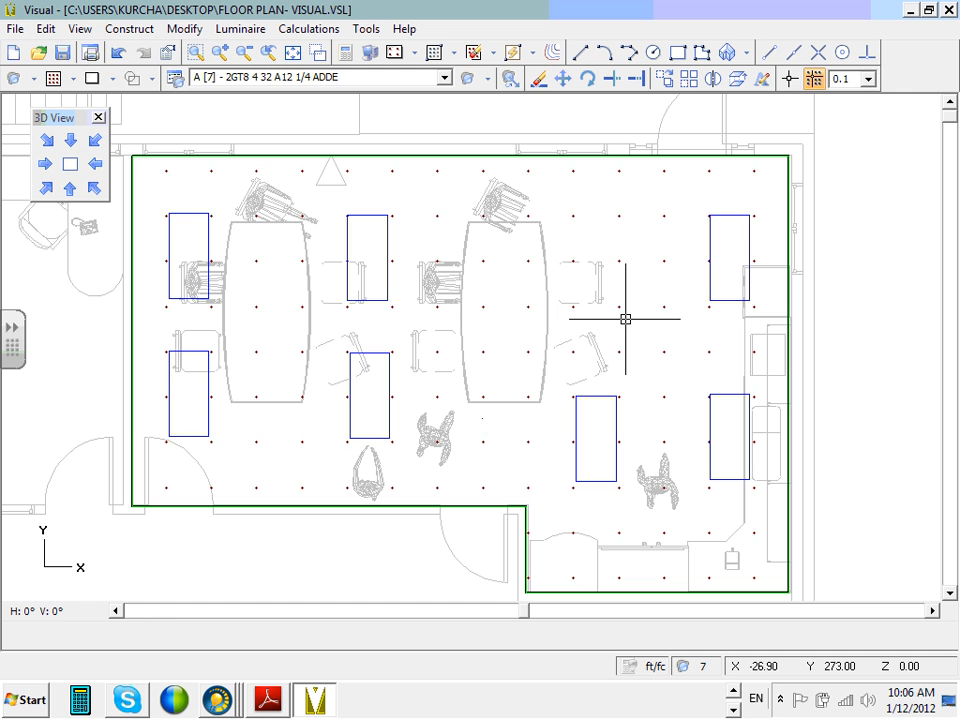
left_click(115, 52)
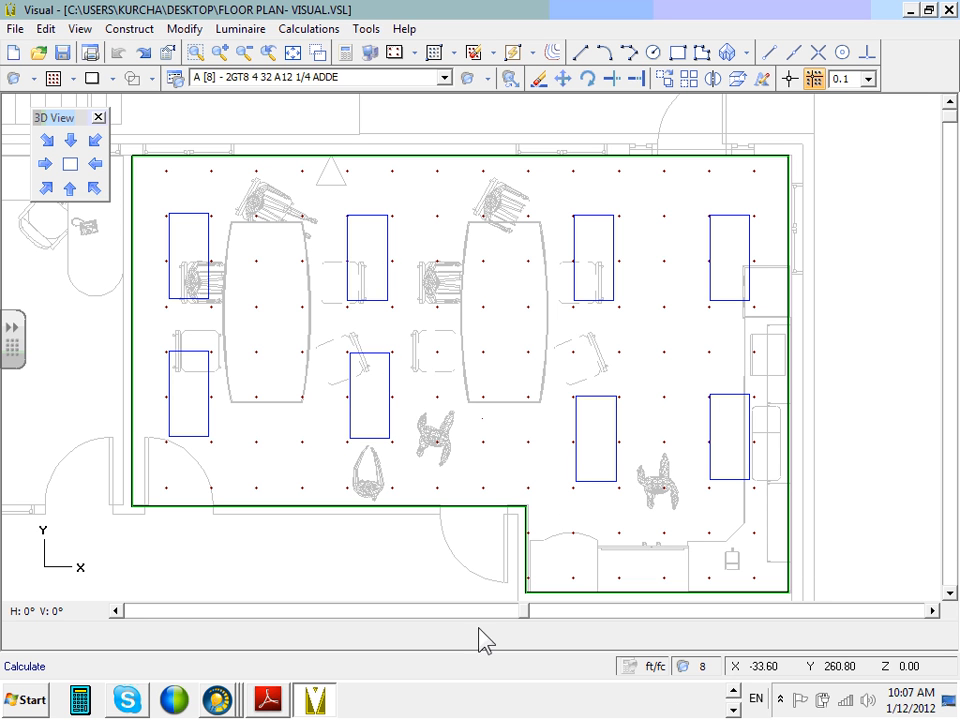
- Switch to SMART Notebook, review the handwritten six-stage workflow at full screen, and return to the Visual floor plan
left_click(733, 691)
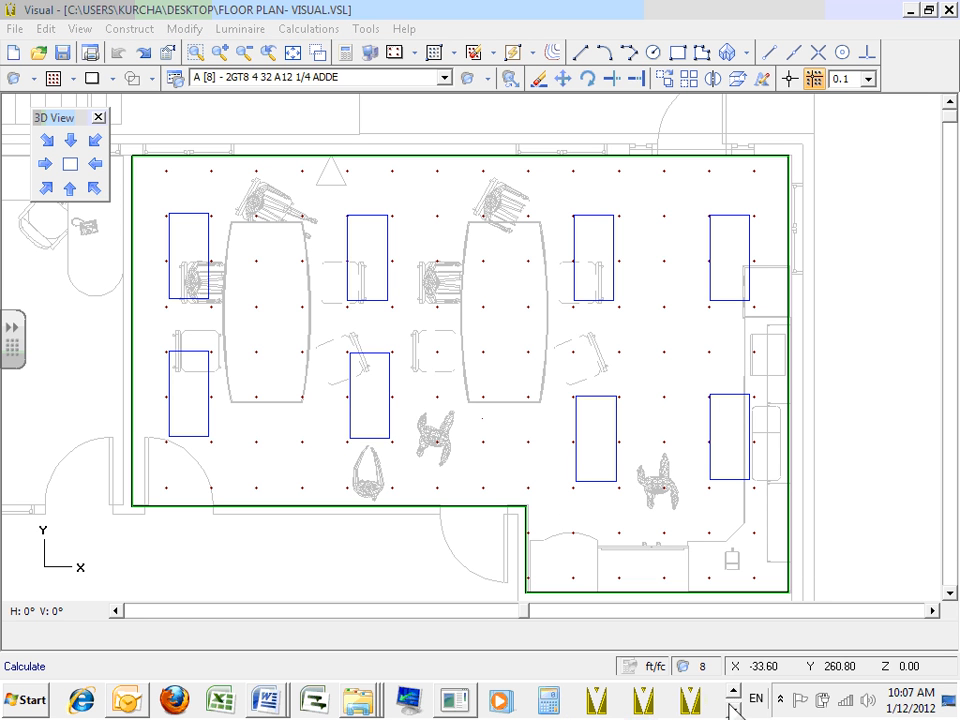
left_click(455, 700)
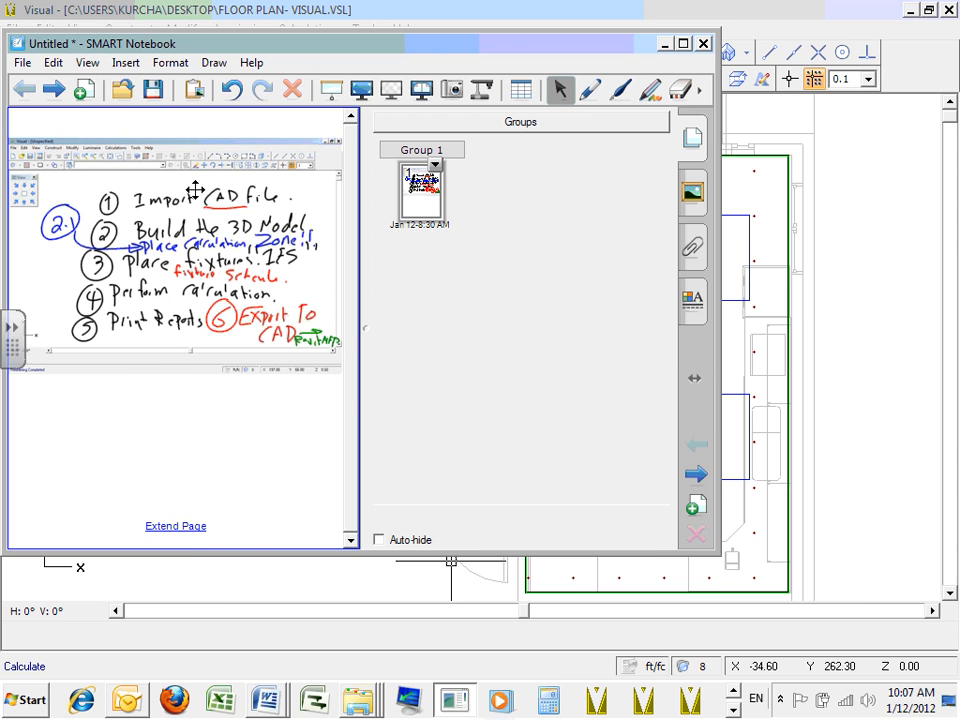
left_click(362, 90)
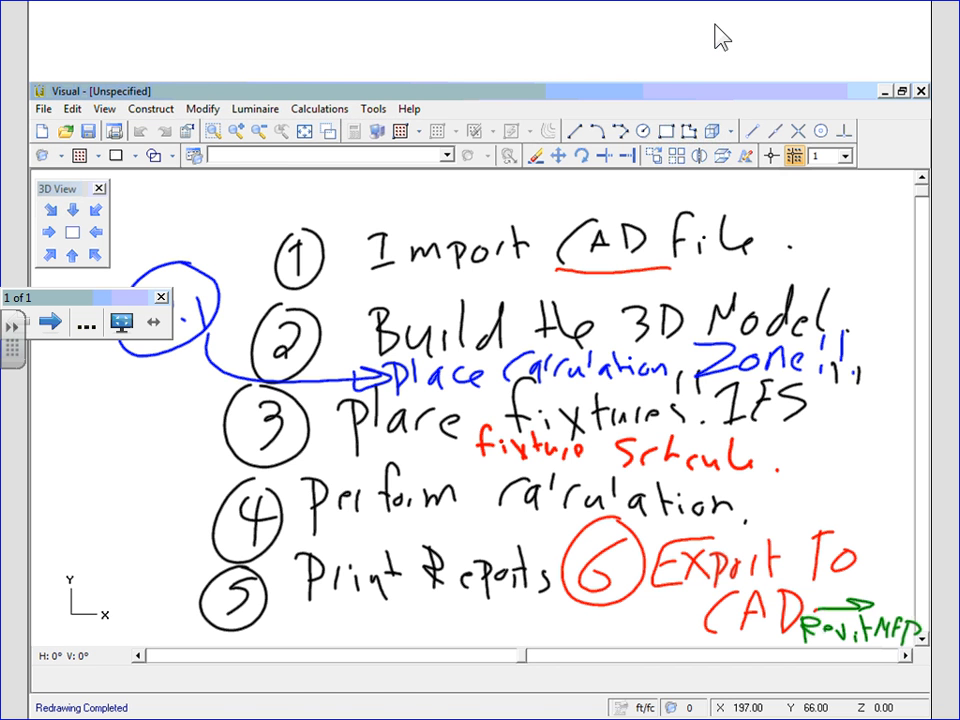
key("Escape")
left_click(663, 44)
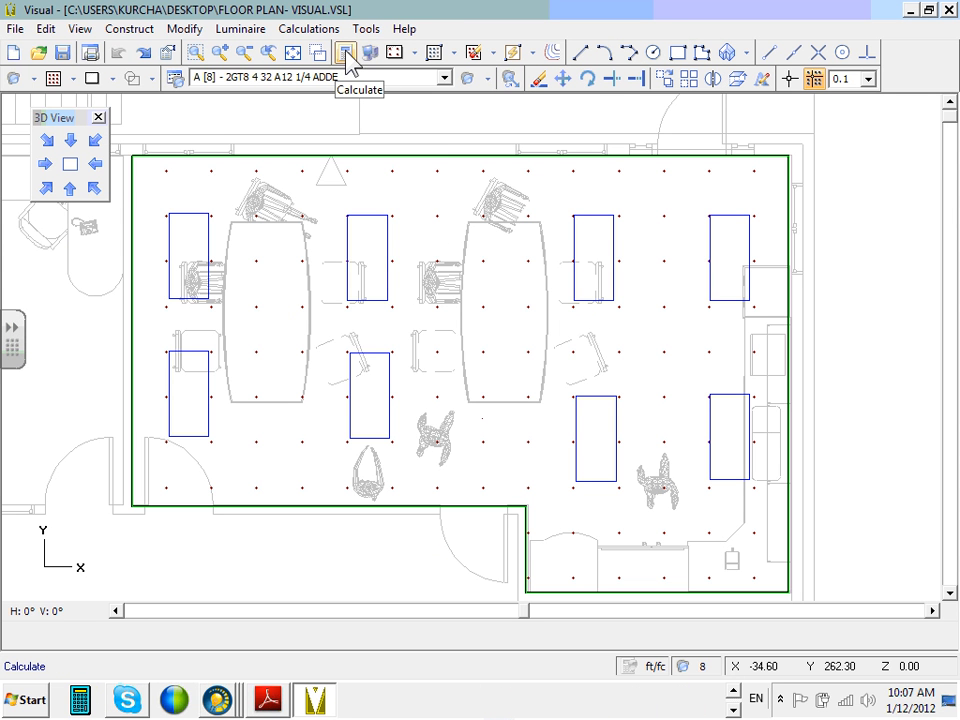
- Run the lighting calculation for the room, circle the lowest illuminance value in ink, and clear the ink
left_click(347, 58)
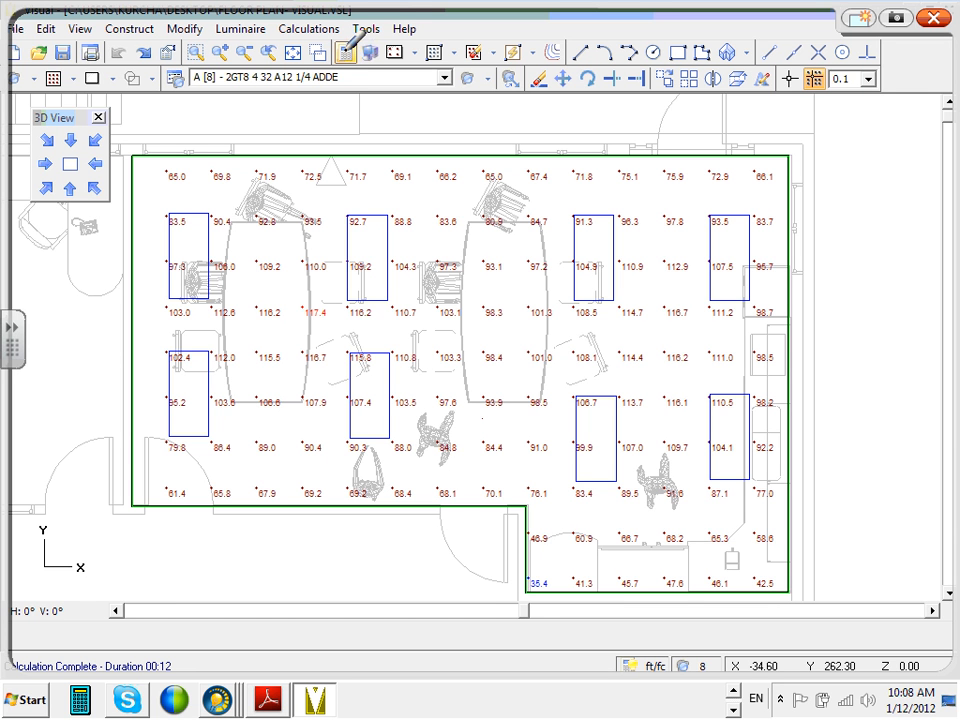
mouse_move(517, 568)
left_mouse_down()
mouse_move(545, 606)
mouse_move(566, 570)
left_mouse_up()
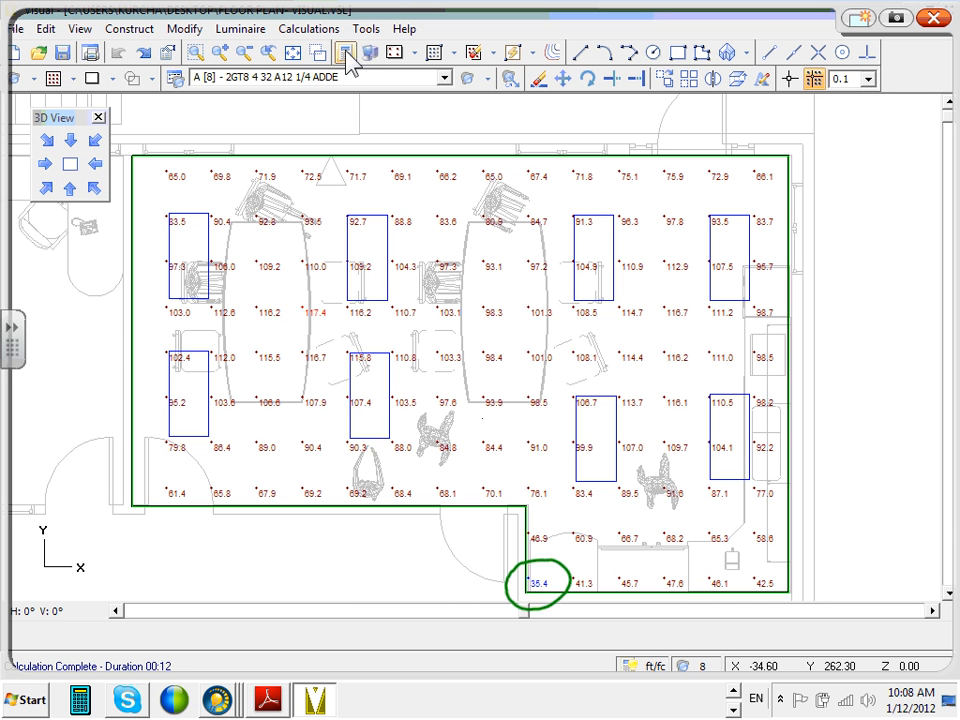
left_click(897, 18)
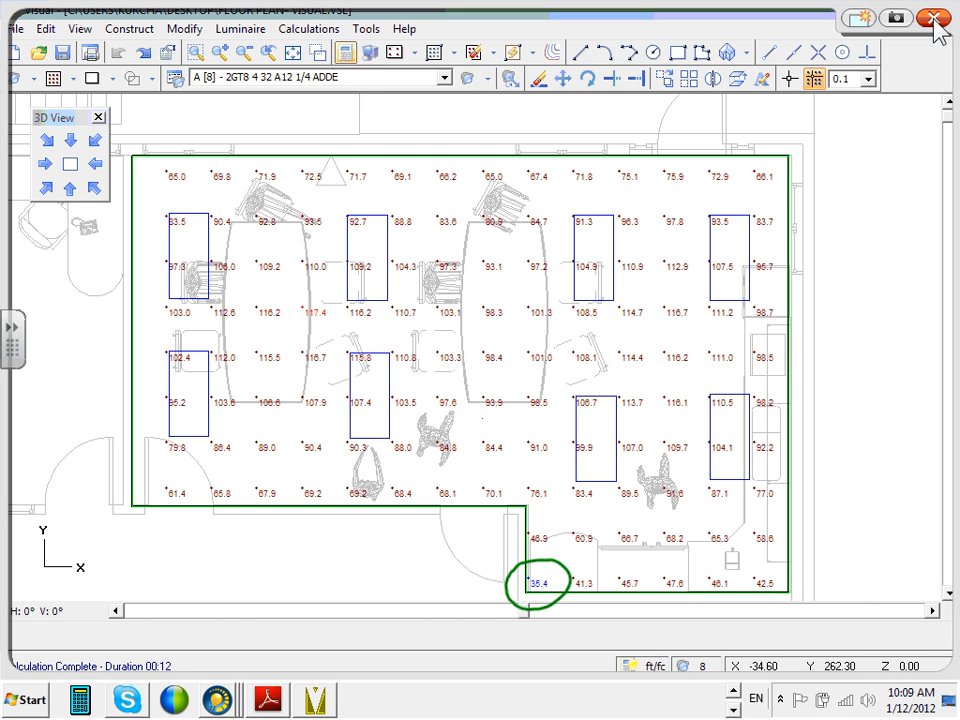
- Display the calculation statistics for Room 119 and underline the average illuminance in ink
left_click(215, 31)
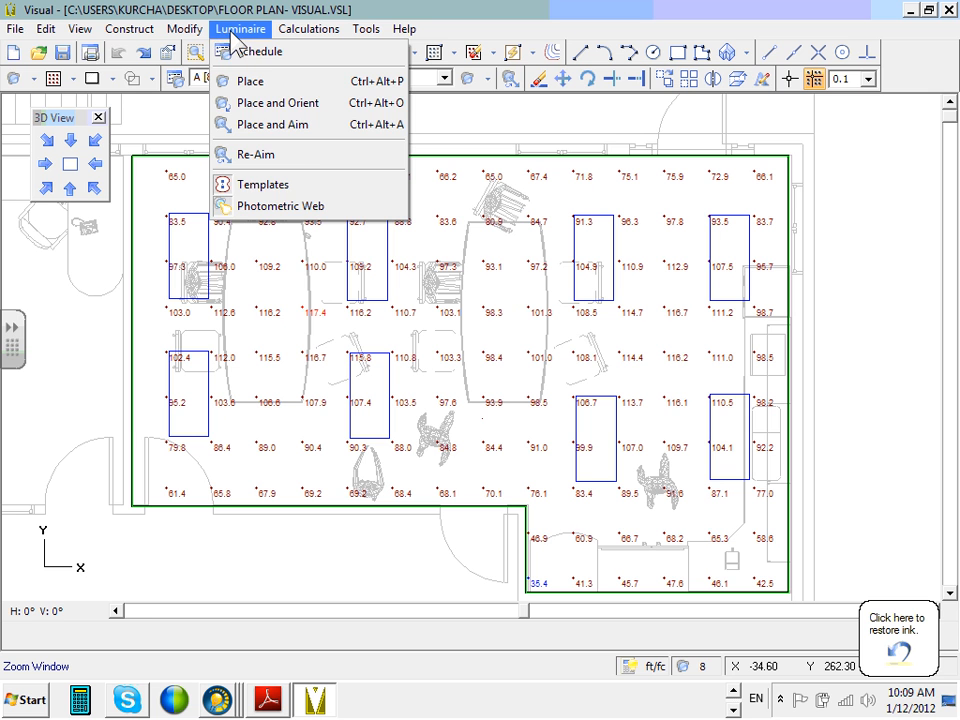
mouse_move(310, 29)
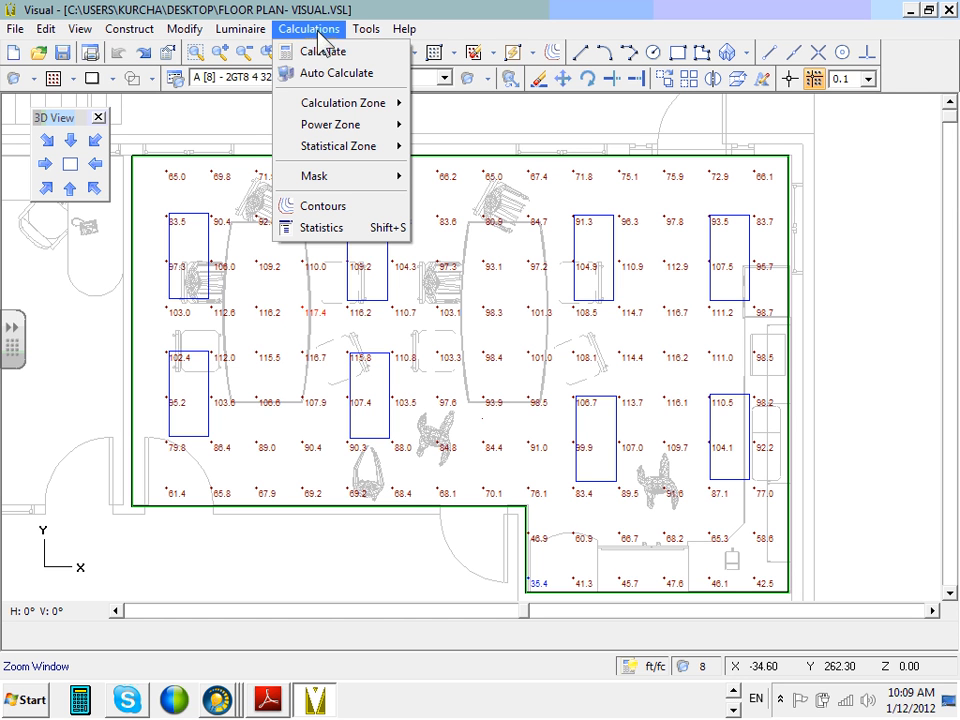
left_click(337, 243)
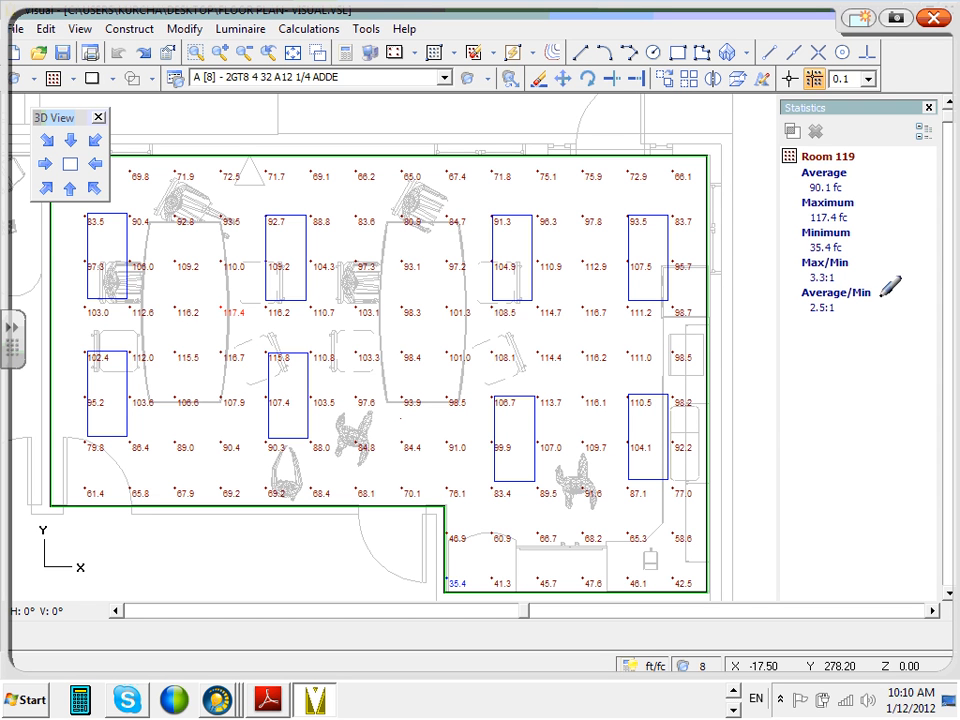
mouse_move(790, 189)
left_mouse_down()
mouse_move(732, 199)
mouse_move(855, 197)
left_mouse_up()
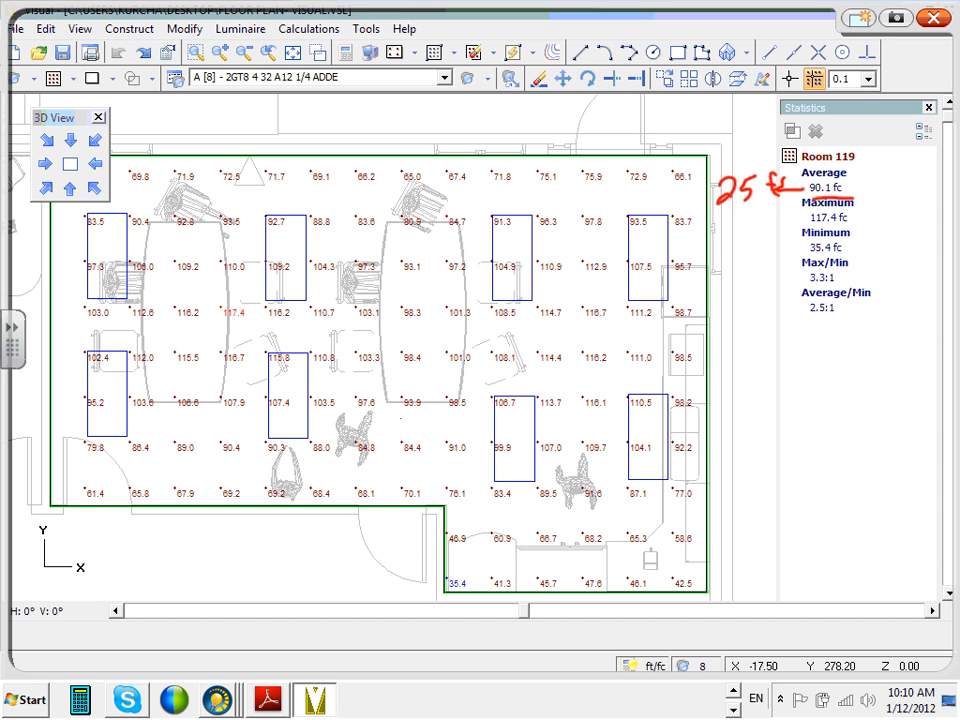
- Cross out in ink the two luminaires between the tables and the two beside the counter wall
left_click_drag(222, 235, 322, 287)
left_click_drag(345, 209, 257, 297)
left_click_drag(228, 345, 300, 437)
left_click_drag(334, 343, 254, 437)
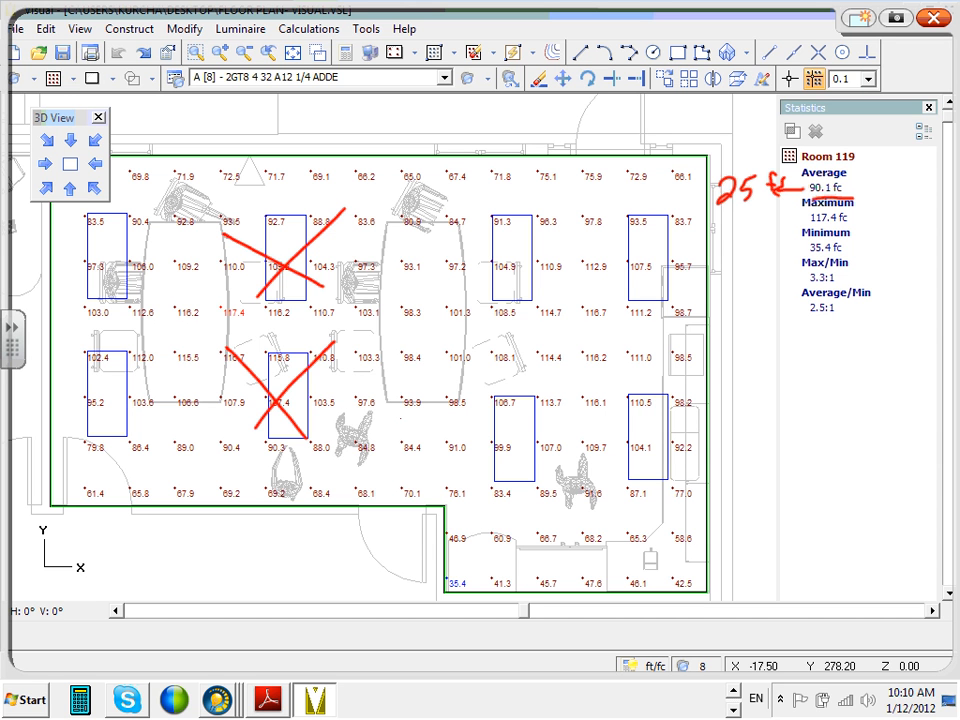
left_click_drag(600, 242, 688, 291)
left_click_drag(692, 217, 632, 298)
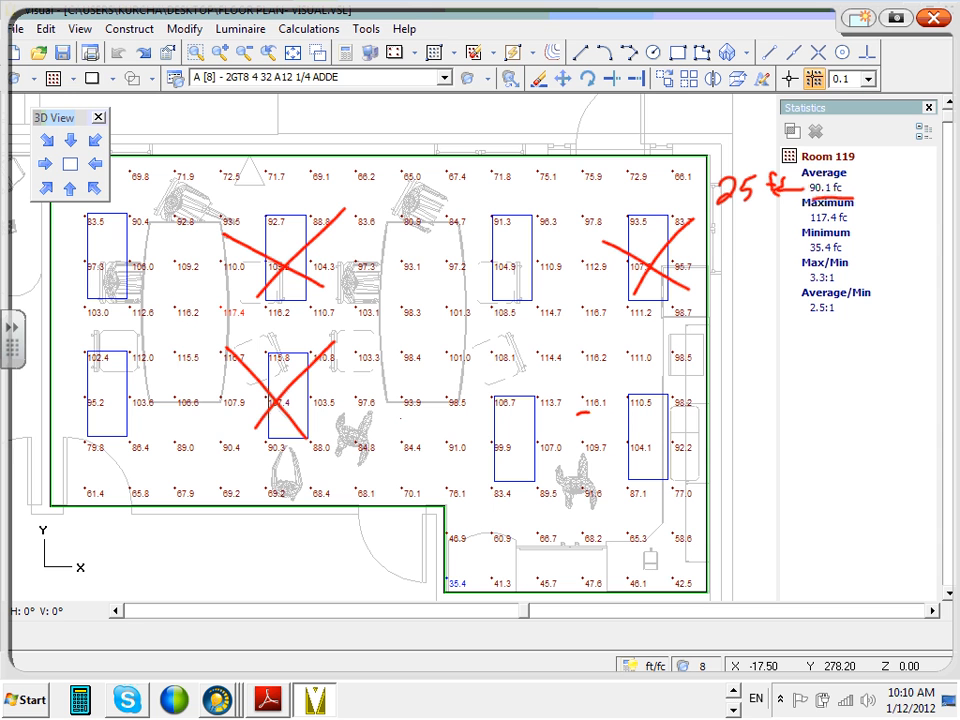
left_click_drag(578, 405, 660, 462)
left_click_drag(679, 383, 640, 462)
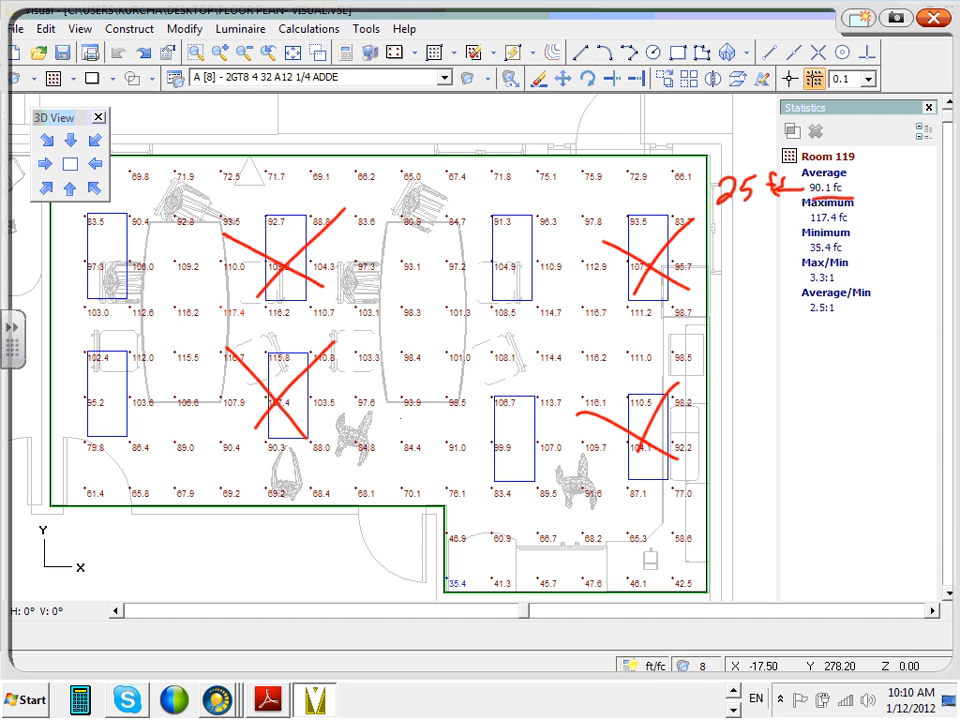
- Mark the average, maximum, and minimum statistics in ink and outline the Max/Min and Average/Min ratios
mouse_move(885, 171)
left_mouse_down()
mouse_move(750, 165)
mouse_move(759, 213)
mouse_move(878, 192)
mouse_move(877, 166)
left_mouse_up()
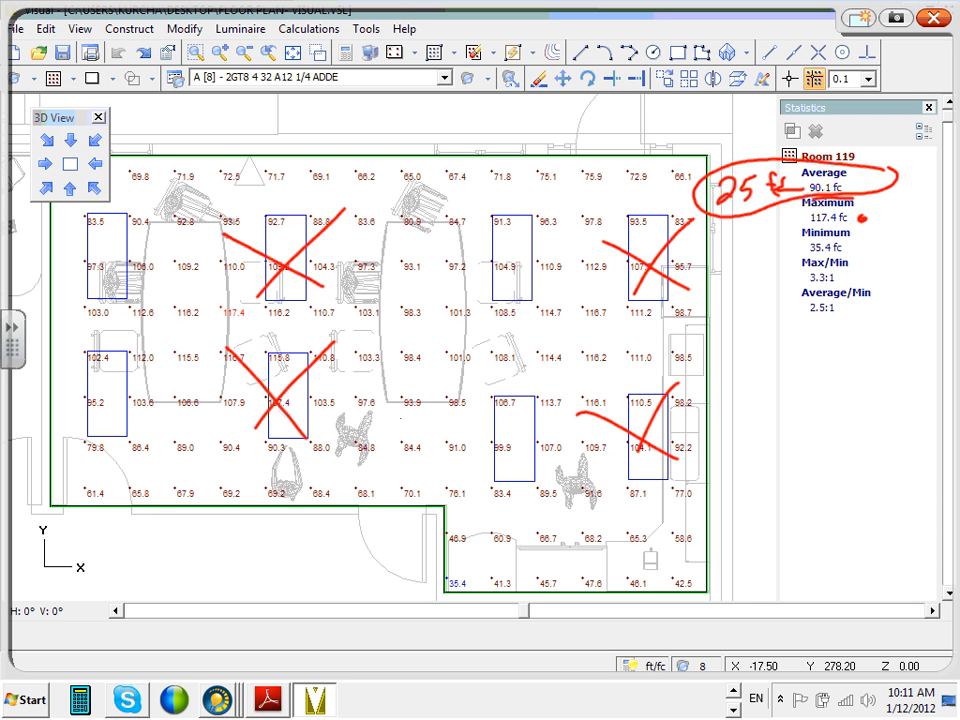
left_click(866, 235)
mouse_move(884, 258)
left_mouse_down()
mouse_move(779, 284)
mouse_move(886, 280)
mouse_move(888, 272)
left_mouse_up()
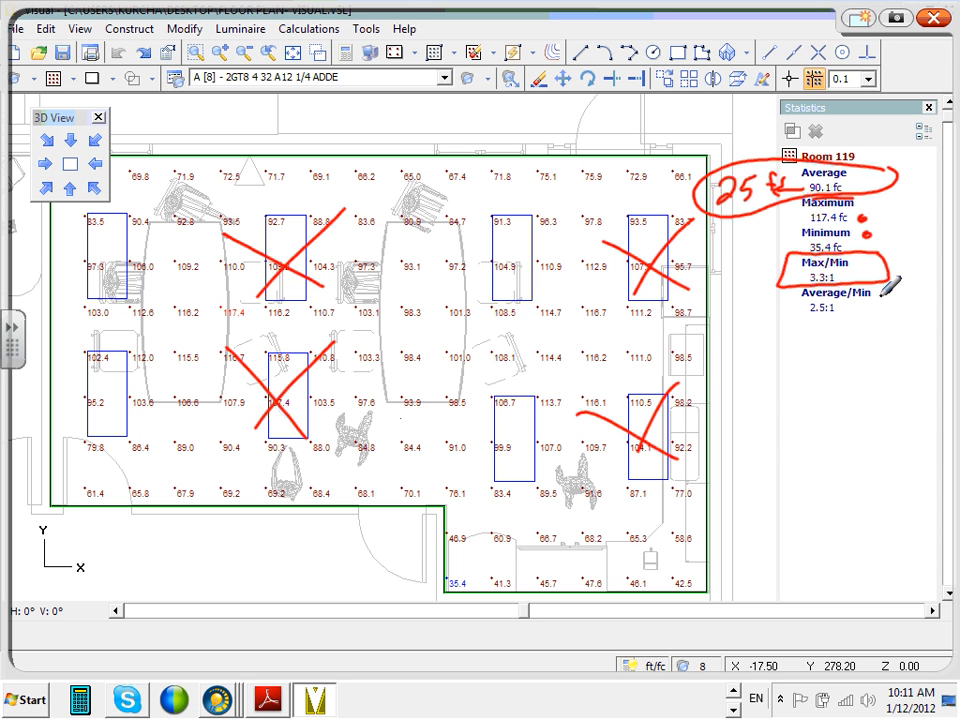
mouse_move(884, 294)
left_mouse_down()
mouse_move(800, 316)
mouse_move(886, 286)
left_mouse_up()
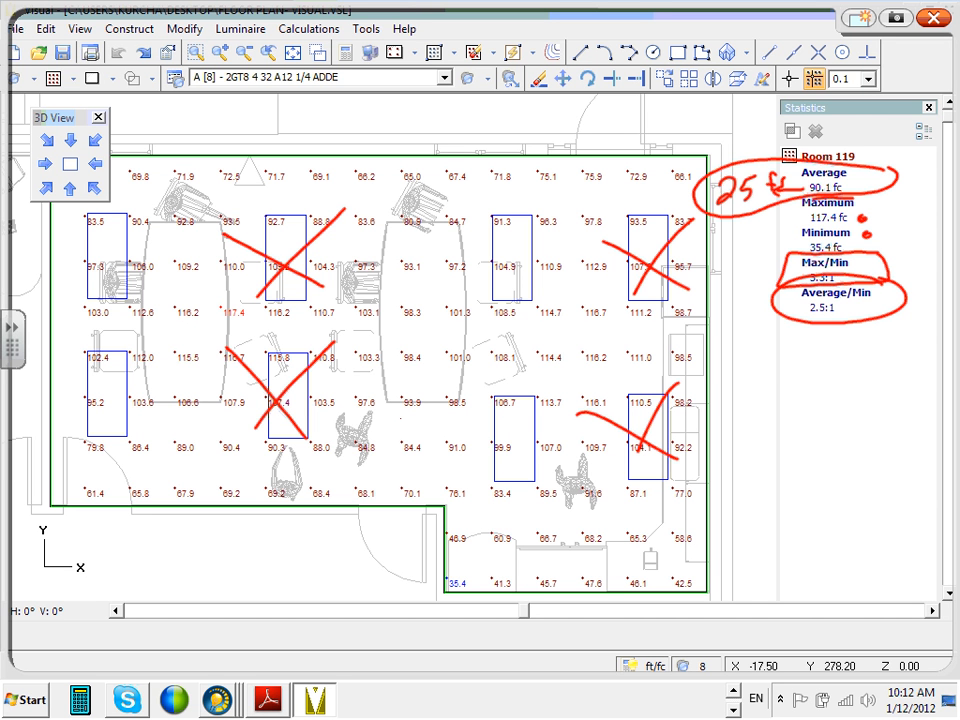
- Handwrite a boxed 1:1 ratio below the statistics and link it to the Max/Min and Average/Min entries
mouse_move(789, 343)
left_mouse_down()
mouse_move(788, 392)
mouse_move(817, 392)
left_mouse_up()
left_click(818, 350)
left_click_drag(856, 342, 856, 379)
left_click_drag(845, 390, 873, 387)
left_click_drag(855, 342, 845, 350)
left_click_drag(788, 344, 774, 354)
mouse_move(926, 332)
left_mouse_down()
mouse_move(772, 330)
mouse_move(912, 406)
mouse_move(928, 381)
left_mouse_up()
mouse_move(773, 262)
left_mouse_down()
mouse_move(714, 338)
mouse_move(740, 312)
left_mouse_up()
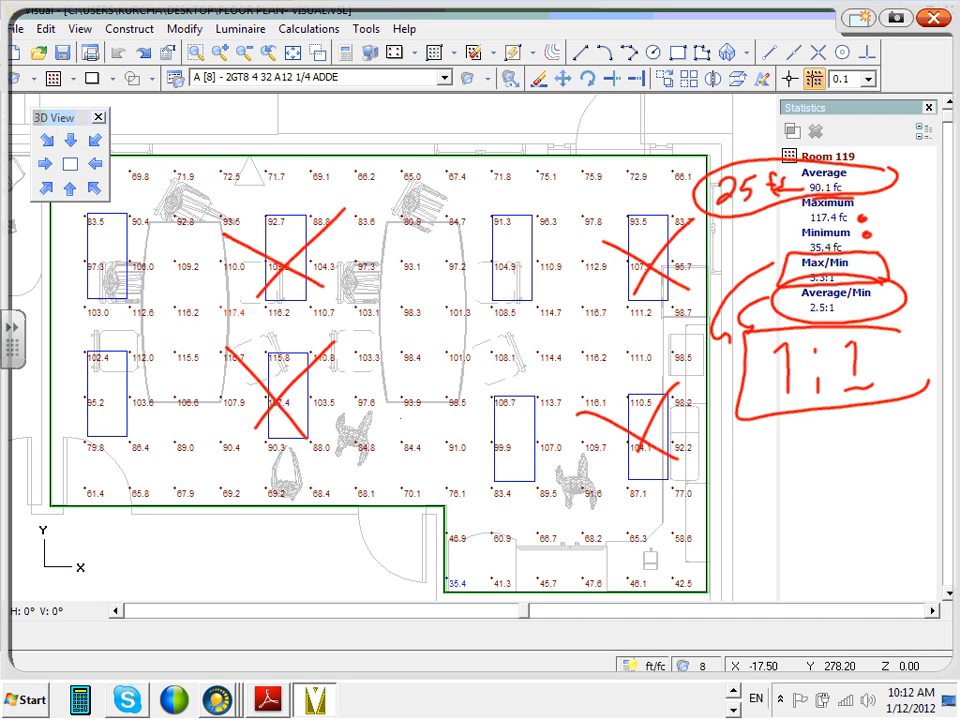
- Mark the average illuminance with an ink star and arrowhead, and clear all ink from the plan
left_click_drag(904, 160, 931, 200)
left_click_drag(929, 158, 910, 204)
left_click_drag(899, 179, 926, 181)
mouse_move(667, 178)
left_mouse_down()
mouse_move(691, 195)
mouse_move(679, 190)
left_mouse_up()
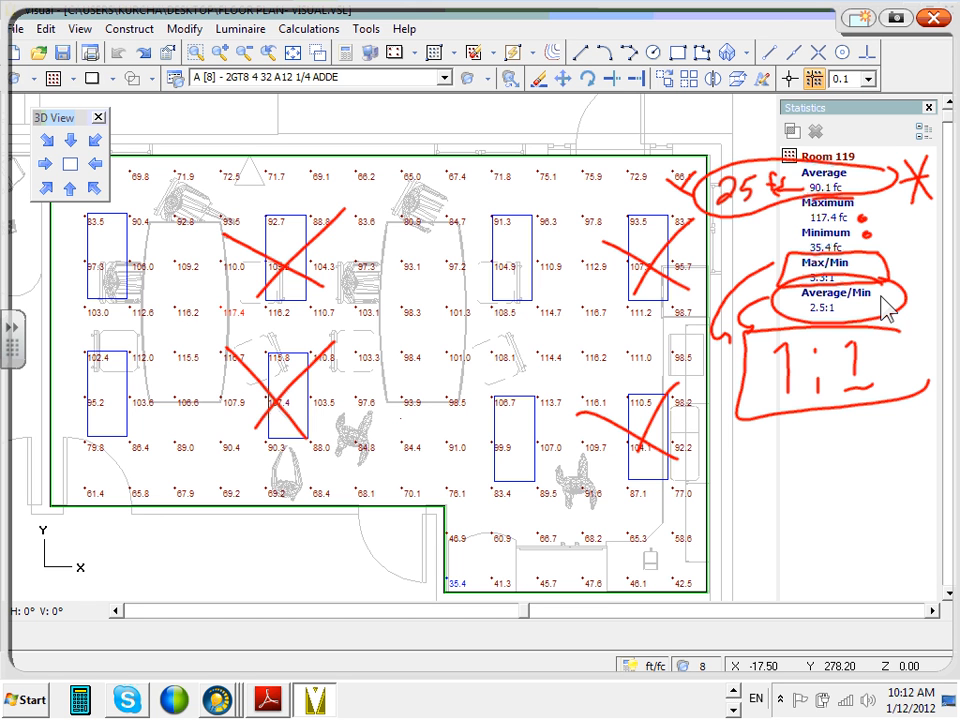
left_click(896, 18)
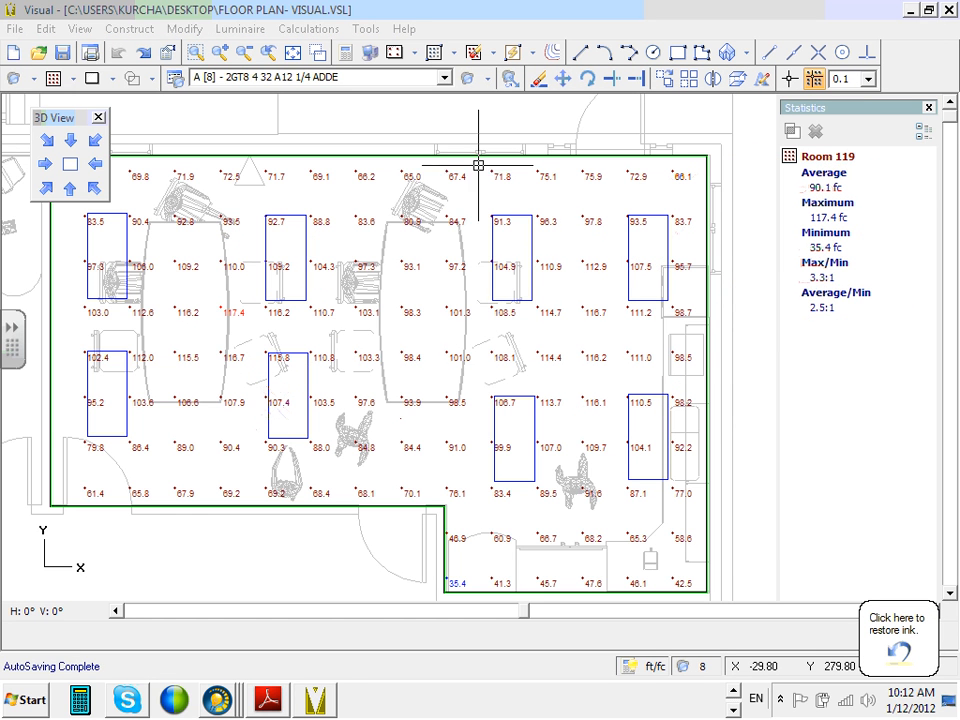
- Erase the two luminaires in the third column, just beyond the second table
left_click(538, 78)
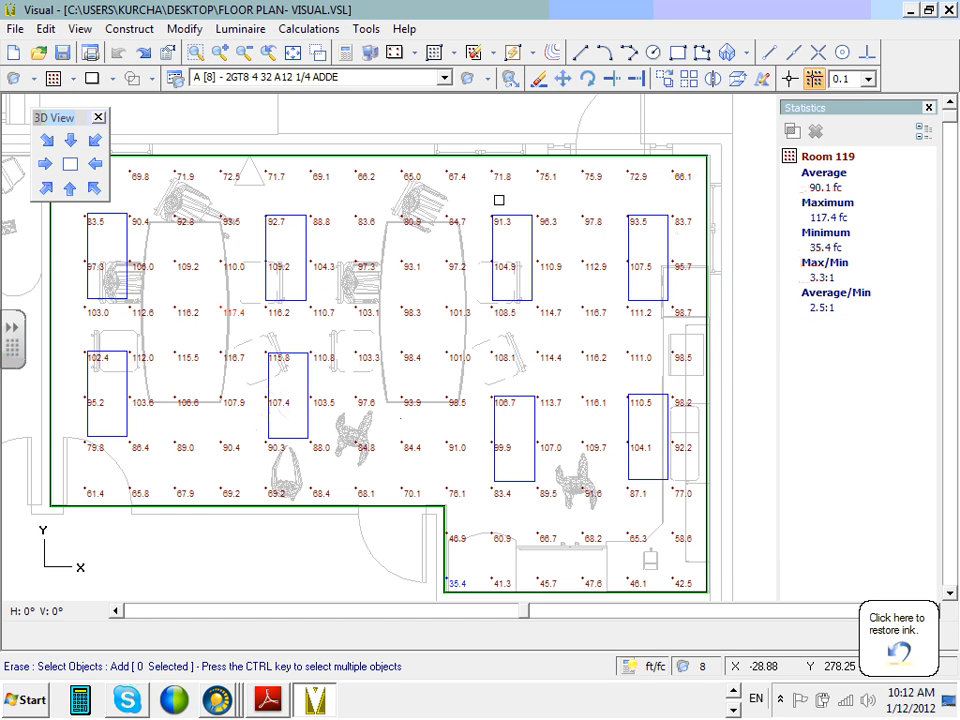
left_click(482, 202)
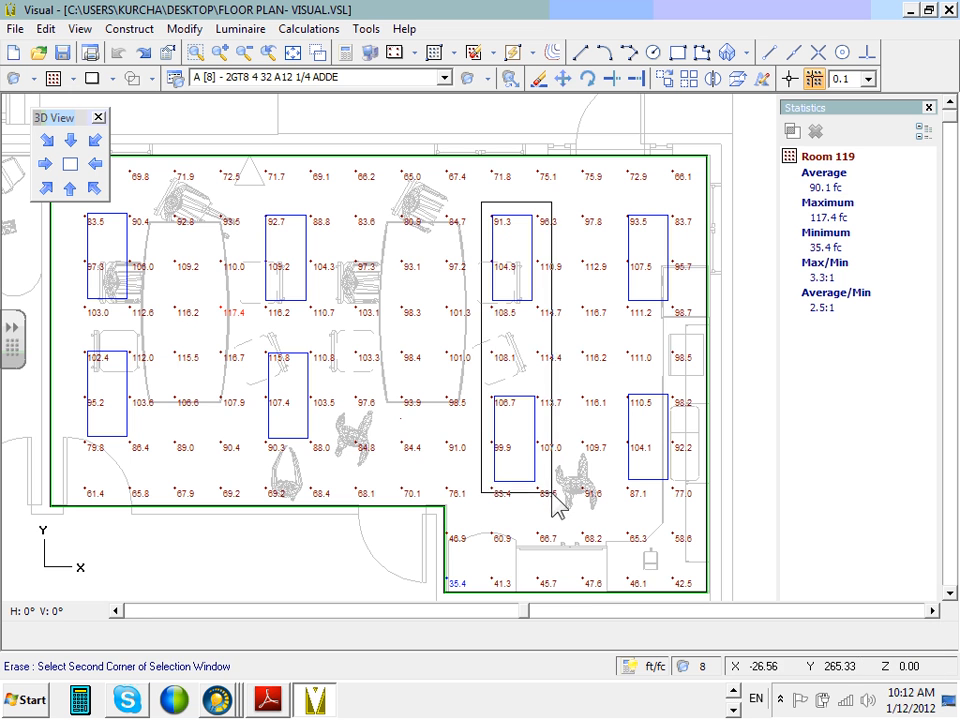
left_click(552, 505)
key("Return")
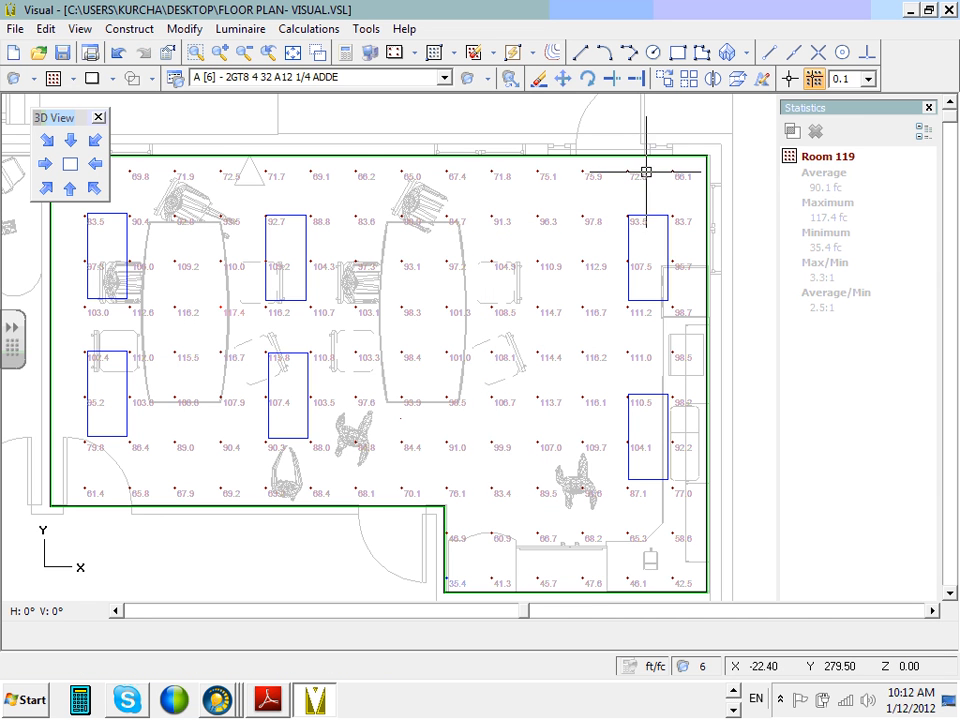
- Move the two luminaires beside the counter horizontally toward the second table, with orthogonal mode switched on
left_click(562, 78)
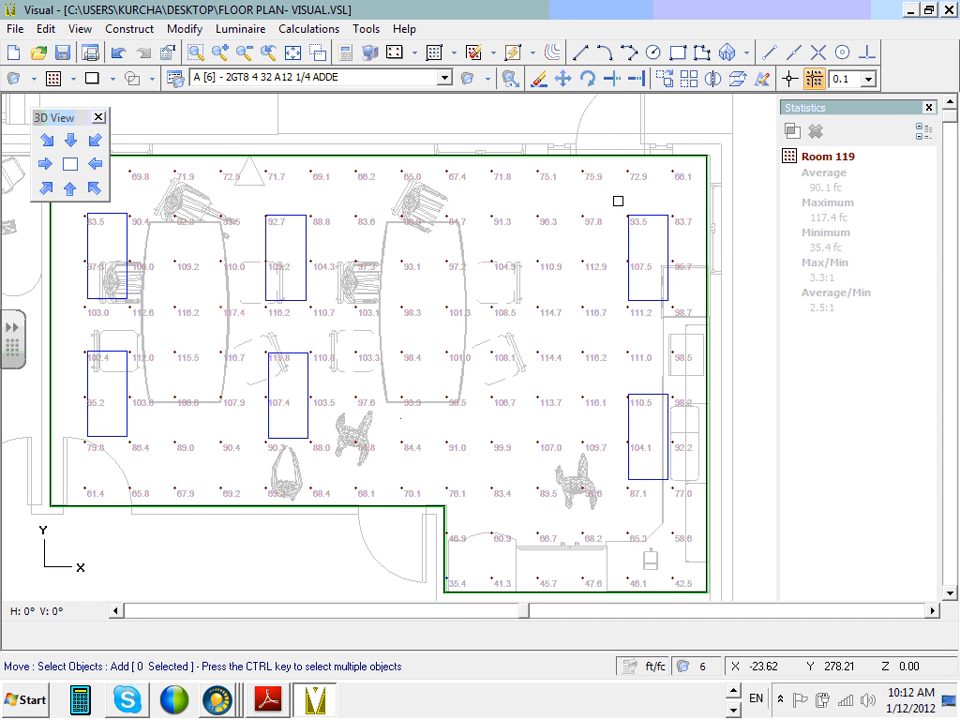
left_click(618, 201)
left_click(677, 521)
key("Return")
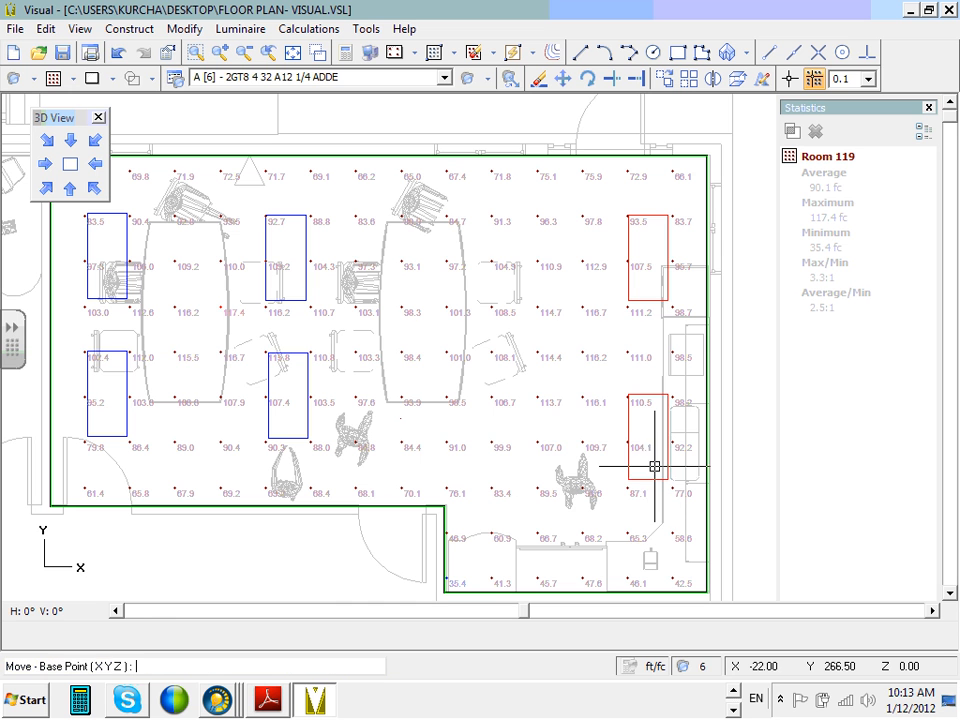
left_click(647, 479)
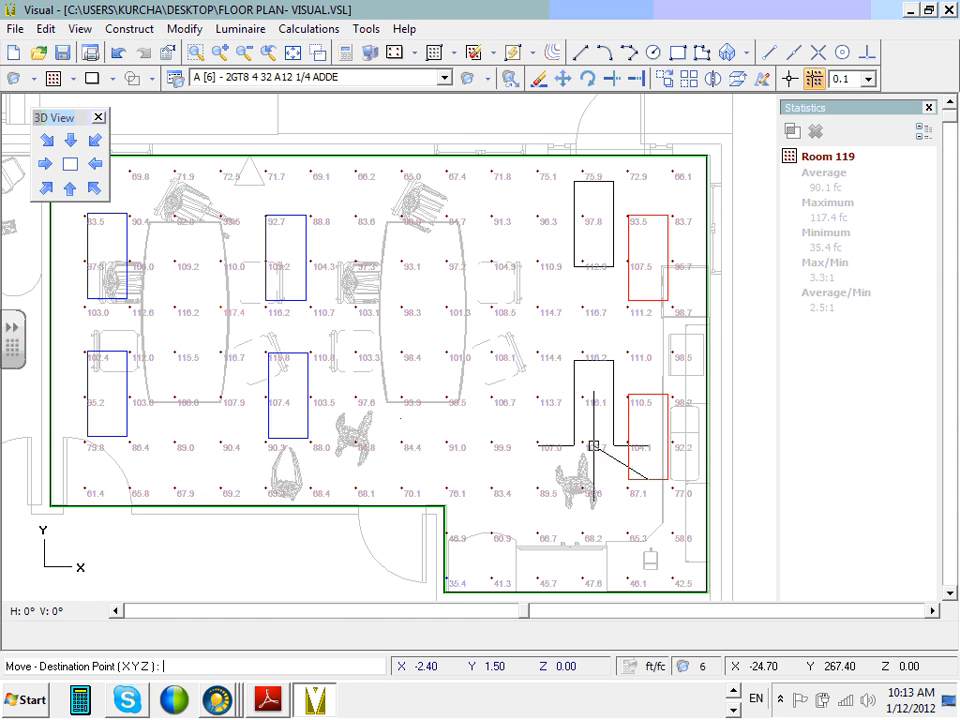
left_click(790, 79)
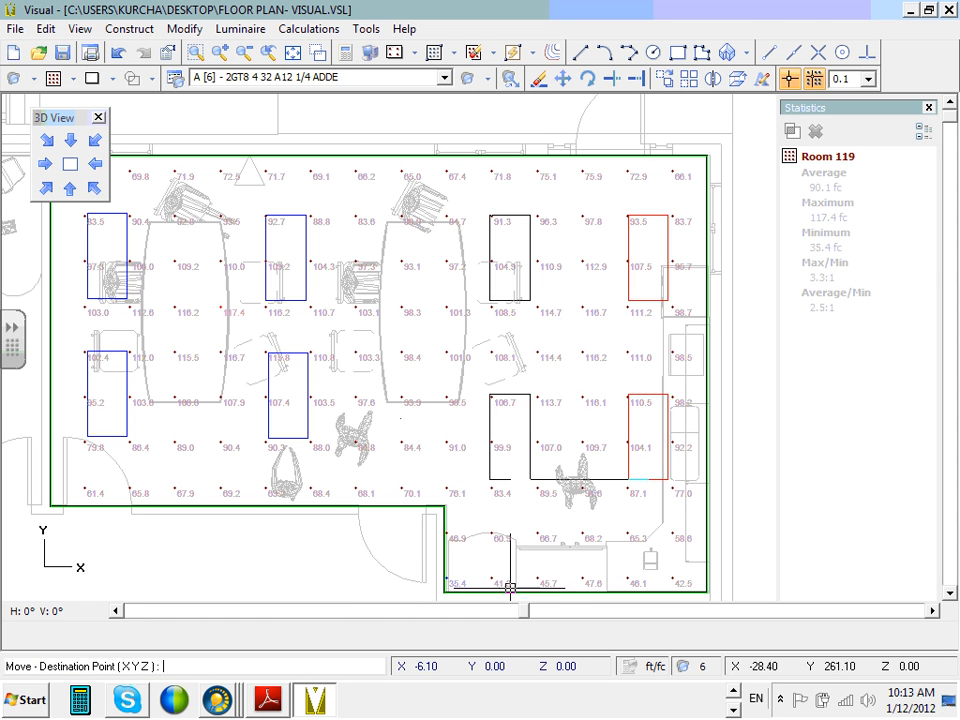
left_click(562, 477)
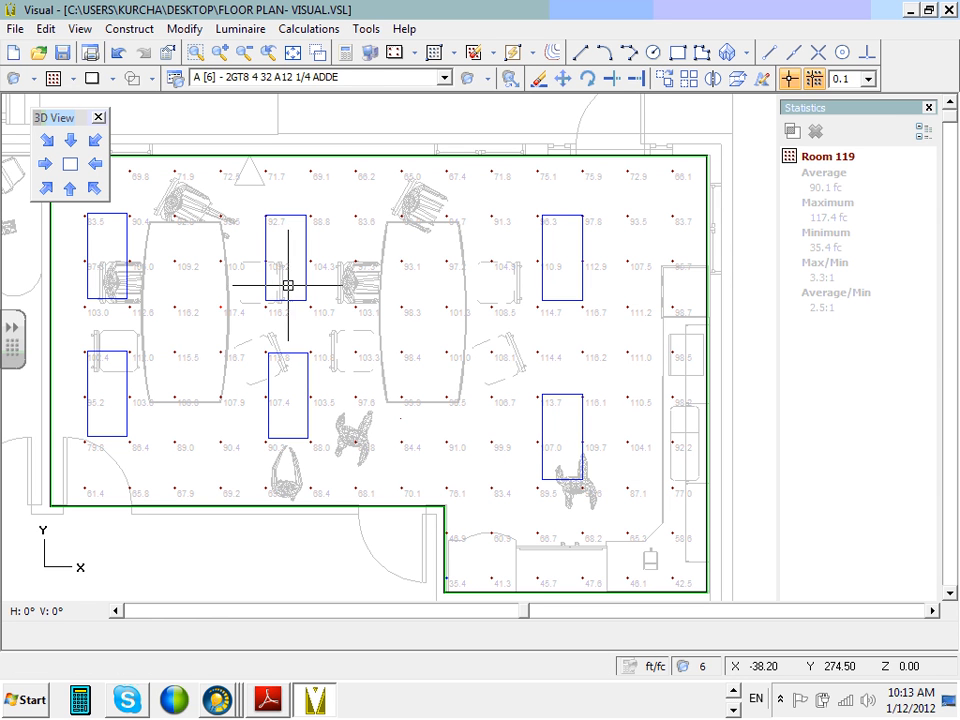
- Erase the two luminaires in the column between the two tables
left_click(539, 80)
left_click(236, 203)
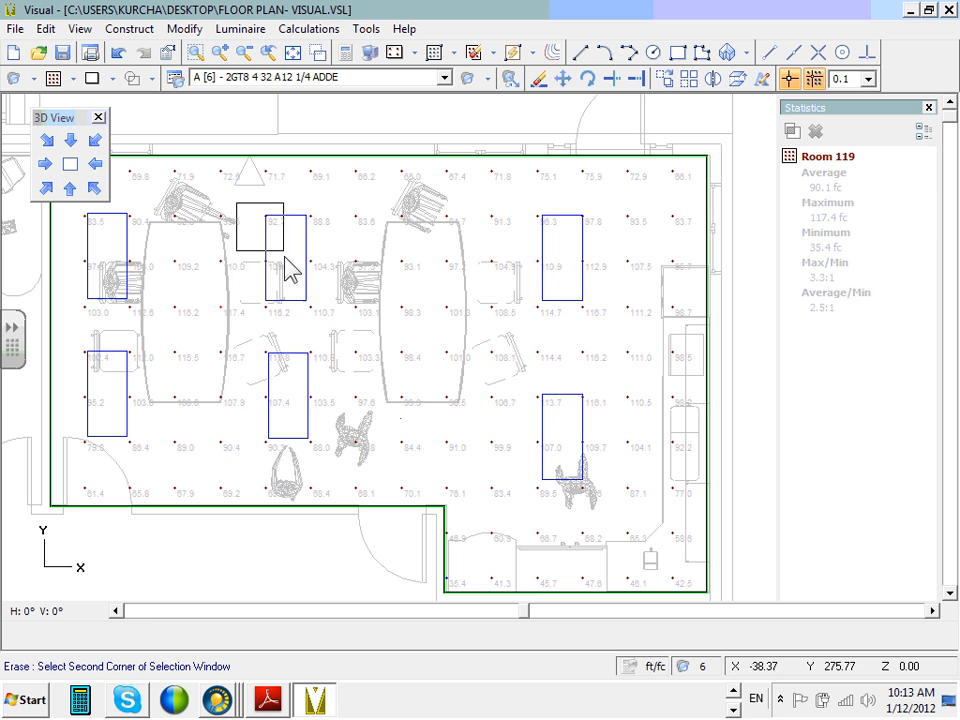
left_click(326, 456)
key("Return")
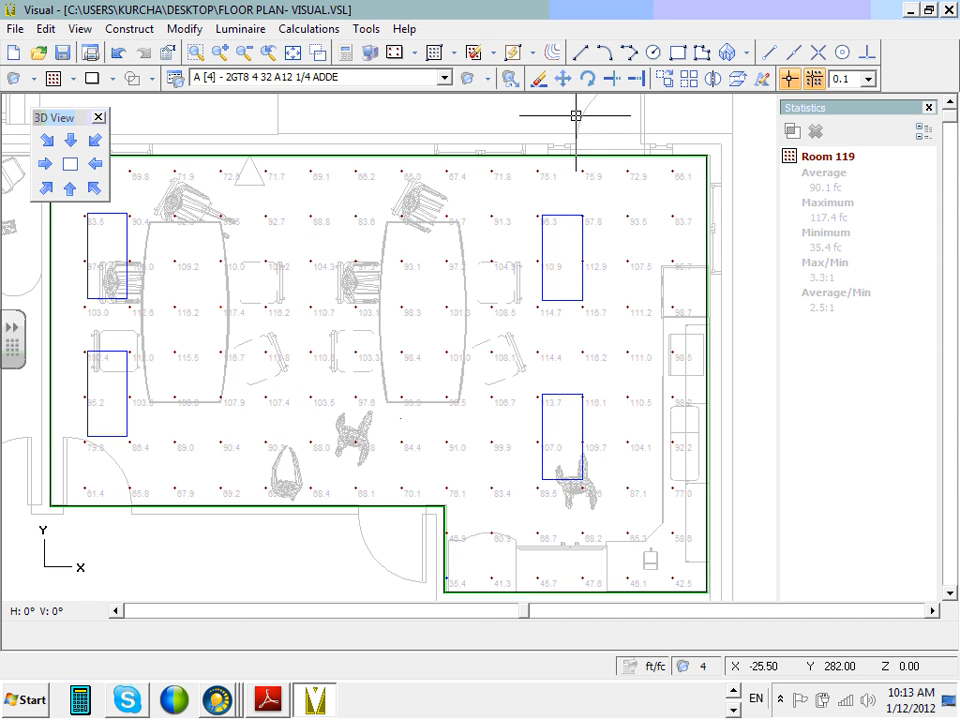
- Move the two luminaires near the entry door horizontally to the first table's far edge and recalculate the lighting
left_click(562, 80)
left_click(73, 214)
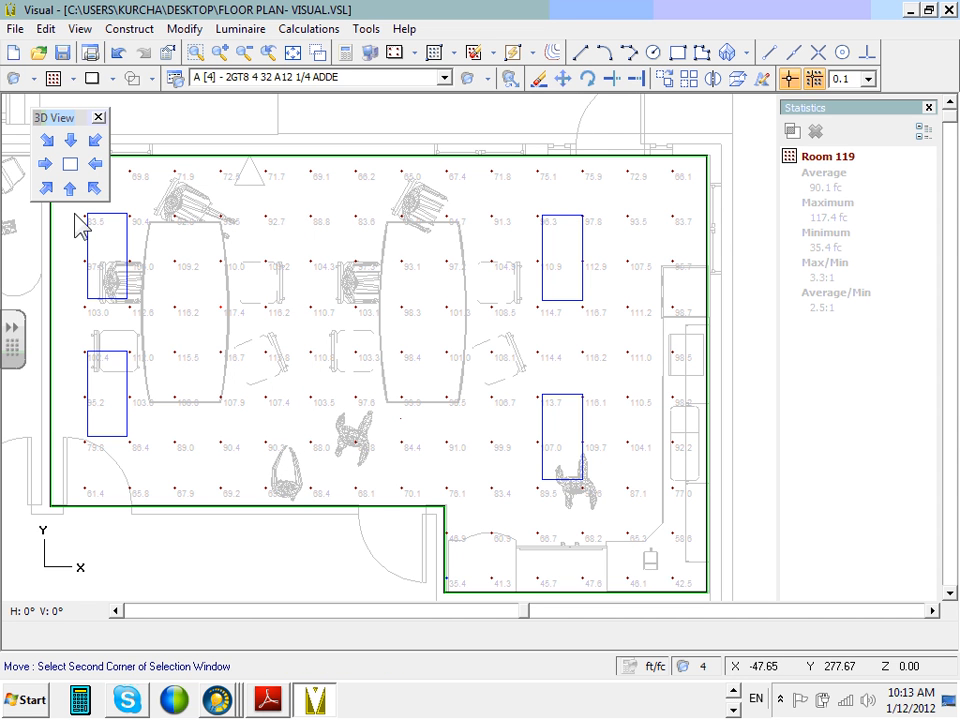
left_click(153, 460)
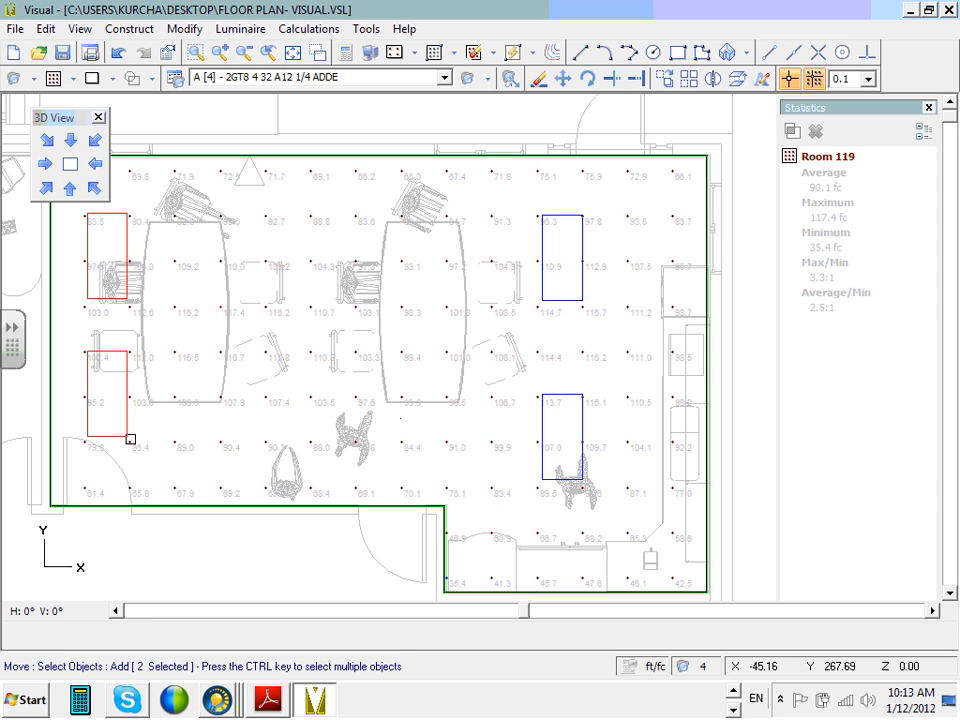
key("Return")
left_click(111, 418)
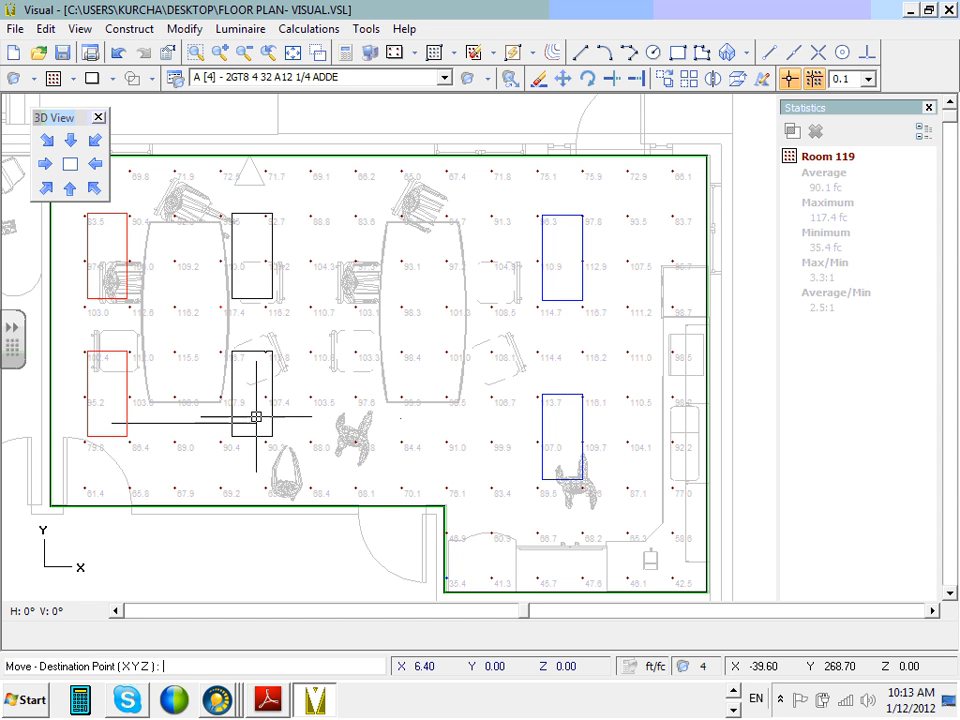
left_click(245, 417)
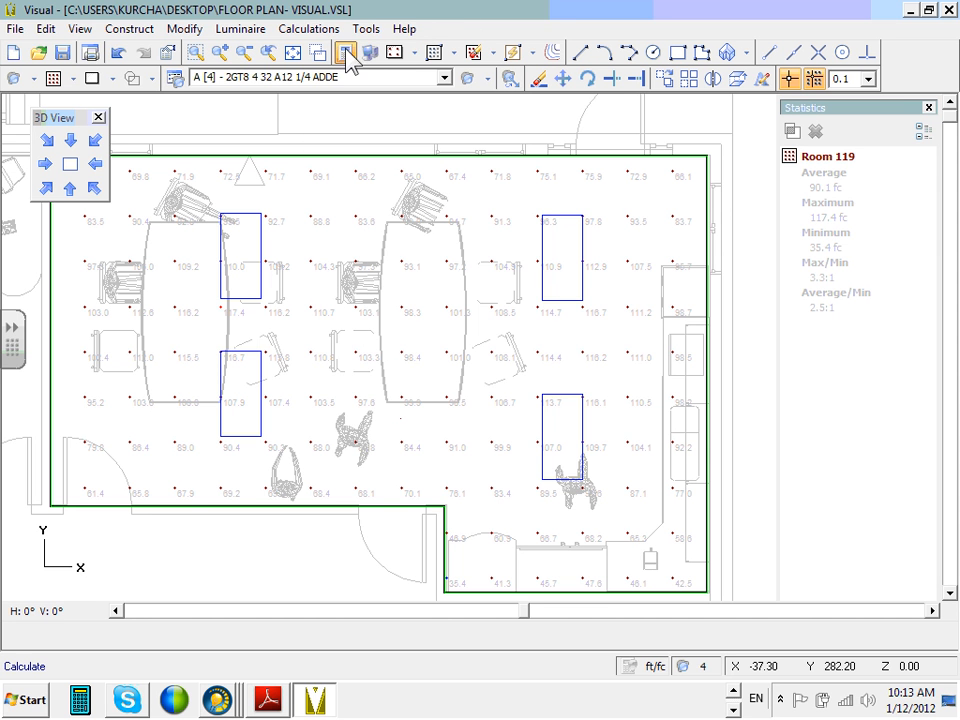
left_click(352, 54)
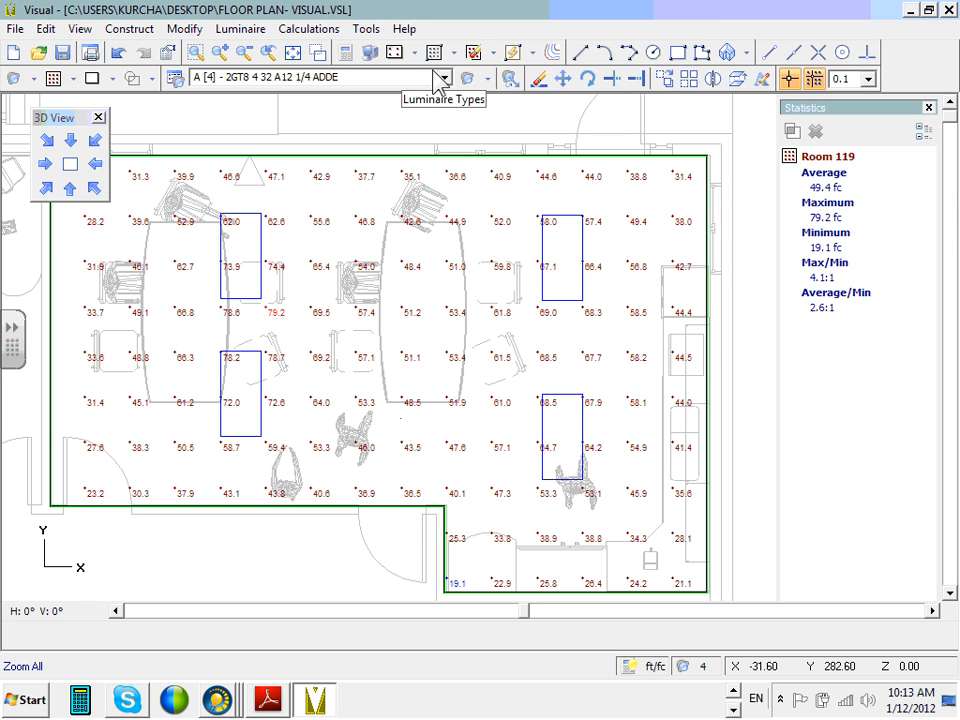
- Erase the lower luminaire of each of the two remaining columns
left_click(540, 79)
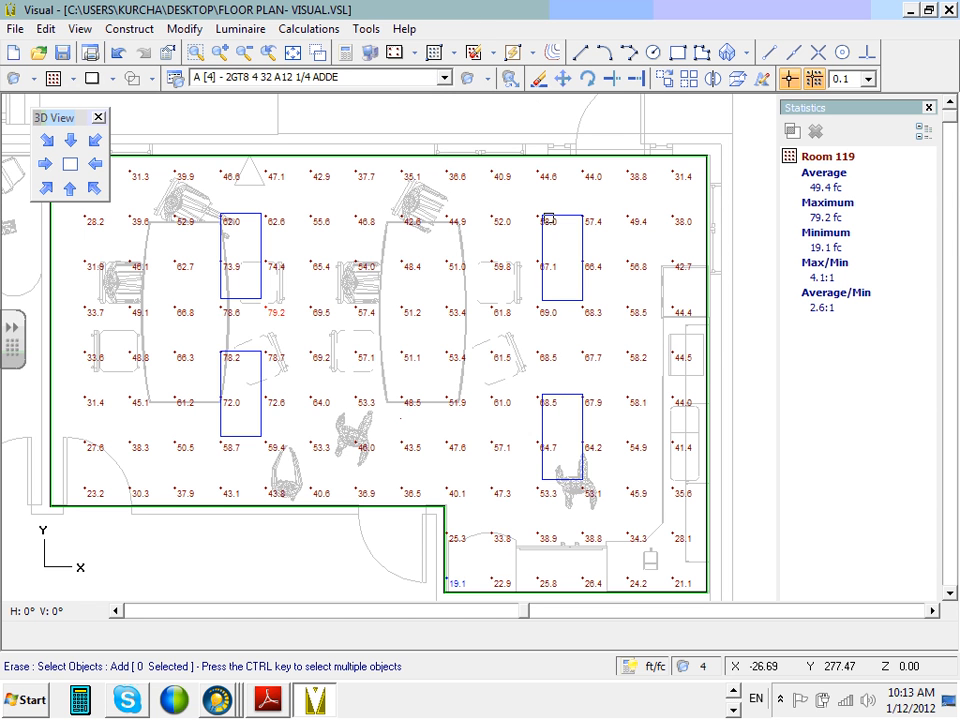
left_click(202, 338)
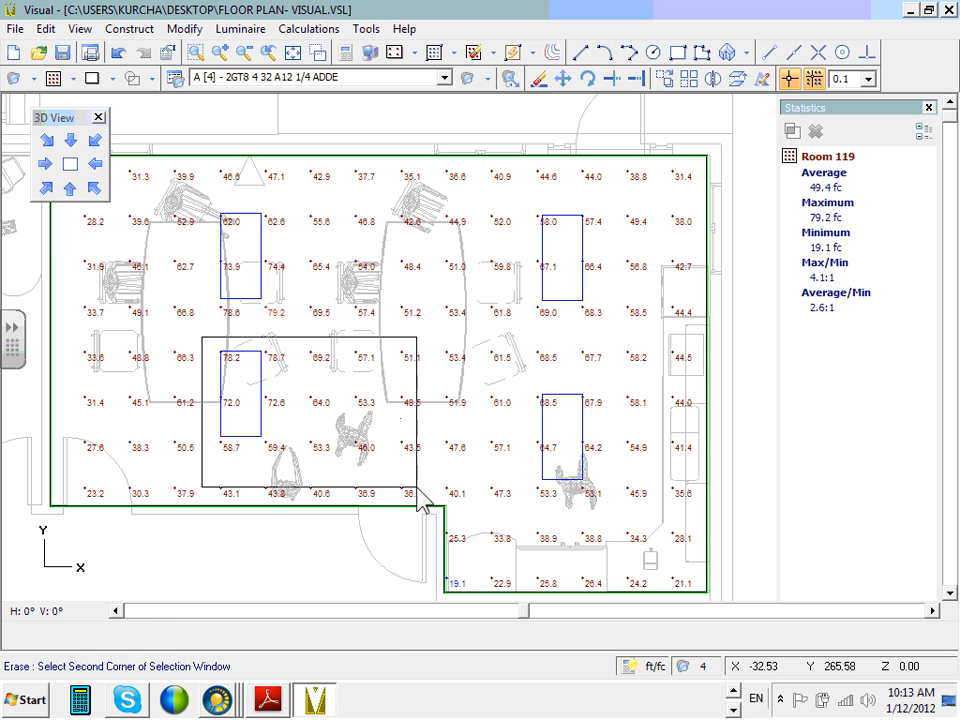
left_click(596, 506)
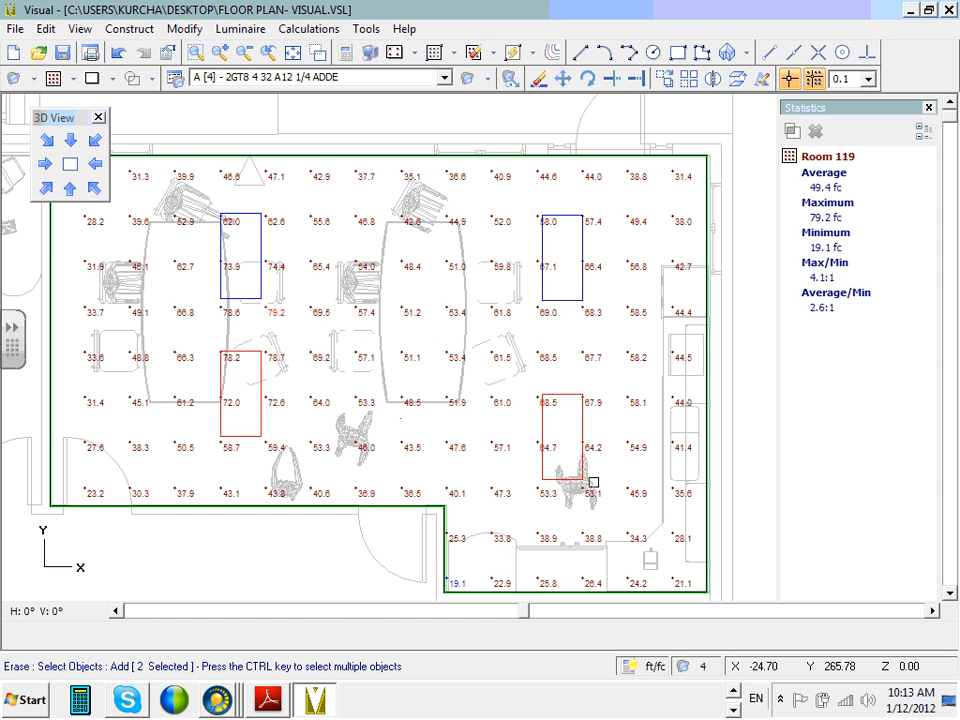
key("Return")
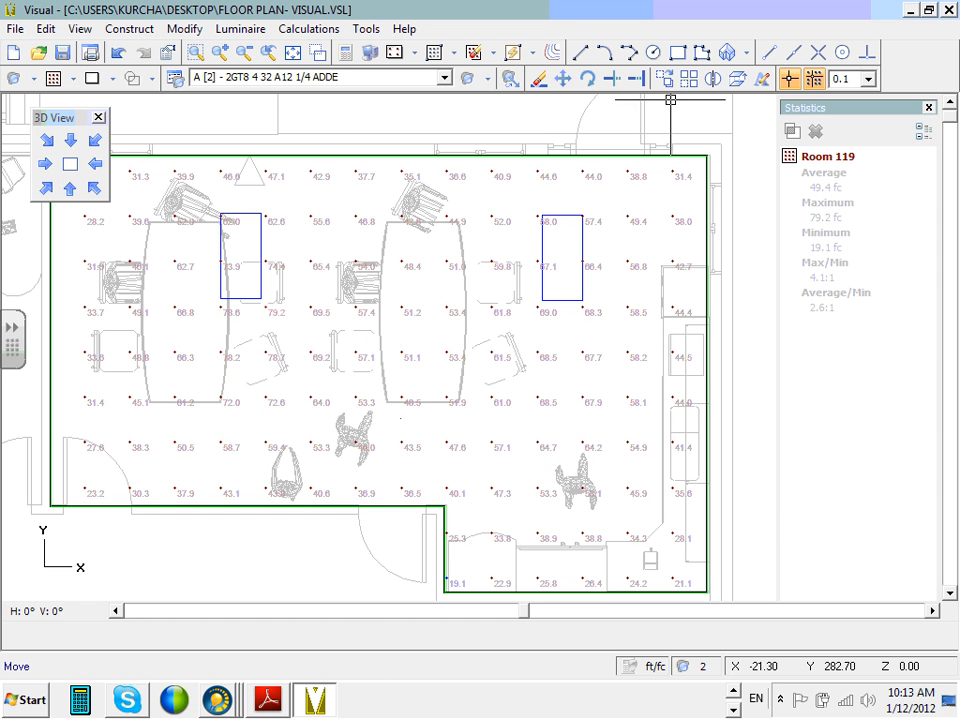
- Move the two remaining luminaires straight down to the middle of the room and recalculate the lighting
left_click(561, 79)
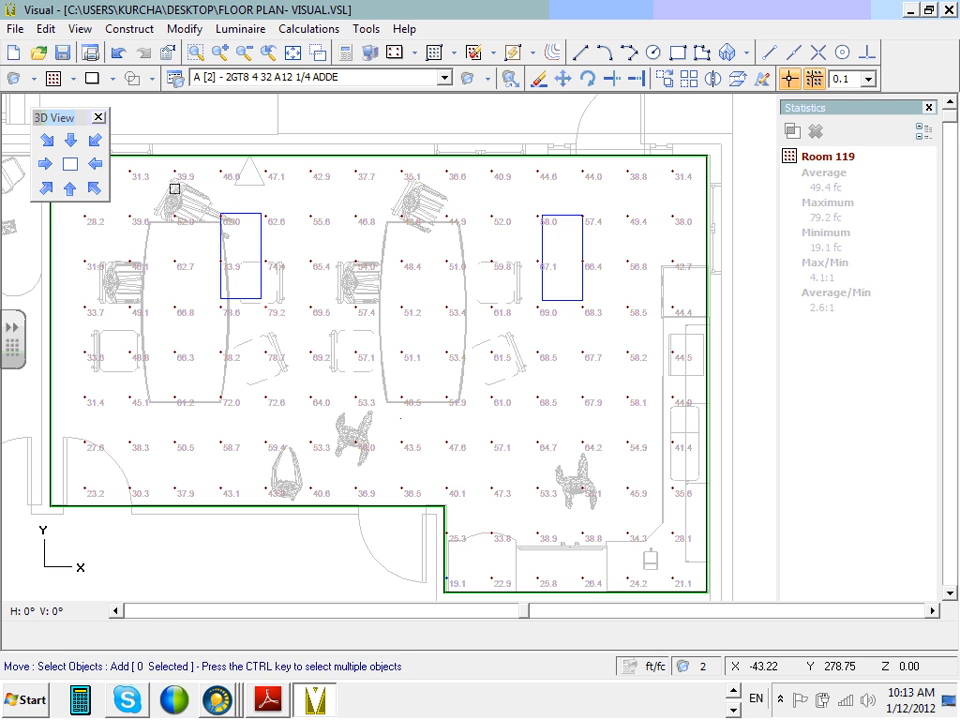
left_click(129, 141)
left_click(594, 321)
key("Return")
left_click(542, 300)
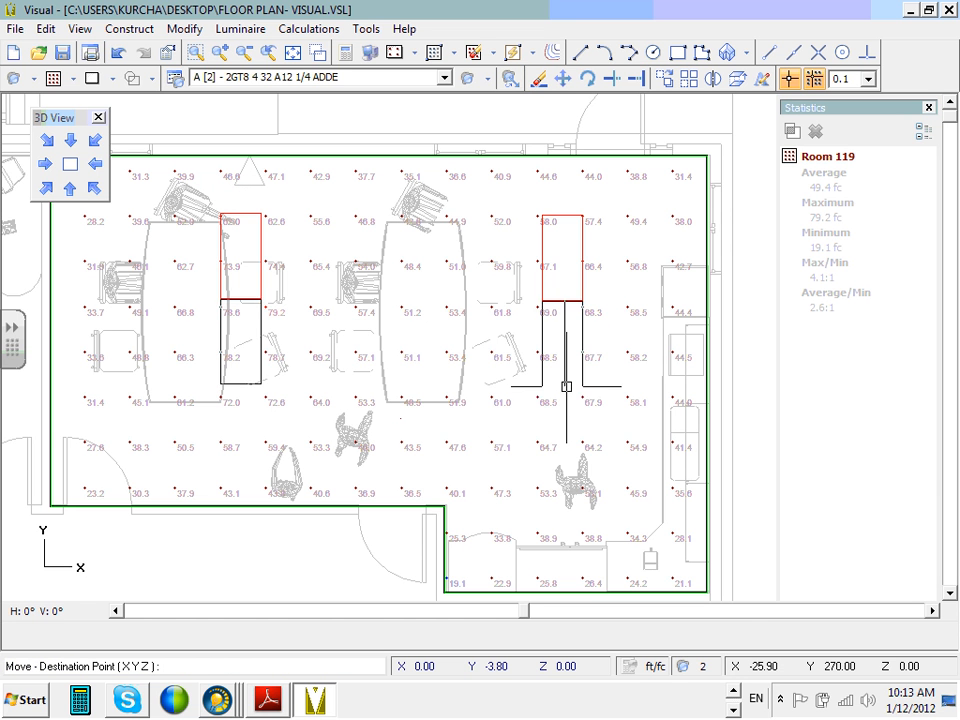
left_click(565, 382)
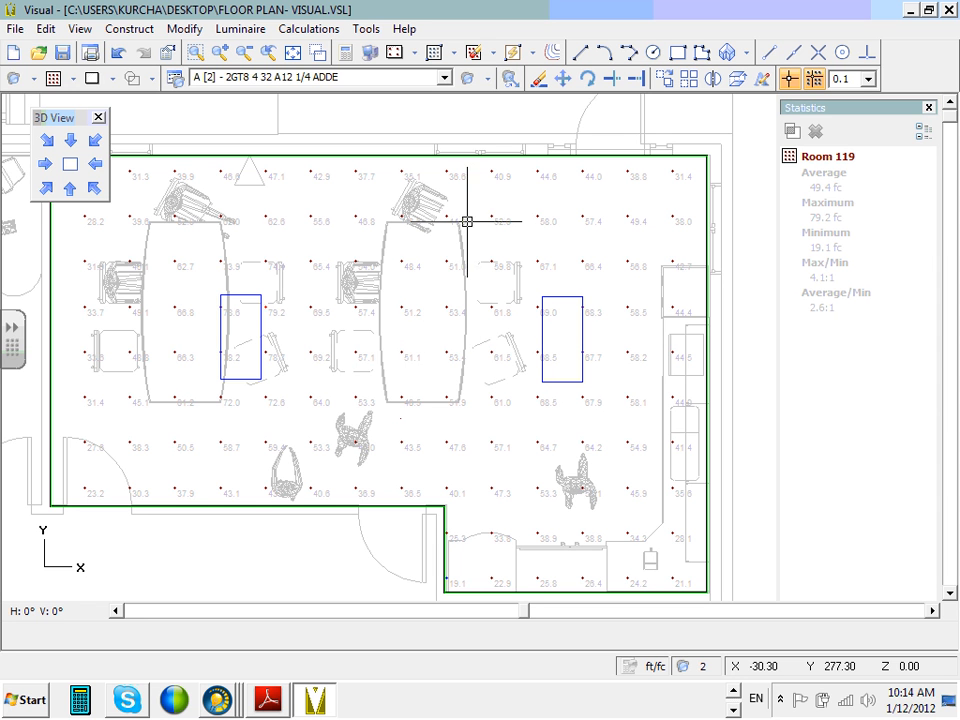
left_click(627, 52)
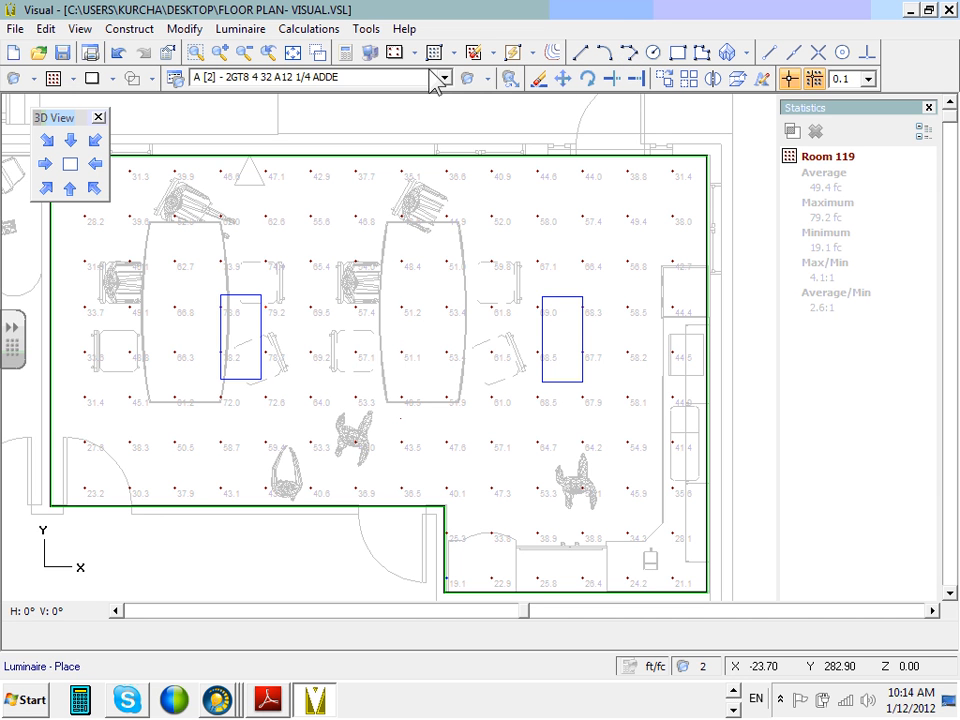
left_click(347, 56)
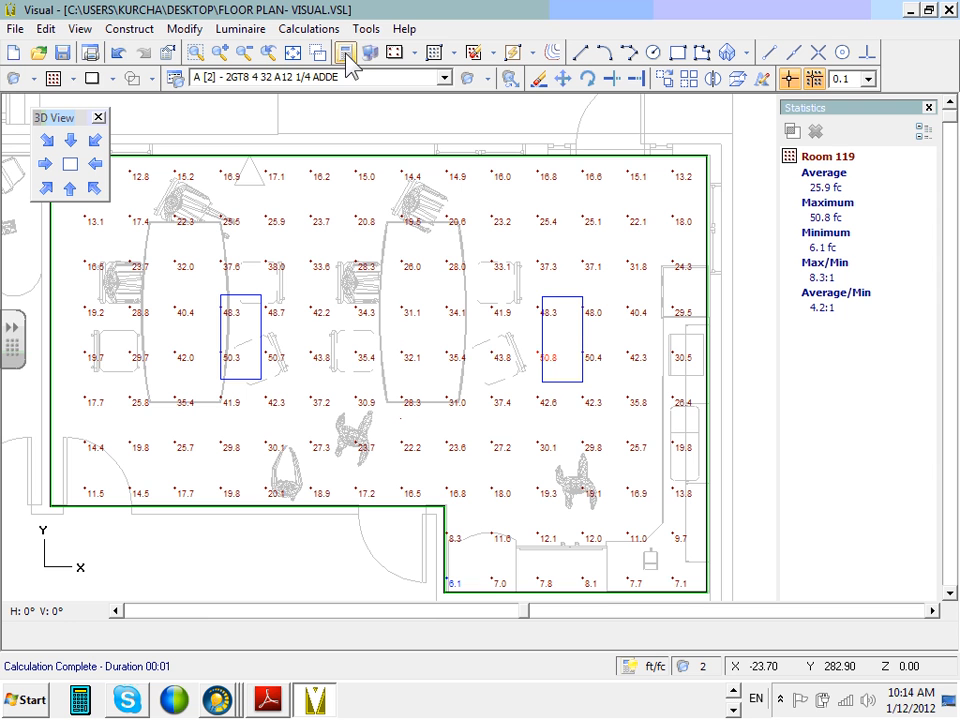
- Circle the minimum calculation point and the Average statistic in green ink, and save the ink notes before clearing them
mouse_move(456, 553)
left_mouse_down()
mouse_move(437, 580)
mouse_move(444, 548)
left_mouse_up()
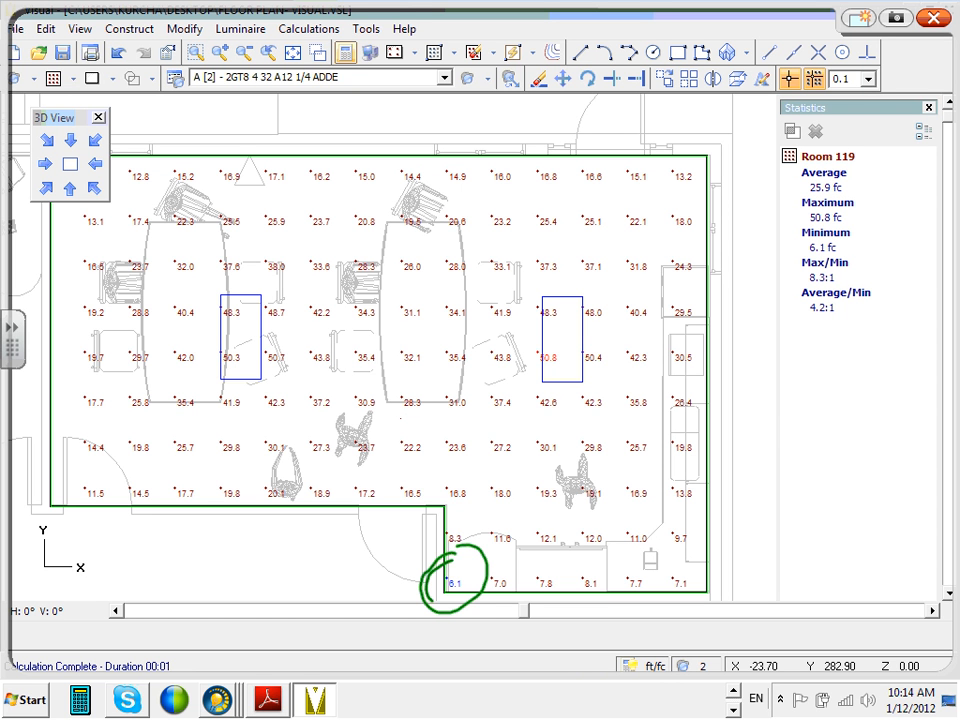
left_click_drag(462, 550, 455, 556)
mouse_move(808, 199)
left_mouse_down()
mouse_move(760, 178)
mouse_move(855, 132)
left_mouse_up()
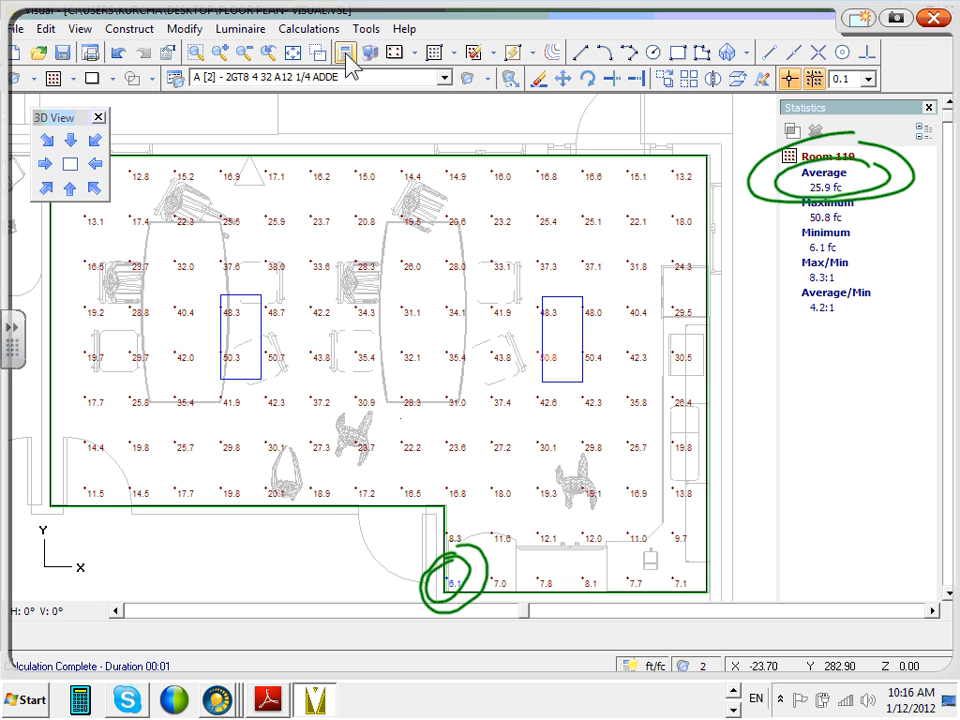
left_click(895, 18)
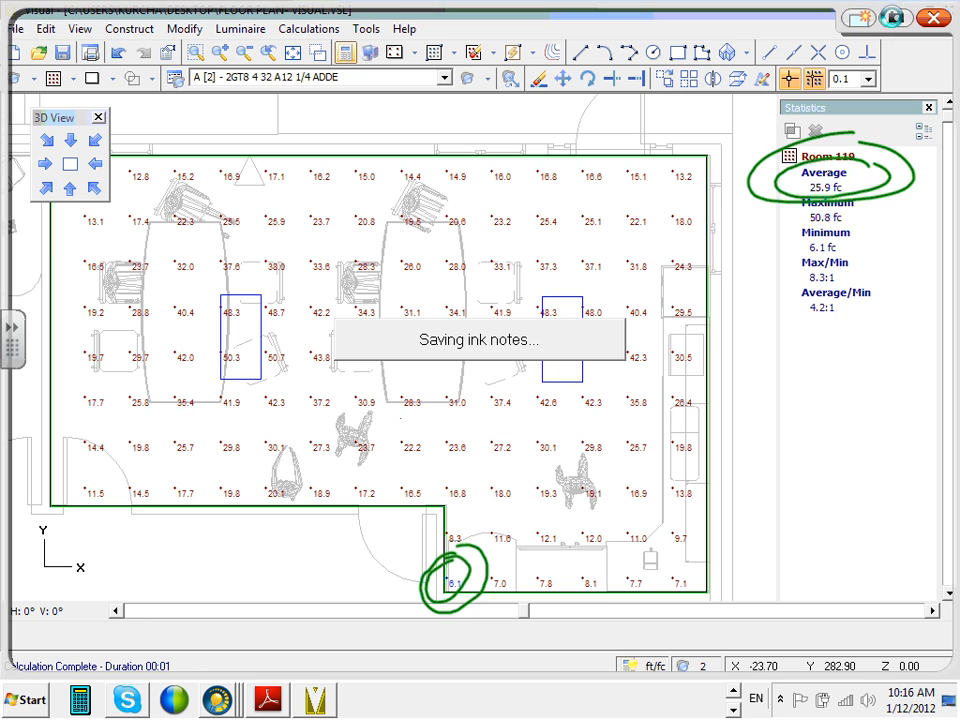
left_click(934, 18)
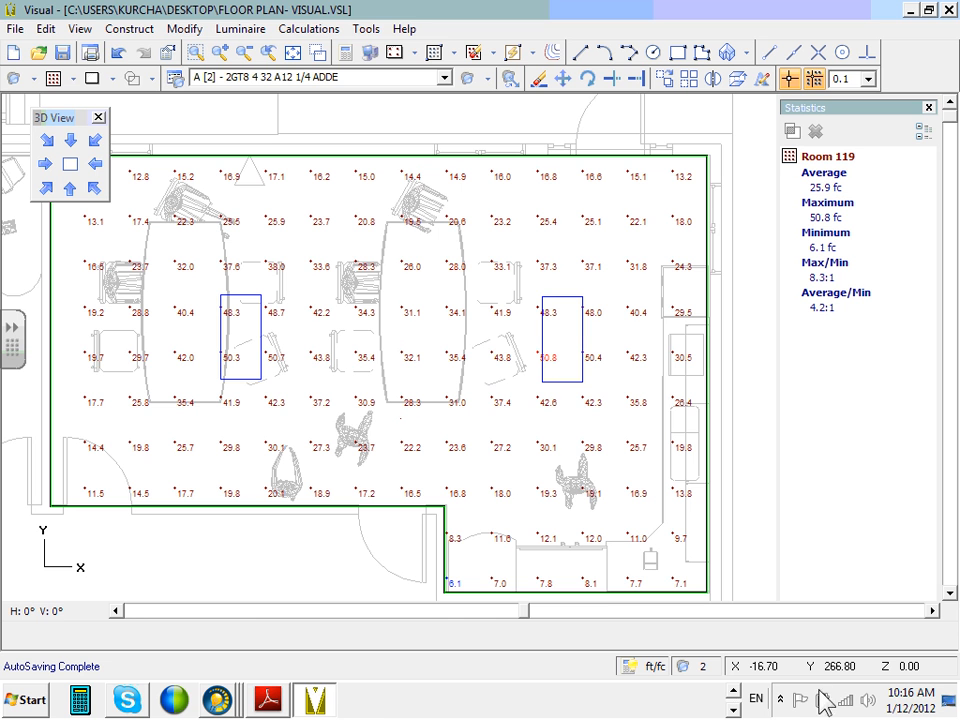
- Switch to SMART Notebook and show the first page, with the handwritten workflow list, in full screen
left_click(735, 691)
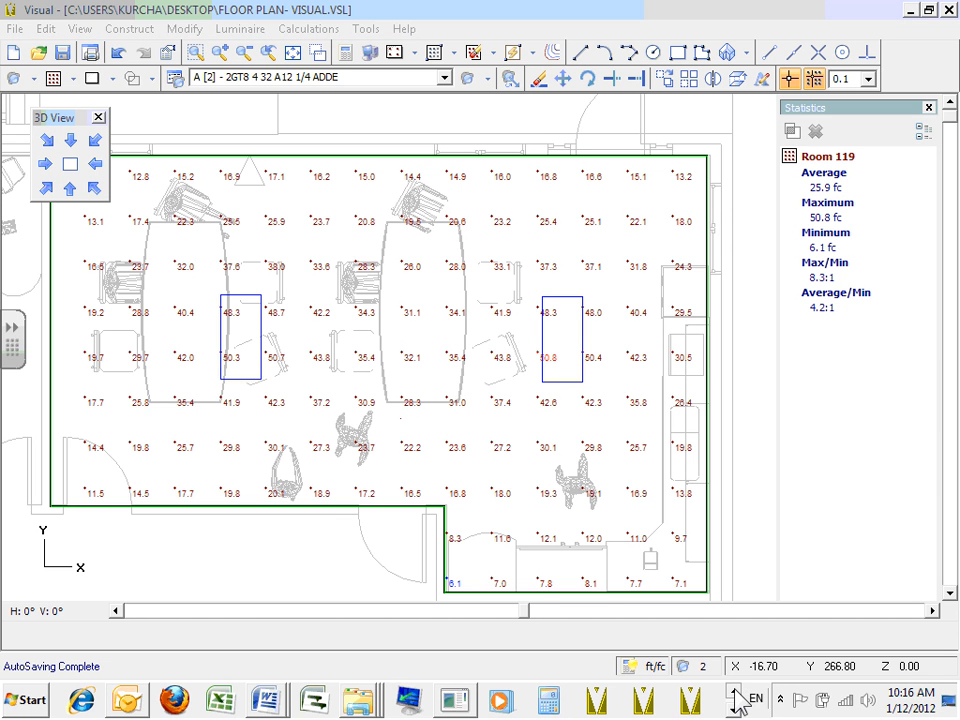
left_click(462, 702)
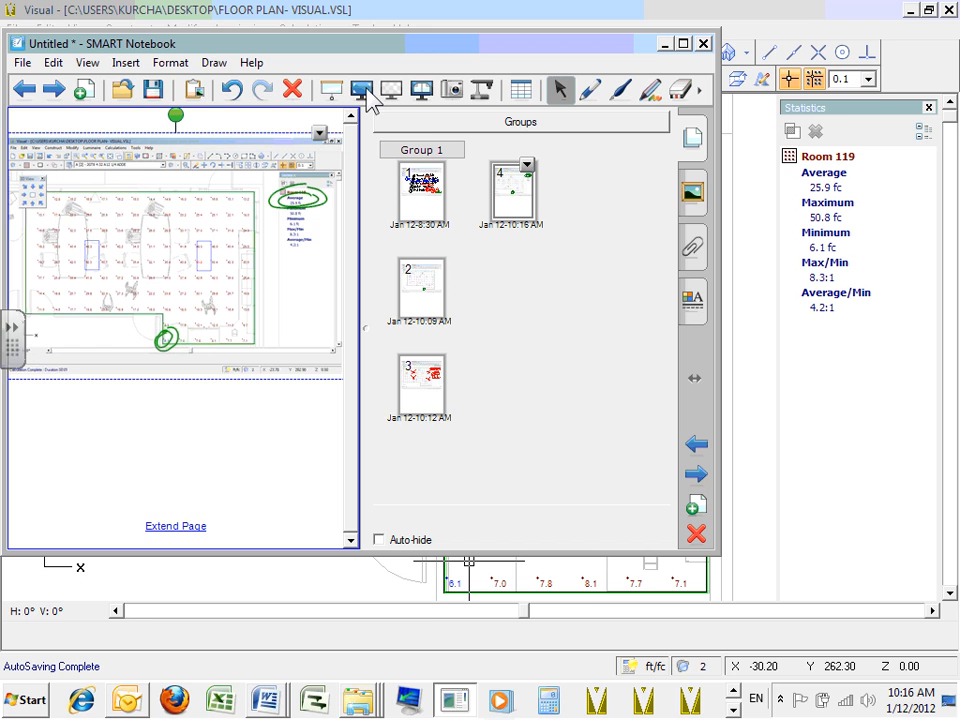
left_click(361, 89)
left_click(20, 275)
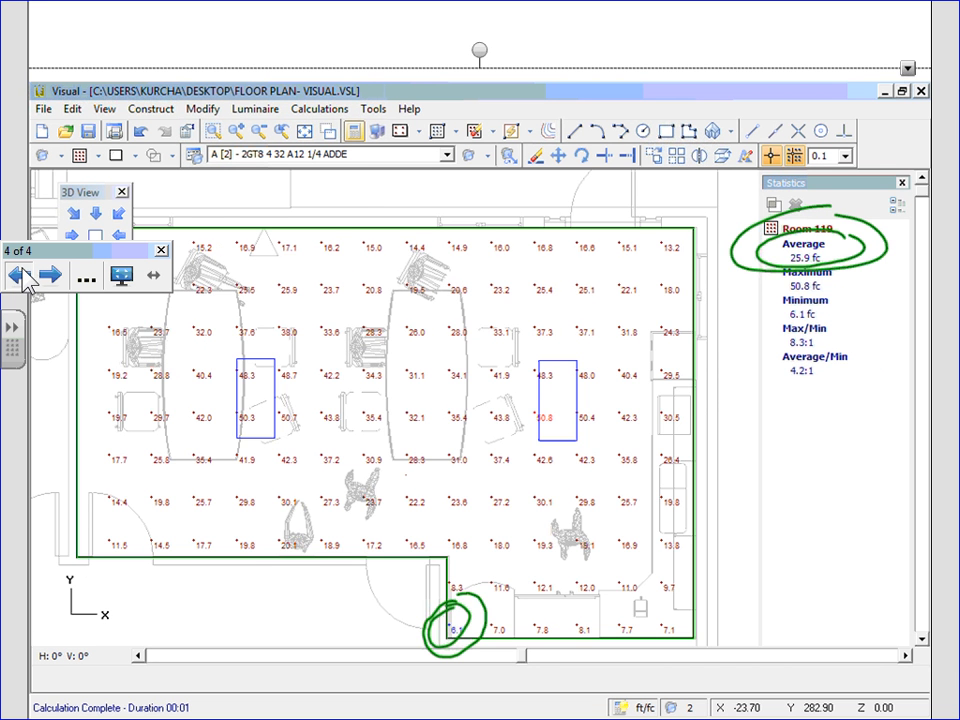
left_click(20, 275)
left_click(20, 275)
left_click(20, 275)
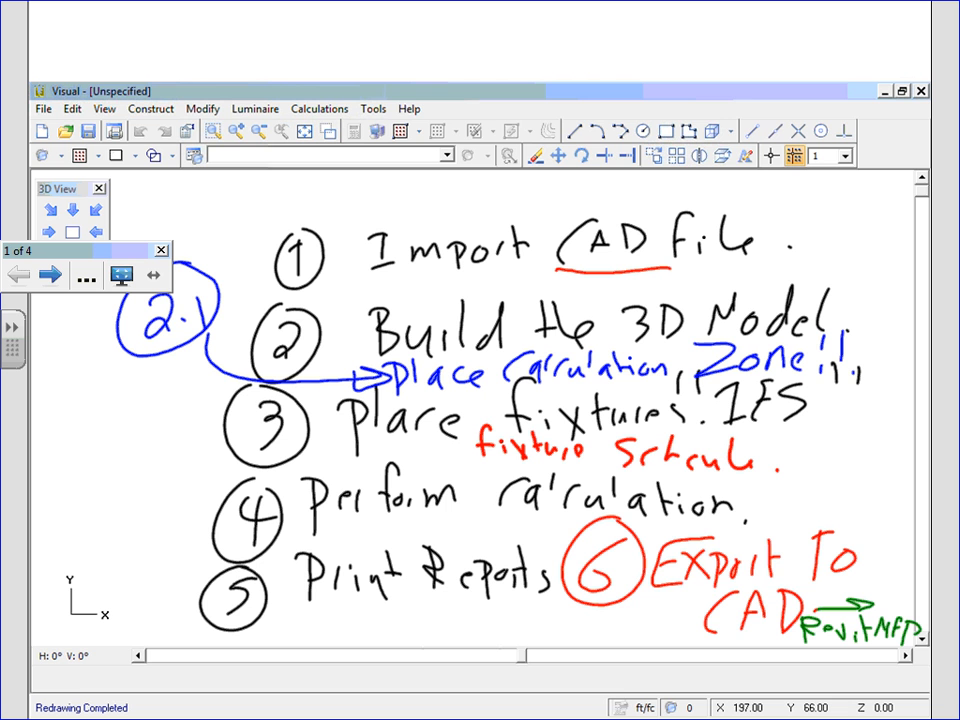
- Tick off workflow steps 1 to 4 and the calculation zone entry in red ink
mouse_move(310, 233)
left_mouse_down()
mouse_move(318, 241)
mouse_move(385, 203)
left_mouse_up()
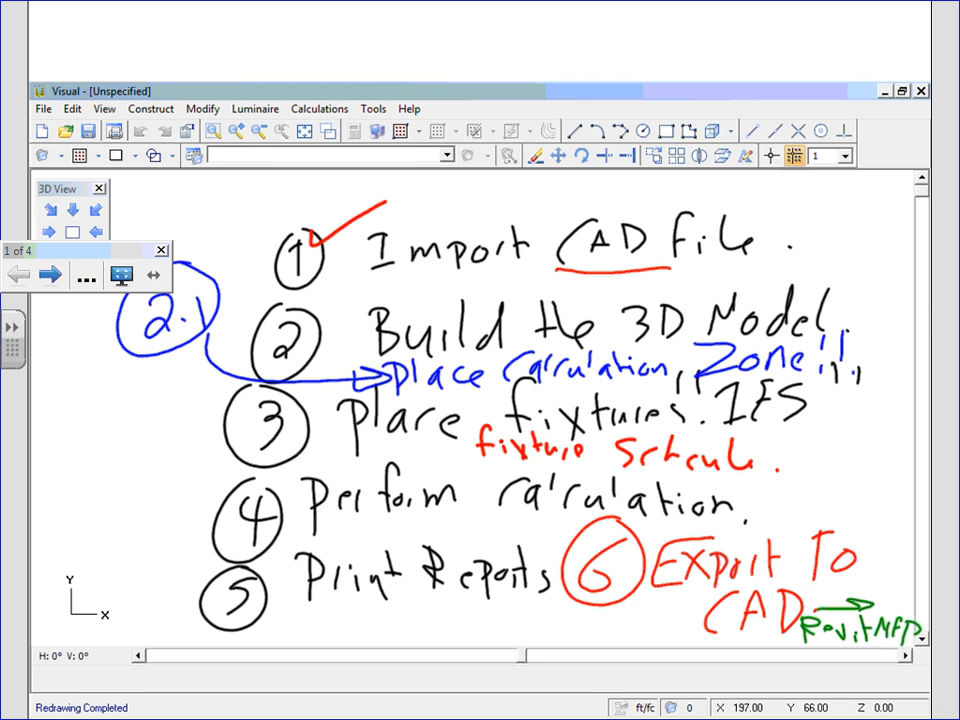
mouse_move(310, 318)
left_mouse_down()
mouse_move(319, 326)
mouse_move(362, 285)
left_mouse_up()
left_click_drag(415, 350, 470, 308)
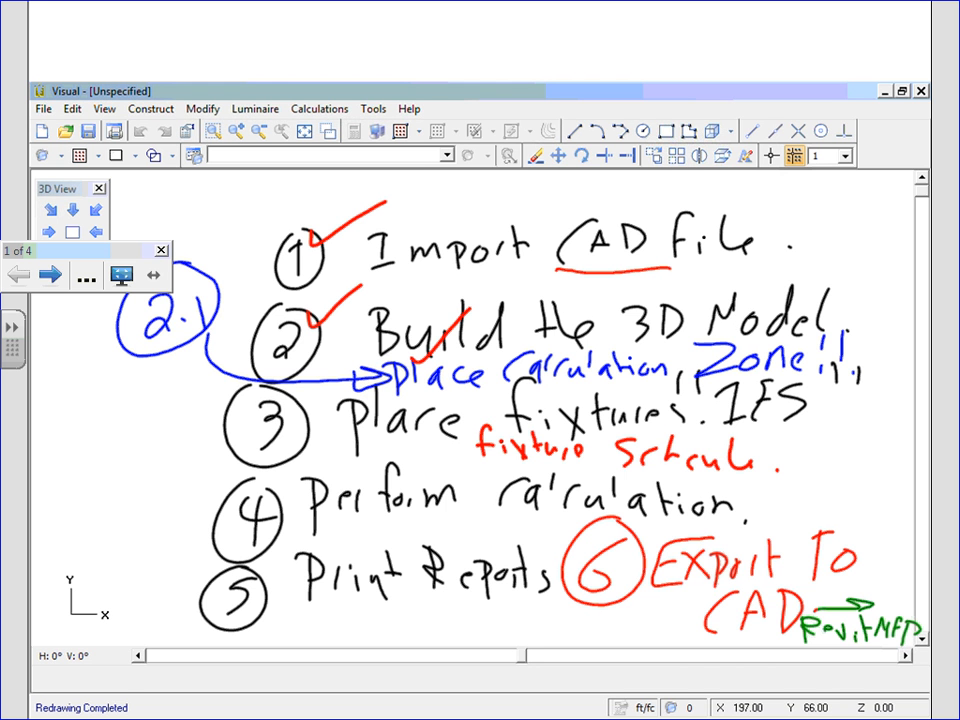
left_click_drag(317, 424, 357, 399)
left_click_drag(253, 512, 320, 452)
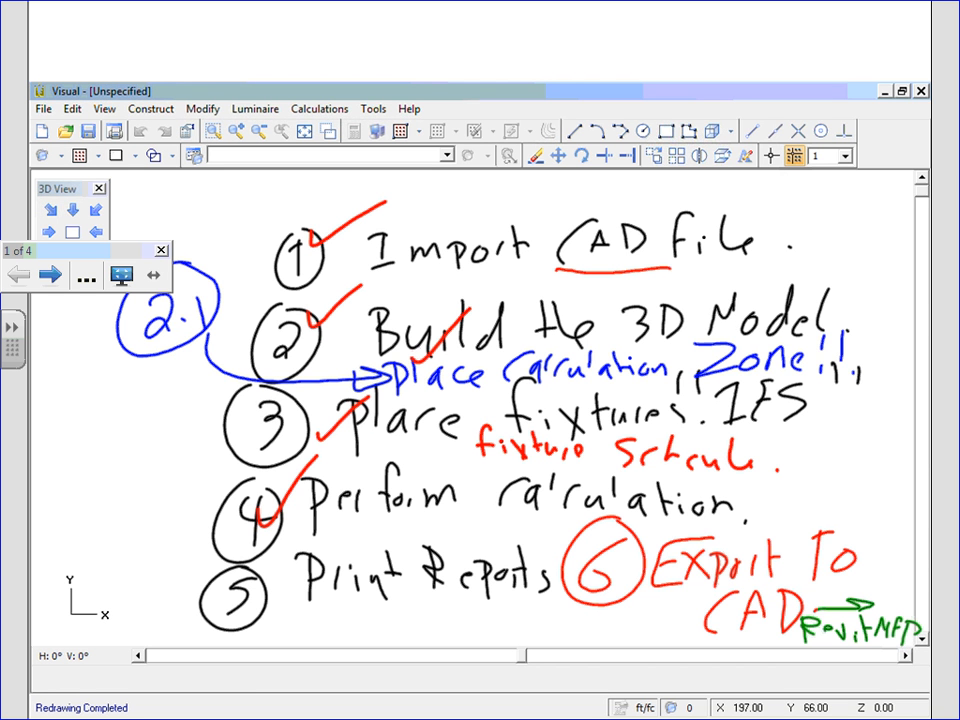
- Mark workflow steps 5 and 6 with red asterisks and switch back to the Visual floor plan
mouse_move(145, 570)
left_mouse_down()
mouse_move(181, 604)
mouse_move(148, 607)
left_mouse_up()
left_click_drag(139, 597, 168, 580)
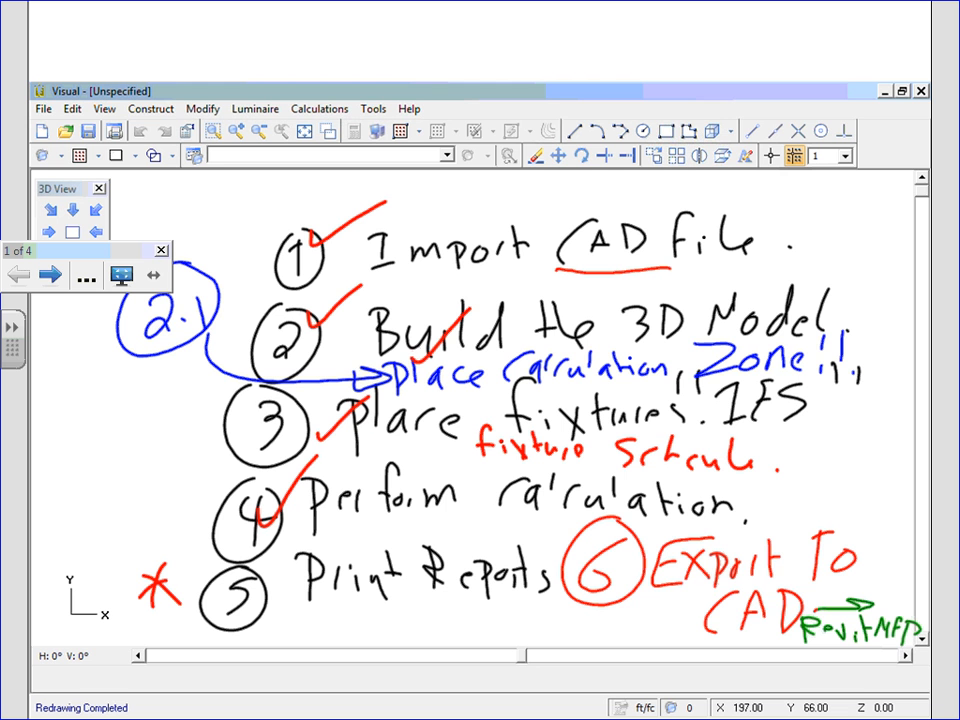
left_click_drag(537, 518, 546, 556)
mouse_move(521, 545)
left_mouse_down()
mouse_move(558, 526)
mouse_move(556, 548)
left_mouse_up()
key("Escape")
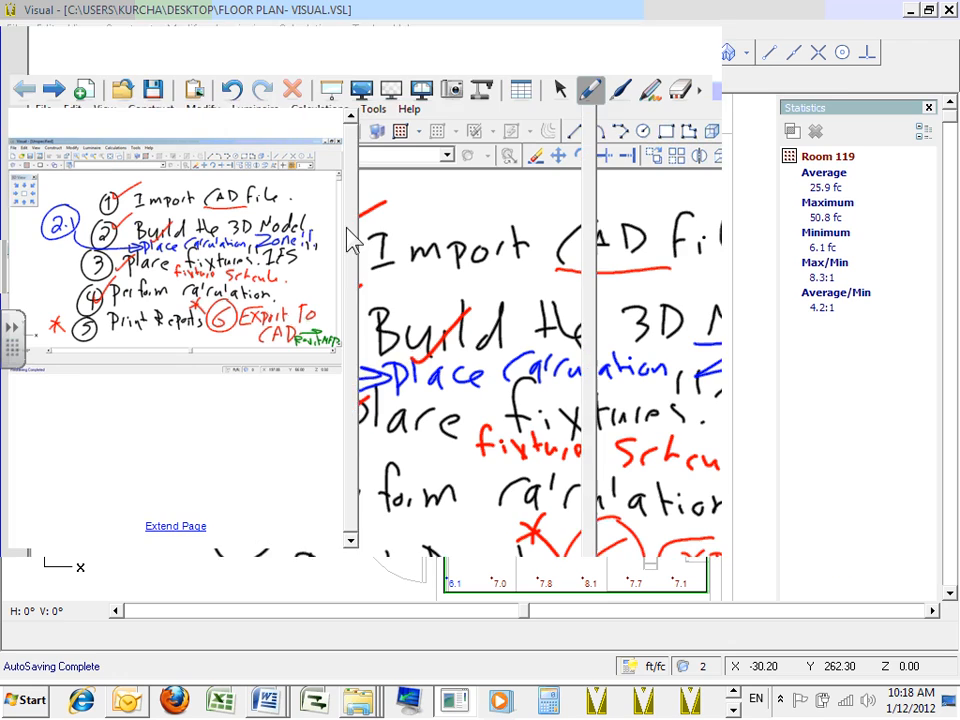
left_click(663, 44)
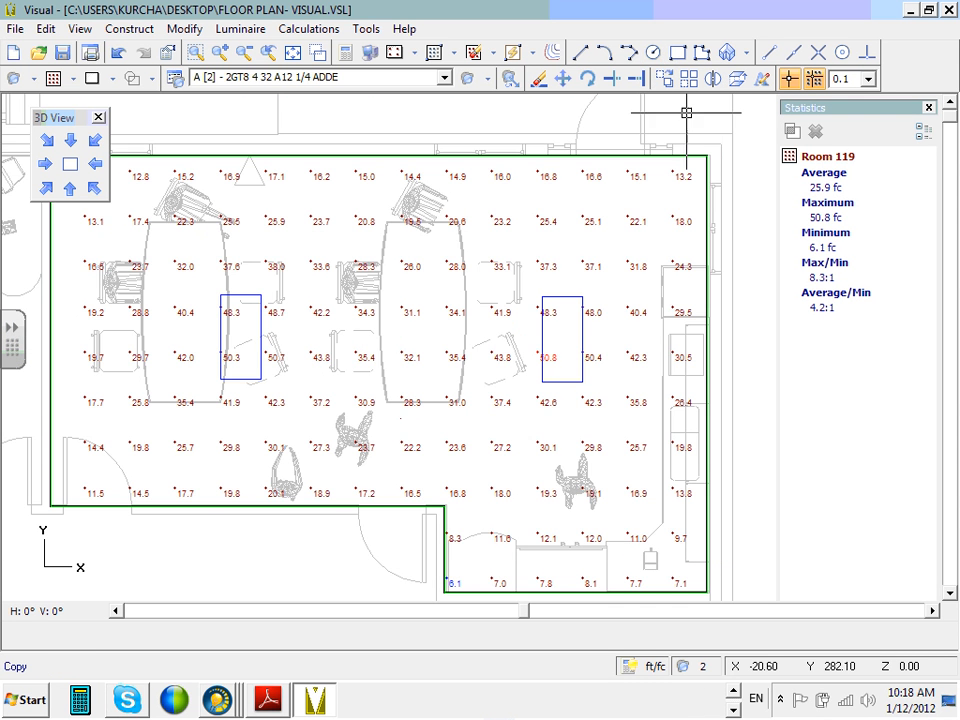
- Show the whole floor plan and outline the two upper hallway sections in blue ink
scroll(512, 277, "down", 3)
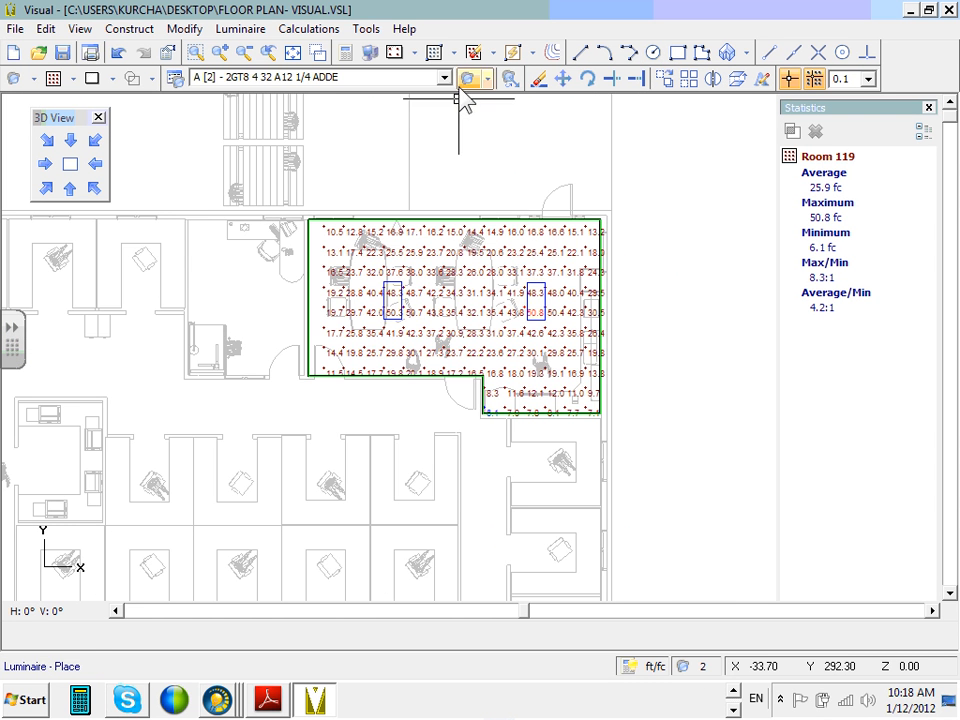
left_click(314, 55)
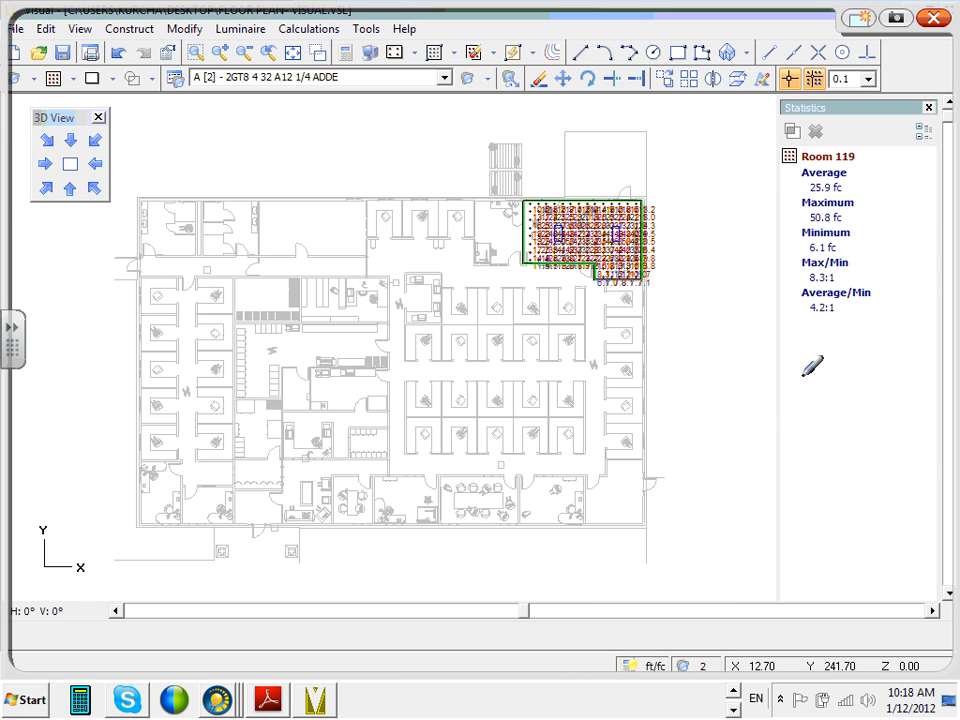
mouse_move(352, 262)
left_mouse_down()
mouse_move(261, 261)
mouse_move(284, 276)
mouse_move(344, 278)
mouse_move(356, 263)
left_mouse_up()
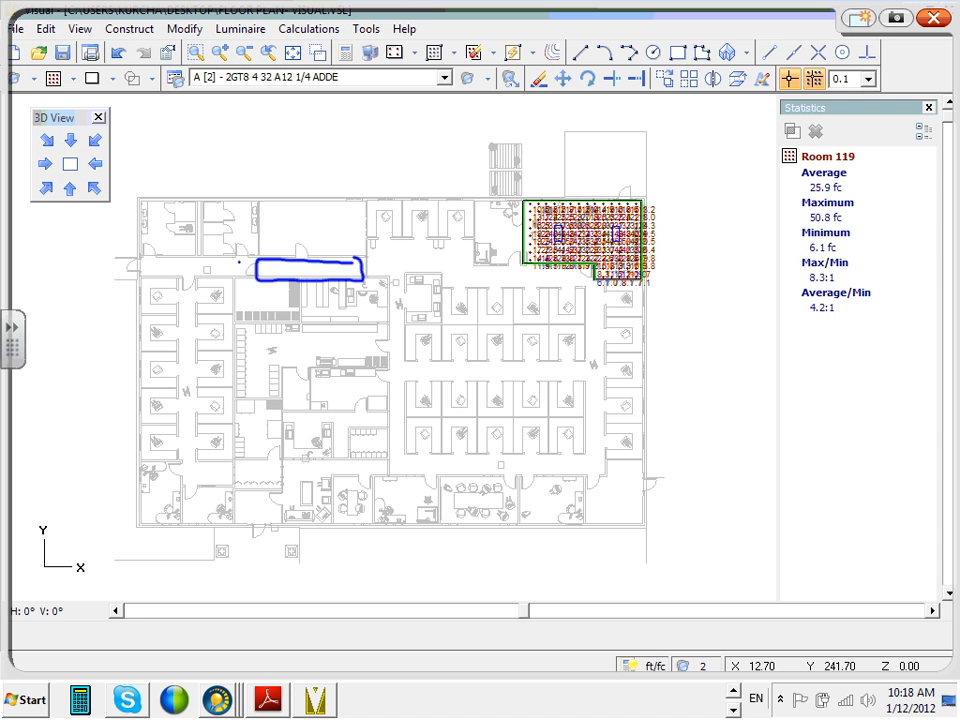
mouse_move(245, 263)
left_mouse_down()
mouse_move(127, 265)
mouse_move(178, 279)
mouse_move(249, 266)
mouse_move(240, 262)
left_mouse_up()
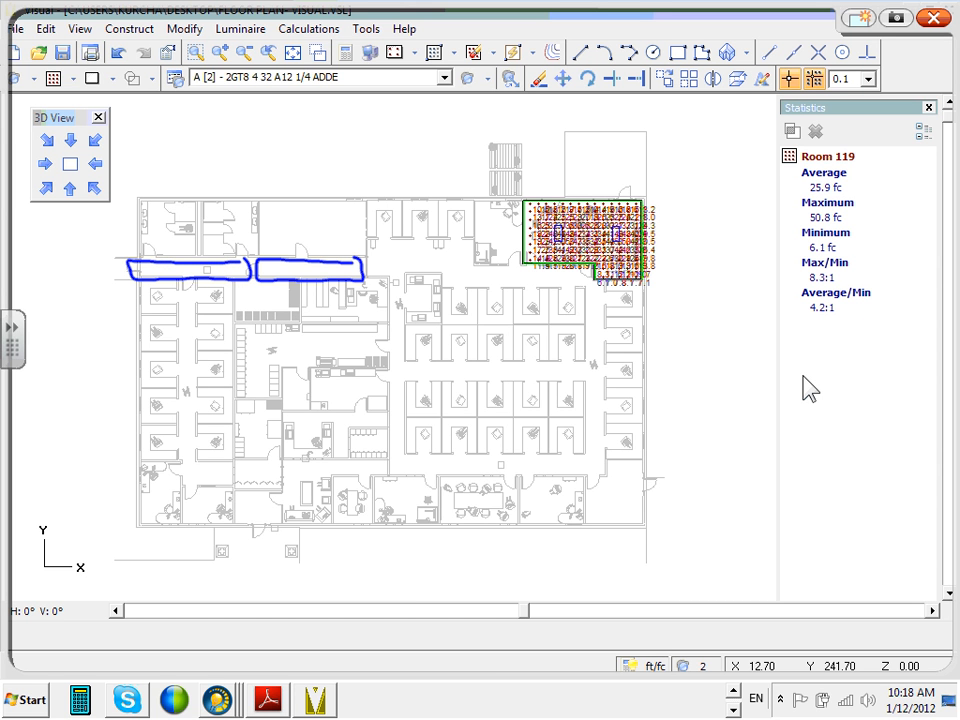
- Outline the large open office area in blue ink and erase the stray stroke at its lower-right corner
mouse_move(360, 278)
left_mouse_down()
mouse_move(360, 242)
mouse_move(381, 199)
mouse_move(512, 204)
mouse_move(517, 250)
mouse_move(600, 268)
mouse_move(590, 272)
mouse_move(600, 287)
mouse_move(634, 282)
mouse_move(643, 519)
mouse_move(628, 522)
left_mouse_up()
mouse_move(628, 461)
left_mouse_down()
mouse_move(638, 461)
mouse_move(388, 478)
mouse_move(386, 277)
mouse_move(360, 270)
left_mouse_up()
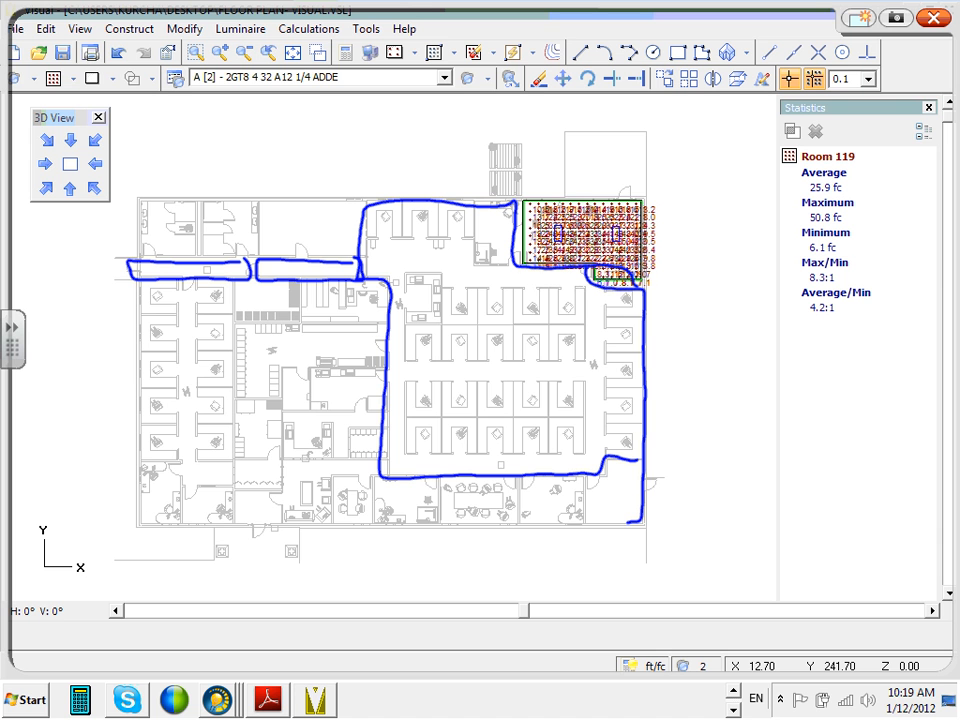
mouse_move(525, 539)
left_mouse_down()
mouse_move(666, 501)
mouse_move(646, 488)
left_mouse_up()
- Outline the two irregular interior rooms between the open office and the left-hand cubicles in blue ink
mouse_move(335, 430)
left_mouse_down()
mouse_move(375, 413)
mouse_move(270, 422)
mouse_move(296, 458)
mouse_move(339, 461)
mouse_move(341, 426)
left_mouse_up()
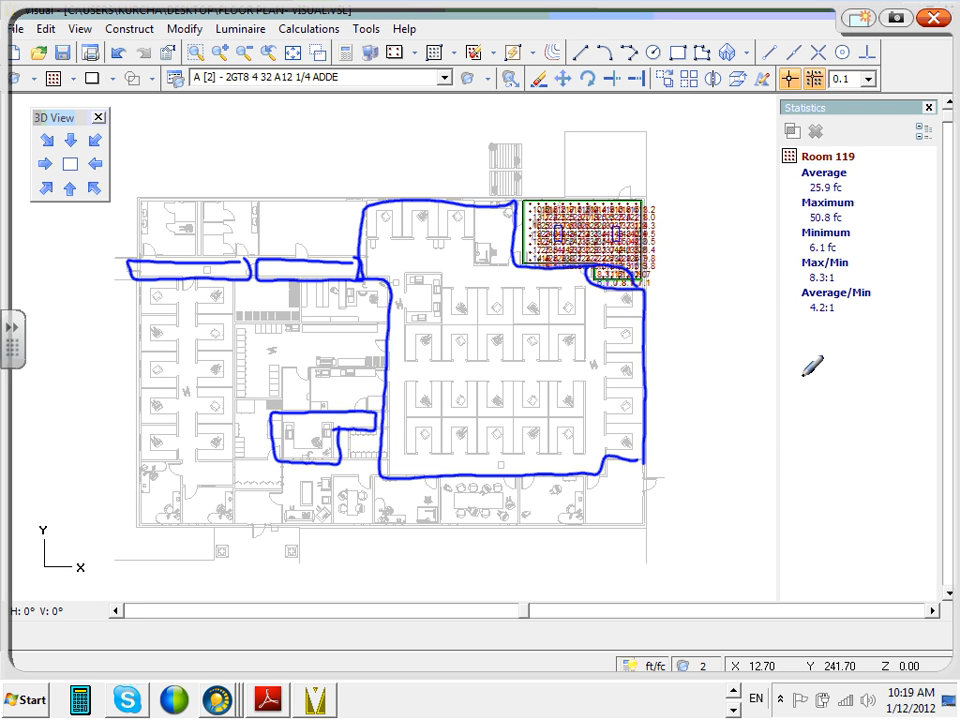
mouse_move(381, 324)
left_mouse_down()
mouse_move(236, 323)
mouse_move(240, 404)
left_mouse_up()
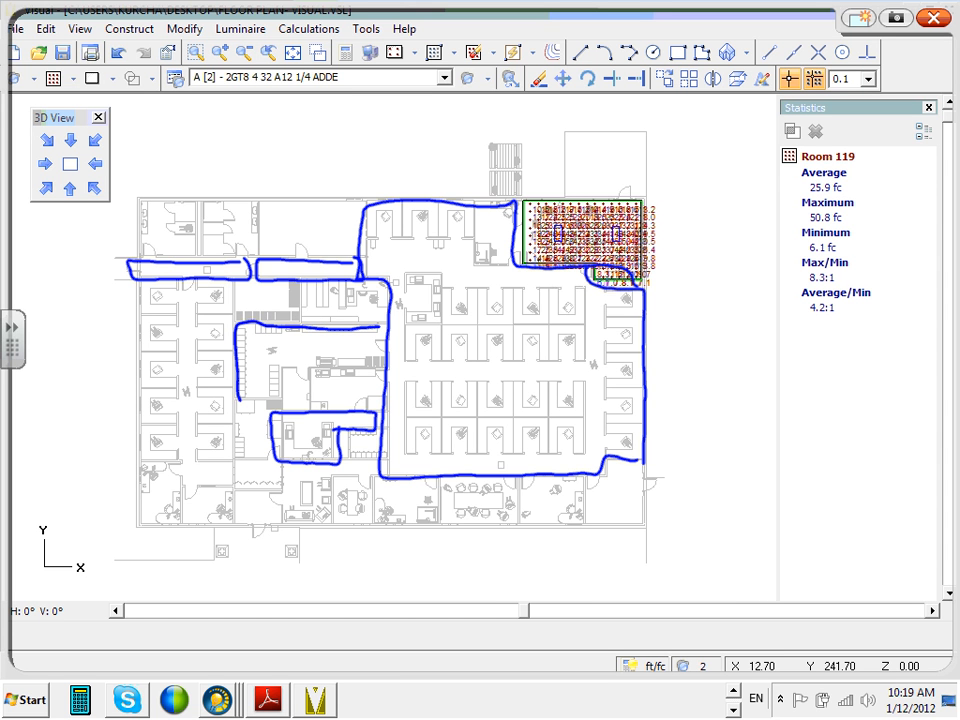
mouse_move(267, 403)
left_mouse_down()
mouse_move(270, 372)
mouse_move(374, 367)
mouse_move(378, 326)
left_mouse_up()
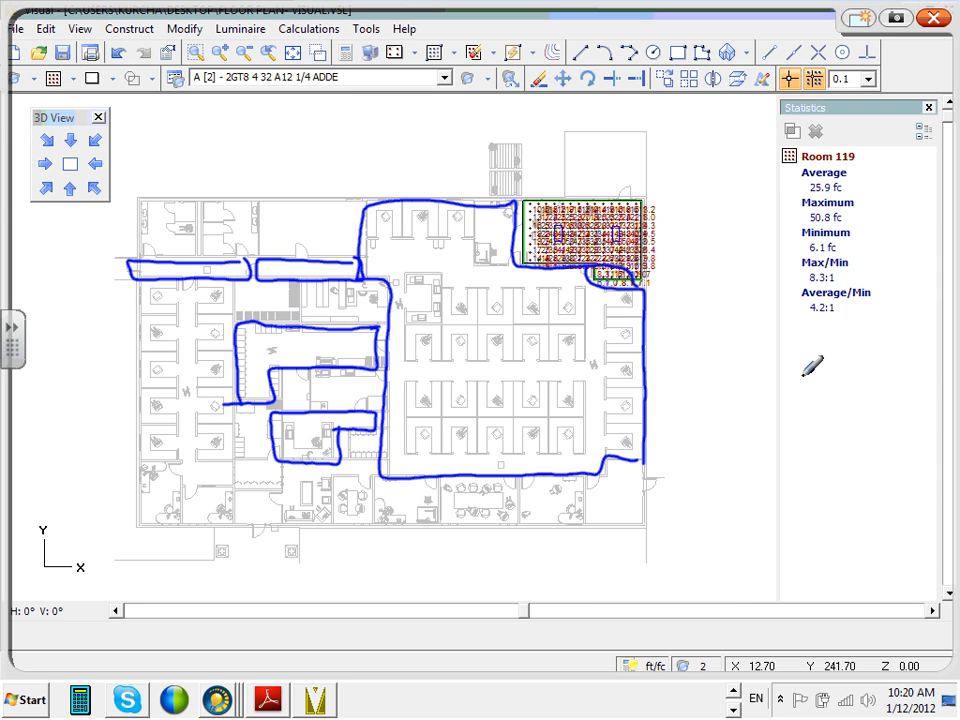
- Write "Height =10" in red ink above the floor plan and mark it with an asterisk
left_click_drag(231, 122, 235, 160)
left_click_drag(239, 125, 247, 153)
left_click_drag(262, 153, 291, 158)
left_click(289, 146)
mouse_move(307, 151)
left_mouse_down()
mouse_move(319, 149)
mouse_move(312, 170)
mouse_move(422, 145)
left_mouse_up()
left_click_drag(380, 157, 438, 153)
mouse_move(480, 134)
left_mouse_down()
mouse_move(460, 150)
mouse_move(481, 135)
left_mouse_up()
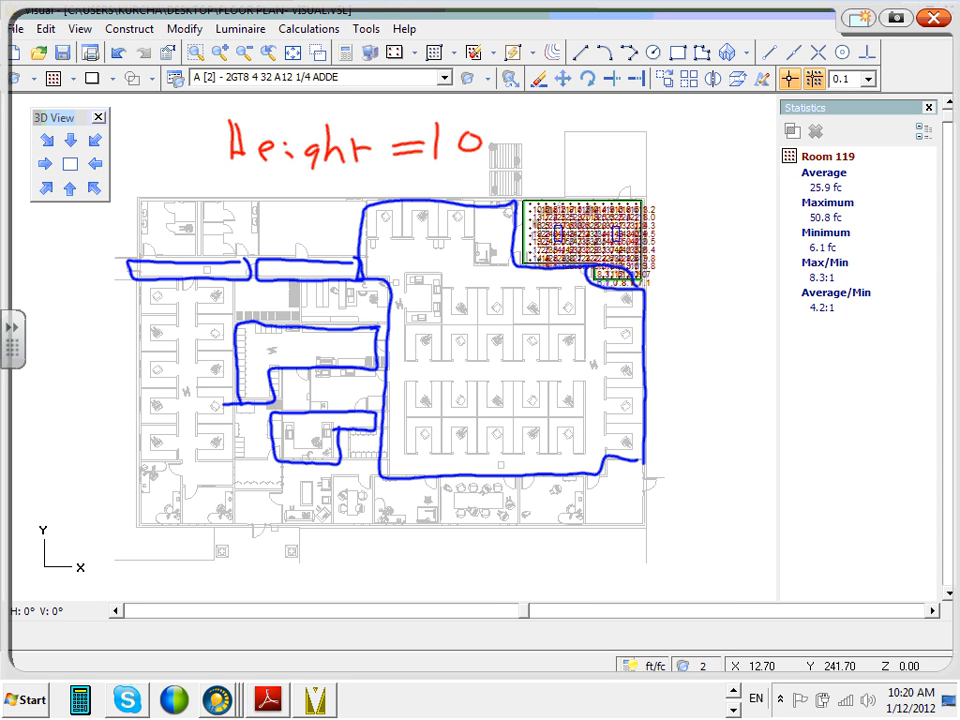
left_click_drag(186, 139, 165, 170)
left_click_drag(166, 150, 190, 163)
- Write "open office" with a leading asterisk in red ink beside the right edge of the floor plan
left_click_drag(660, 331, 687, 358)
left_click_drag(676, 328, 663, 361)
left_click_drag(685, 341, 658, 347)
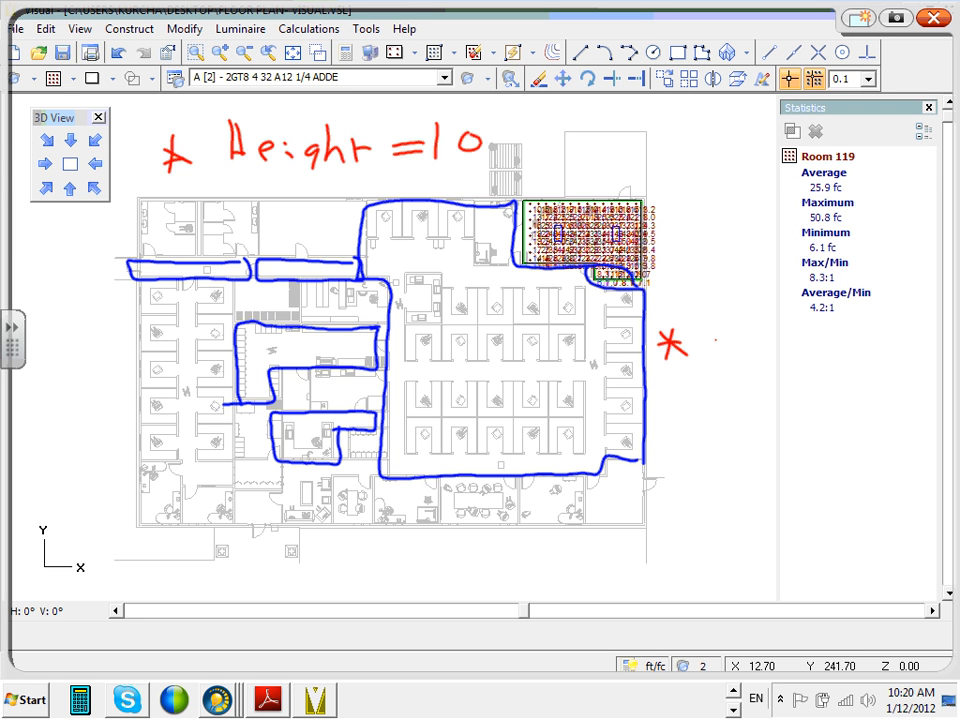
left_click_drag(711, 338, 776, 349)
mouse_move(808, 340)
left_mouse_down()
mouse_move(816, 346)
mouse_move(807, 339)
left_mouse_up()
left_click_drag(833, 320, 822, 353)
mouse_move(821, 343)
left_mouse_down()
mouse_move(835, 340)
mouse_move(840, 351)
left_mouse_up()
mouse_move(838, 339)
left_mouse_down()
mouse_move(855, 336)
mouse_move(861, 353)
mouse_move(880, 356)
left_mouse_up()
left_click_drag(895, 345, 897, 354)
- Mark the open office area with crossing red lines and write the height 11.5' below its note
mouse_move(352, 212)
left_mouse_down()
mouse_move(489, 291)
mouse_move(640, 428)
left_mouse_up()
left_click_drag(628, 303, 384, 460)
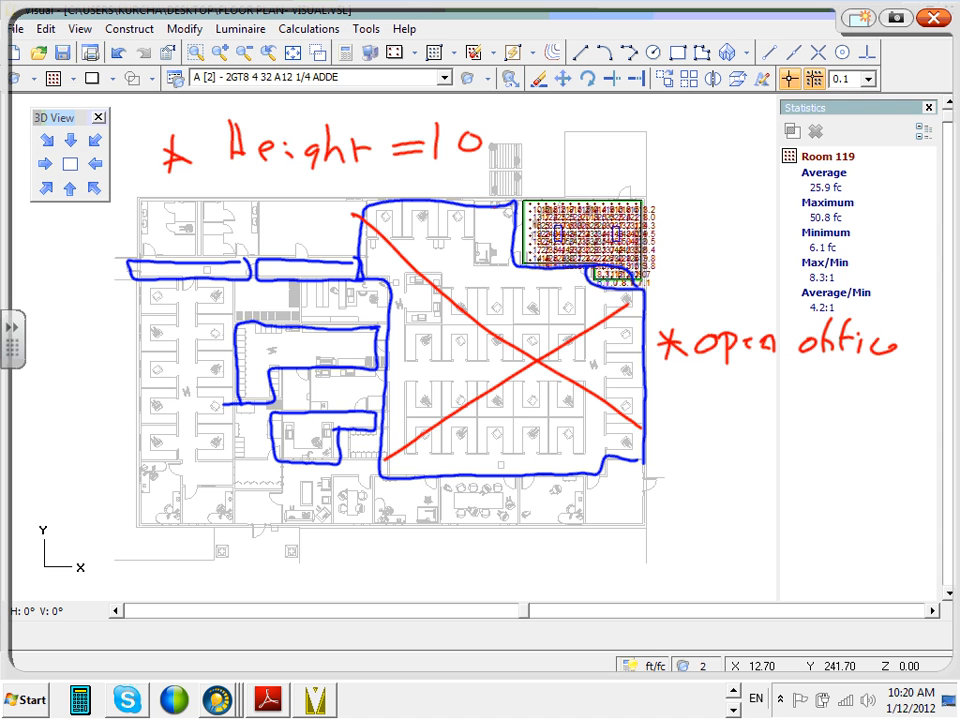
left_click_drag(497, 212, 483, 467)
left_click_drag(377, 345, 626, 352)
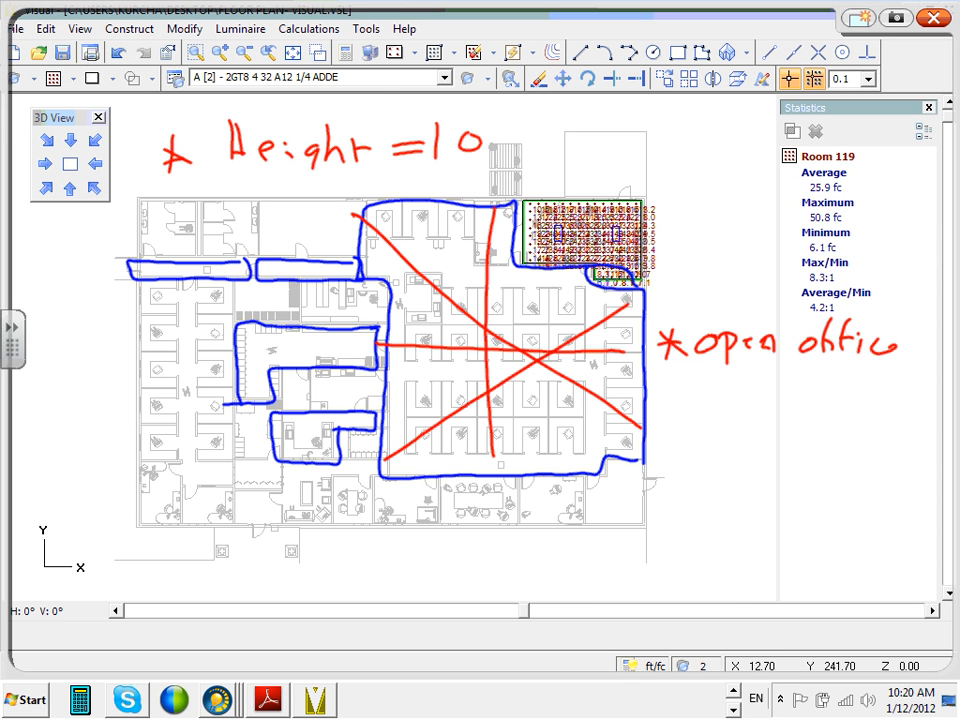
mouse_move(742, 367)
left_mouse_down()
mouse_move(741, 397)
mouse_move(771, 398)
left_mouse_up()
left_click(764, 392)
left_click_drag(792, 361, 790, 374)
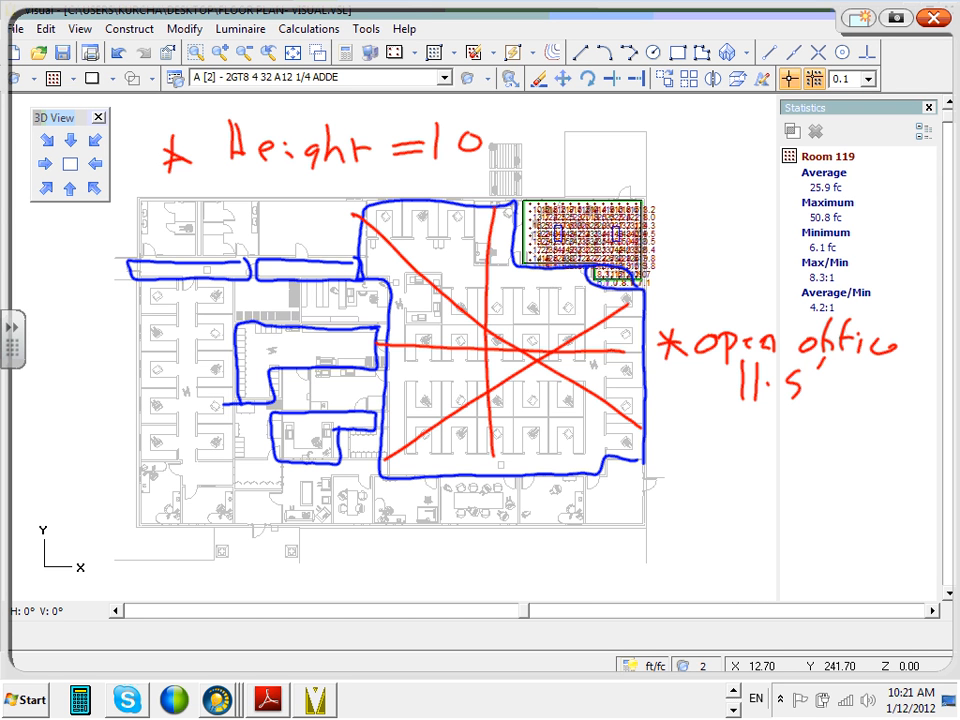
- Write "MR" with a leading asterisk in red ink below the open office height
left_click_drag(653, 430, 676, 463)
left_click_drag(668, 425, 651, 467)
mouse_move(652, 447)
left_mouse_down()
mouse_move(704, 441)
mouse_move(719, 455)
left_mouse_up()
mouse_move(735, 425)
left_mouse_down()
mouse_move(733, 451)
mouse_move(738, 440)
mouse_move(757, 461)
left_mouse_up()
mouse_move(770, 436)
left_mouse_down()
mouse_move(793, 434)
mouse_move(788, 458)
left_mouse_up()
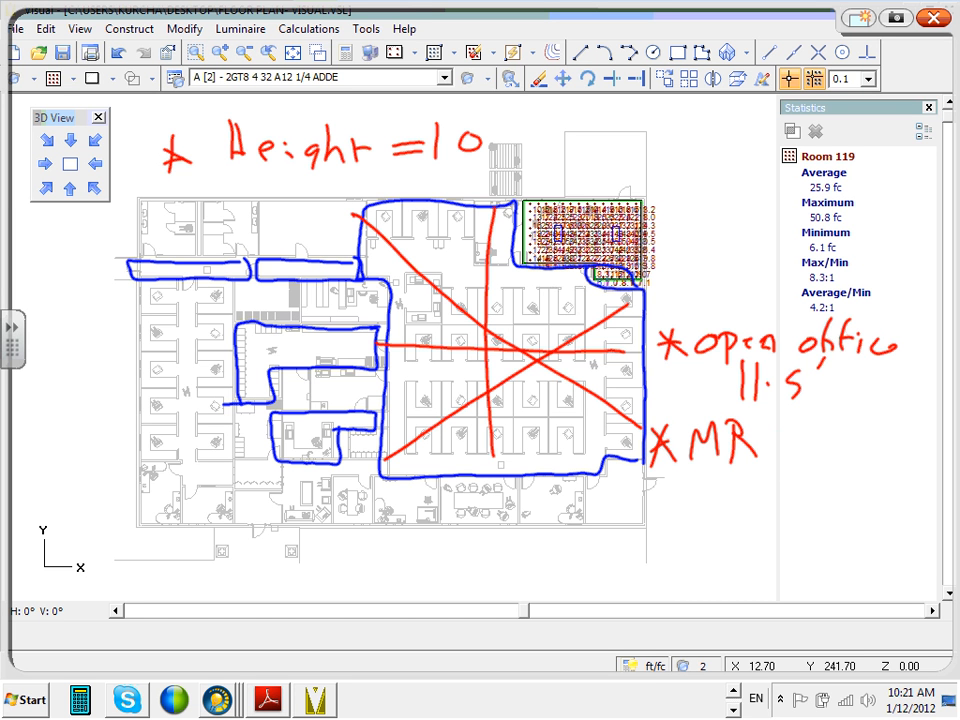
- Label the upper room MR and the lower-right corner room S.R on the plan in red ink
mouse_move(268, 245)
left_mouse_down()
mouse_move(278, 226)
mouse_move(300, 243)
left_mouse_up()
mouse_move(313, 224)
left_mouse_down()
mouse_move(314, 245)
mouse_move(328, 243)
left_mouse_up()
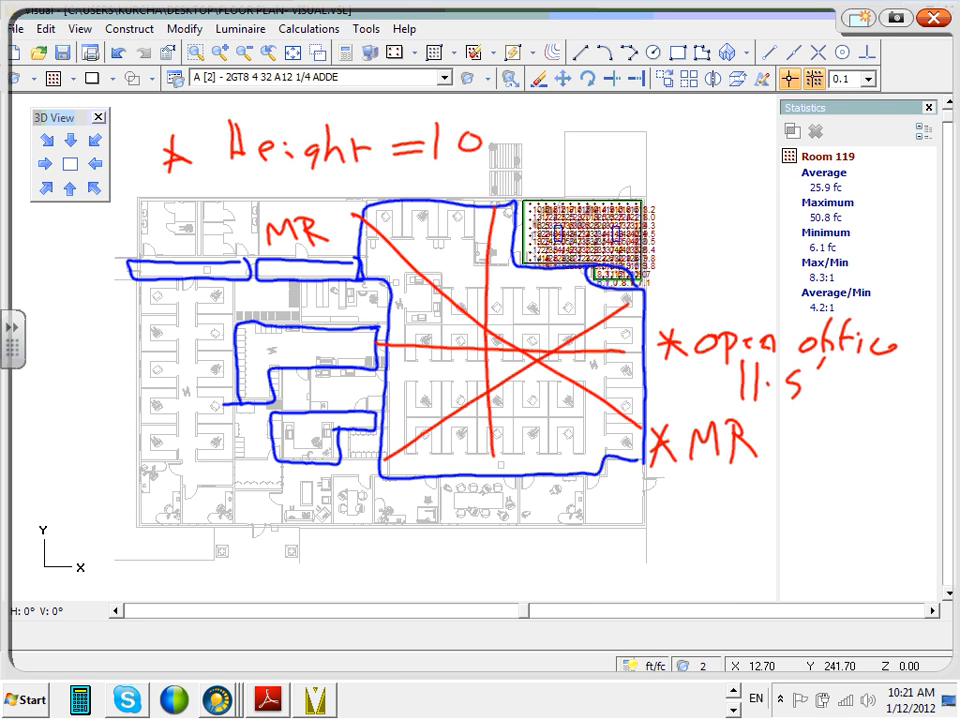
mouse_move(599, 492)
left_mouse_down()
mouse_move(586, 512)
mouse_move(630, 511)
left_mouse_up()
left_click(606, 508)
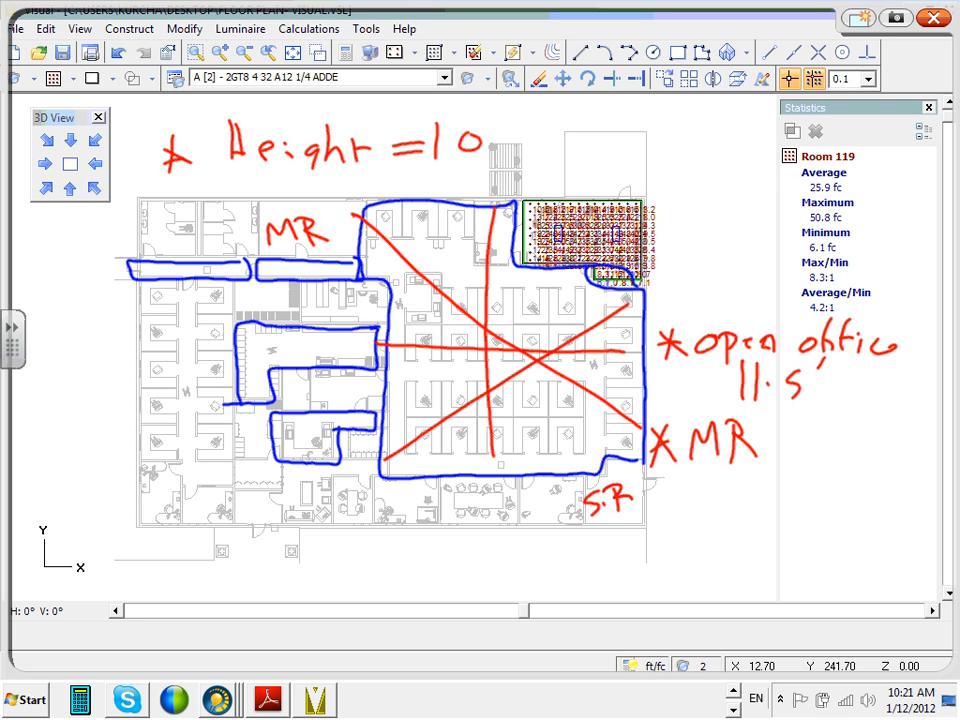
- Extend the MR note with "& S.R" and write the height 13' below it in red ink
left_click_drag(791, 410, 776, 440)
mouse_move(836, 410)
left_mouse_down()
mouse_move(824, 440)
mouse_move(872, 425)
mouse_move(895, 448)
left_mouse_up()
left_click(851, 440)
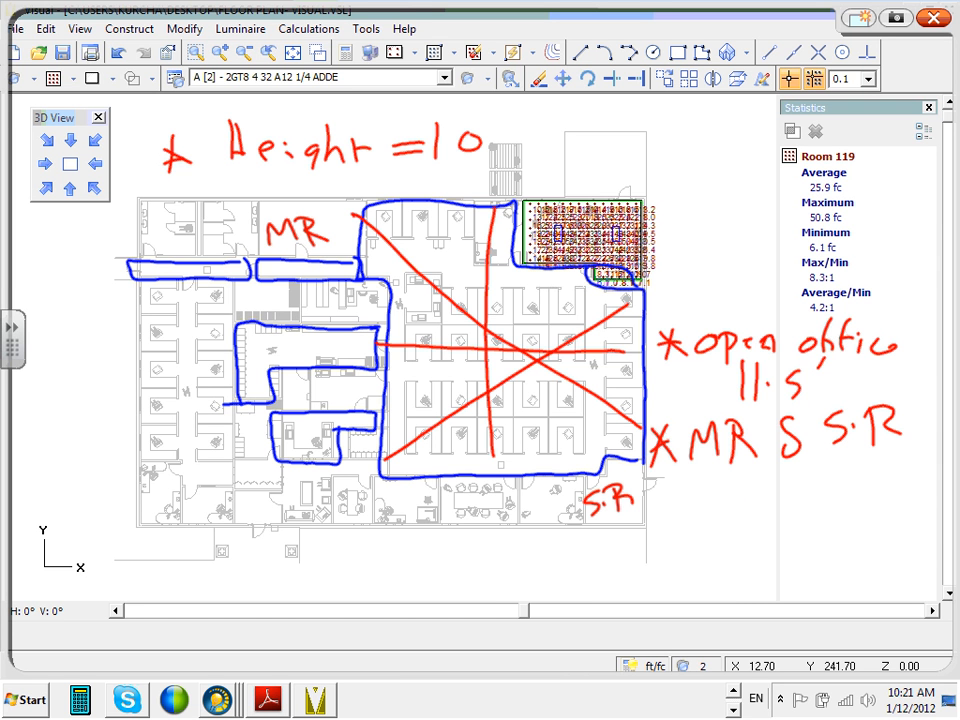
left_click_drag(752, 478, 752, 522)
mouse_move(765, 487)
left_mouse_down()
mouse_move(790, 496)
mouse_move(772, 525)
left_mouse_up()
left_click_drag(800, 476, 797, 490)
left_click_drag(724, 440, 720, 455)
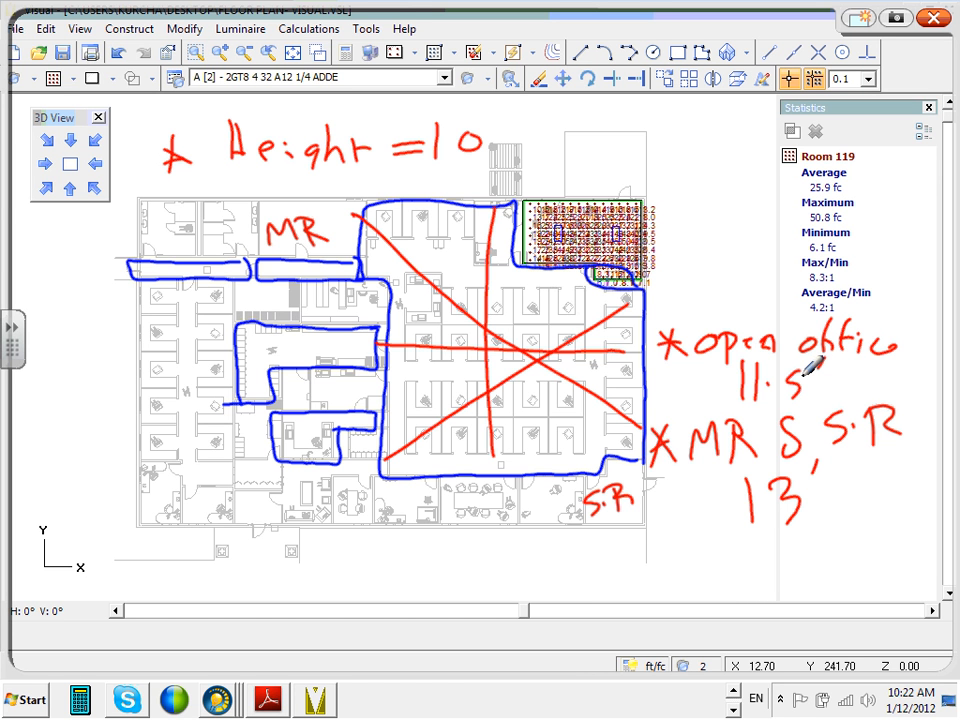
mouse_move(530, 137)
left_mouse_down()
mouse_move(528, 156)
mouse_move(612, 155)
left_mouse_up()
left_click_drag(619, 156, 650, 160)
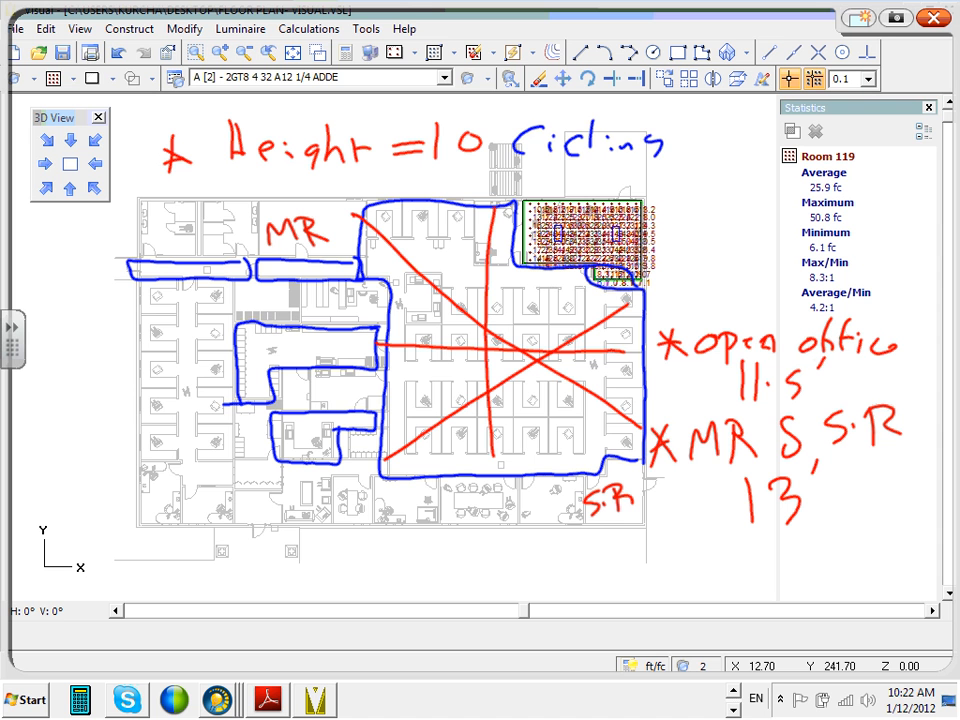
mouse_move(522, 150)
left_mouse_down()
mouse_move(561, 150)
mouse_move(555, 124)
mouse_move(529, 131)
left_mouse_up()
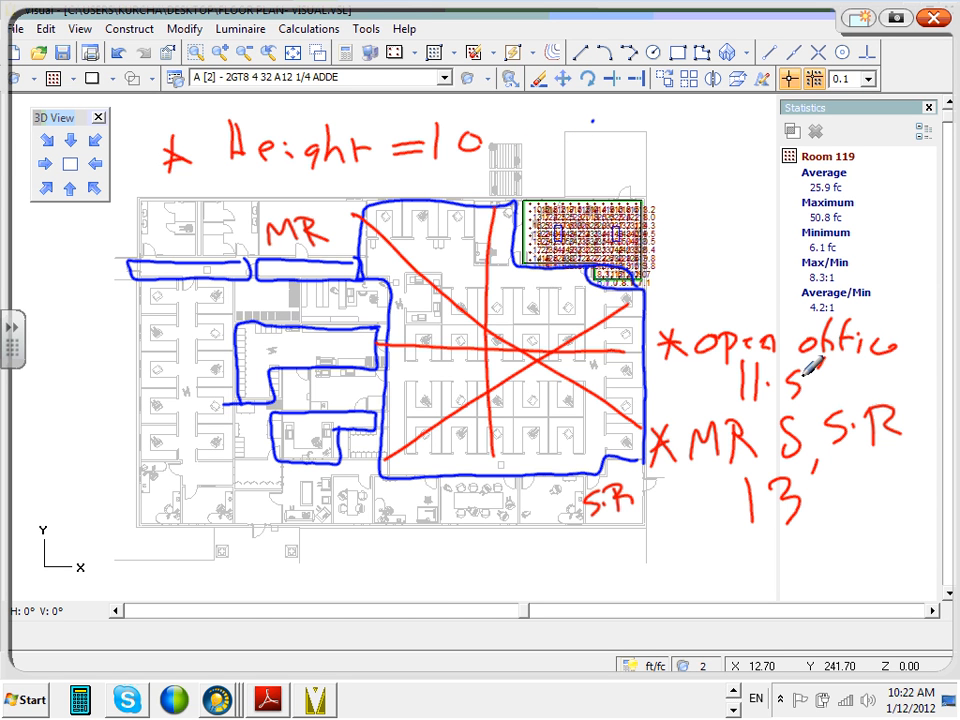
- Write "Ceiling" in blue ink after the "Height =10" note
mouse_move(562, 124)
left_mouse_down()
mouse_move(540, 132)
mouse_move(592, 152)
left_mouse_up()
mouse_move(612, 118)
left_mouse_down()
mouse_move(614, 152)
mouse_move(632, 152)
left_mouse_up()
left_click_drag(642, 146, 668, 158)
left_click_drag(694, 134, 682, 158)
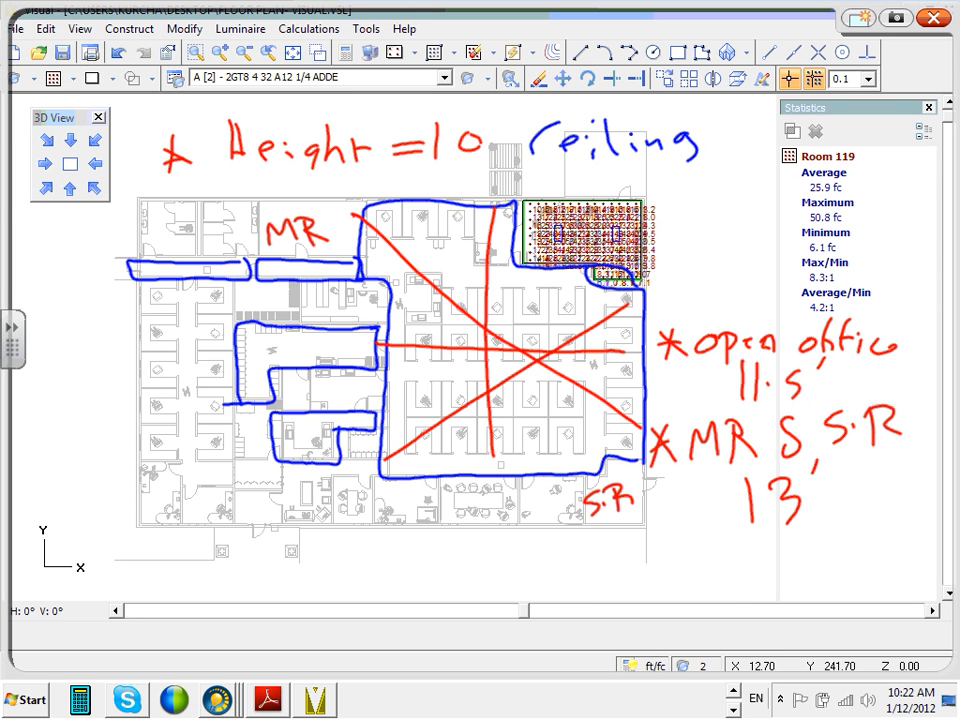
- Write "height of calc zone" in blue ink across the plan's lower edge, with a leading asterisk and a trailing arrow
mouse_move(130, 497)
left_mouse_down()
mouse_move(106, 553)
mouse_move(140, 553)
left_mouse_up()
left_click_drag(95, 533, 140, 528)
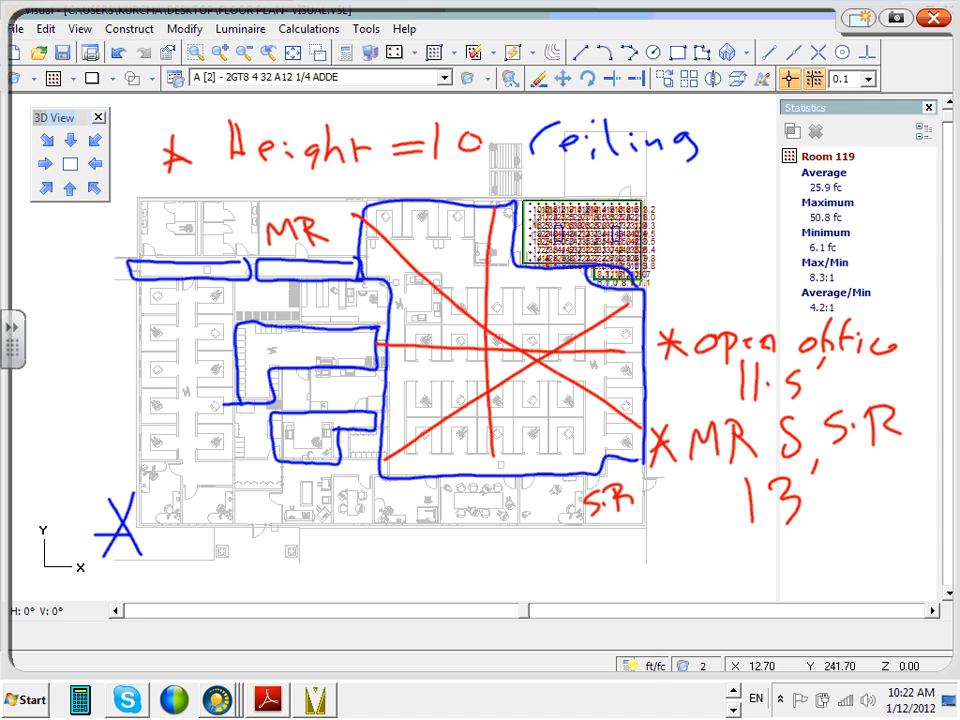
mouse_move(150, 505)
left_mouse_down()
mouse_move(168, 540)
mouse_move(196, 532)
mouse_move(222, 550)
left_mouse_up()
left_click_drag(262, 508, 304, 540)
mouse_move(290, 520)
left_mouse_down()
mouse_move(338, 512)
mouse_move(372, 532)
left_mouse_up()
left_click_drag(362, 515, 395, 512)
left_click_drag(468, 500, 450, 526)
mouse_move(490, 510)
left_mouse_down()
mouse_move(476, 526)
mouse_move(497, 527)
left_mouse_up()
mouse_move(506, 498)
left_mouse_down()
mouse_move(502, 532)
mouse_move(576, 527)
mouse_move(588, 546)
left_mouse_up()
mouse_move(606, 530)
left_mouse_down()
mouse_move(640, 546)
mouse_move(706, 536)
left_mouse_up()
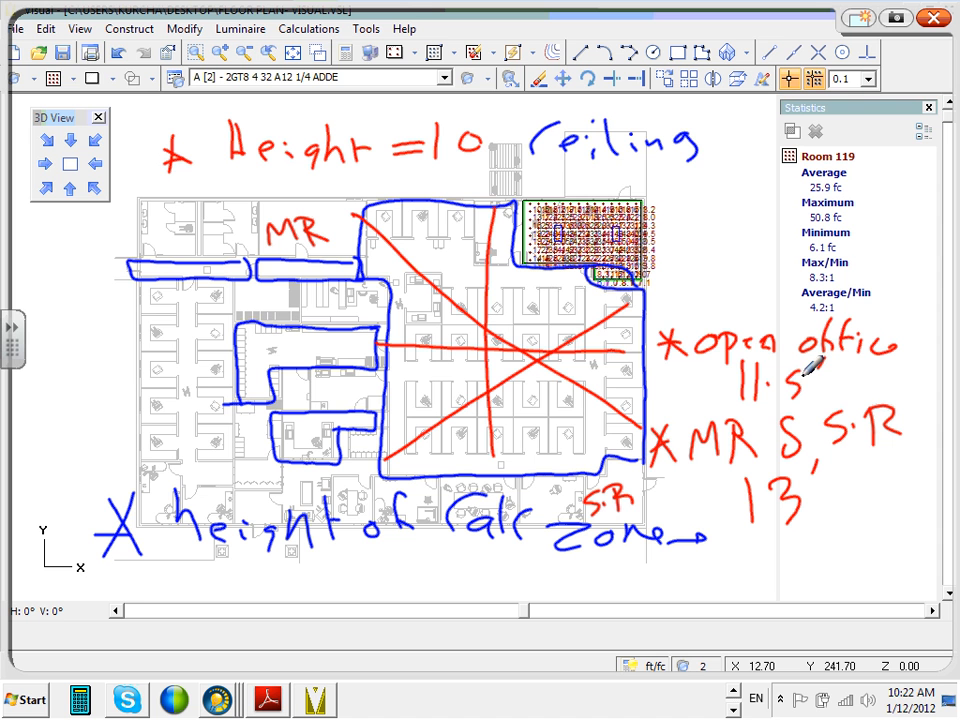
- Write 2.5' with a leading asterisk in red ink under the calc zone height heading
mouse_move(141, 589)
left_mouse_down()
mouse_move(165, 588)
mouse_move(161, 579)
mouse_move(221, 594)
mouse_move(243, 586)
mouse_move(239, 602)
left_mouse_up()
left_click(228, 590)
left_click_drag(275, 567, 269, 581)
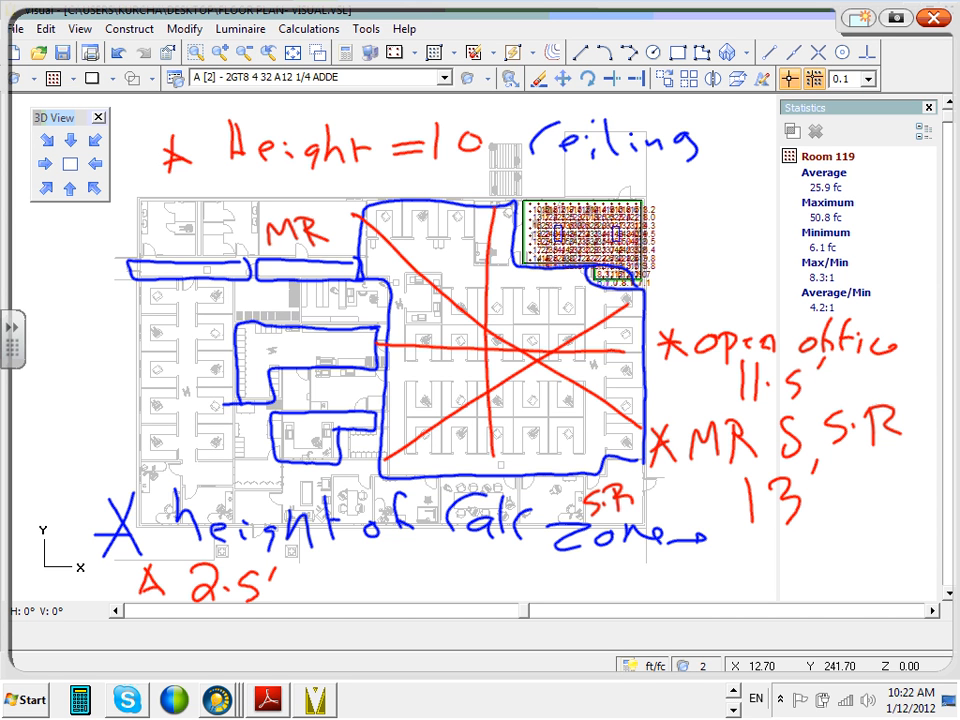
- Add a red asterisked note giving the hallways' calc zone height as Ø', and save the ink notes before clearing them
left_click_drag(408, 573, 407, 600)
left_click_drag(398, 578, 423, 596)
left_click_drag(421, 577, 398, 597)
left_click_drag(463, 553, 453, 603)
mouse_move(475, 554)
left_mouse_down()
mouse_move(467, 585)
mouse_move(469, 575)
left_mouse_up()
mouse_move(485, 576)
left_mouse_down()
mouse_move(487, 590)
mouse_move(504, 597)
mouse_move(534, 574)
mouse_move(551, 599)
left_mouse_up()
mouse_move(578, 572)
left_mouse_down()
mouse_move(572, 591)
mouse_move(638, 580)
mouse_move(631, 590)
left_mouse_up()
mouse_move(684, 570)
left_mouse_down()
mouse_move(661, 579)
mouse_move(686, 587)
mouse_move(655, 606)
mouse_move(684, 572)
left_mouse_up()
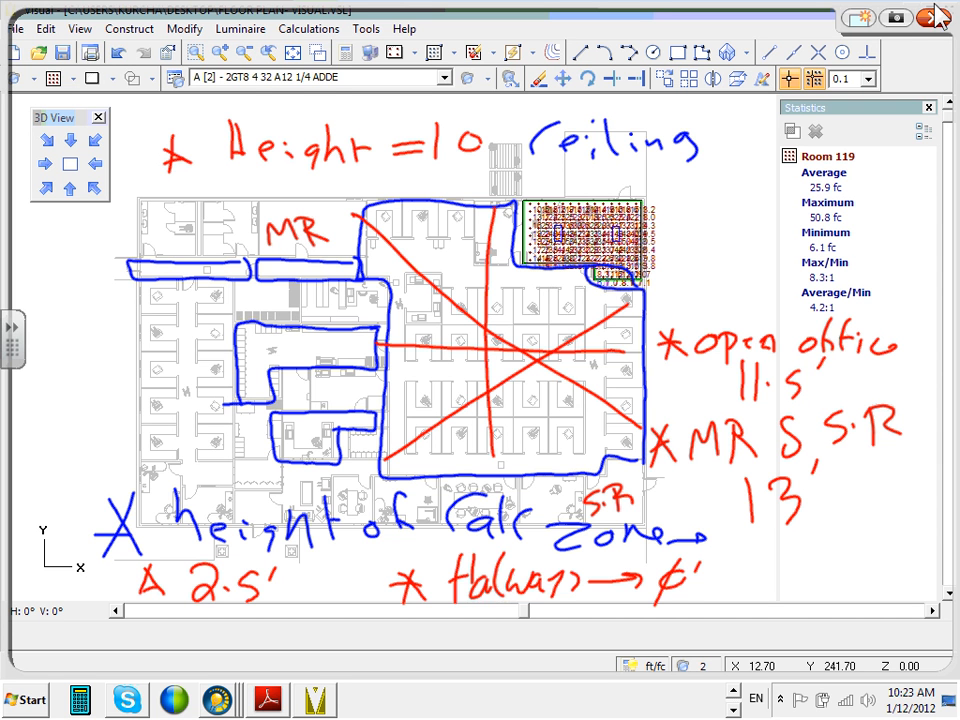
left_click(897, 18)
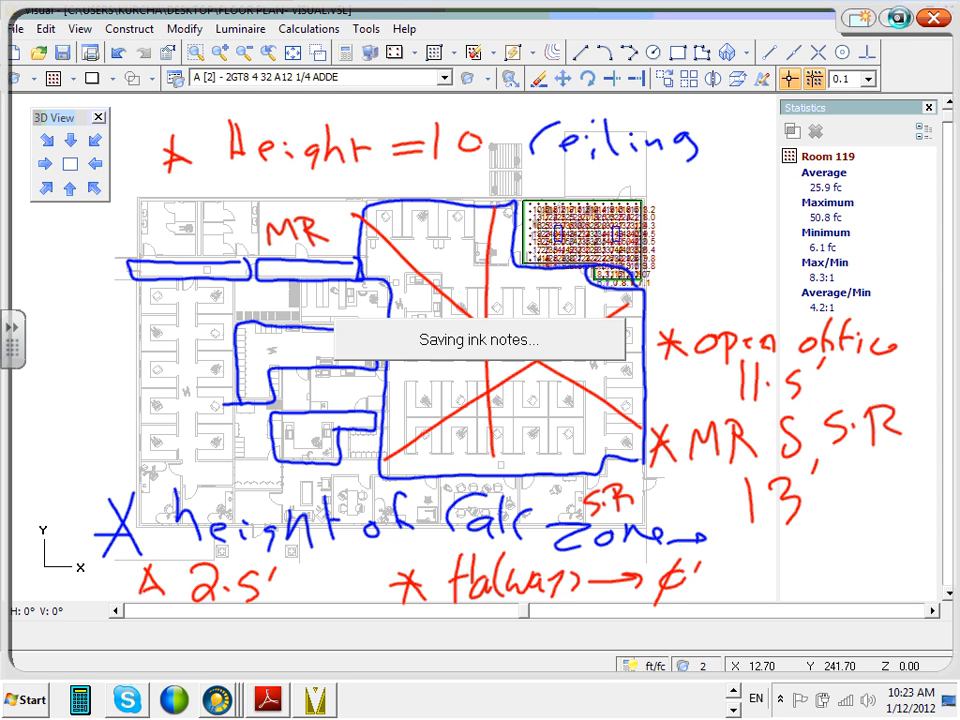
left_click(933, 19)
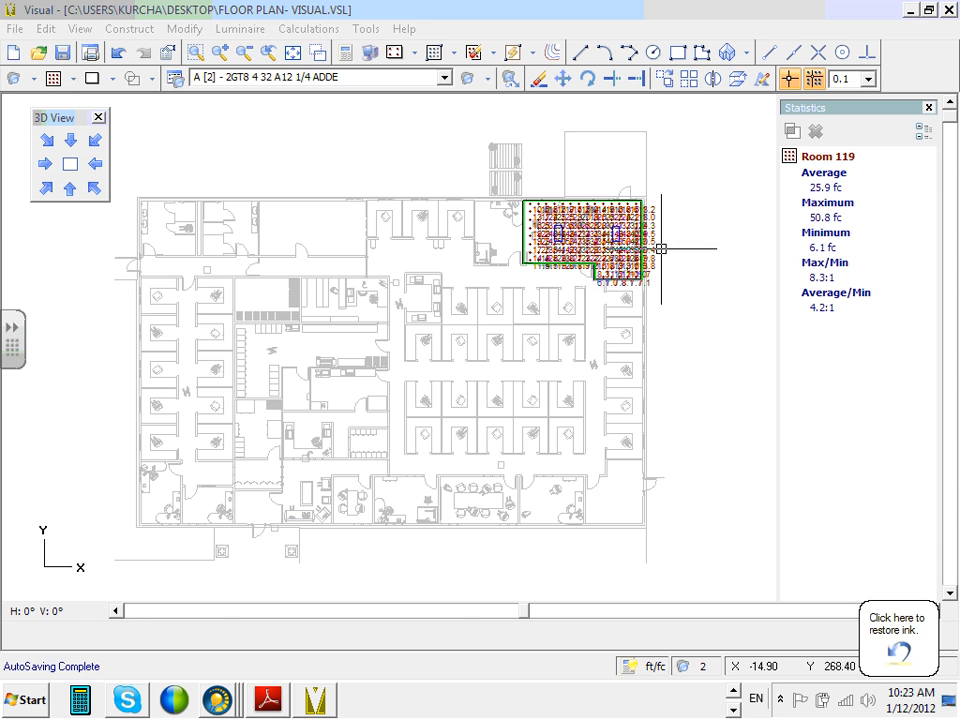
- Zoom in on Room 119, inspect it in 3D from several corner directions, and return to the plan view
left_click(171, 56)
left_click(195, 51)
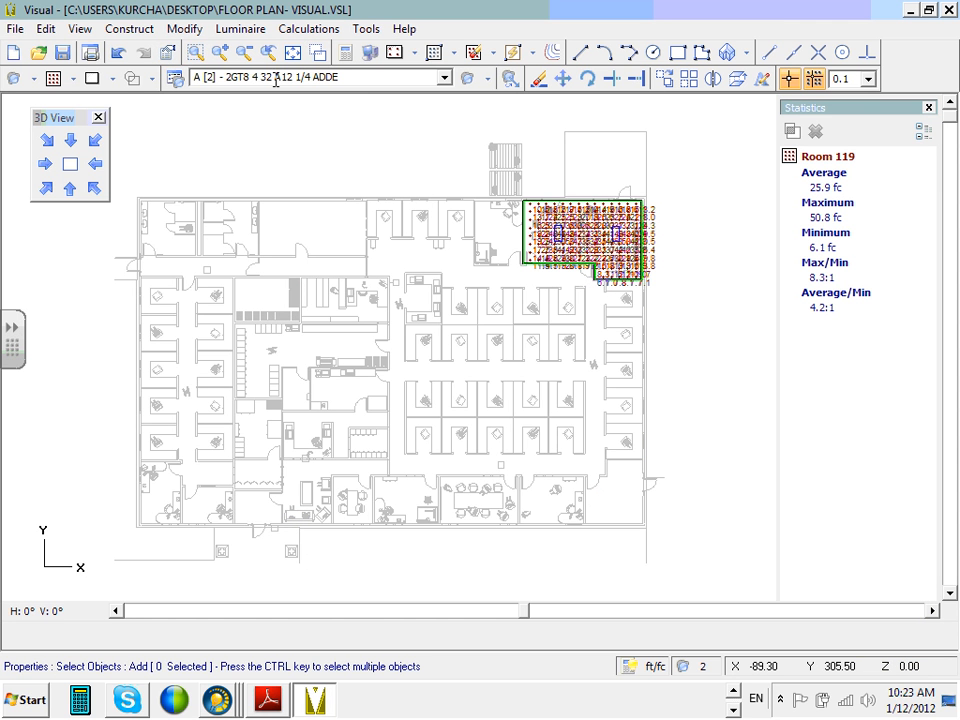
left_click(475, 155)
left_click(733, 345)
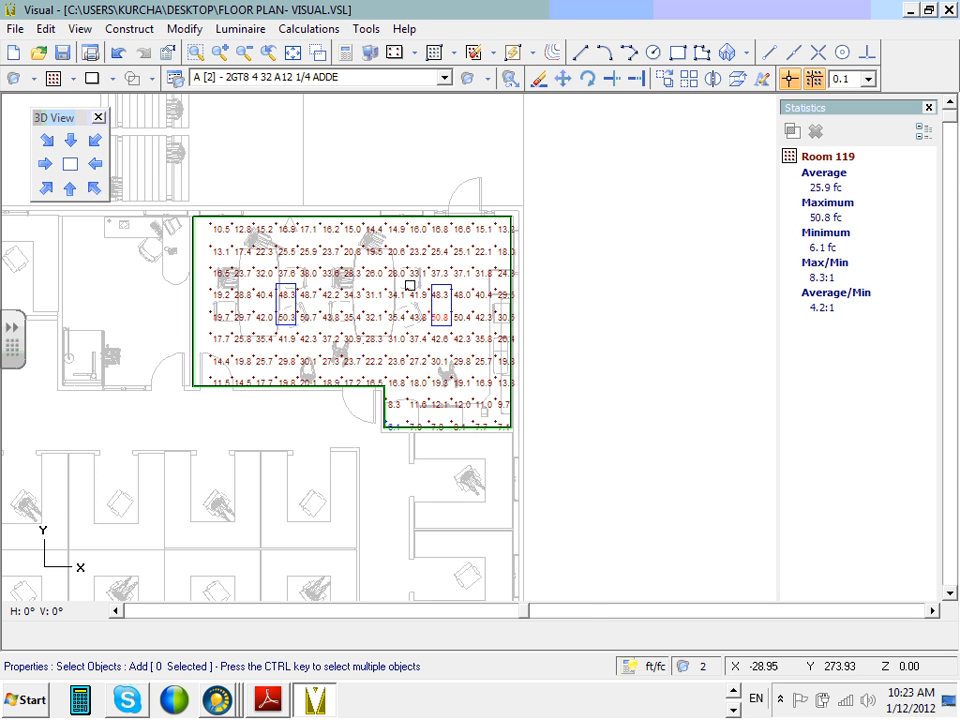
left_click(94, 188)
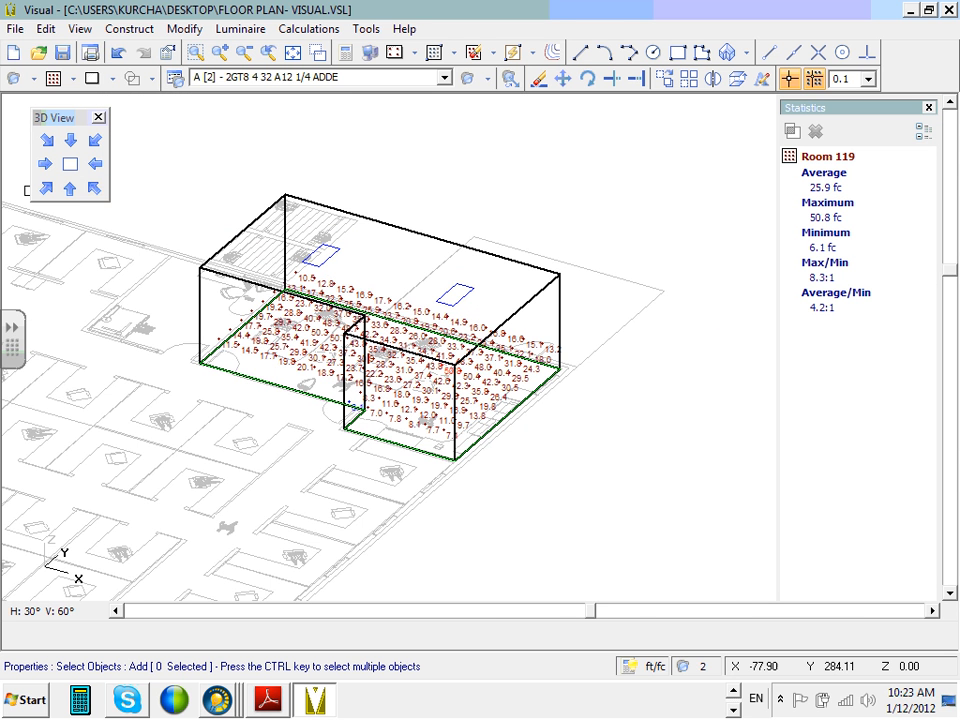
left_click(45, 188)
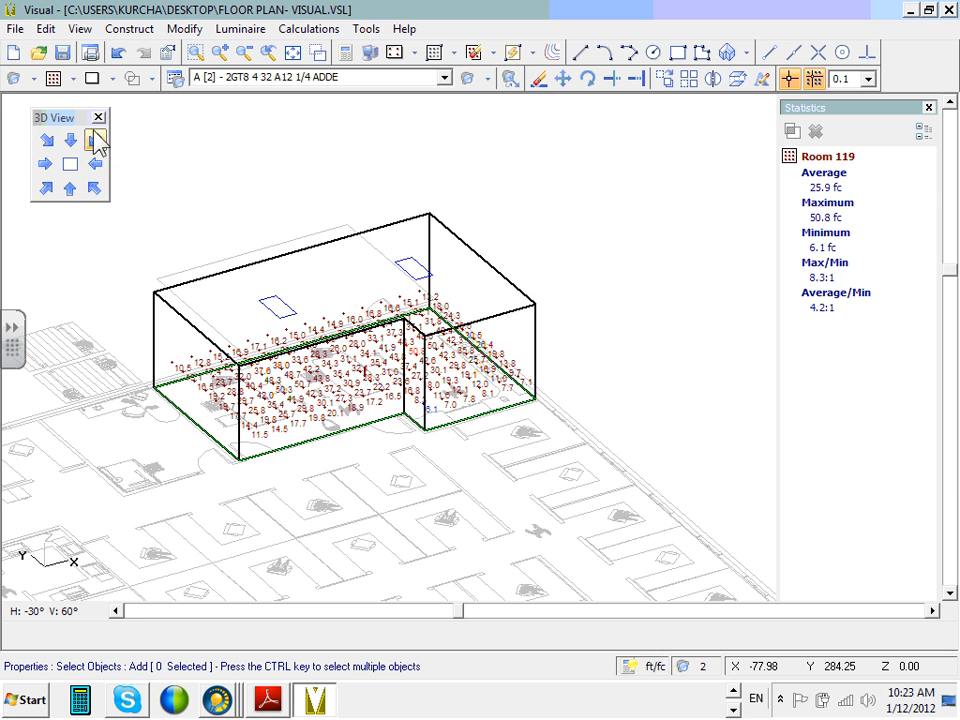
left_click(94, 139)
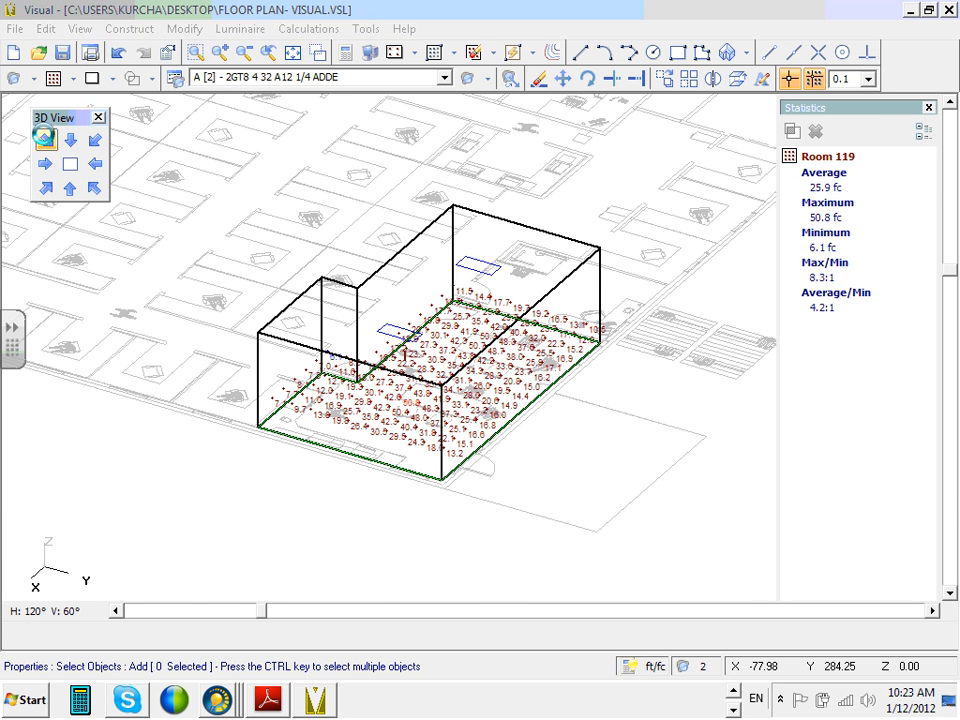
left_click(45, 139)
left_click(70, 165)
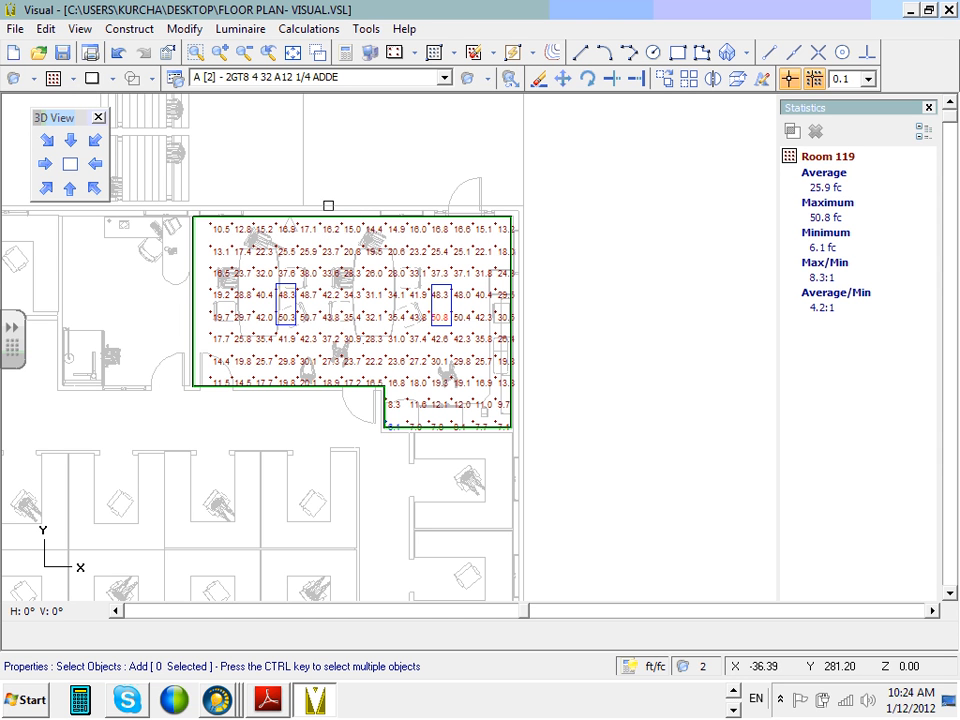
- Erase Room 119's calculation zone from the floor plan
left_click(538, 80)
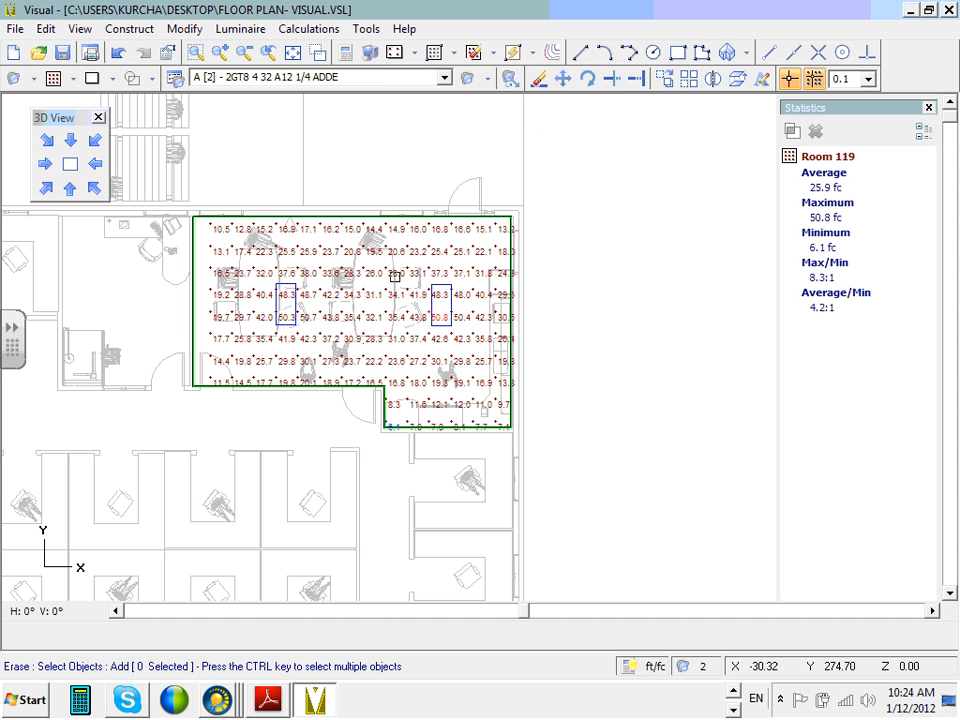
left_click(325, 243)
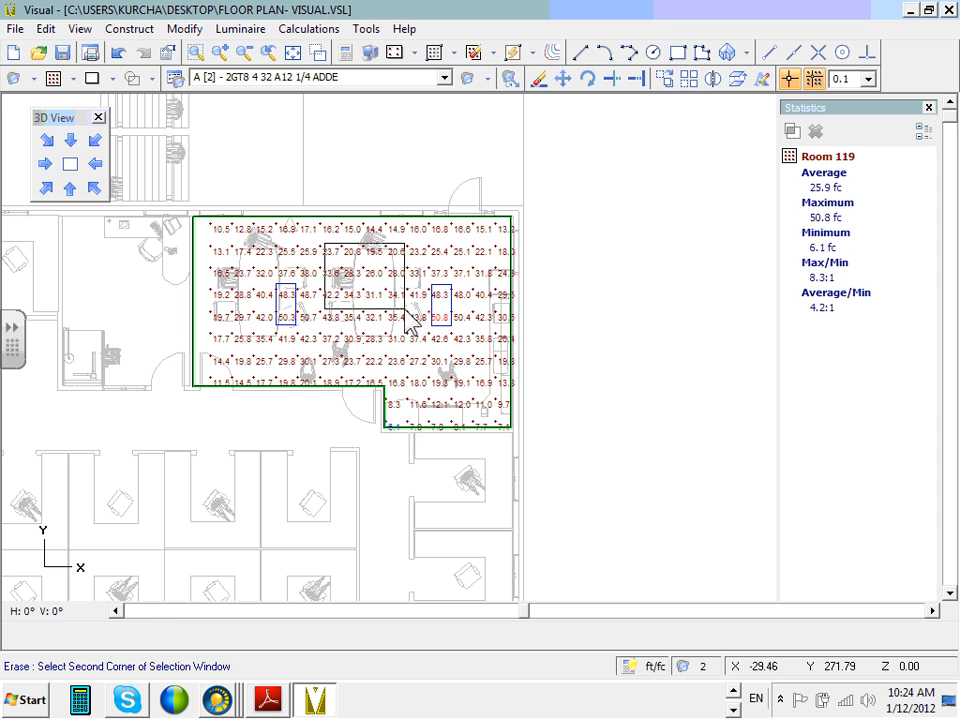
left_click(404, 306)
left_click(443, 243)
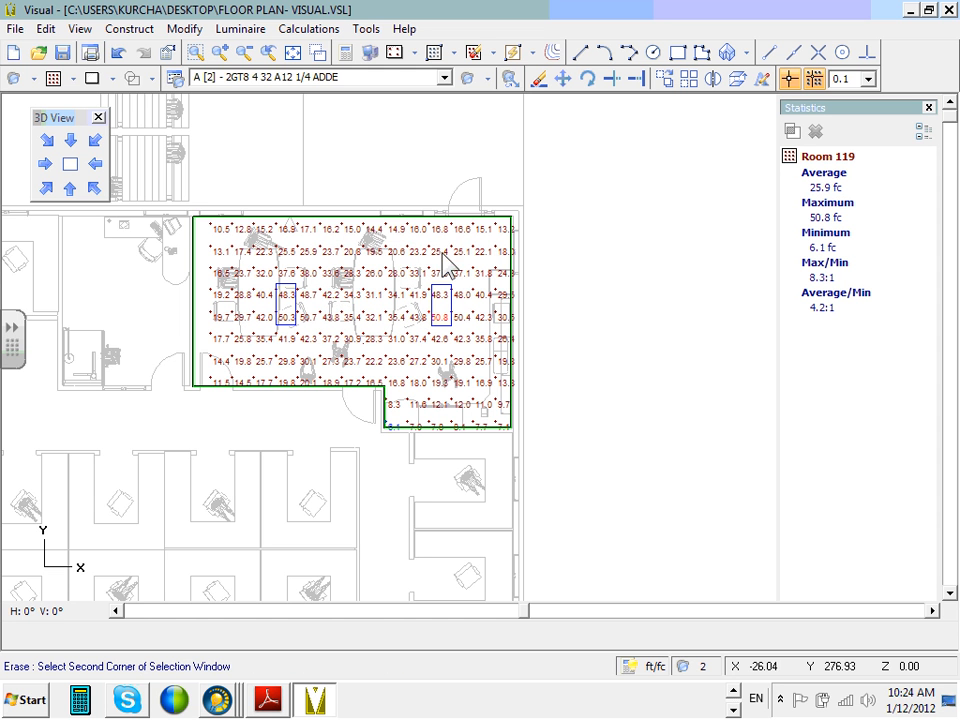
left_click(354, 280)
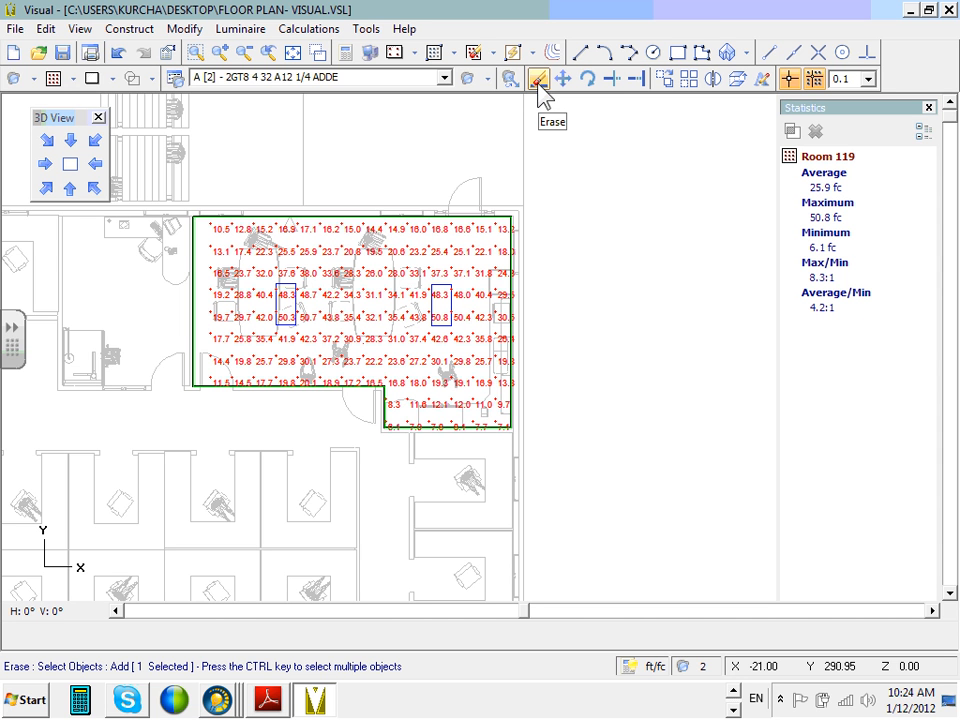
left_click(338, 275)
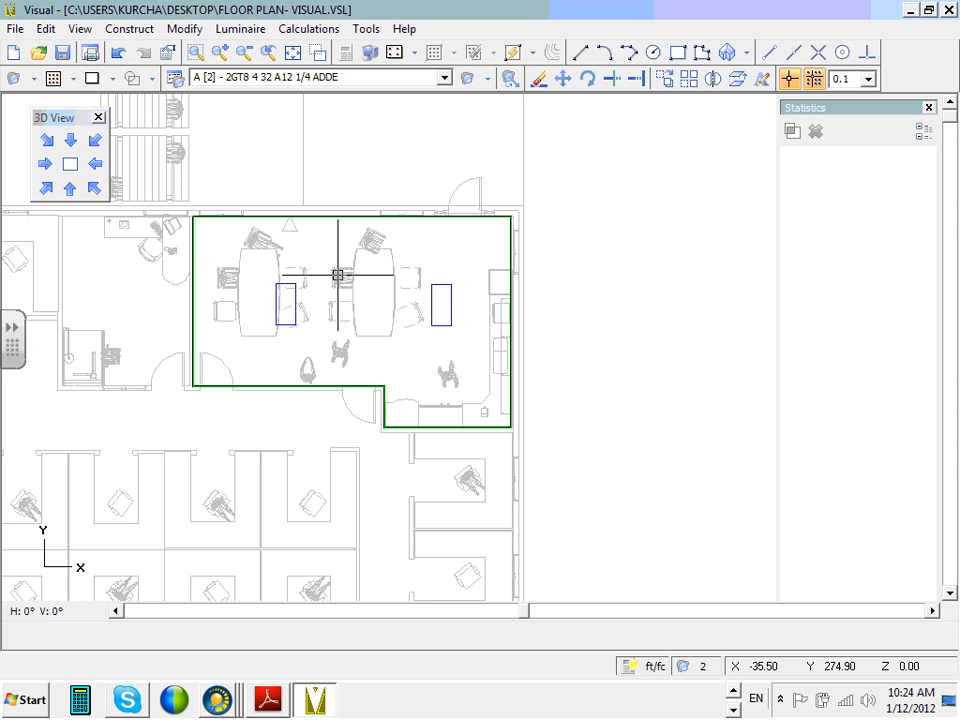
- Start a surface calculation zone from a 3D corner view and select Room 119's floor as its surface
left_click(94, 187)
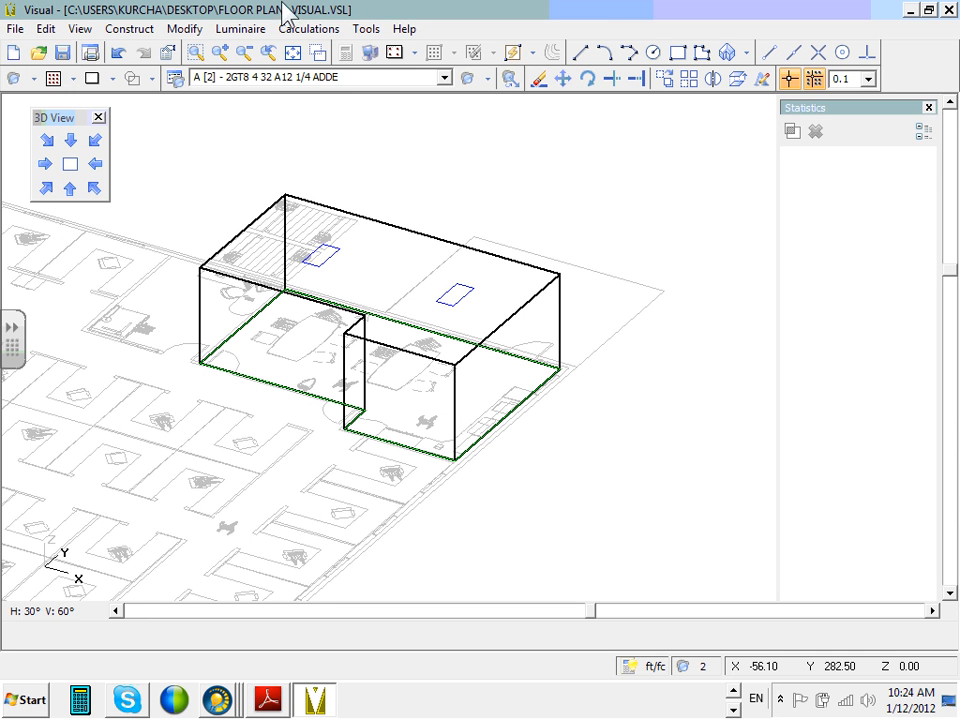
left_click(307, 29)
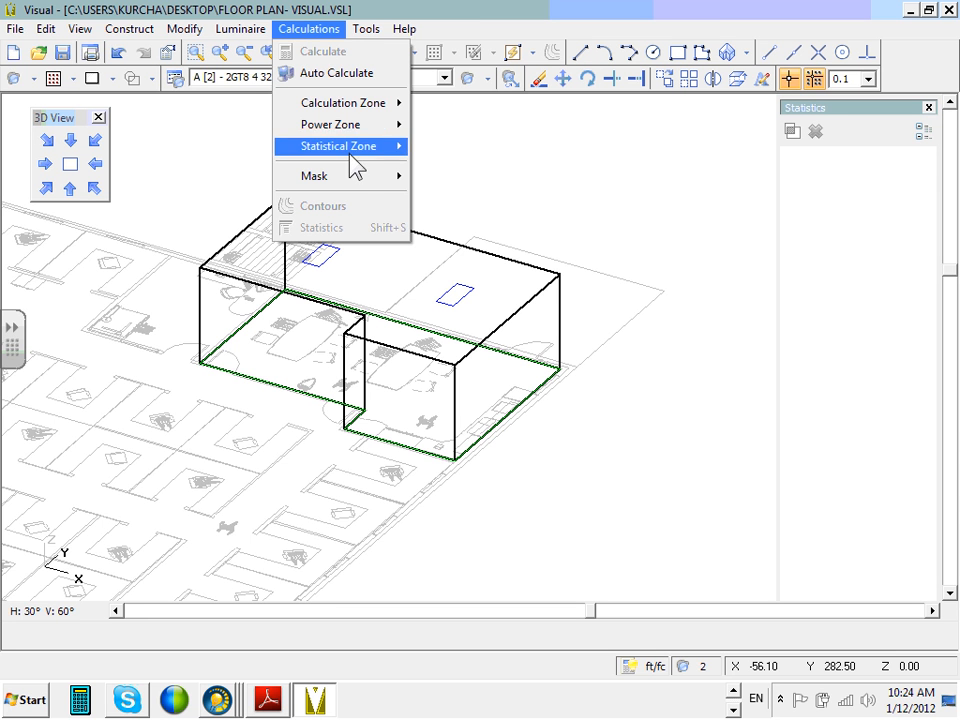
mouse_move(360, 104)
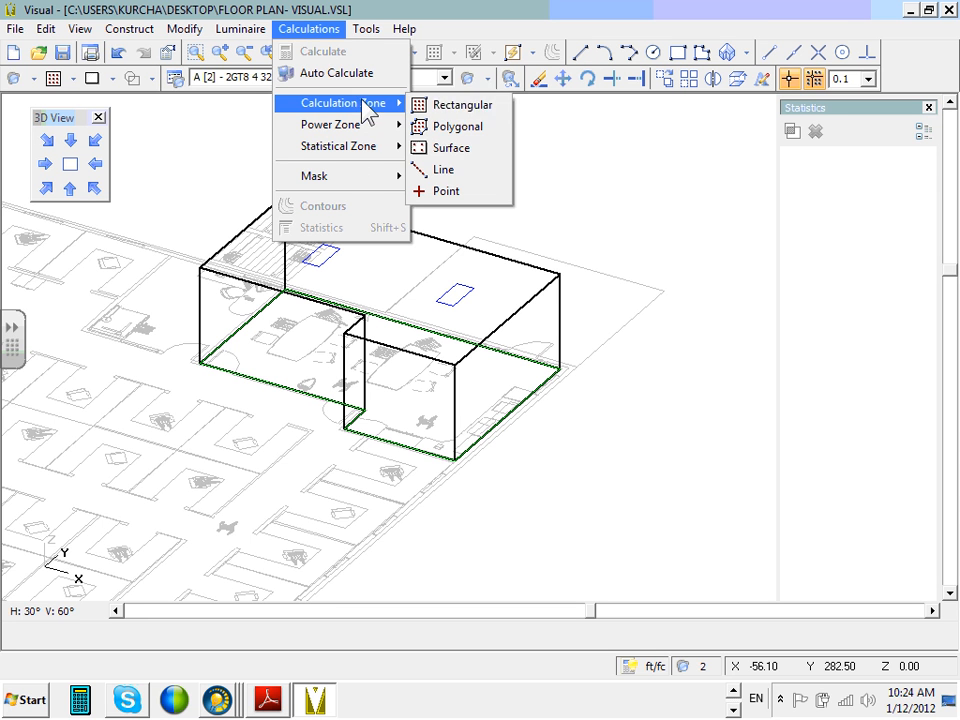
left_click(466, 151)
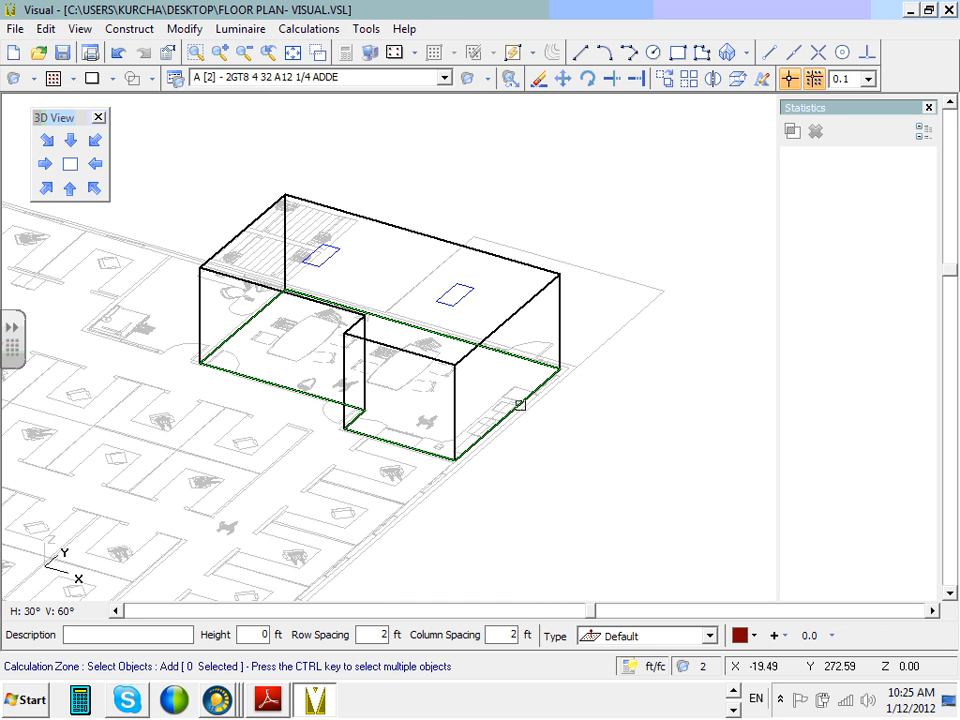
left_click(520, 403)
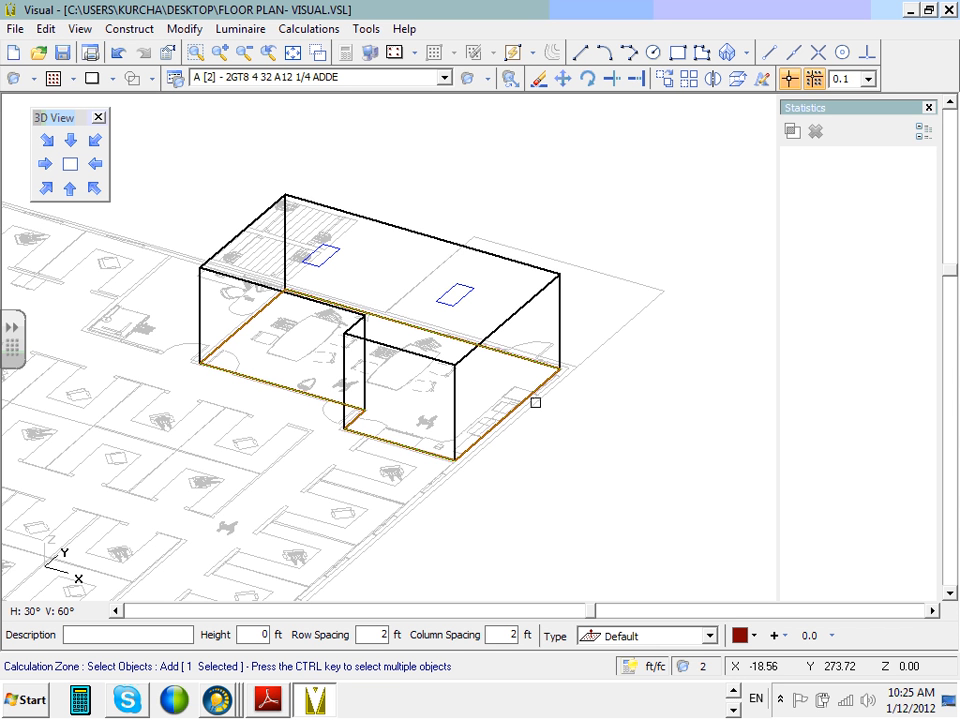
- Describe the calculation zone as Room 119, set its height to 2.5 ft, and create it
left_click(116, 635)
type("Room 11")
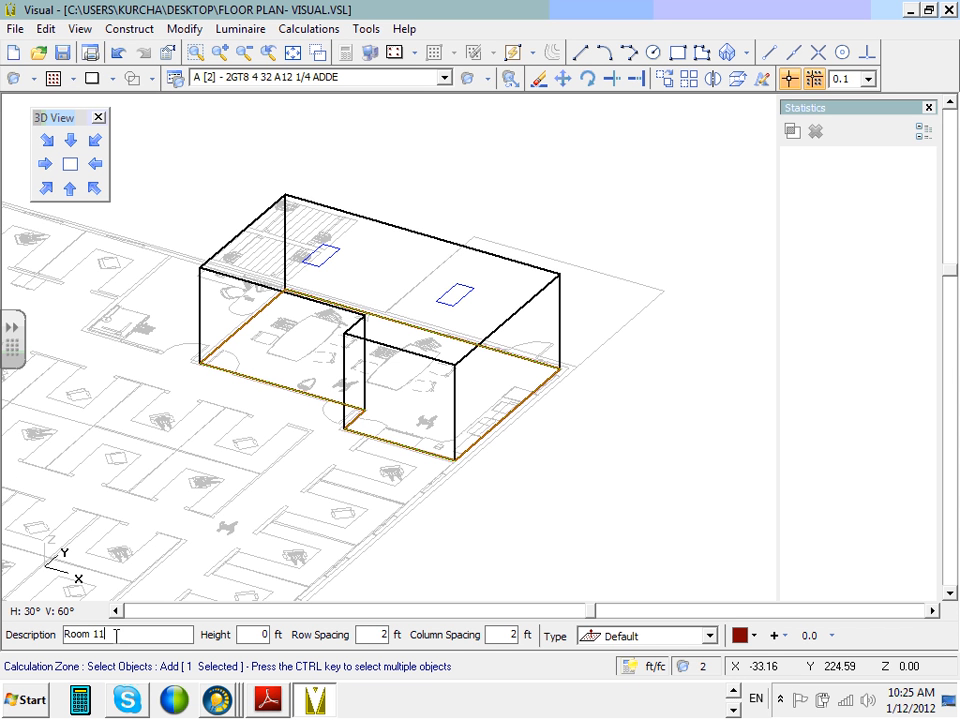
type("9")
left_click(264, 634)
type("2.5")
left_click(379, 626)
left_click(628, 261)
right_click(600, 238)
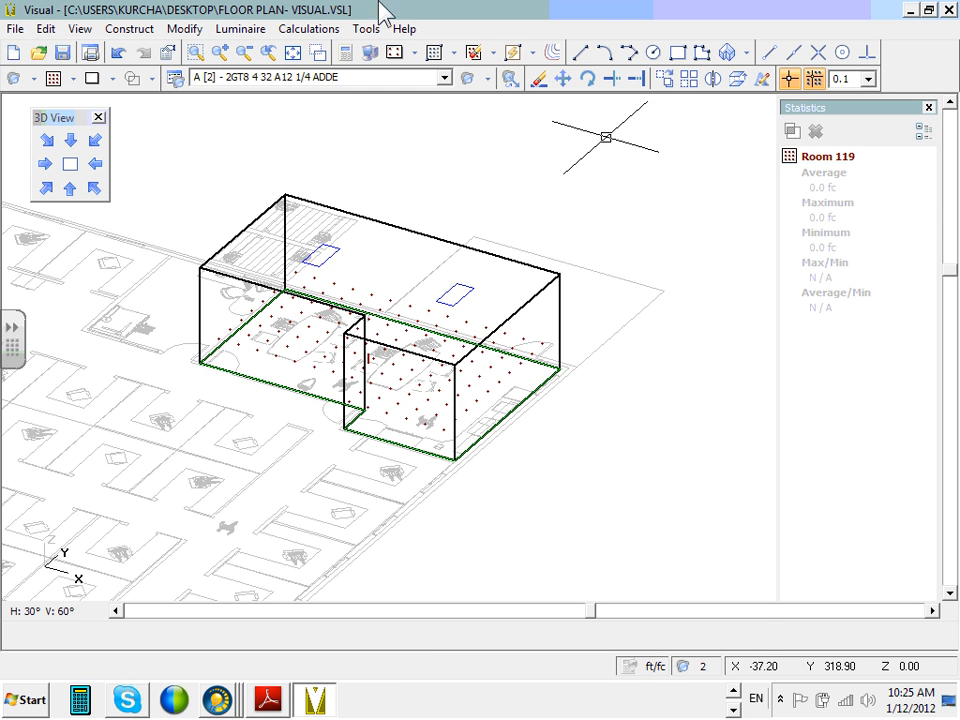
- Return to the plan view and calculate the light levels for Room 119's new calculation zone
left_click(295, 55)
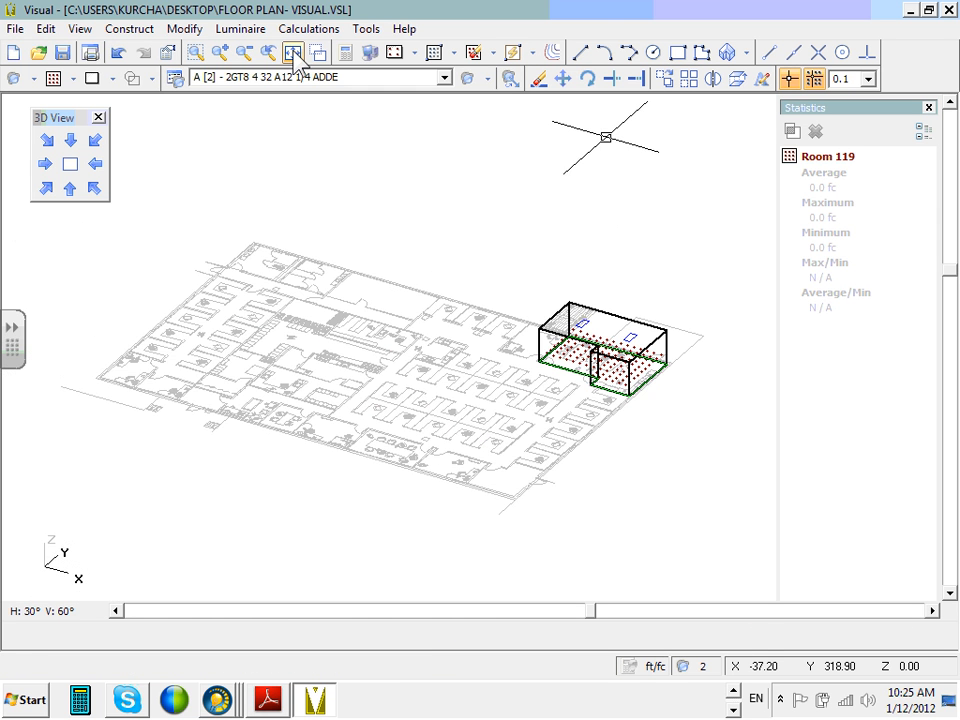
left_click(70, 165)
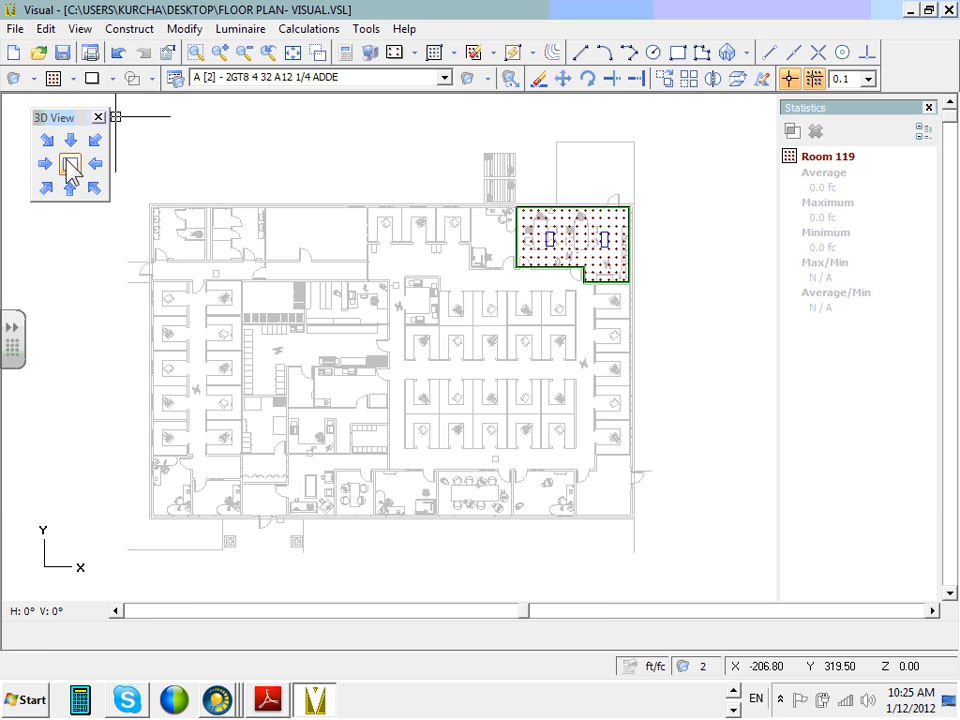
scroll(609, 213, "up", 2)
scroll(607, 214, "up", 2)
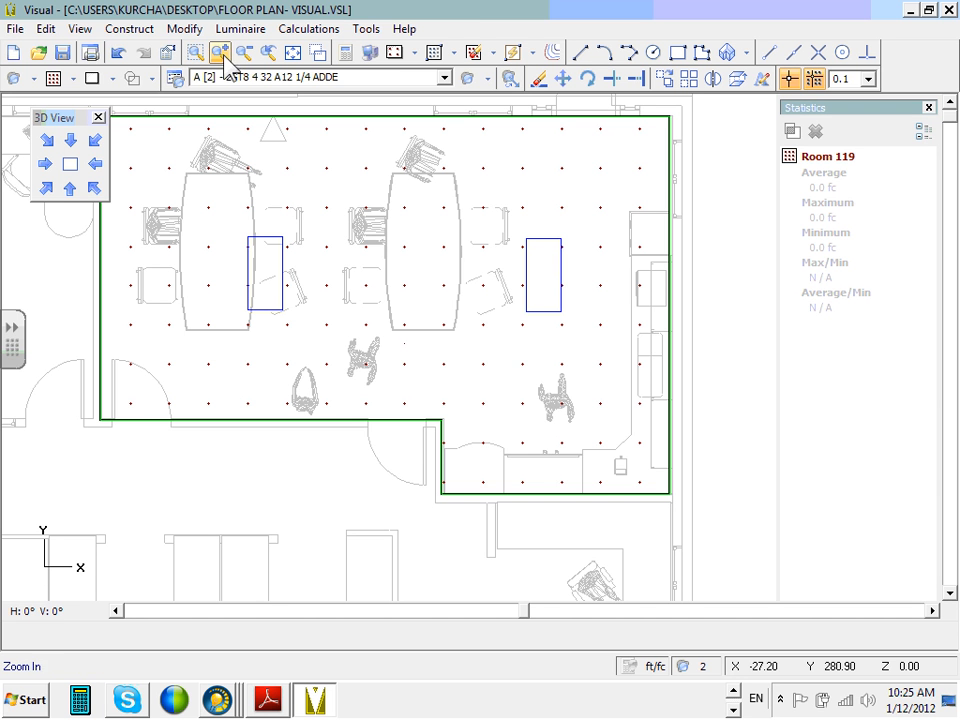
left_click(347, 56)
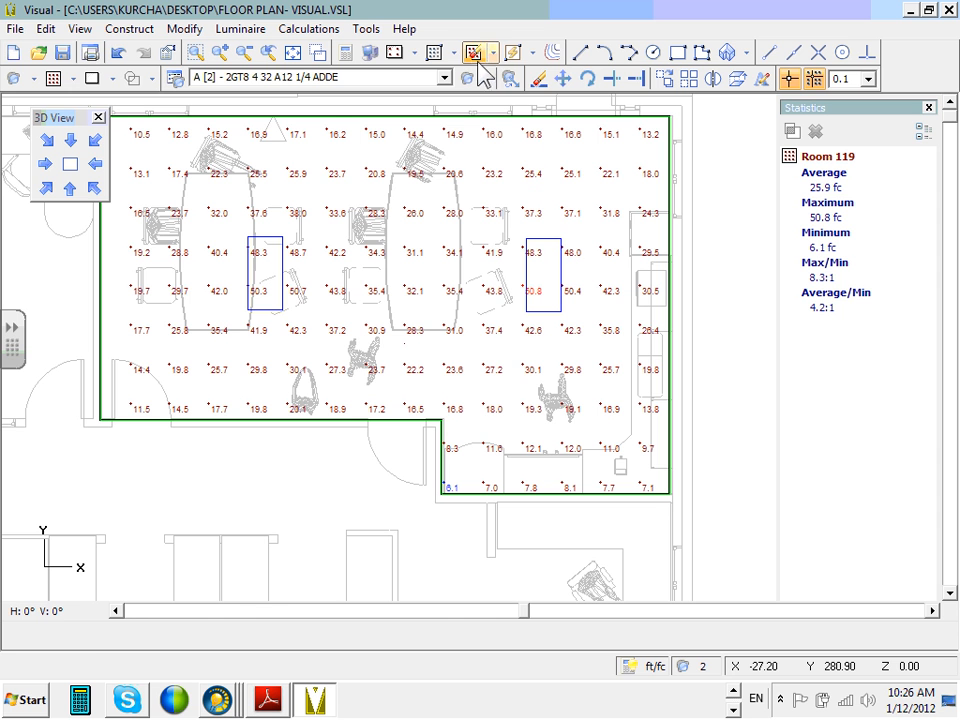
- Erase Room 119's room structure without its calculation zone, and undo that erasure
left_click(538, 78)
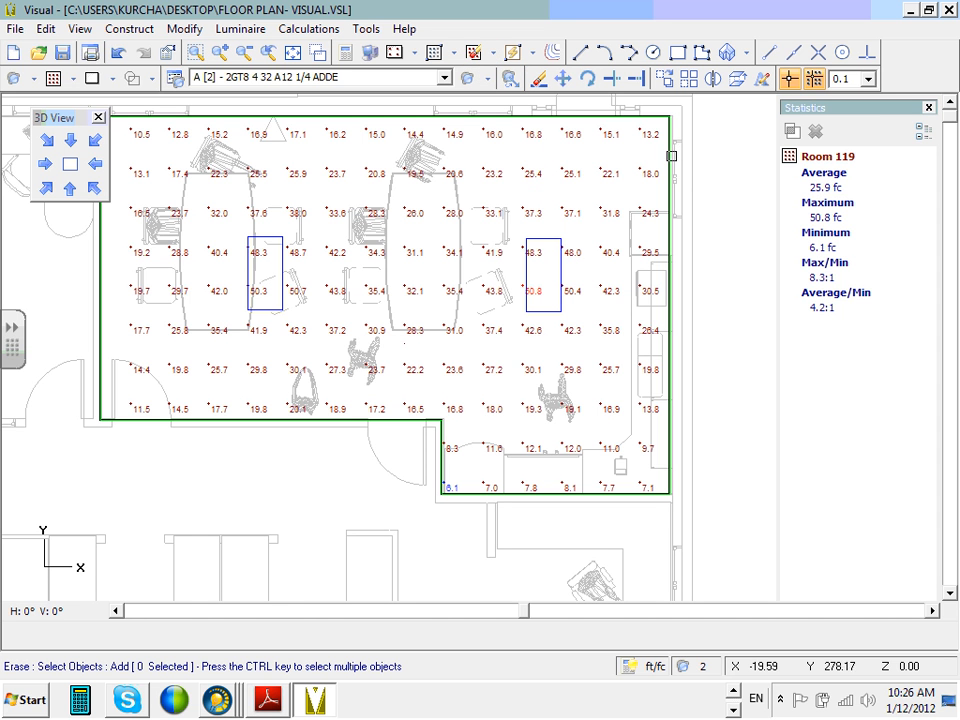
left_click(670, 155)
key("Return")
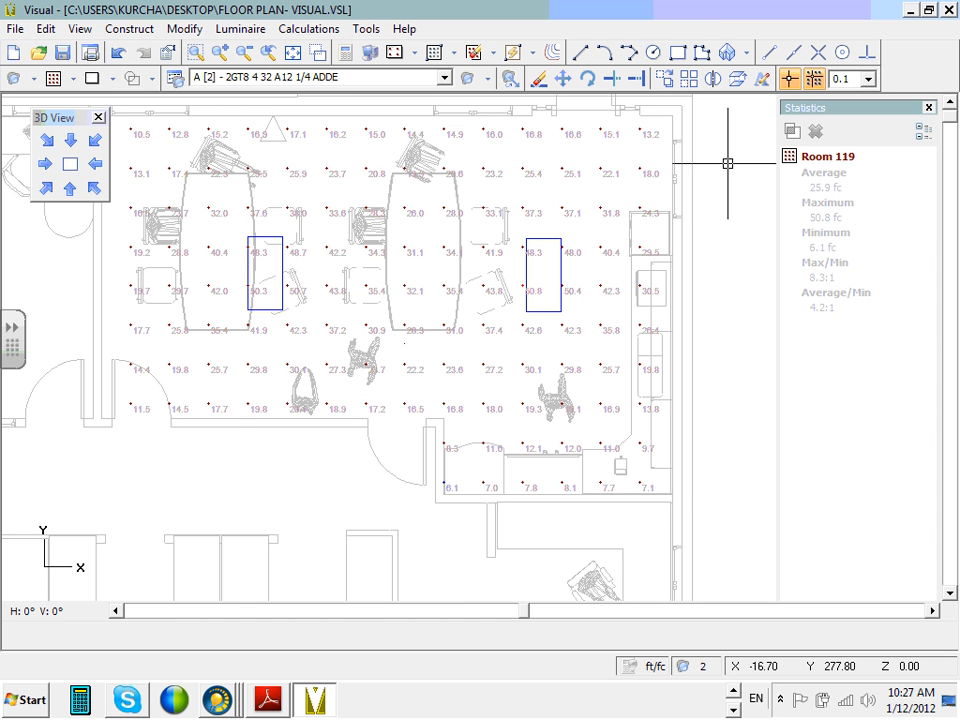
left_click(119, 55)
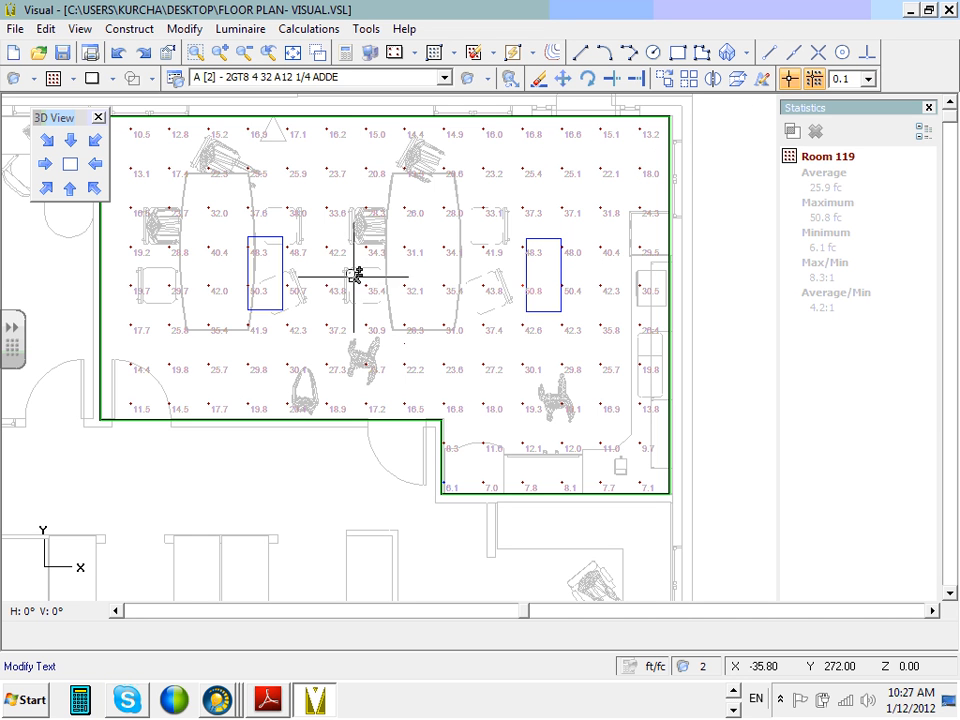
- Draw a 10 ft high rectangular room over the eastern of the two northwest restrooms, and check it in 3D from two corners
scroll(343, 268, "down", 4)
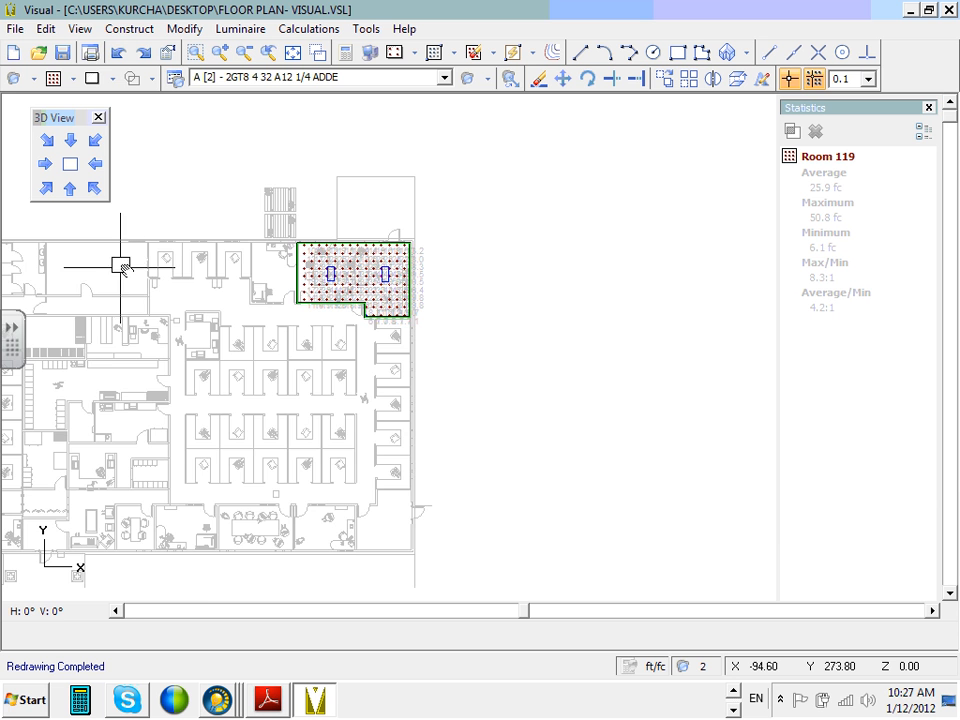
middle_click_drag(118, 261, 452, 295)
scroll(332, 321, "up", 2)
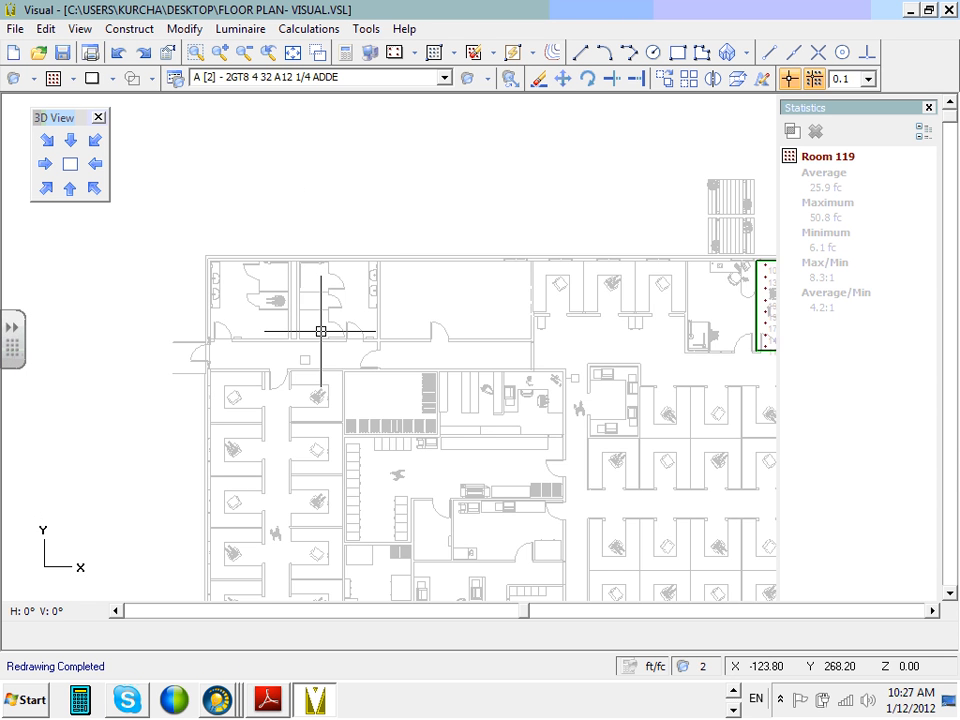
scroll(322, 320, "up", 2)
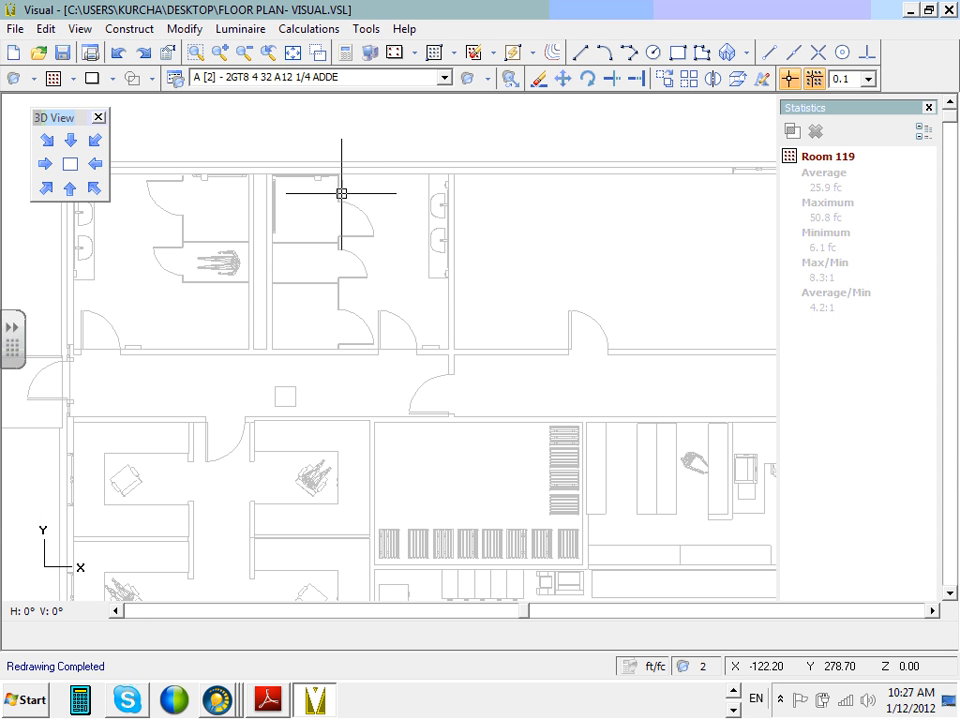
scroll(353, 210, "up", 2)
scroll(353, 210, "up", 2)
scroll(351, 210, "down", 2)
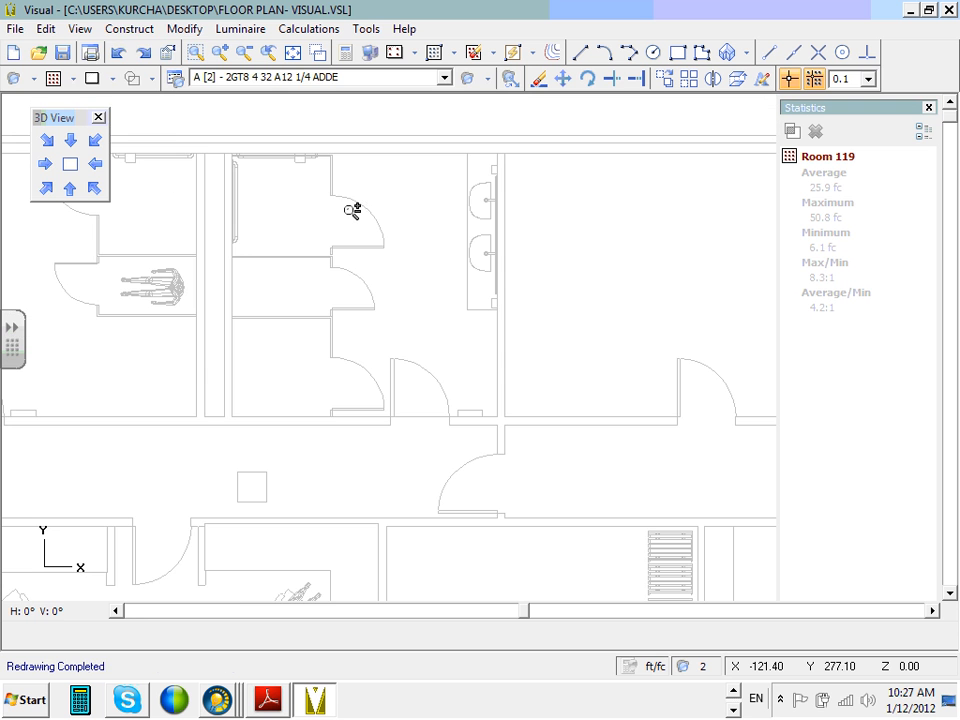
left_click(131, 30)
mouse_move(158, 214)
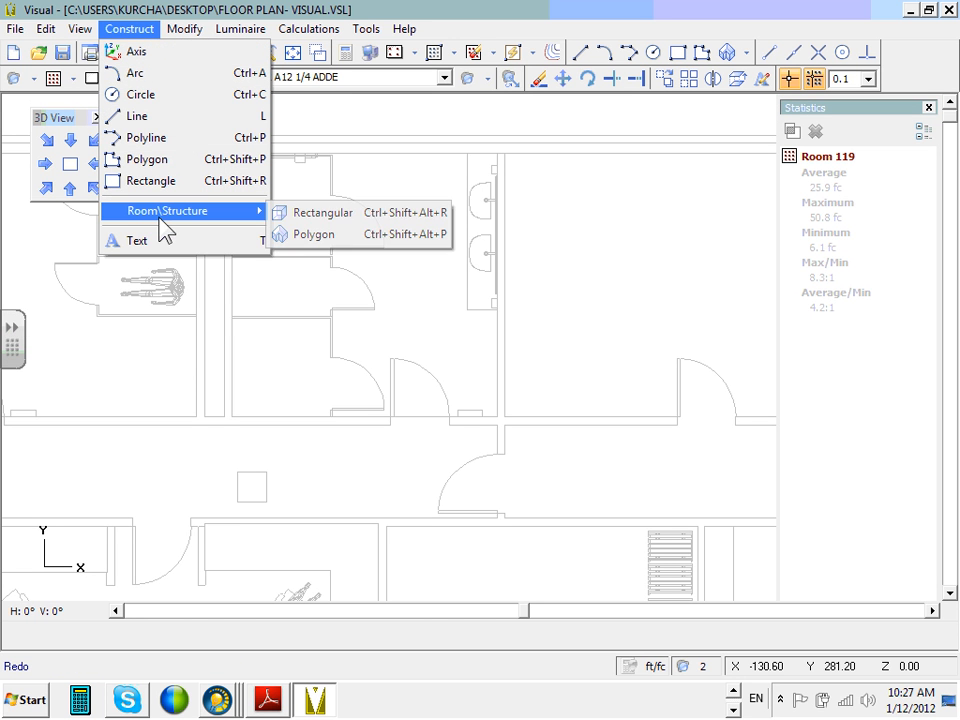
left_click(345, 215)
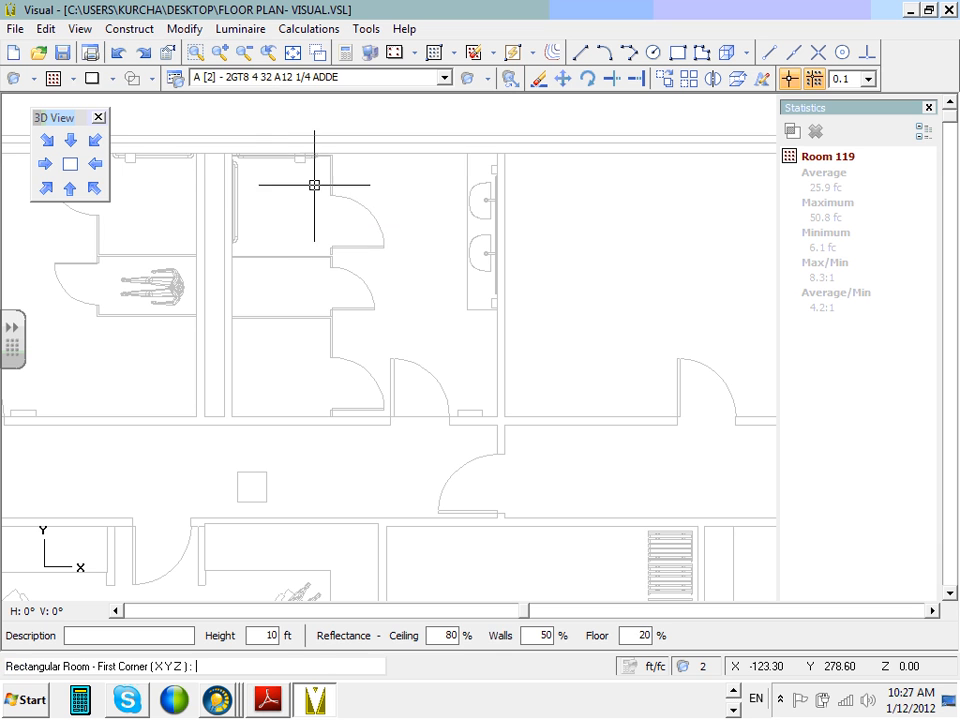
left_click(232, 158)
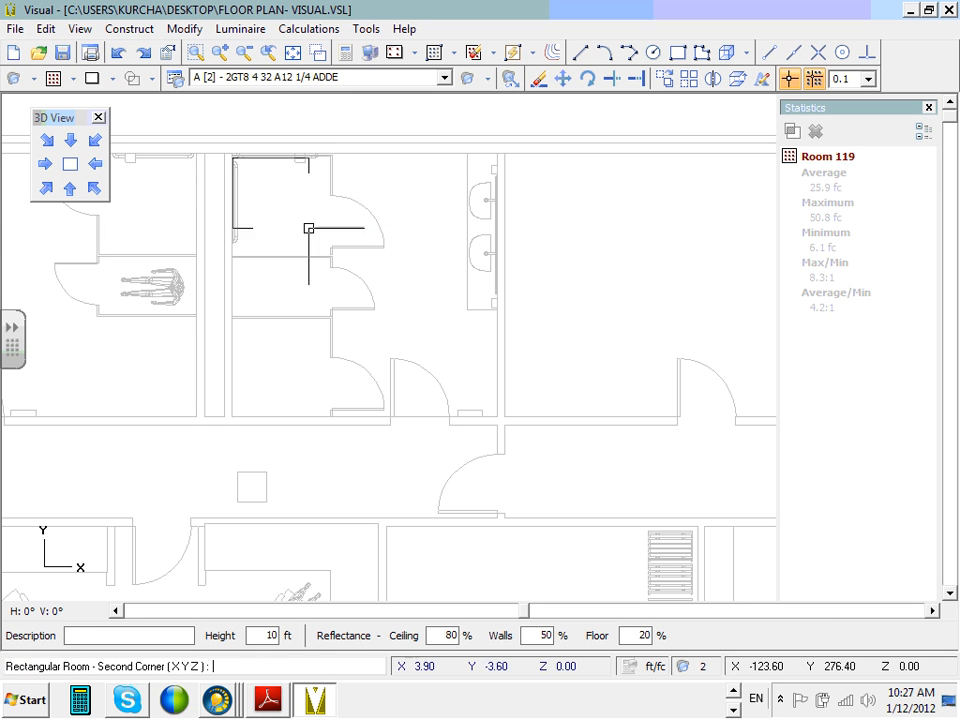
left_click(499, 416)
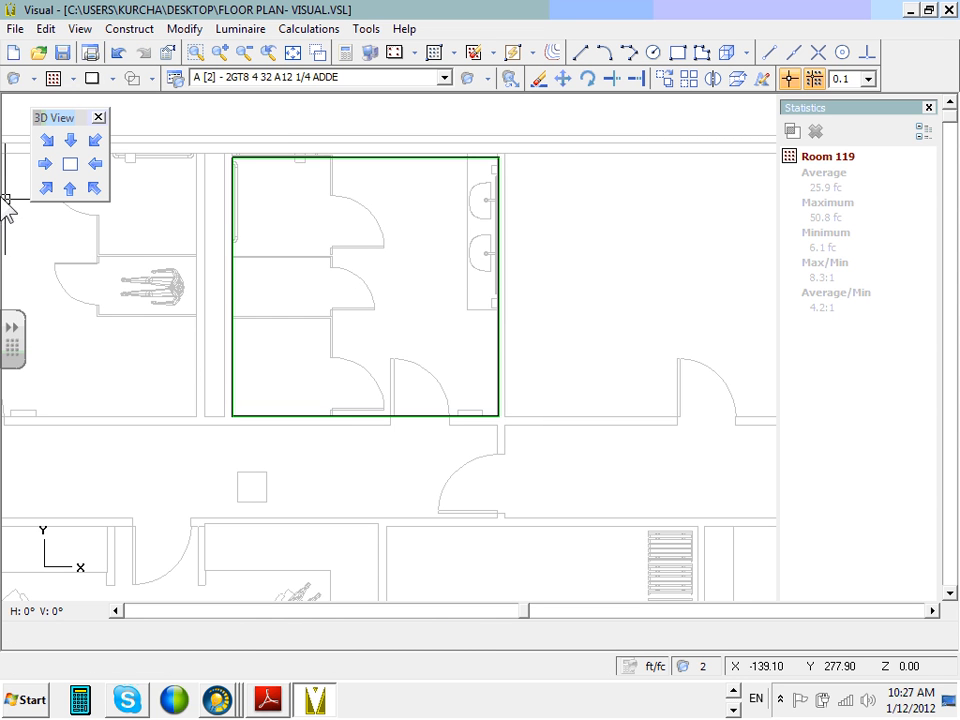
left_click(94, 189)
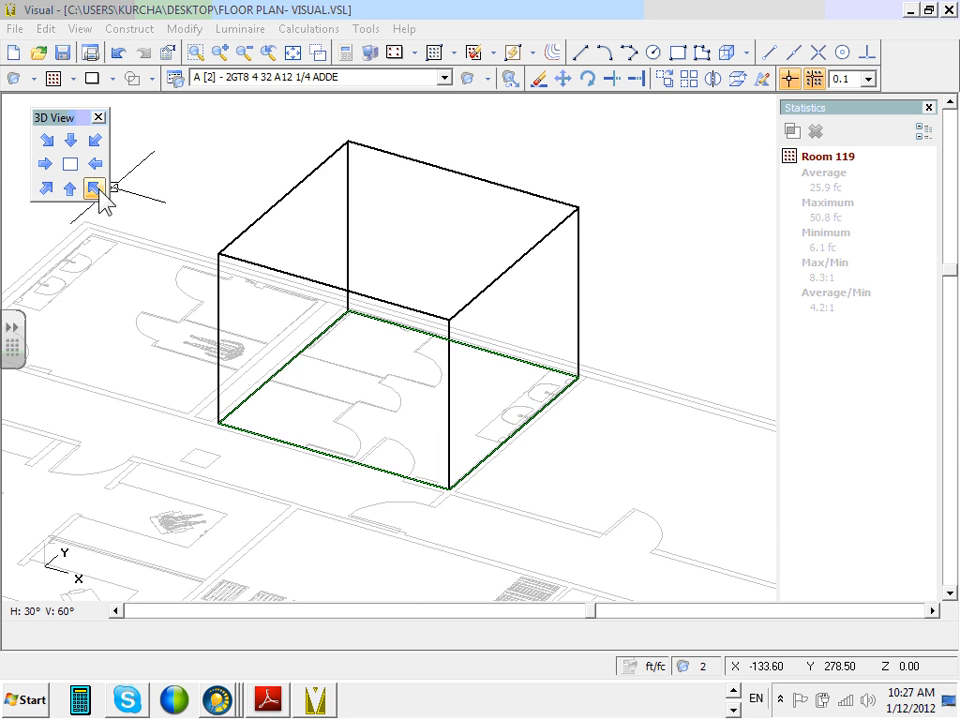
left_click(43, 190)
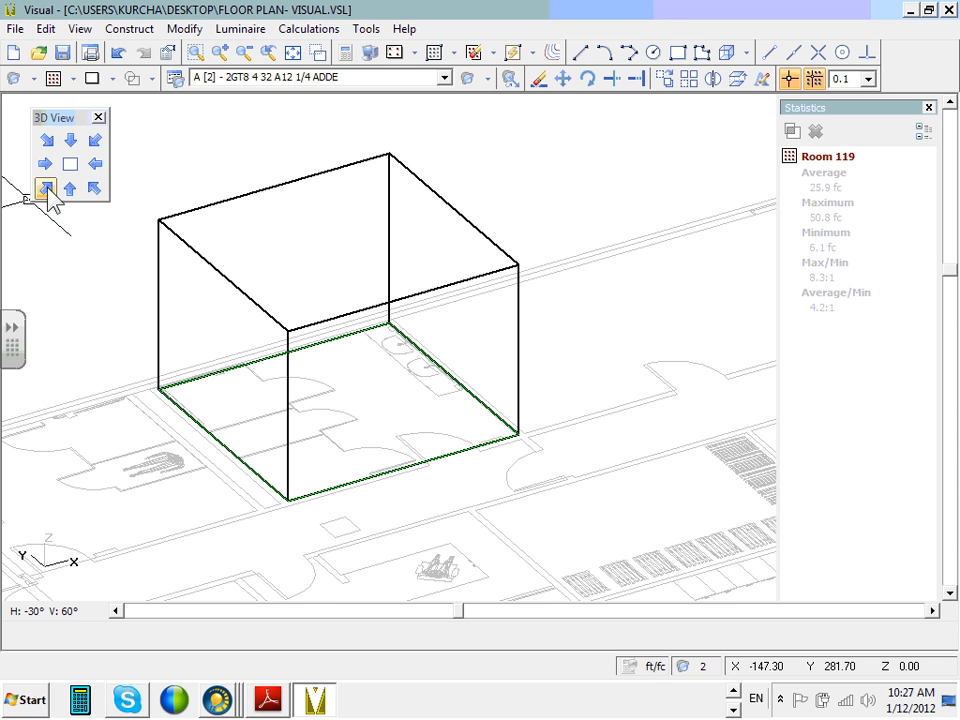
left_click(68, 164)
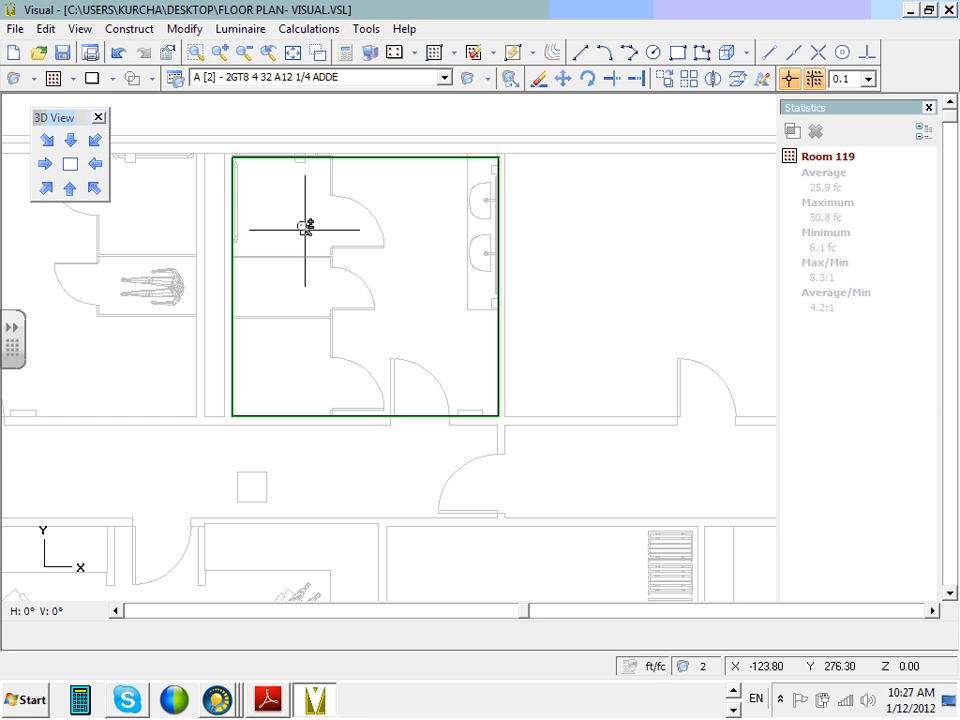
- Draw a 10 ft high rectangular room about 13.4 ft square over the western of the two northwest restrooms, with description br
scroll(305, 228, "down", 2)
scroll(163, 237, "up", 1)
scroll(163, 237, "up", 1)
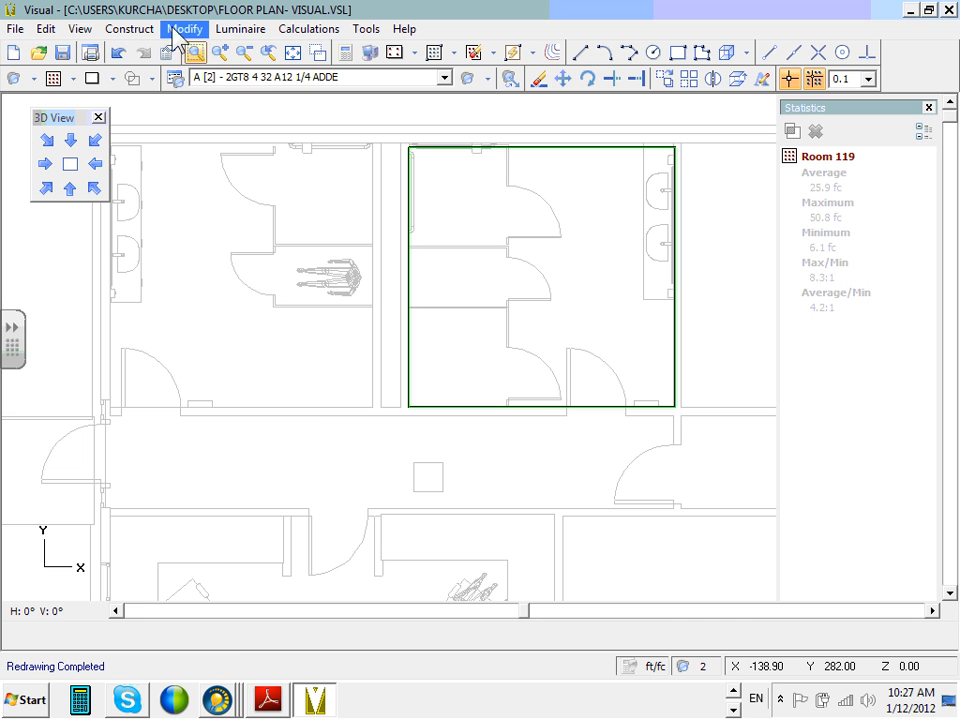
left_click(185, 30)
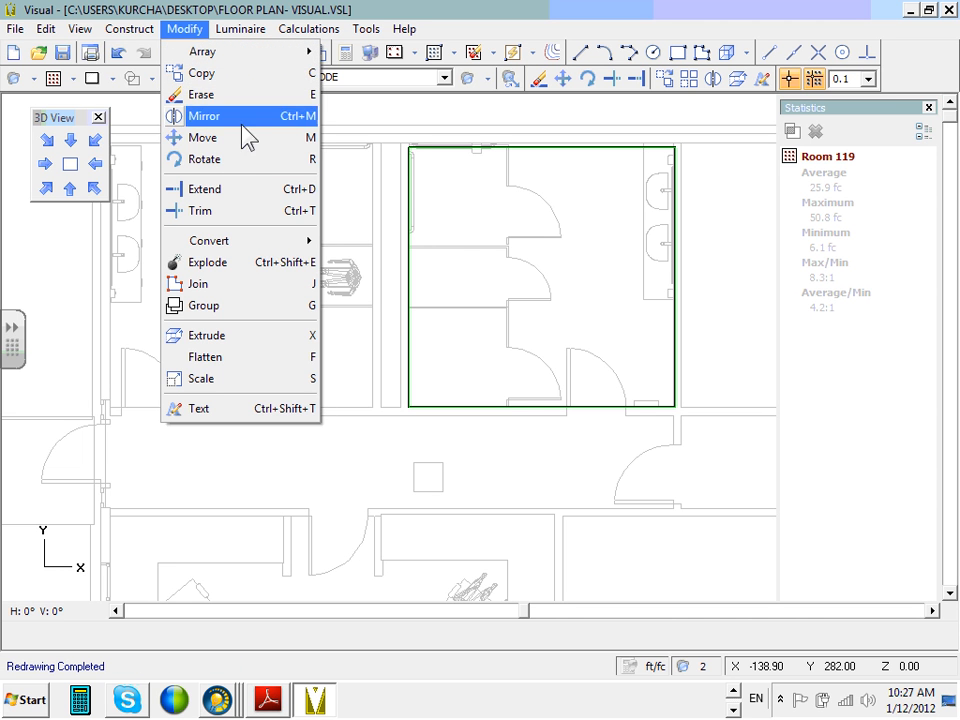
mouse_move(135, 30)
mouse_move(193, 212)
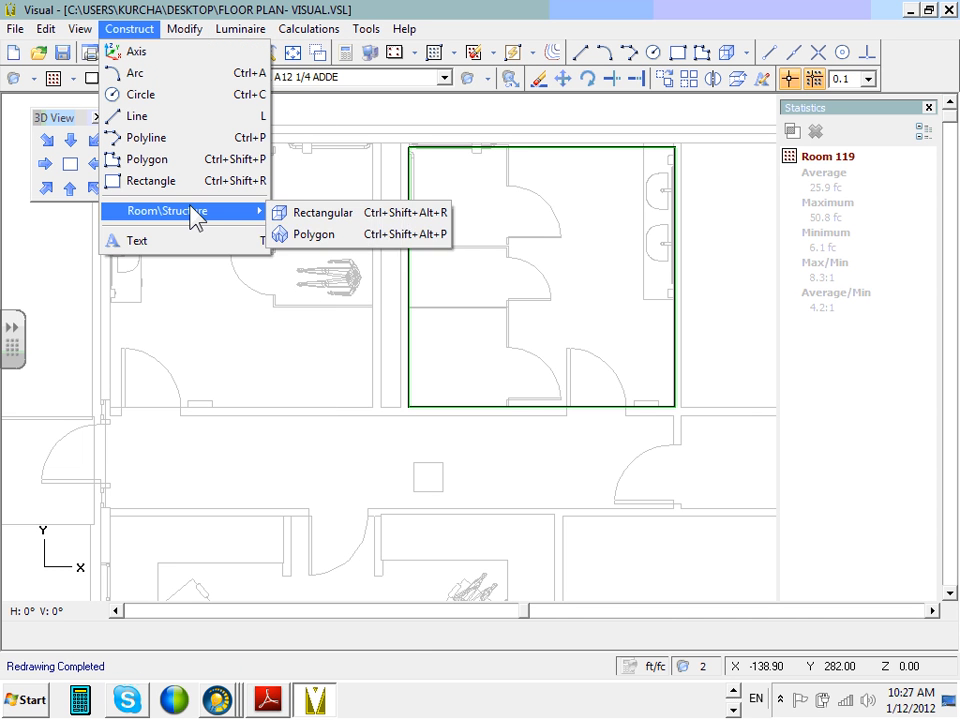
left_click(320, 214)
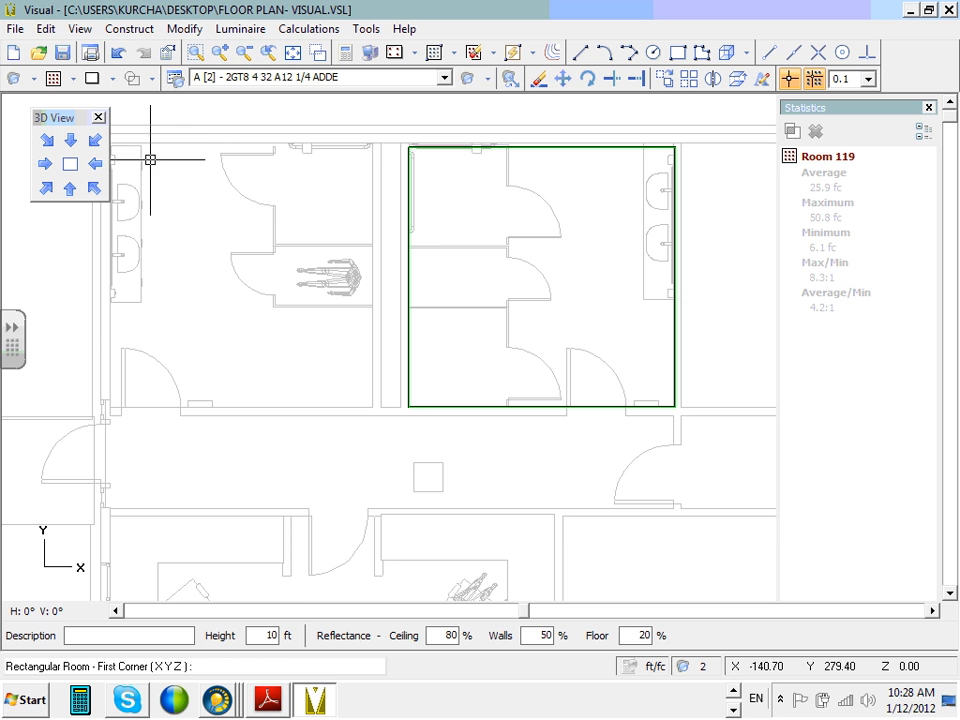
scroll(150, 157, "down", 2)
middle_click_drag(154, 161, 256, 177)
scroll(255, 177, "up", 3)
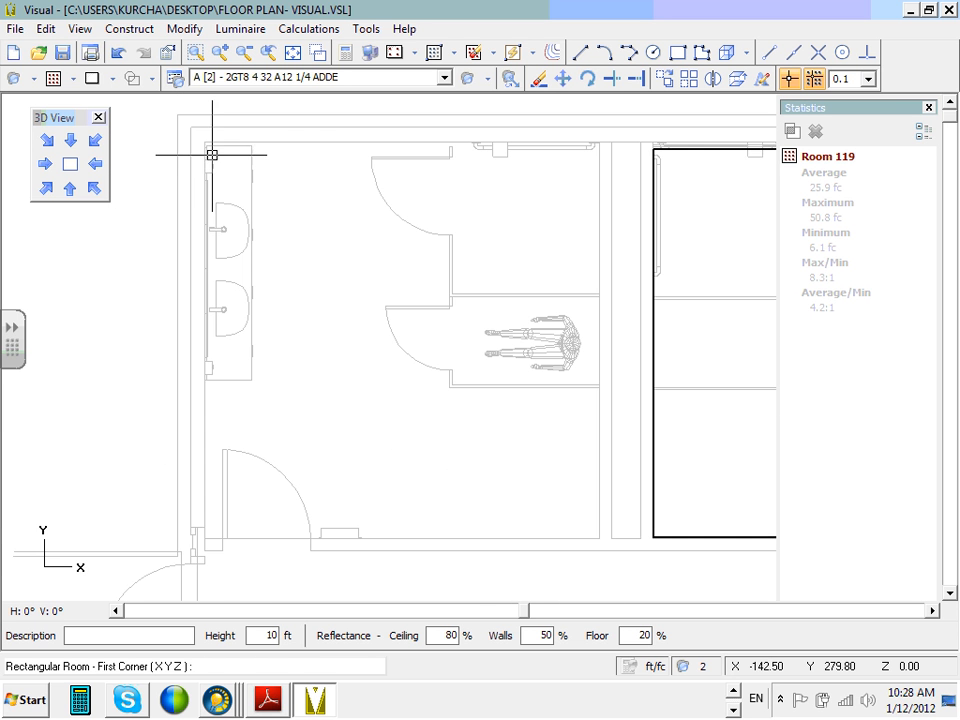
left_click(206, 143)
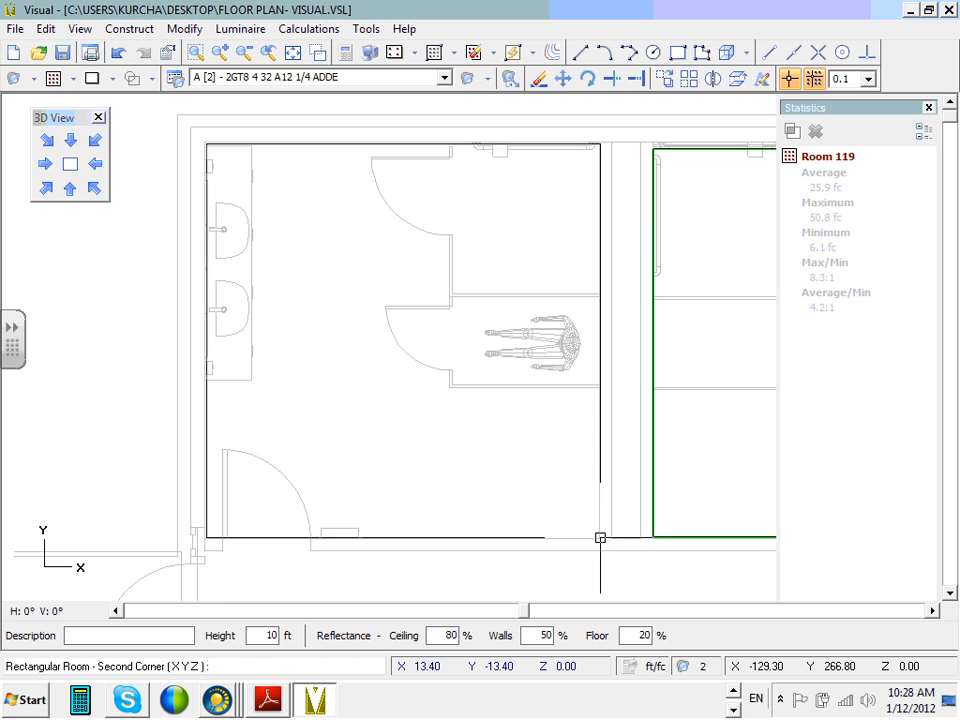
left_click(150, 630)
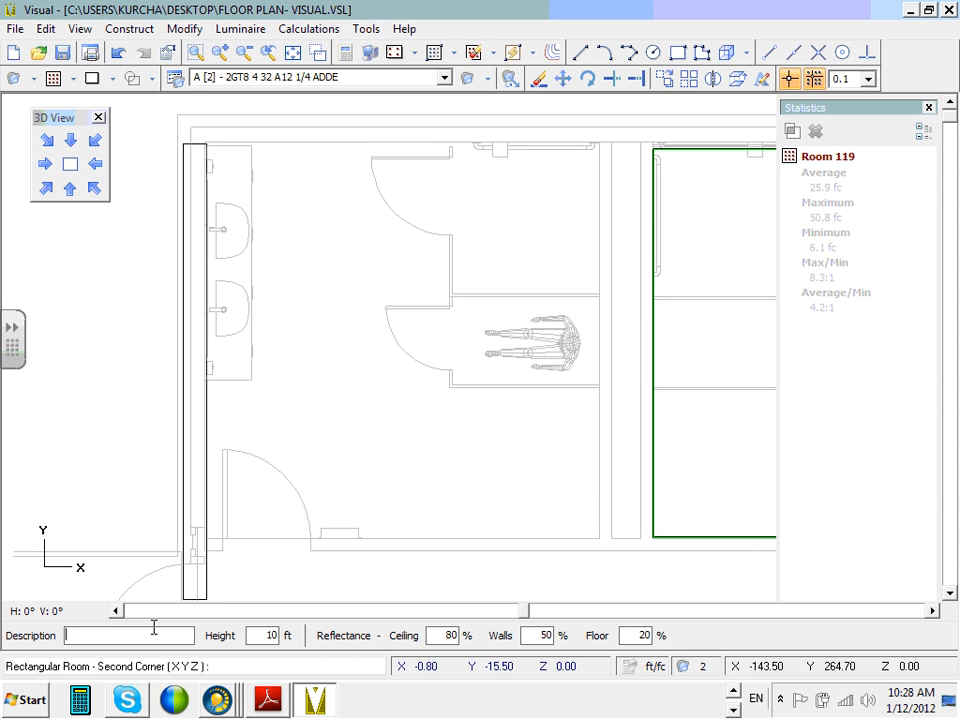
type("br")
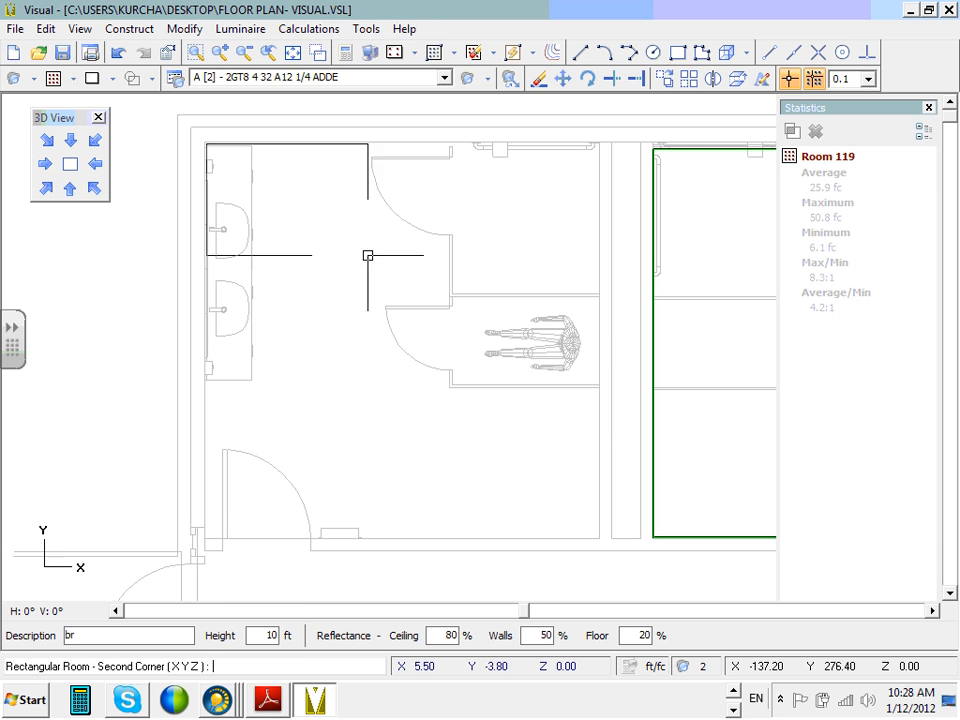
left_click(603, 535)
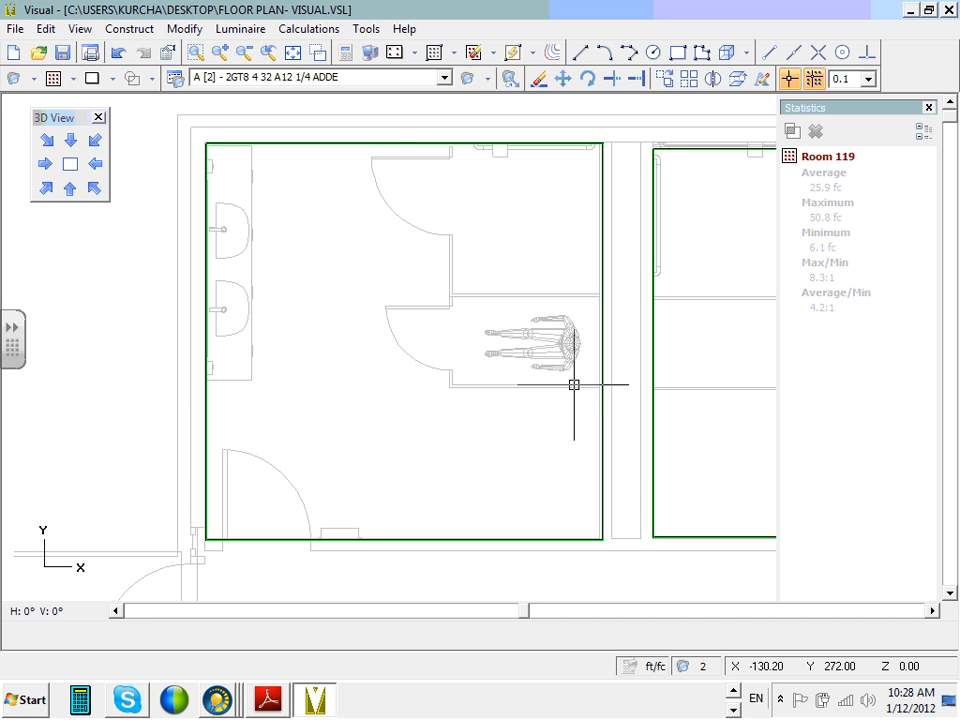
- Show the whole floor plan in 3D from the southeast corner and save the file
left_click(64, 163)
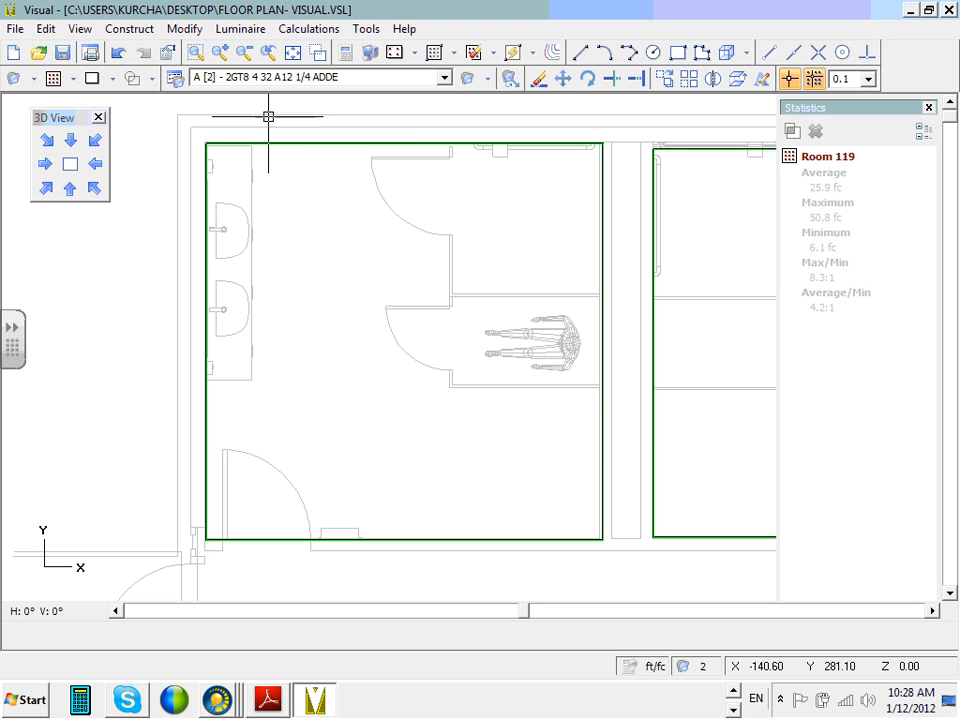
left_click(296, 50)
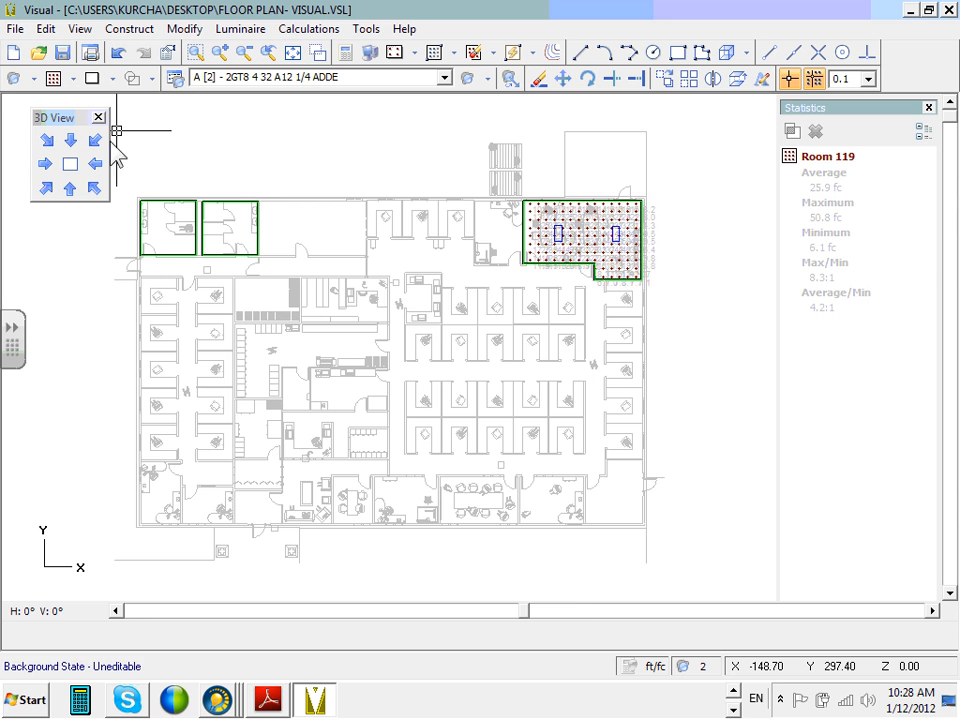
left_click(94, 188)
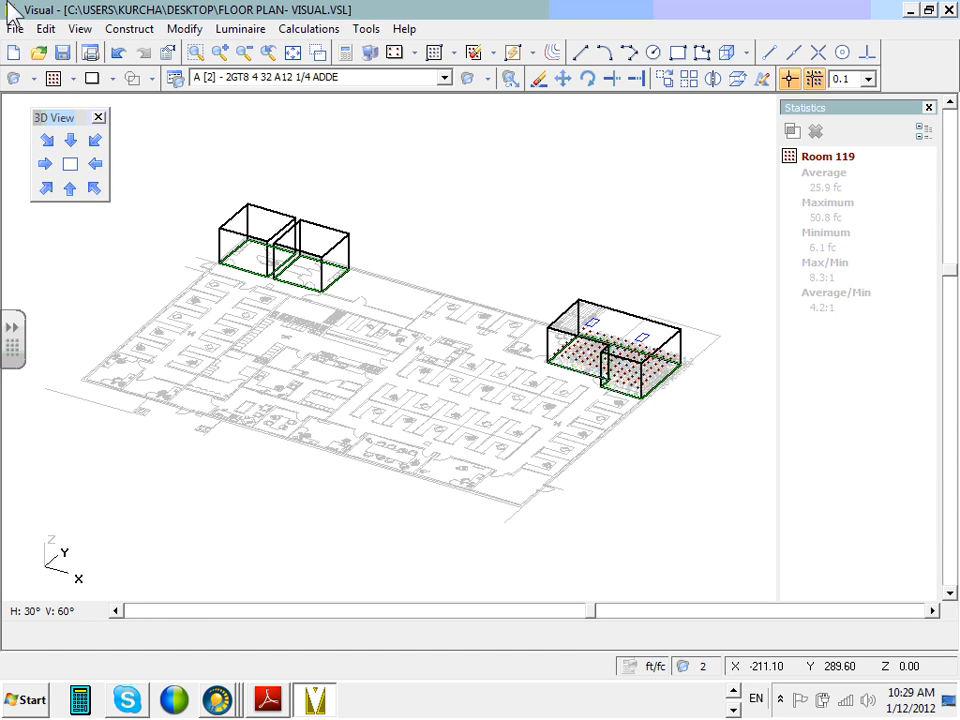
left_click(61, 51)
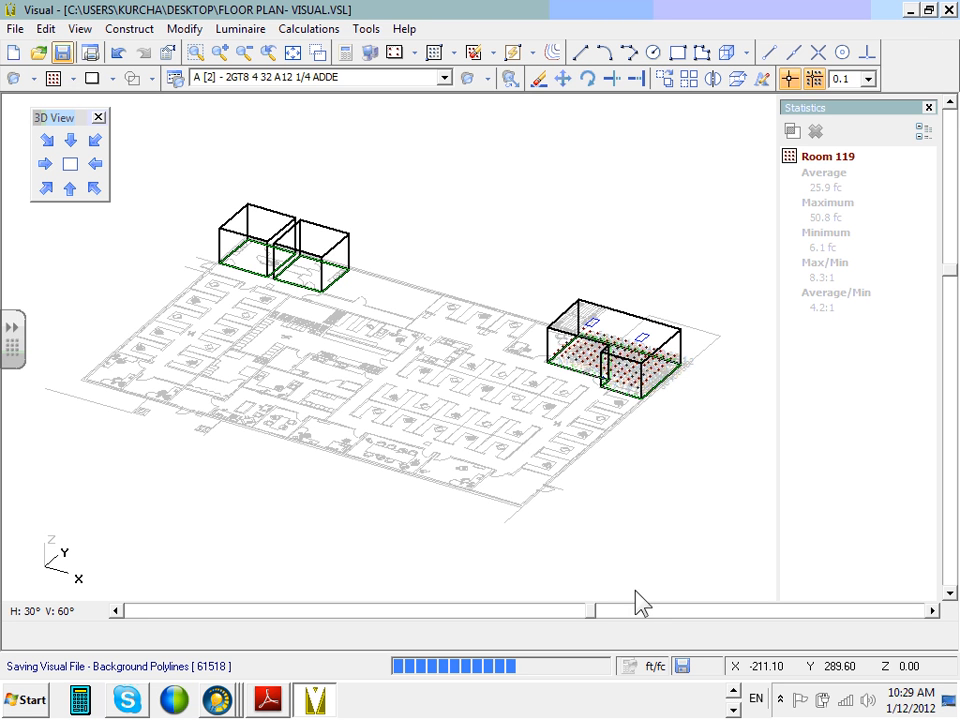
left_click(731, 709)
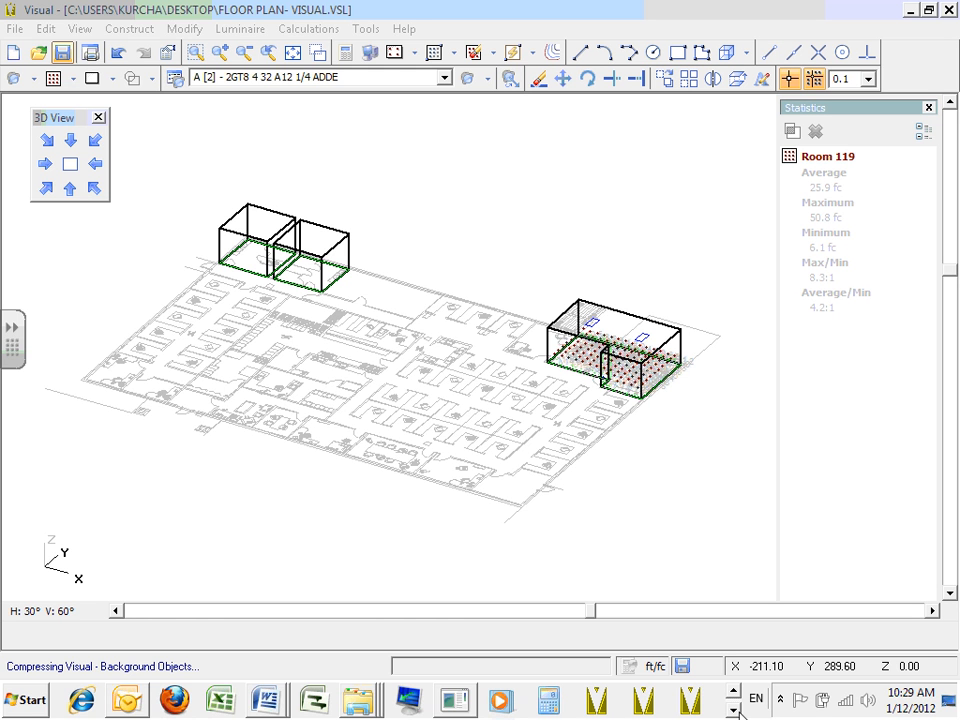
left_click(734, 709)
left_click(734, 710)
left_click(735, 691)
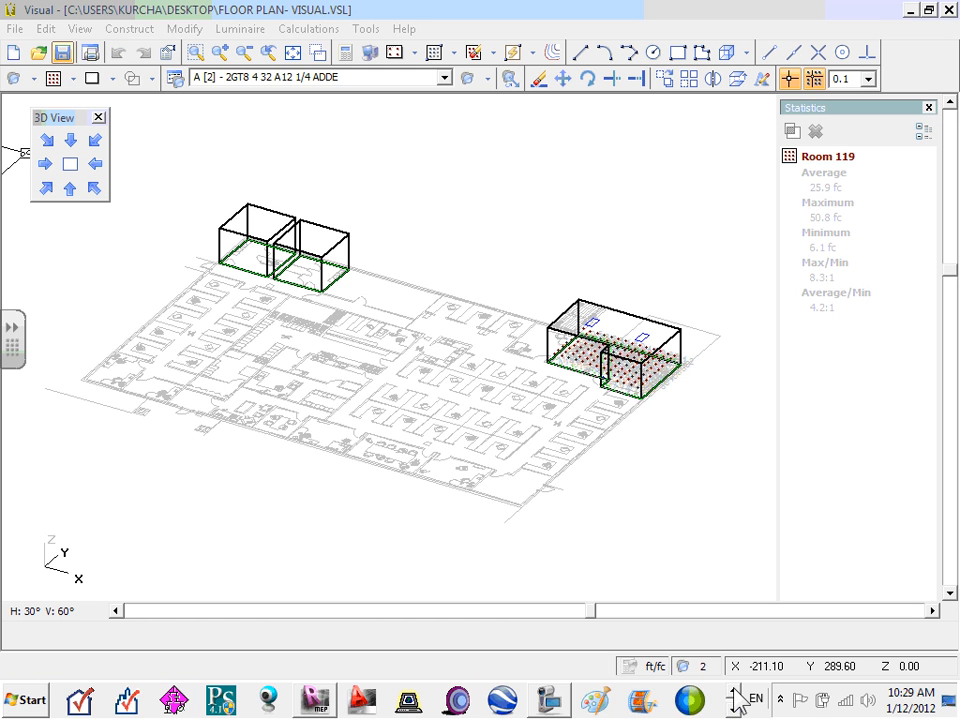
left_click(736, 692)
left_click(734, 709)
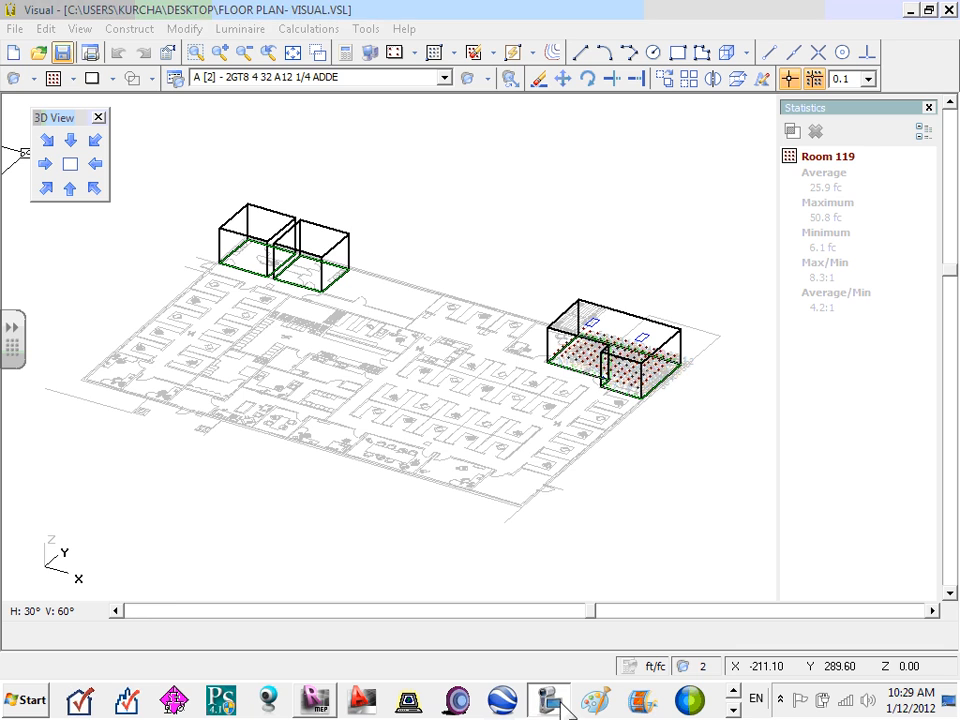